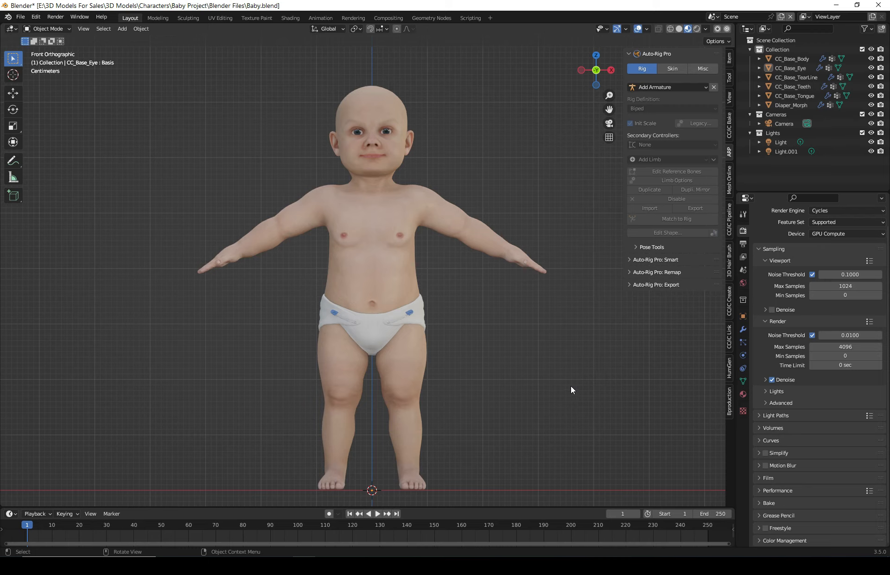
- Select all the baby's meshes and load them into Auto-Rig Pro Smart as a full-body character
shift+middle_drag(480, 406, 512, 380)
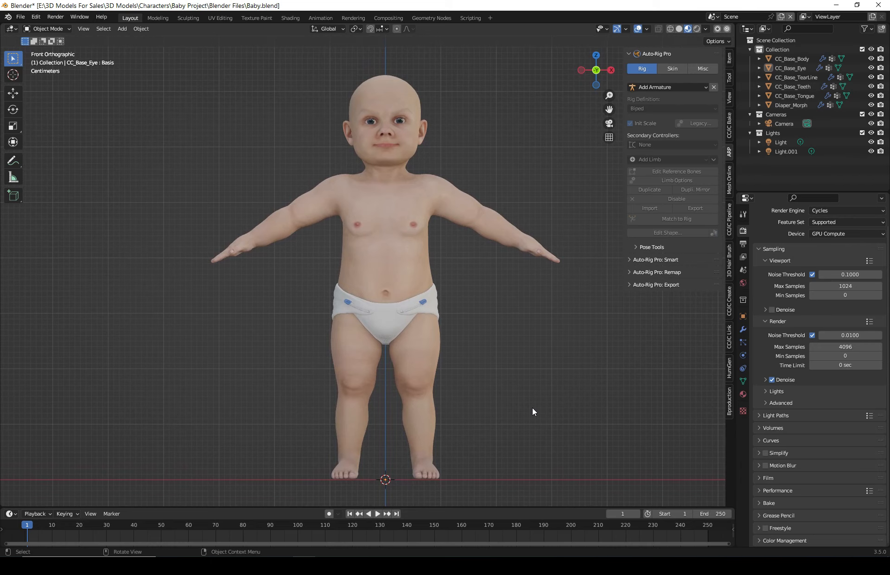
drag(268, 335, 564, 456)
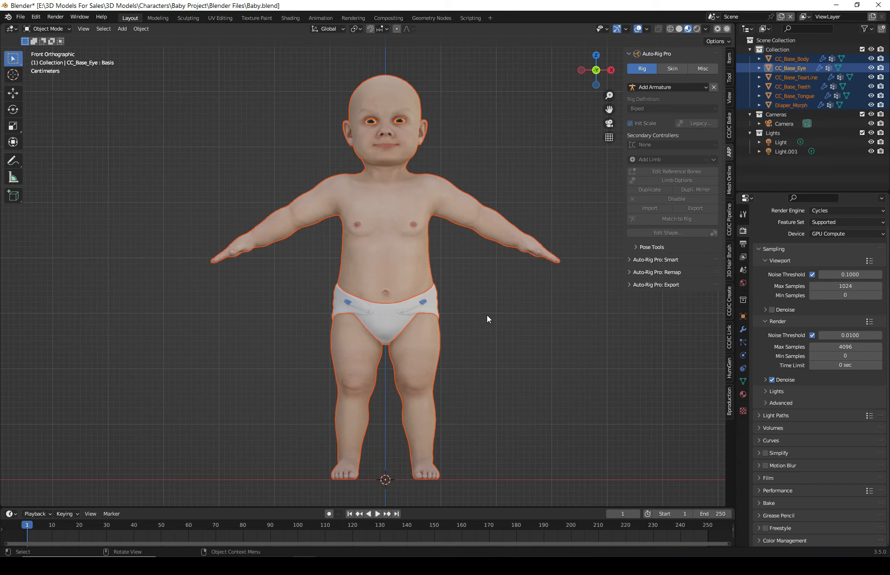
click(525, 354)
drag(578, 475, 176, 34)
click(656, 259)
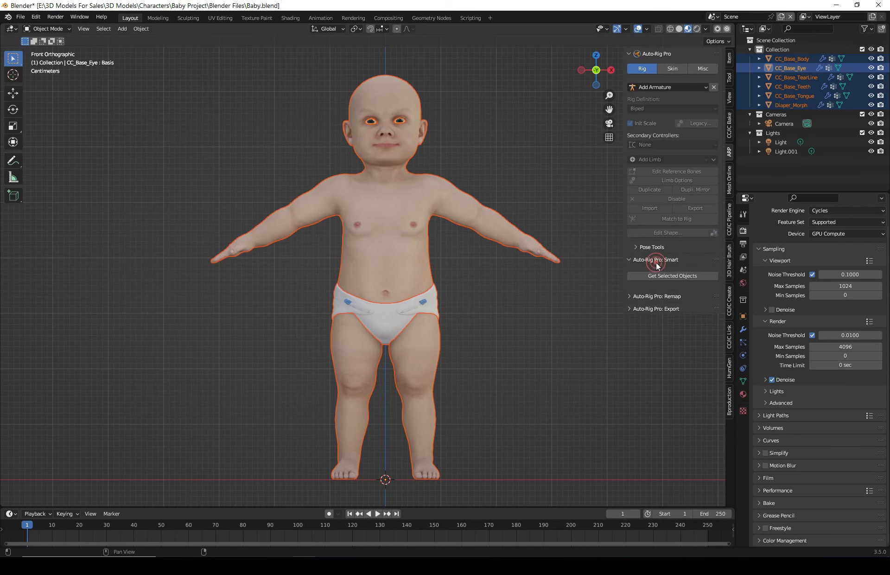
click(656, 274)
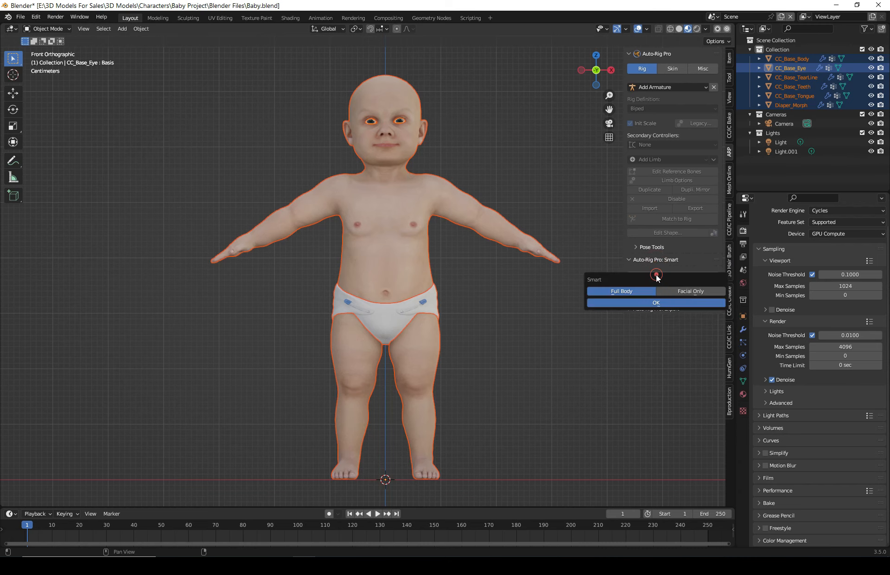
click(635, 303)
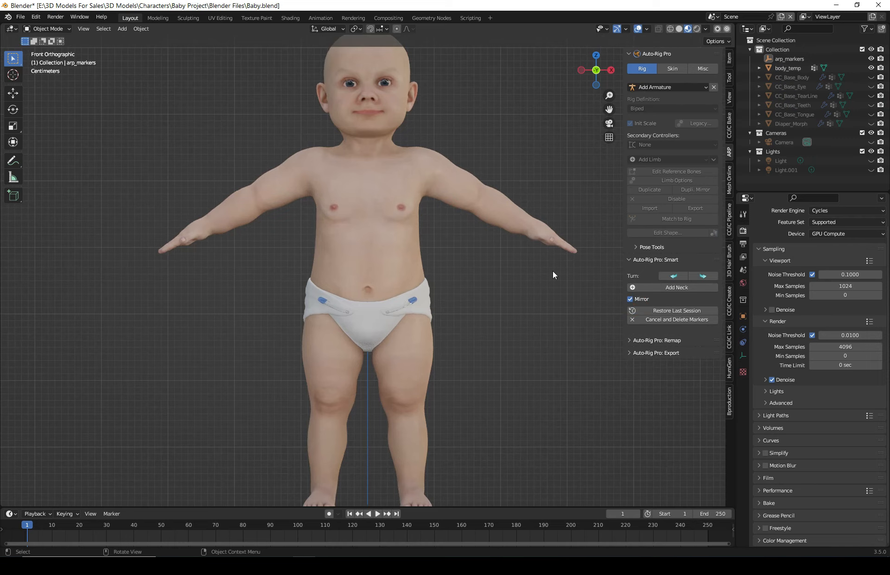
- Add the neck marker at the base of the neck and the chin marker on the chin
click(677, 289)
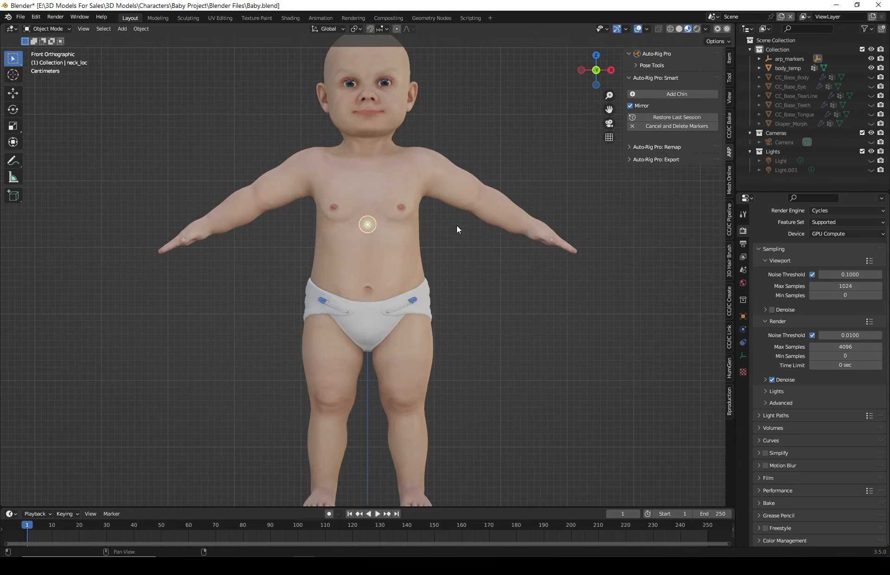
click(455, 144)
click(677, 93)
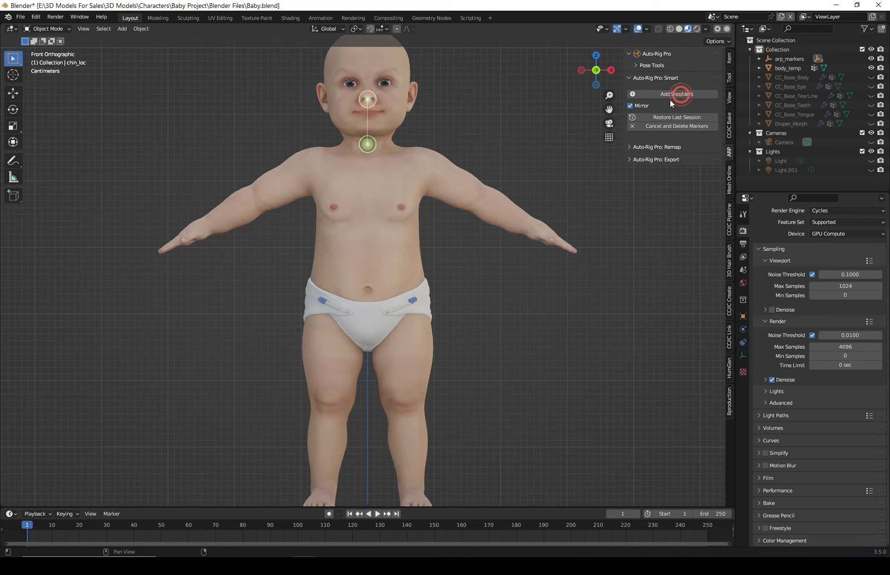
click(494, 125)
- Add shoulder markers on the shoulders and move them slightly upward with the Move tool
click(665, 95)
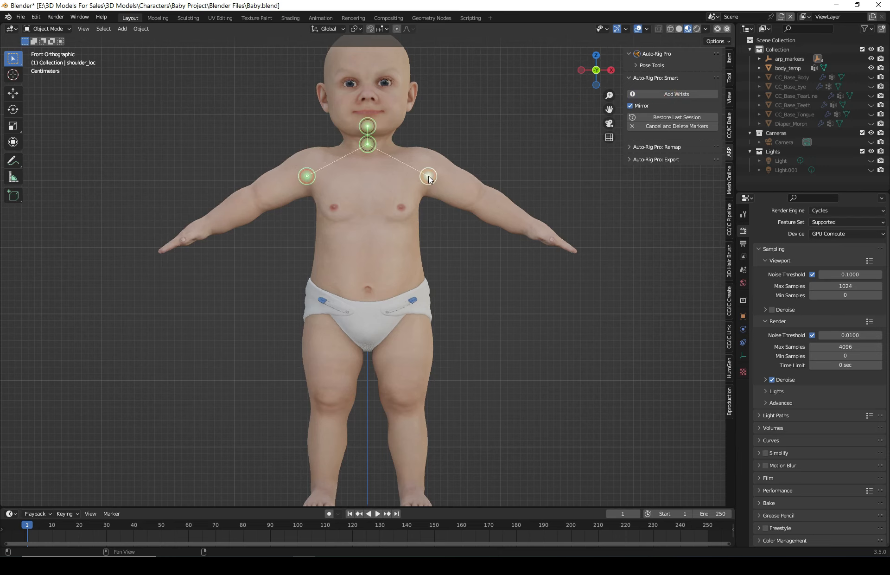
click(428, 176)
click(13, 93)
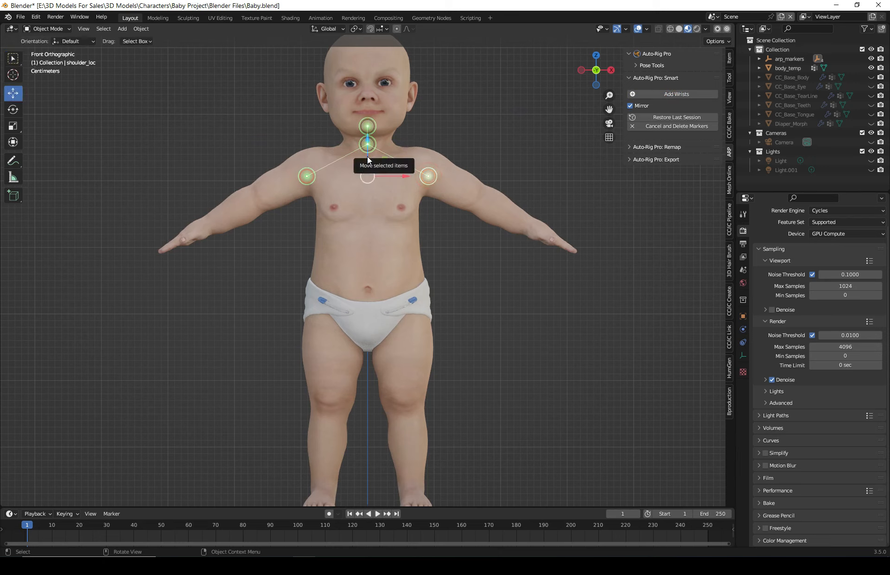
drag(370, 155, 369, 150)
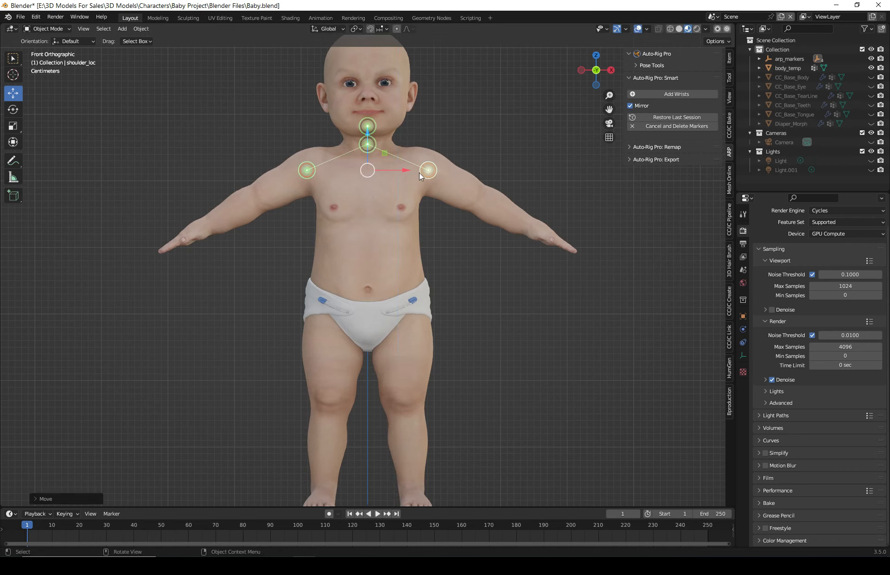
- Add wrist markers on the baby's wrists and the spine root marker at the pelvis
click(670, 92)
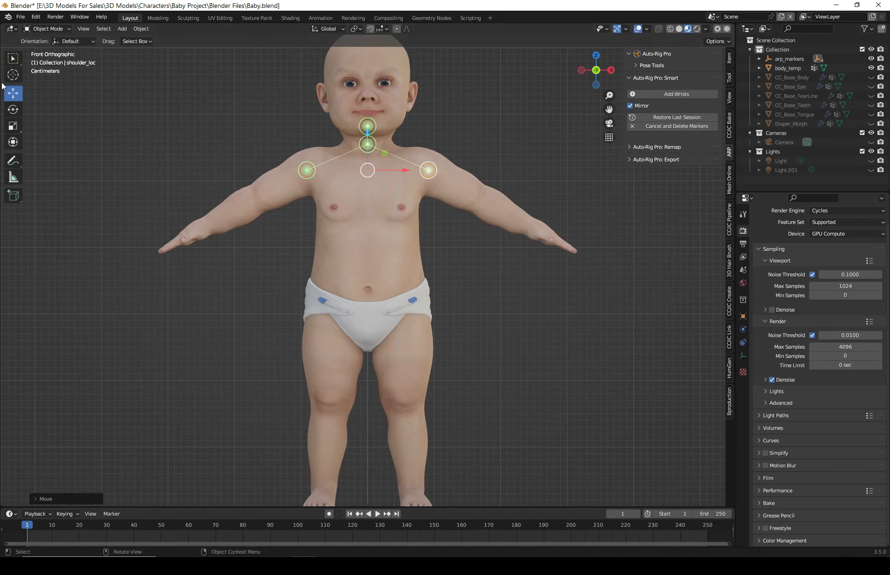
click(681, 94)
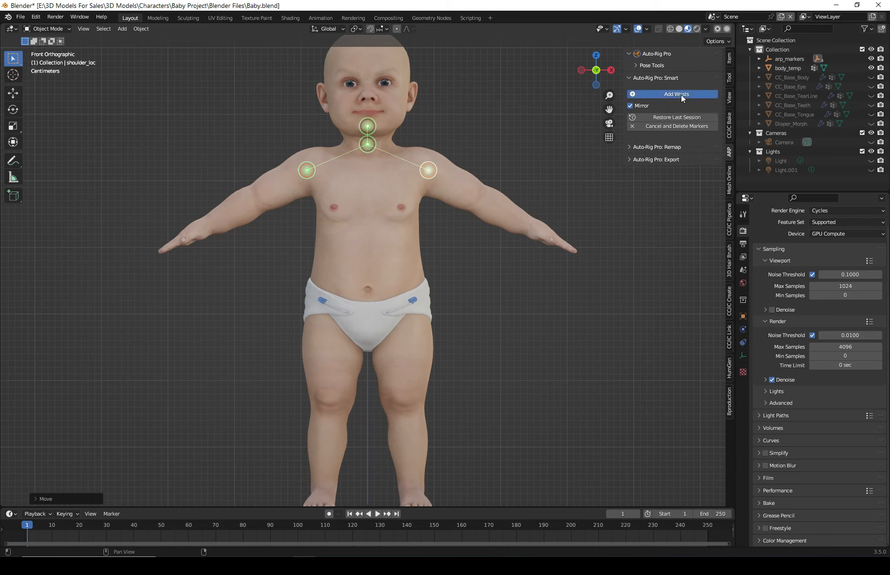
click(519, 221)
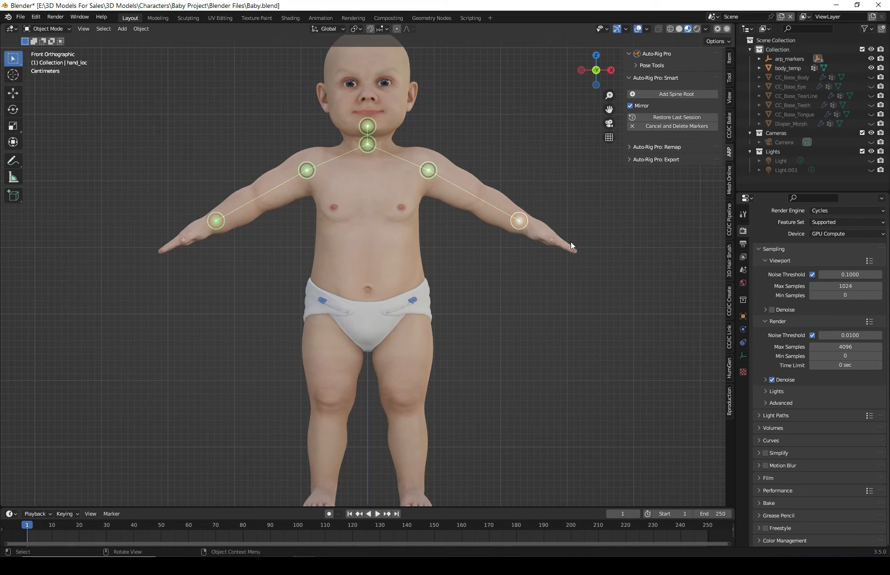
click(670, 94)
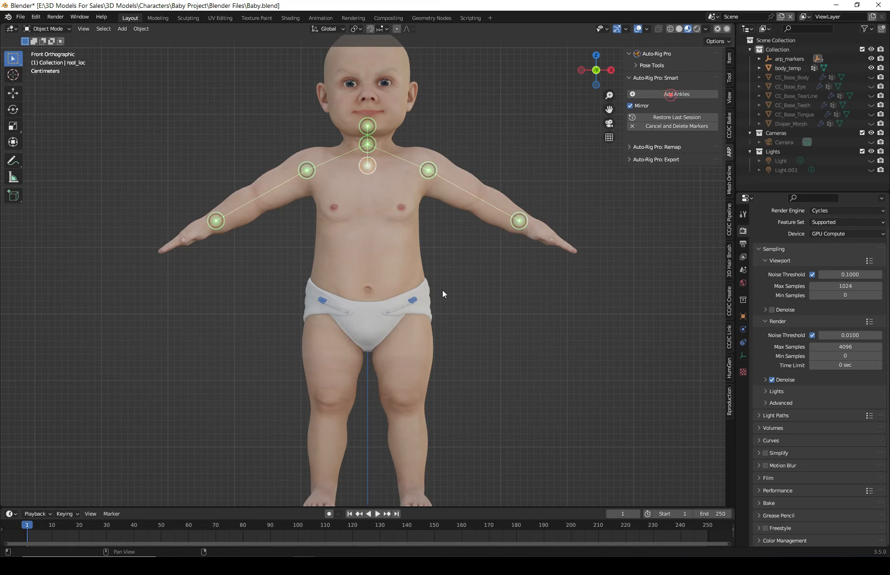
click(500, 321)
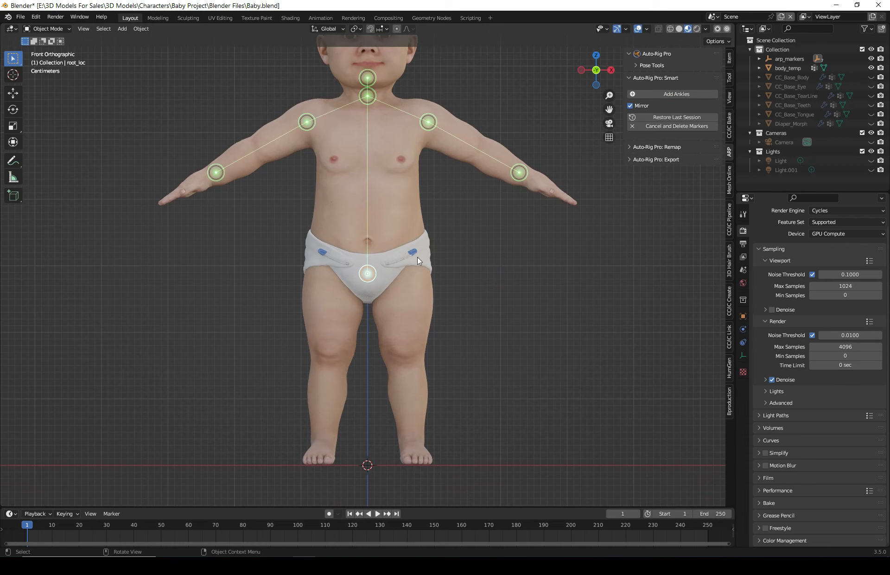
- Add ankle markers on the feet and generate the rig with Go!
click(691, 94)
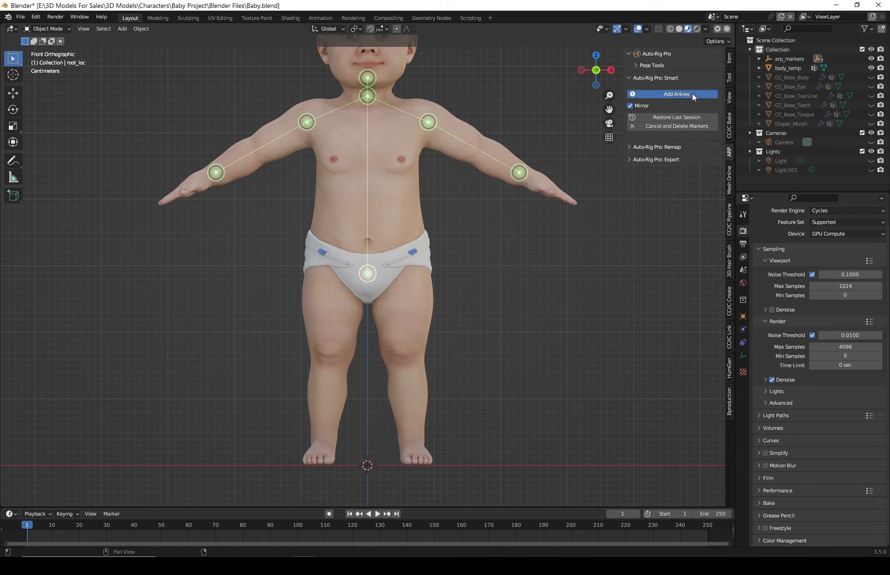
click(414, 444)
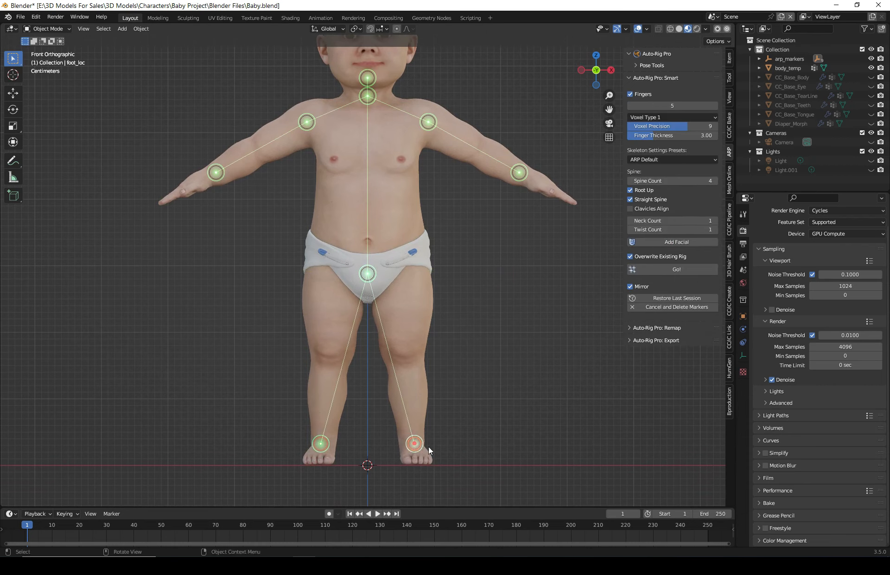
scroll(412, 432, down, 2)
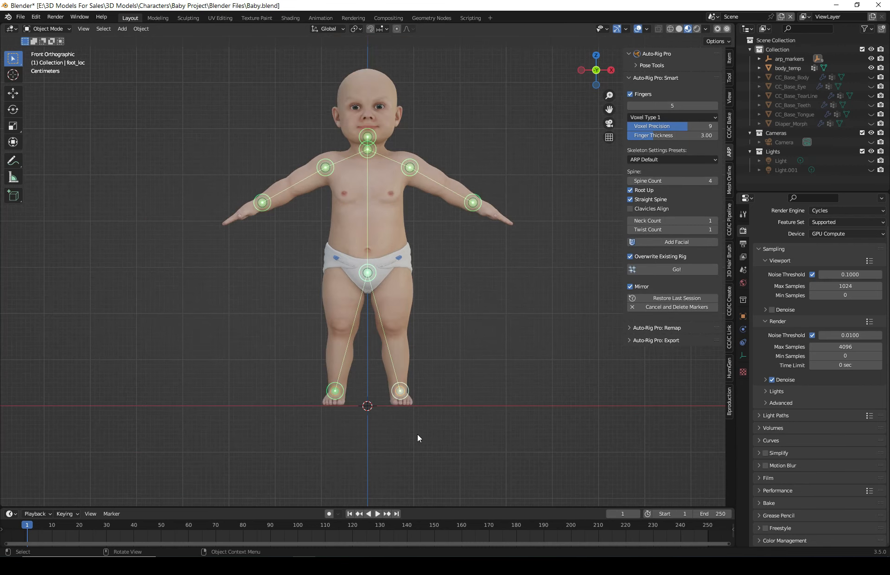
scroll(442, 360, up, 1)
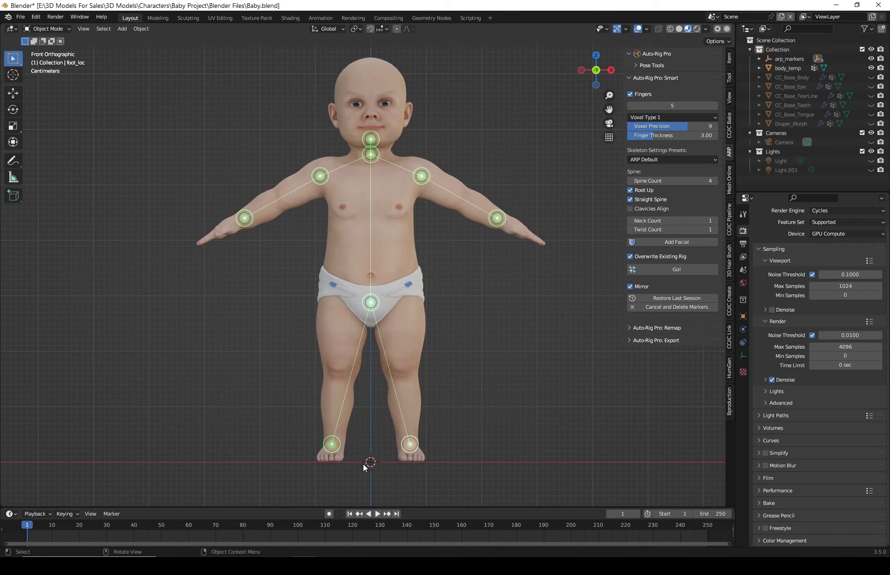
click(690, 269)
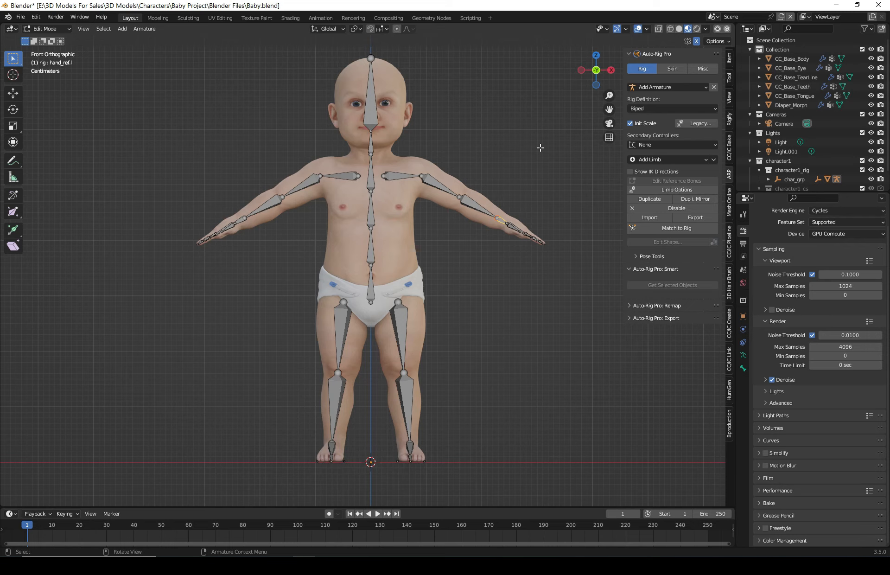
- In side view, move the leg's ankle joint backward to the center of the ankle
click(613, 71)
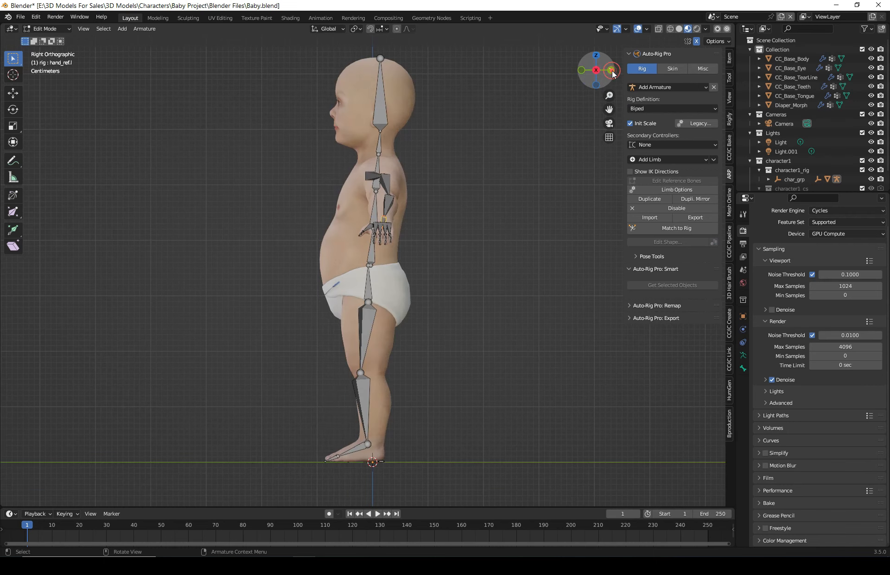
scroll(396, 377, up, 2)
scroll(396, 377, up, 7)
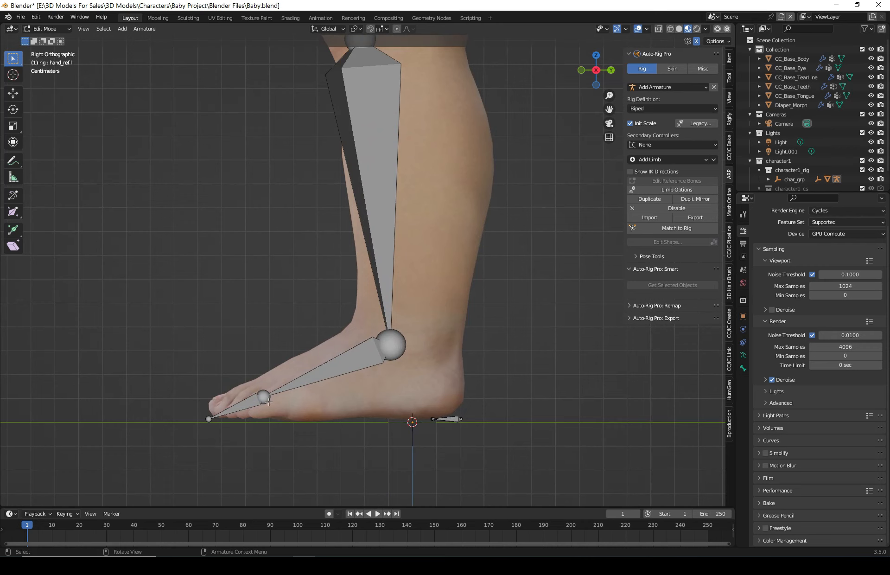
scroll(396, 351, down, 3)
scroll(406, 355, up, 3)
shift+middle_drag(407, 356, 392, 282)
scroll(383, 260, up, 2)
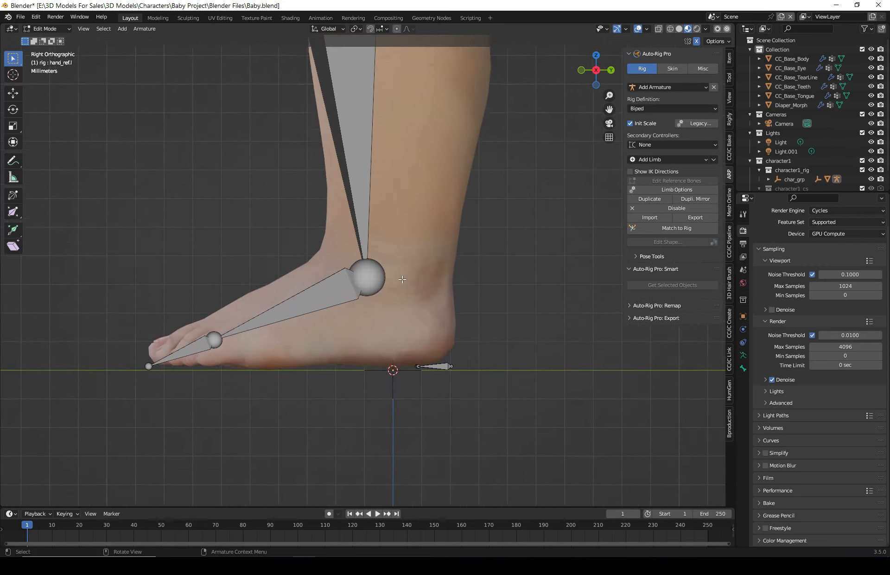
click(376, 274)
click(376, 278)
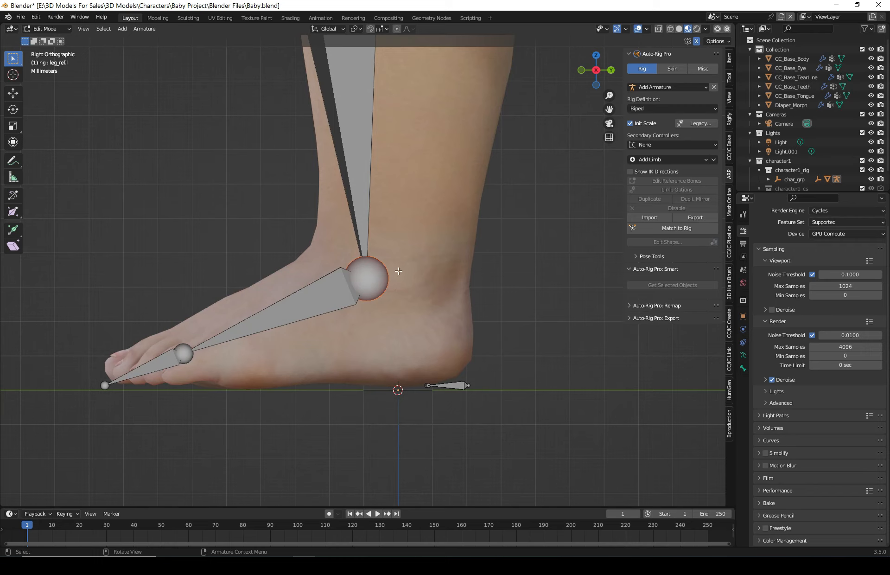
key(g)
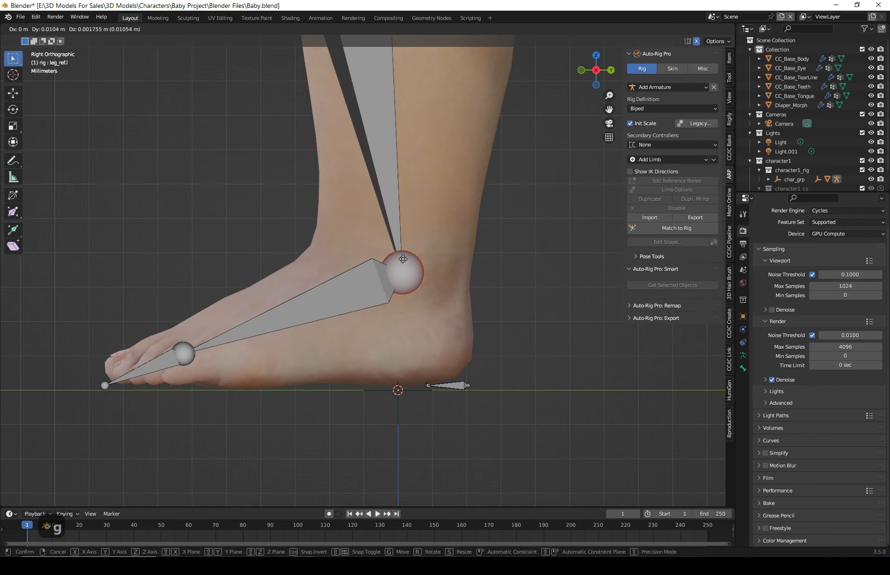
click(402, 263)
- Move the knee joint slightly back and up to sit inside the knee in side view
scroll(447, 223, down, 6)
shift+middle_drag(397, 151, 402, 373)
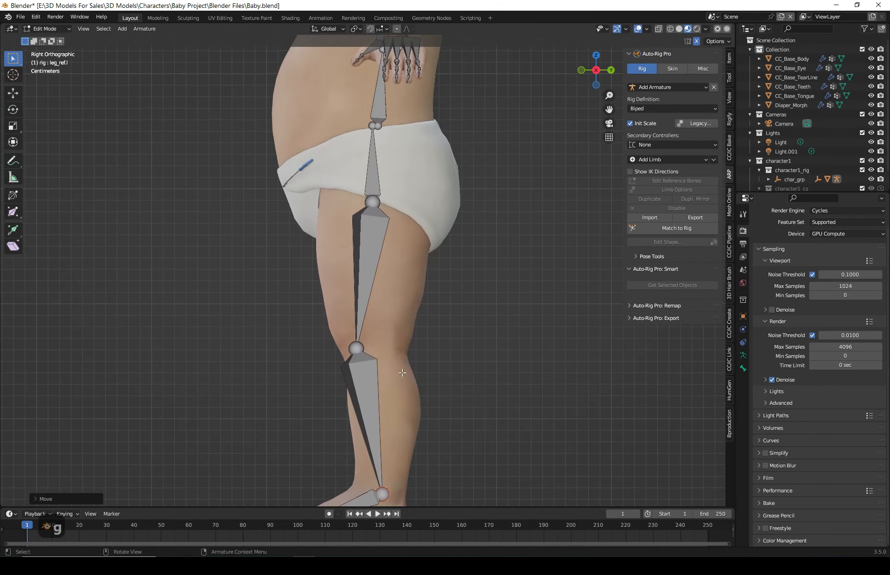
scroll(403, 373, up, 3)
shift+middle_drag(508, 388, 507, 226)
click(346, 243)
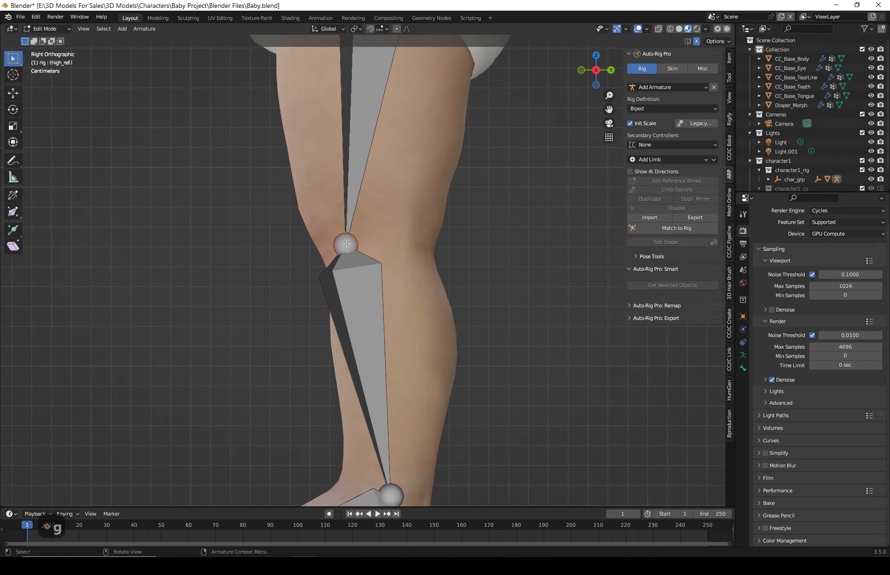
key(g)
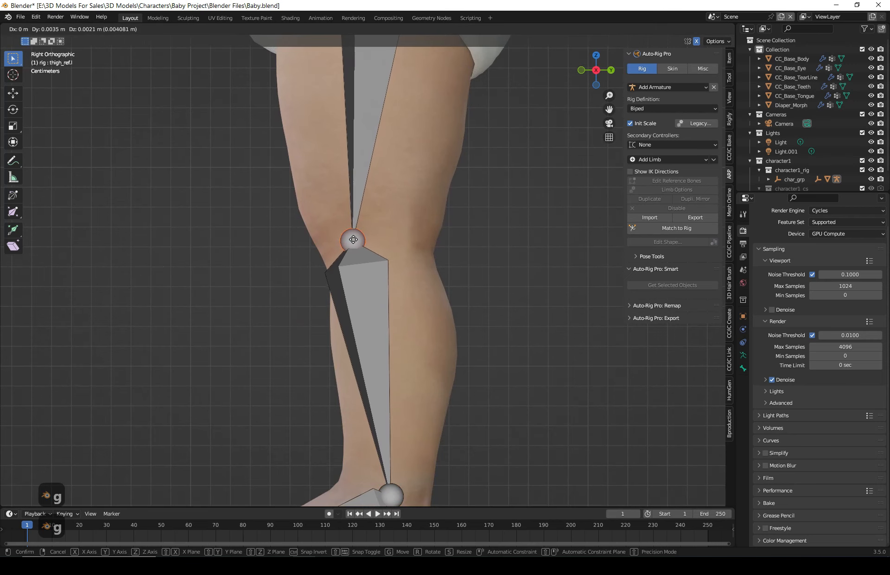
click(353, 240)
- Inspect the generated reference bones from the side, front and top views
scroll(356, 248, down, 2)
scroll(357, 248, down, 2)
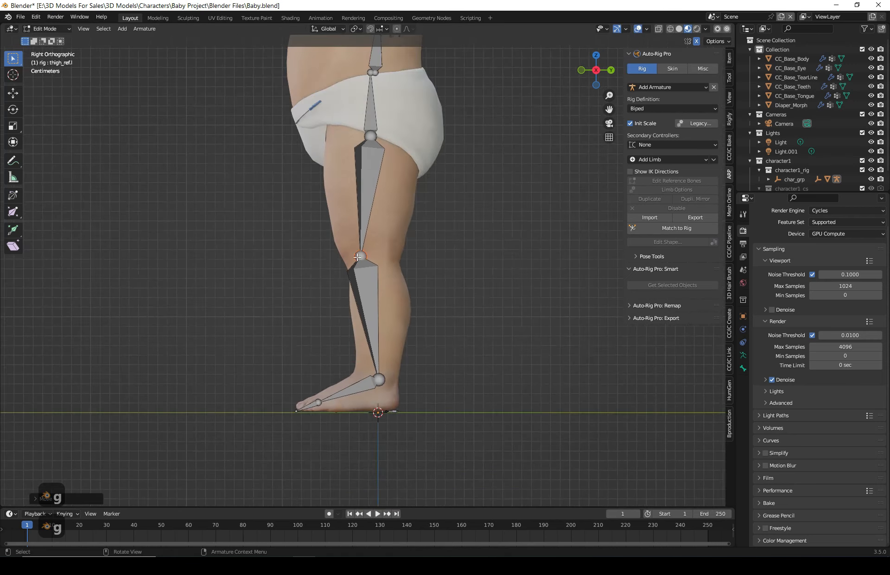
shift+middle_drag(369, 264, 371, 381)
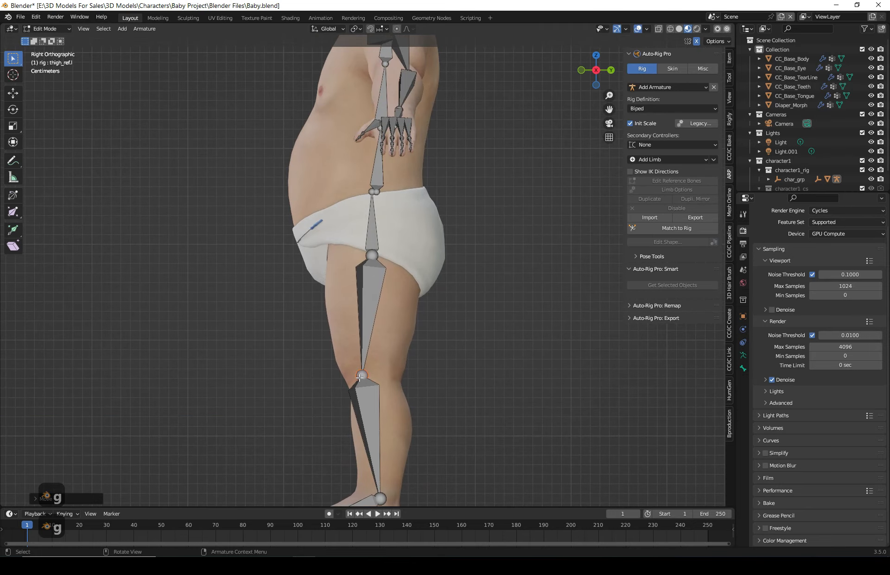
shift+middle_drag(515, 229, 509, 368)
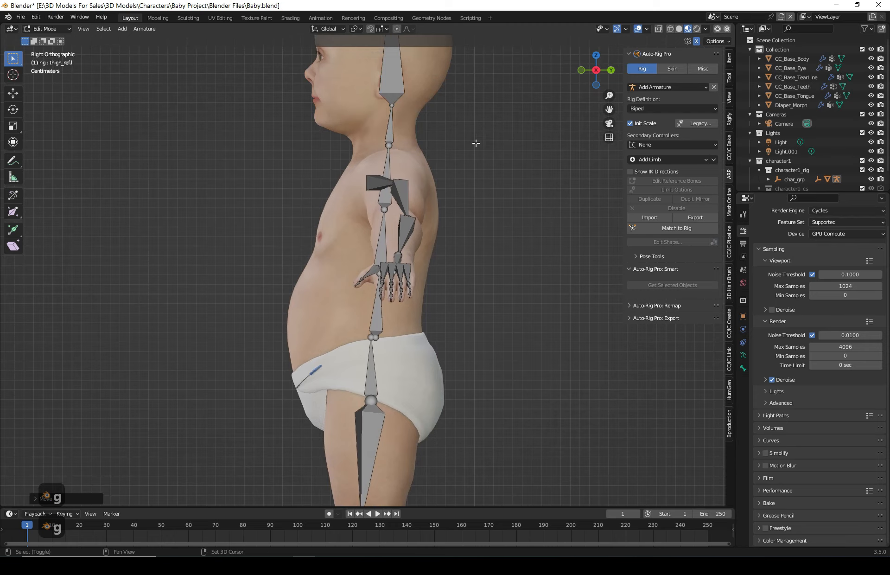
shift+middle_drag(474, 143, 474, 286)
click(581, 70)
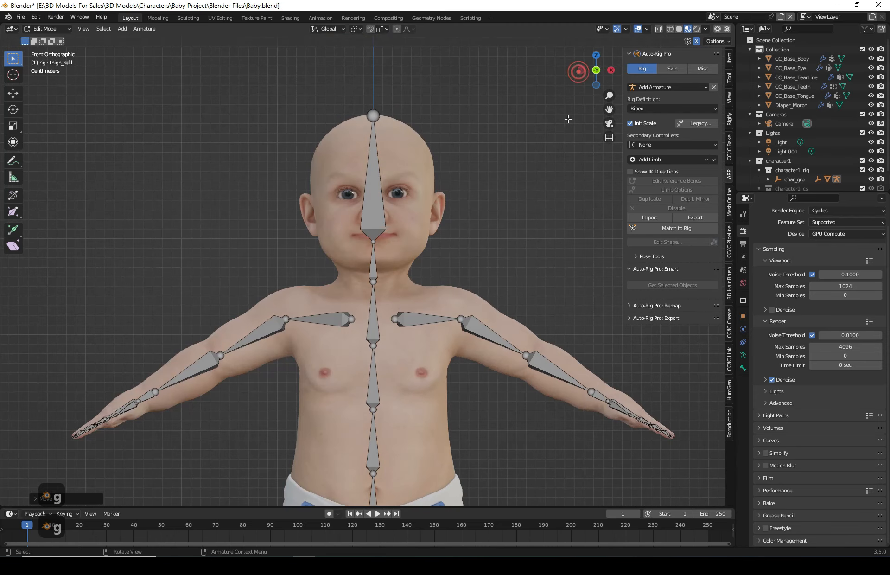
scroll(488, 278, down, 2)
shift+middle_drag(453, 494, 455, 316)
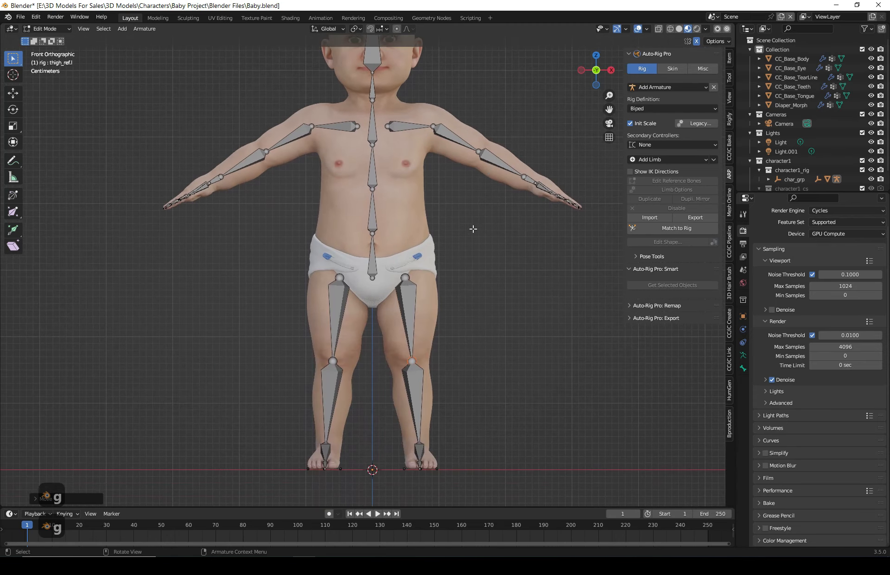
shift+middle_drag(335, 140, 337, 189)
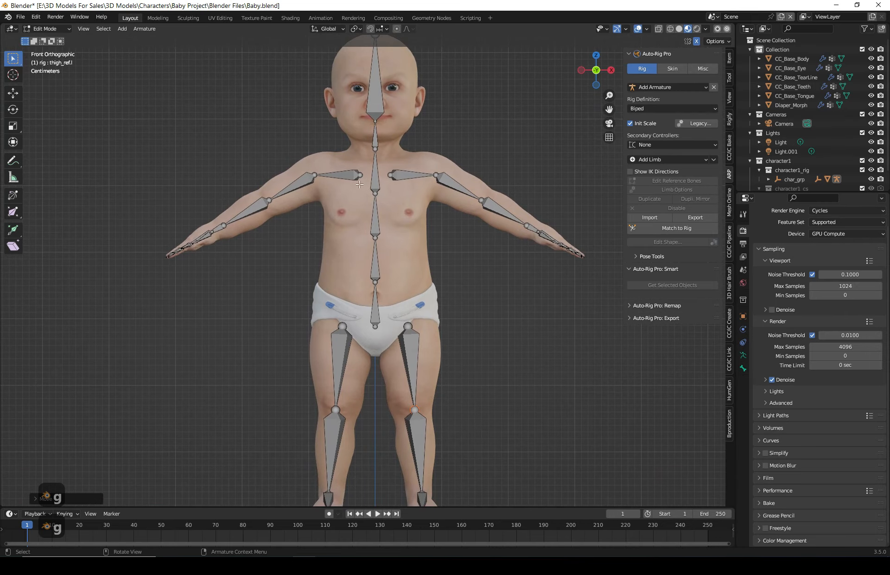
click(596, 59)
scroll(370, 237, up, 6)
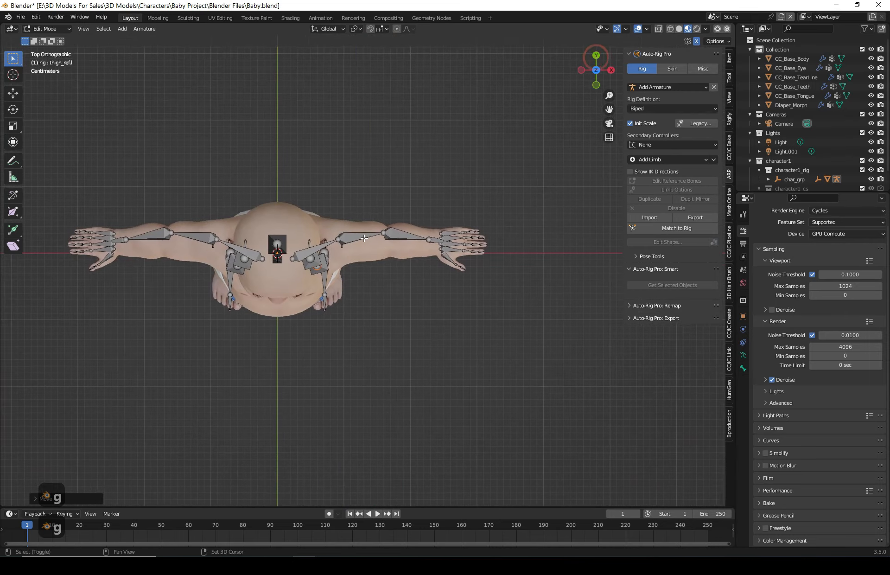
- Move the arm's elbow joint slightly back toward the center of the elbow in top view
shift+middle_drag(370, 236, 156, 303)
scroll(259, 251, up, 2)
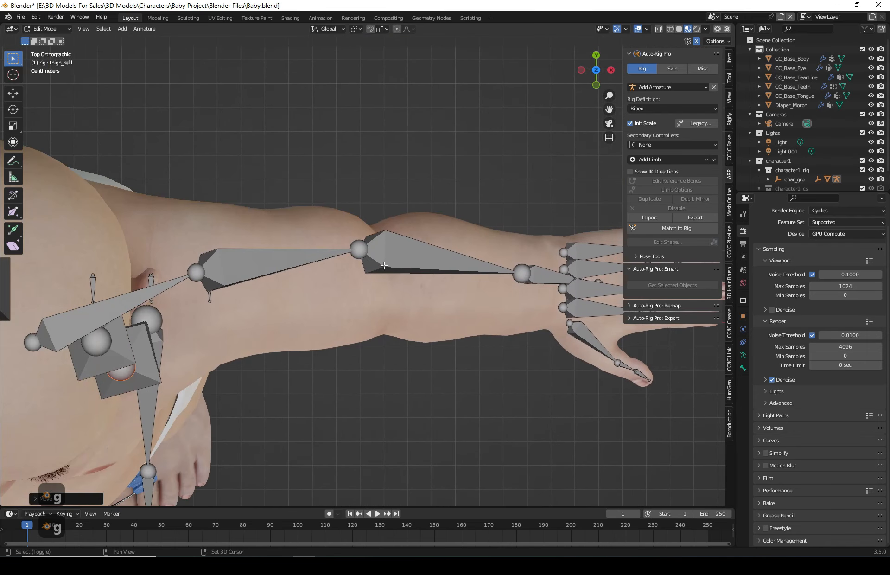
click(358, 247)
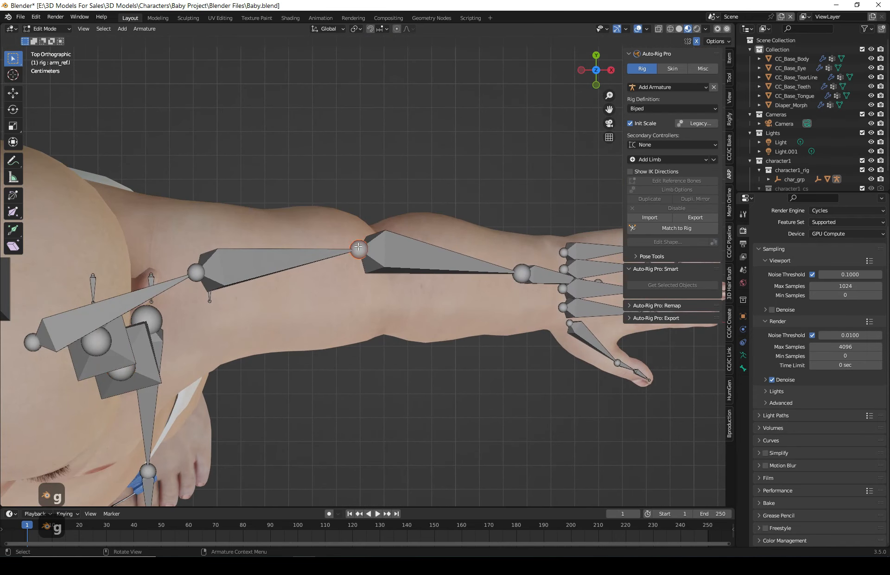
key(g)
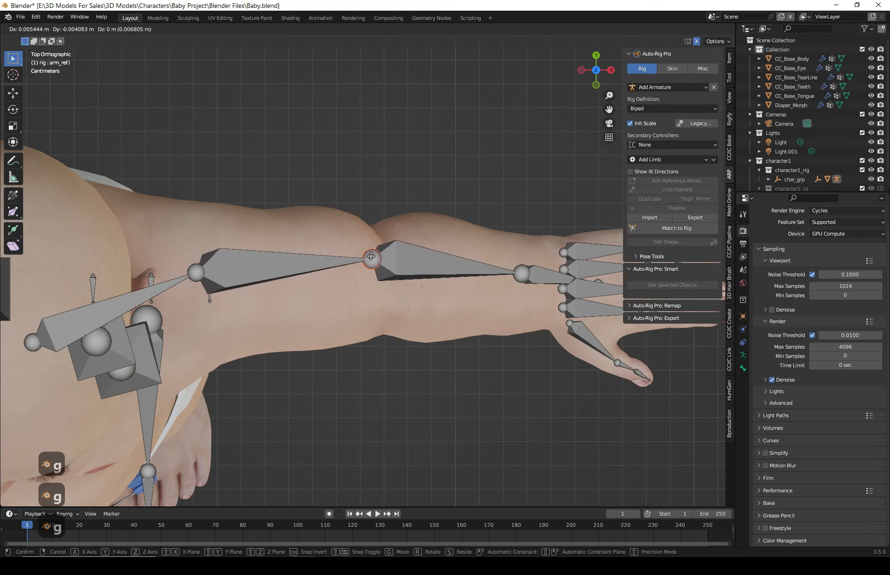
click(372, 261)
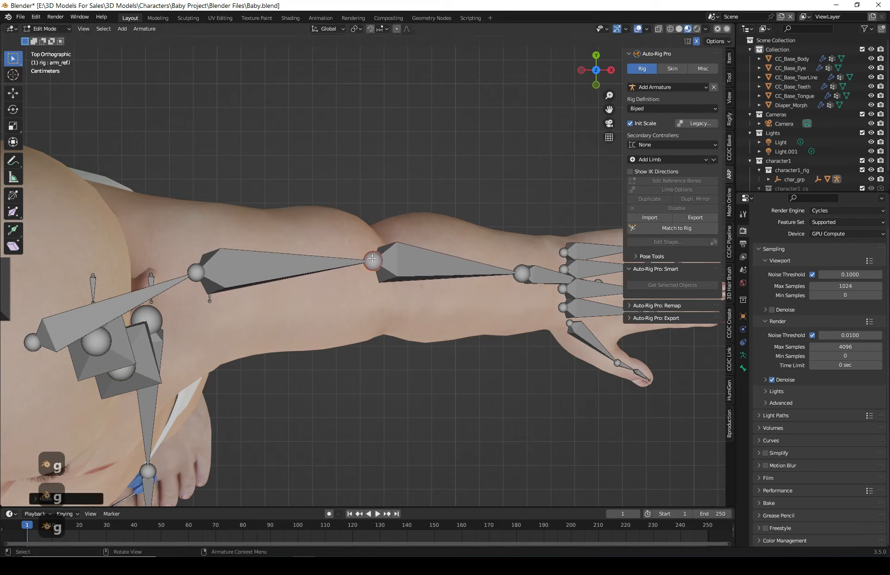
key(g)
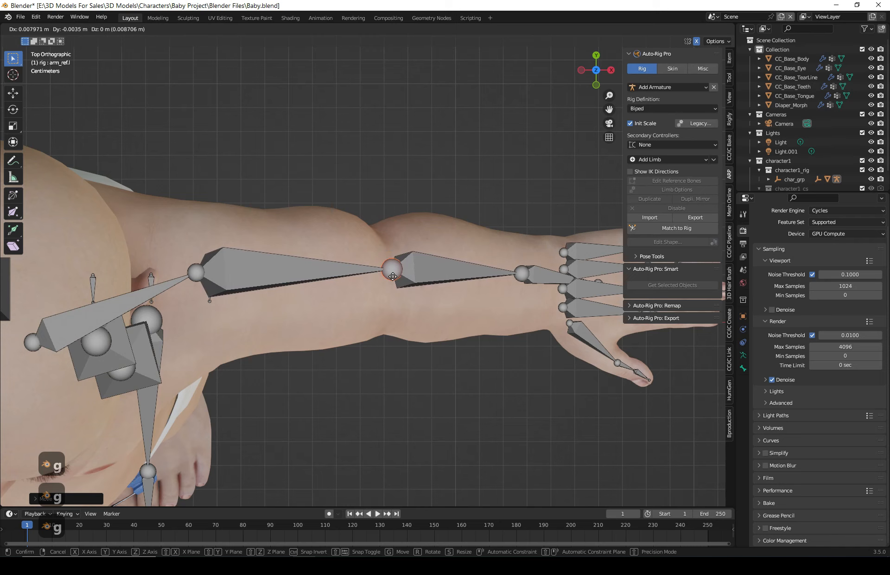
key(Escape)
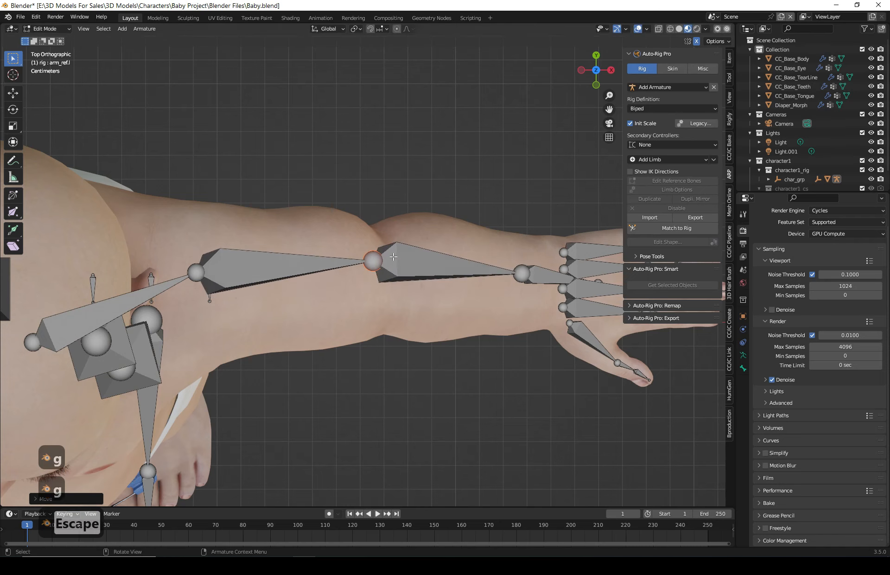
key(g)
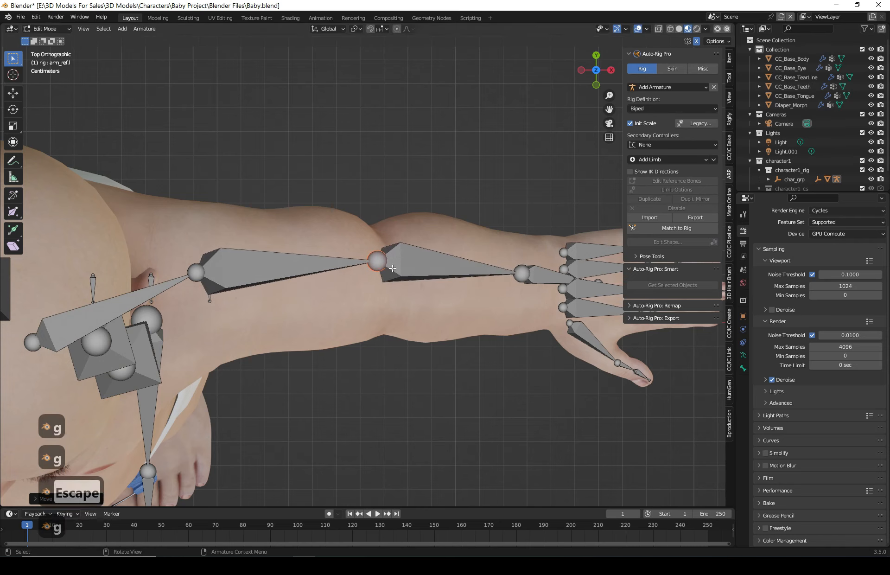
- Move the pinky finger's base joint slightly up so it lines up with the little finger
scroll(330, 295, down, 4)
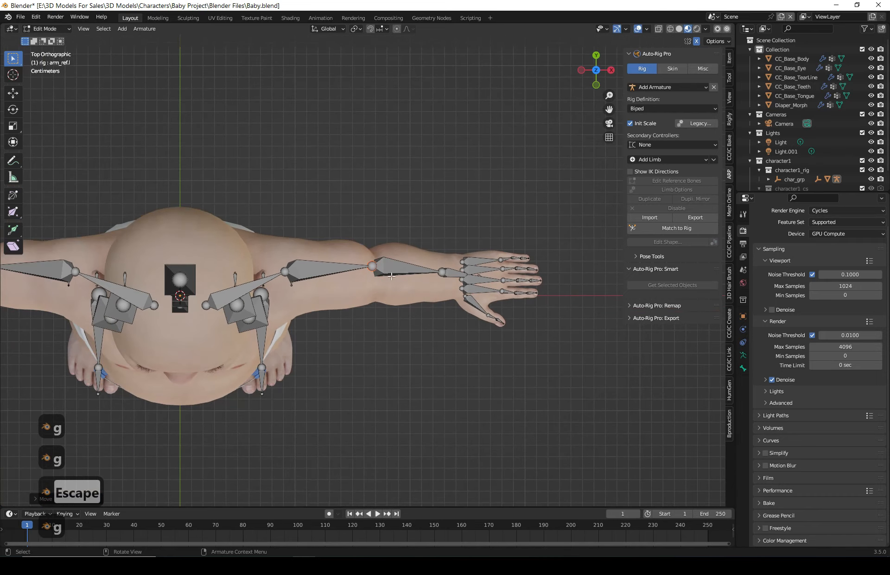
scroll(349, 274, up, 4)
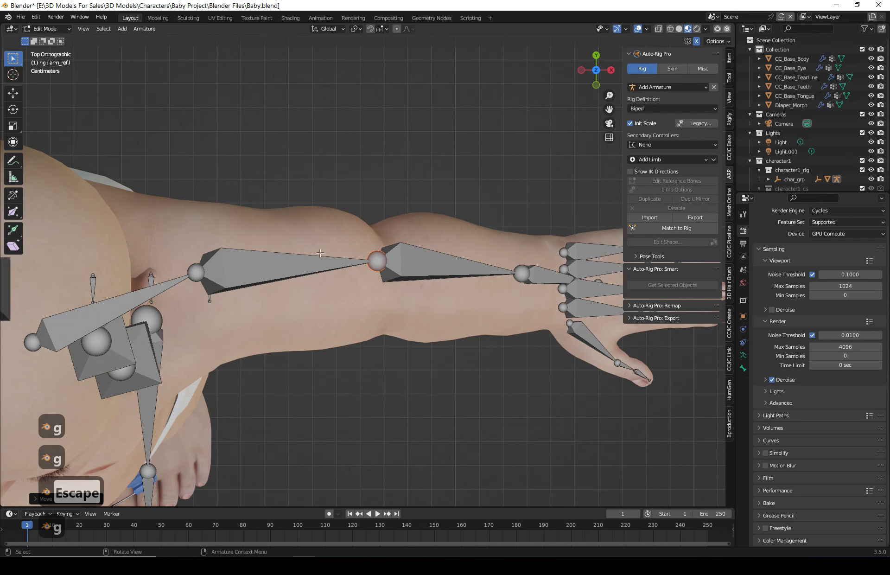
scroll(314, 308, down, 4)
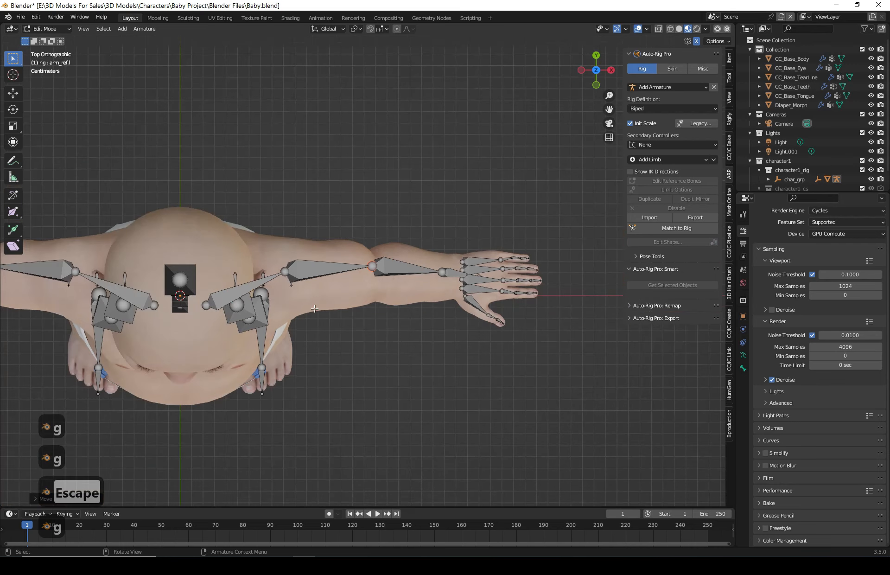
shift+middle_drag(333, 401, 431, 366)
scroll(471, 352, up, 3)
shift+middle_drag(587, 285, 159, 395)
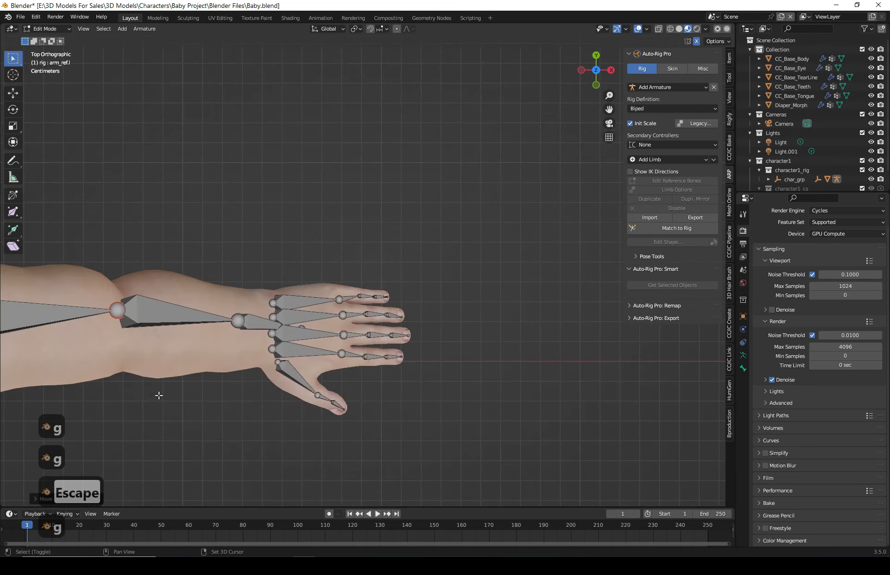
scroll(325, 413, up, 4)
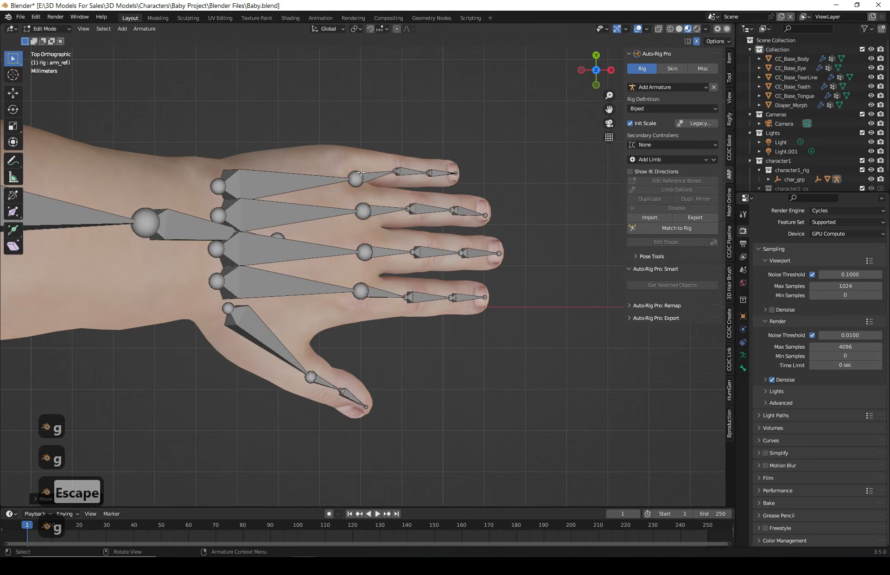
click(356, 178)
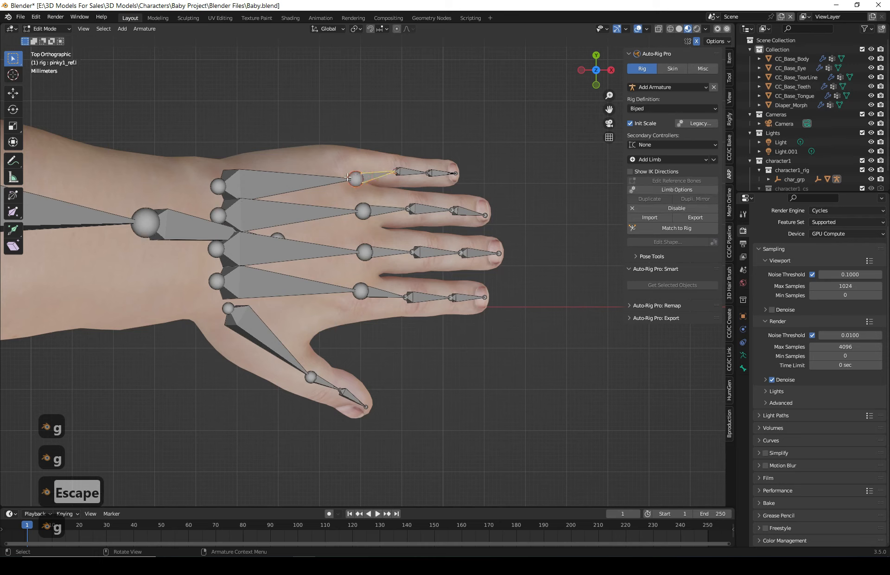
click(351, 178)
key(Escape)
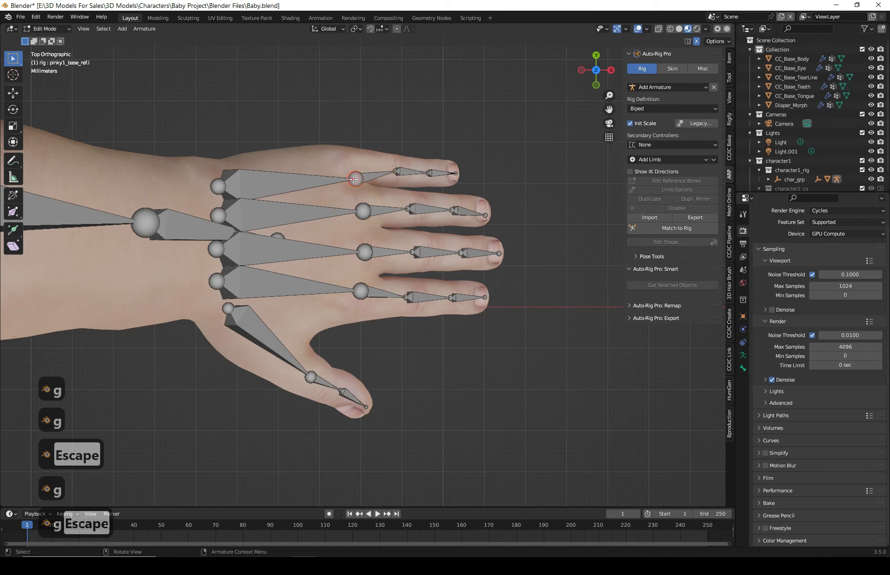
key(g)
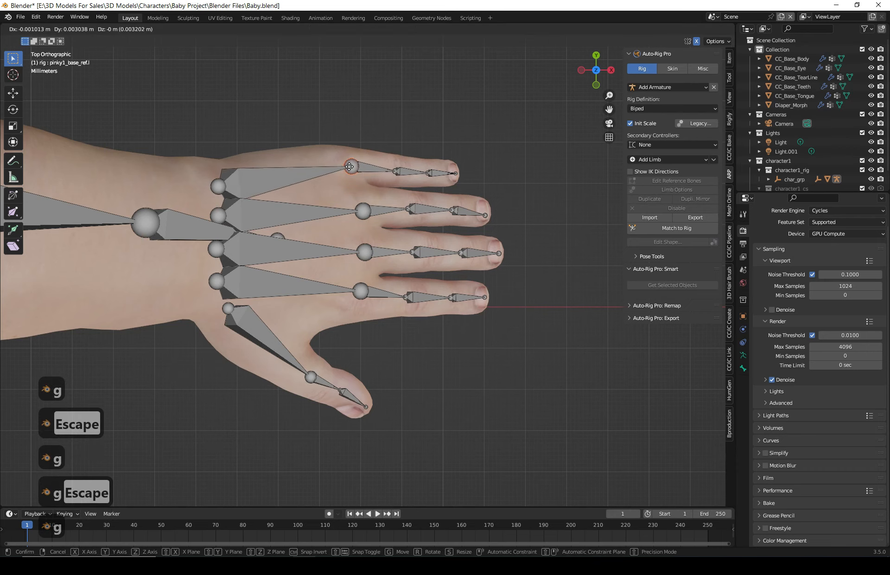
click(354, 167)
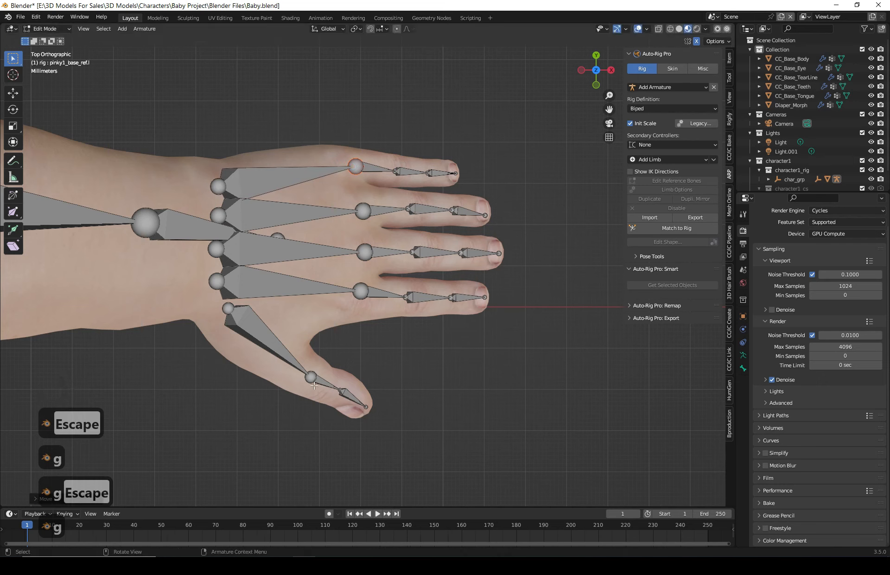
- In front view, match the rig to the reference bones and confirm the scale warning
scroll(312, 381, down, 10)
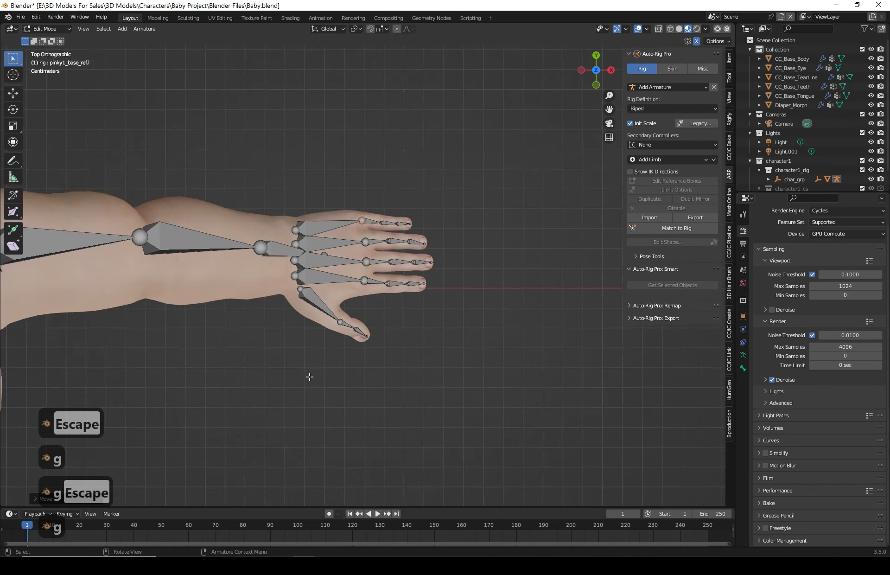
shift+middle_drag(424, 387, 435, 388)
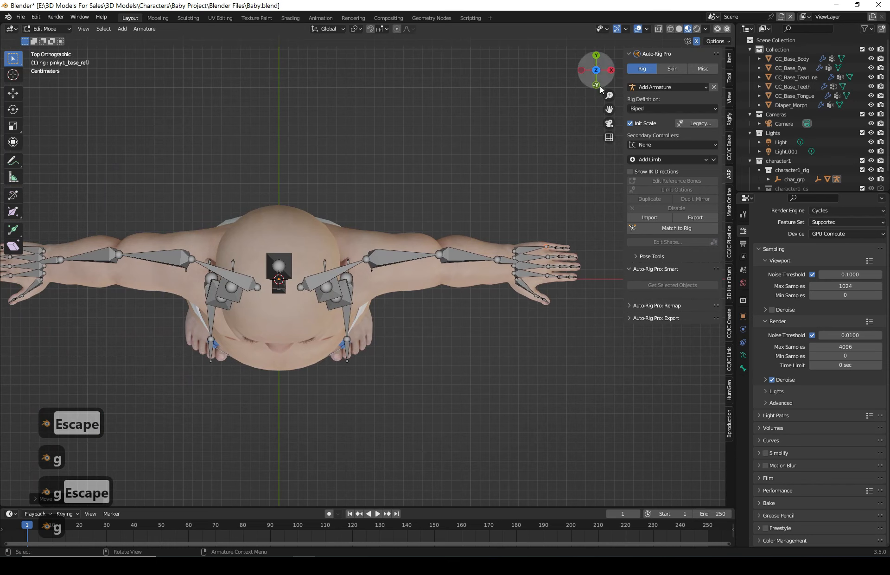
shift+middle_drag(257, 315, 405, 315)
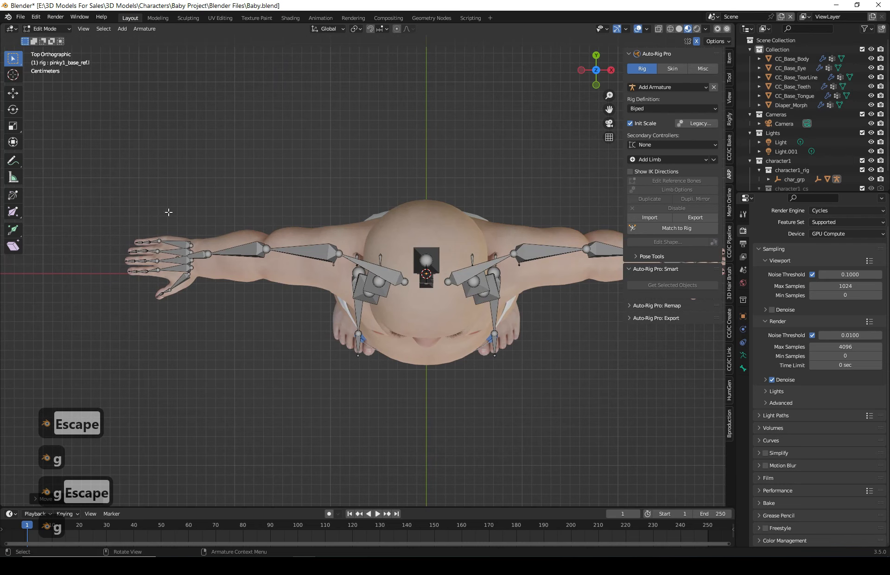
click(597, 85)
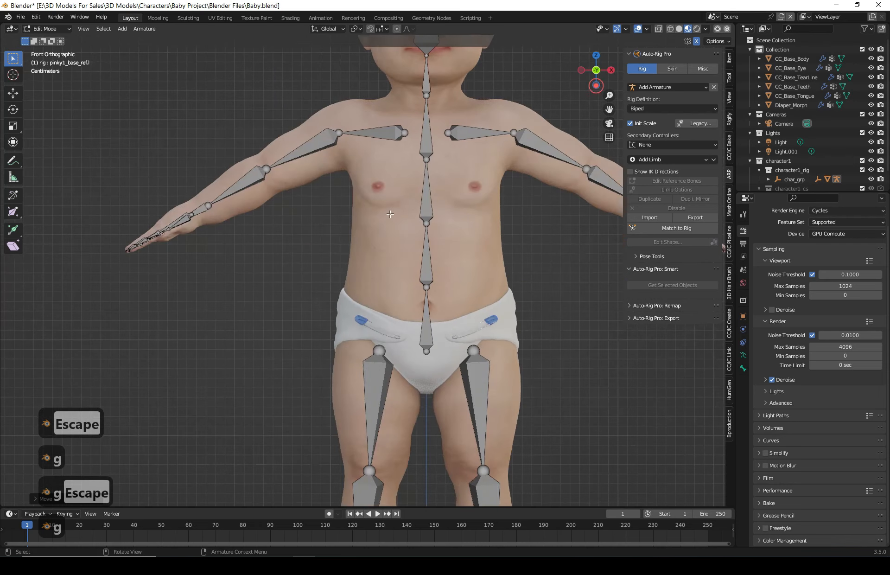
scroll(445, 308, up, 3)
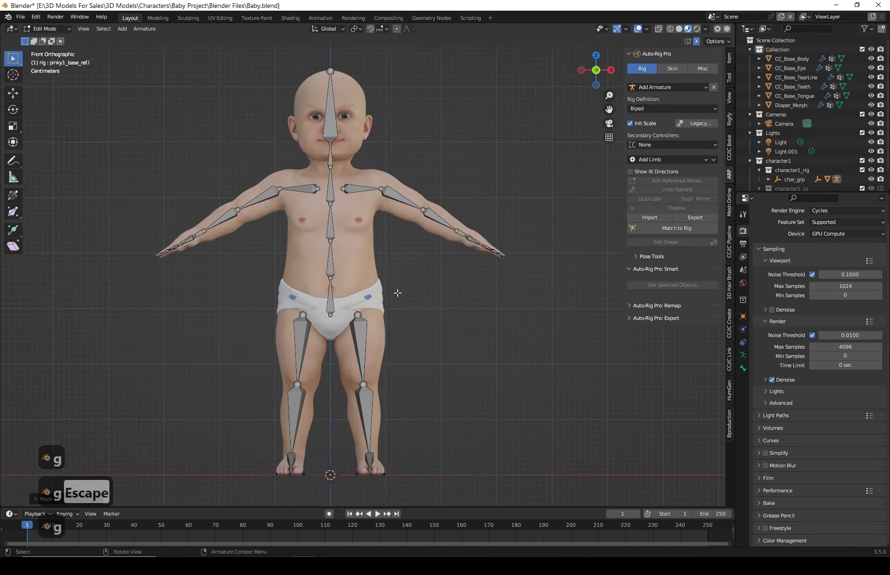
scroll(396, 292, down, 1)
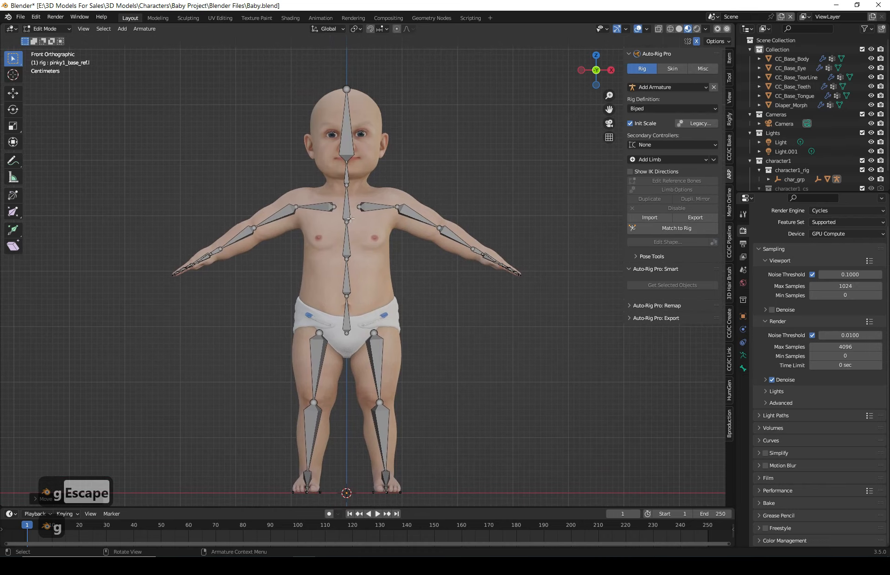
click(666, 229)
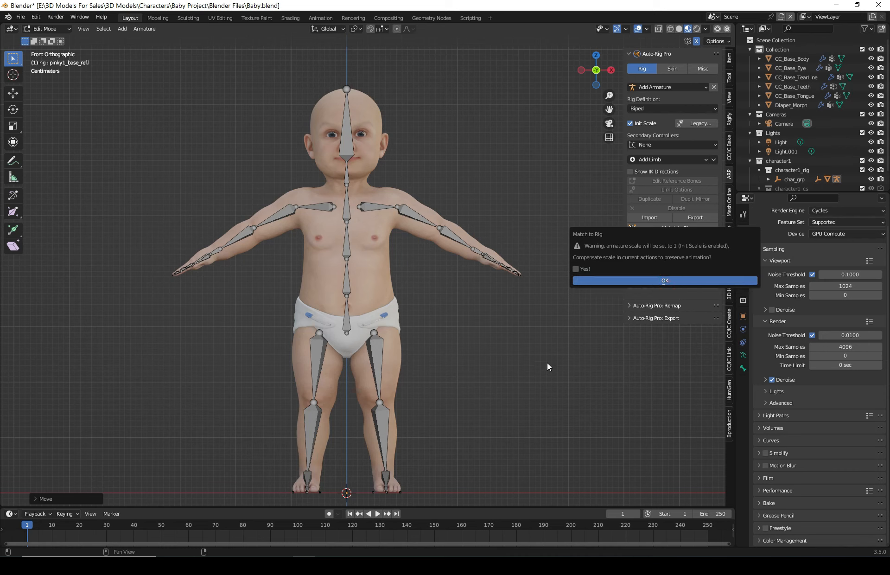
key(Return)
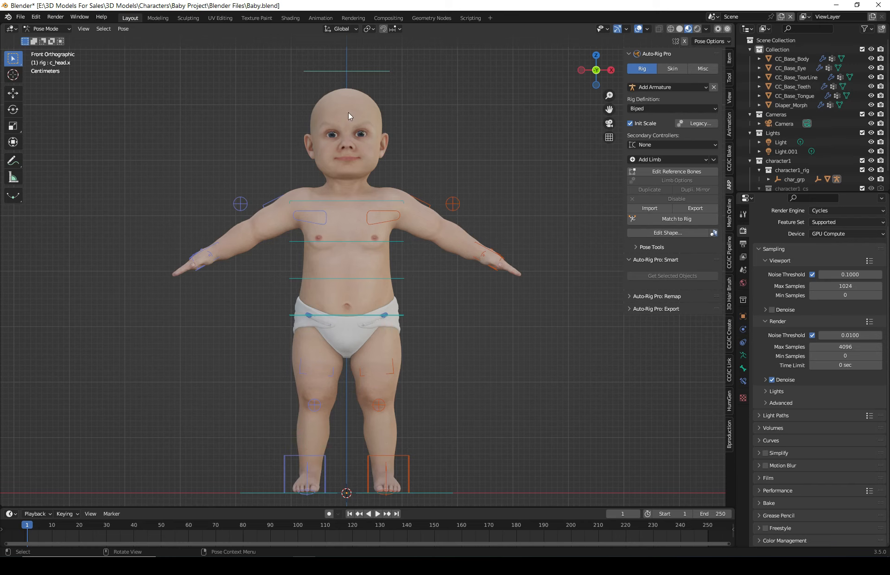
- Switch to Object Mode and select all the character meshes with the rig as the active object
click(49, 28)
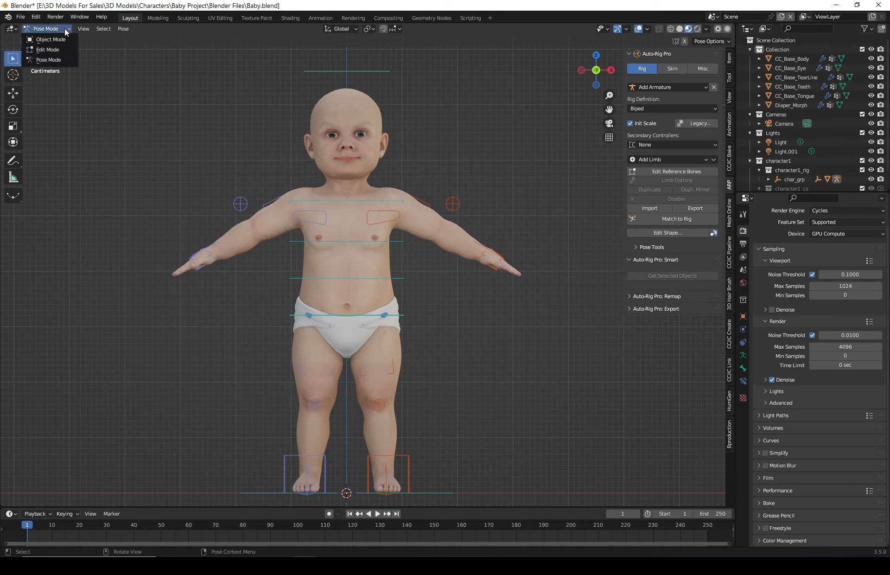
click(51, 41)
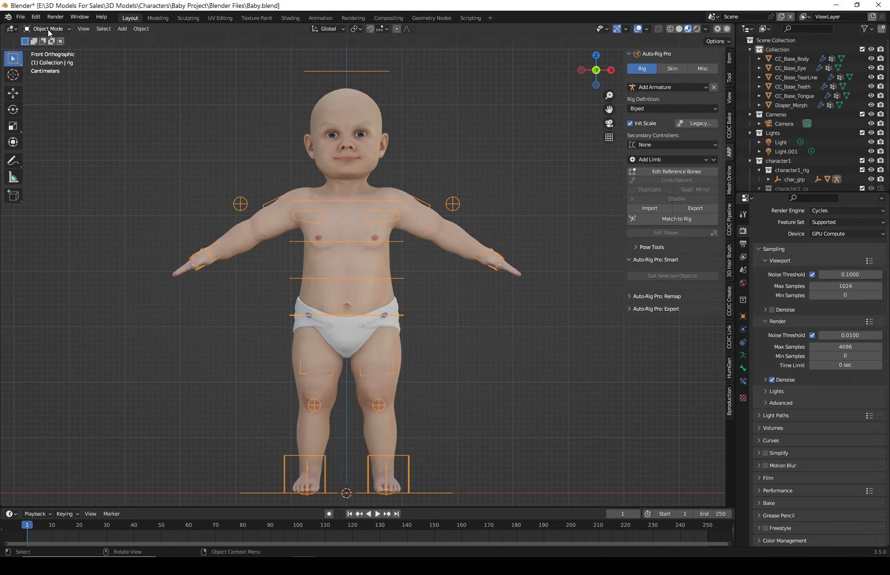
click(485, 109)
scroll(519, 332, down, 1)
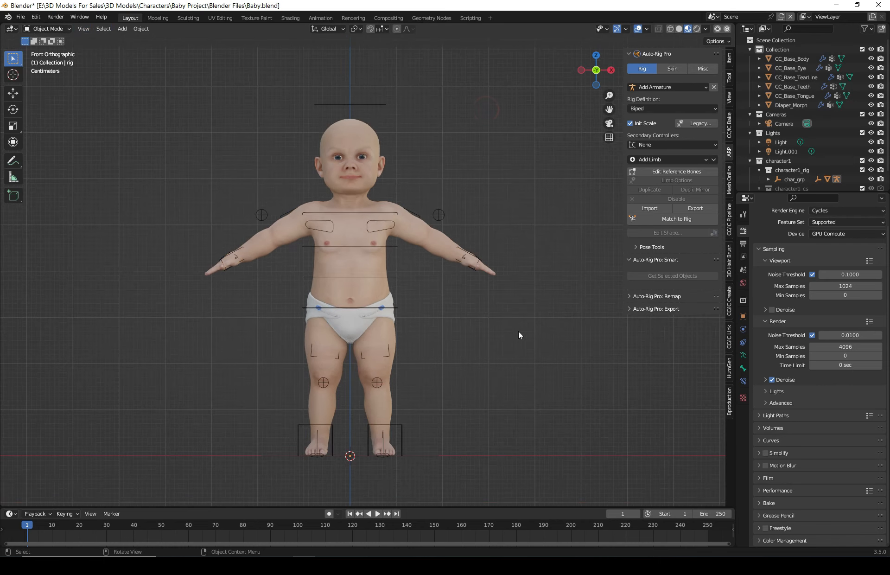
drag(596, 470, 132, 84)
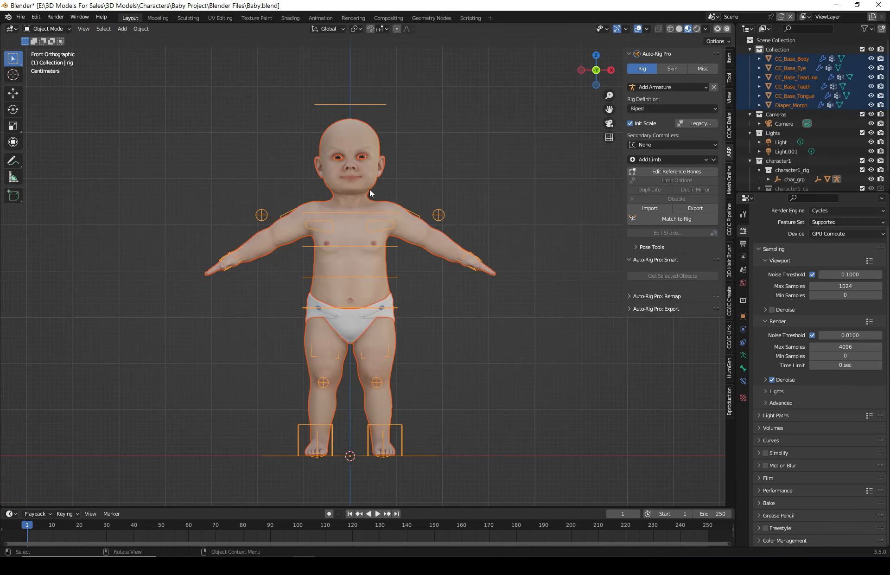
shift+click(358, 104)
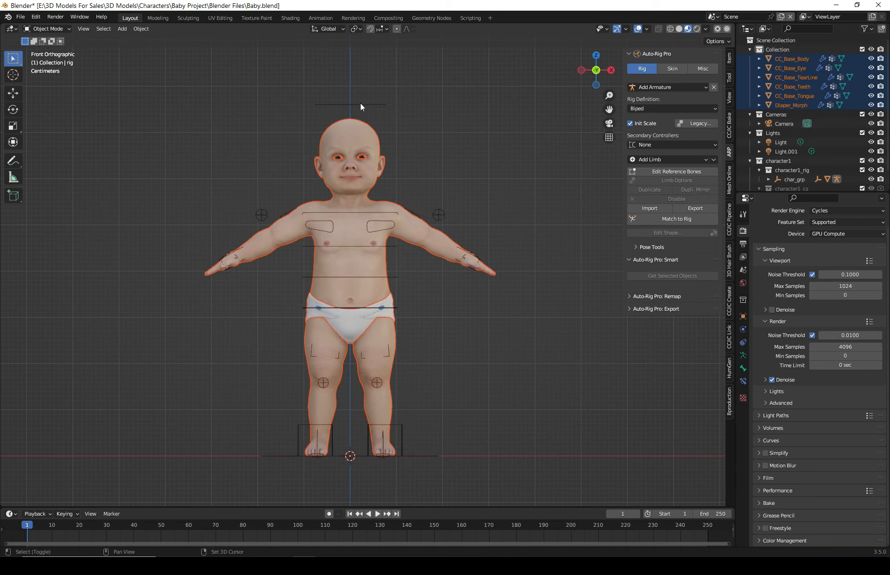
shift+click(347, 127)
shift+click(360, 126)
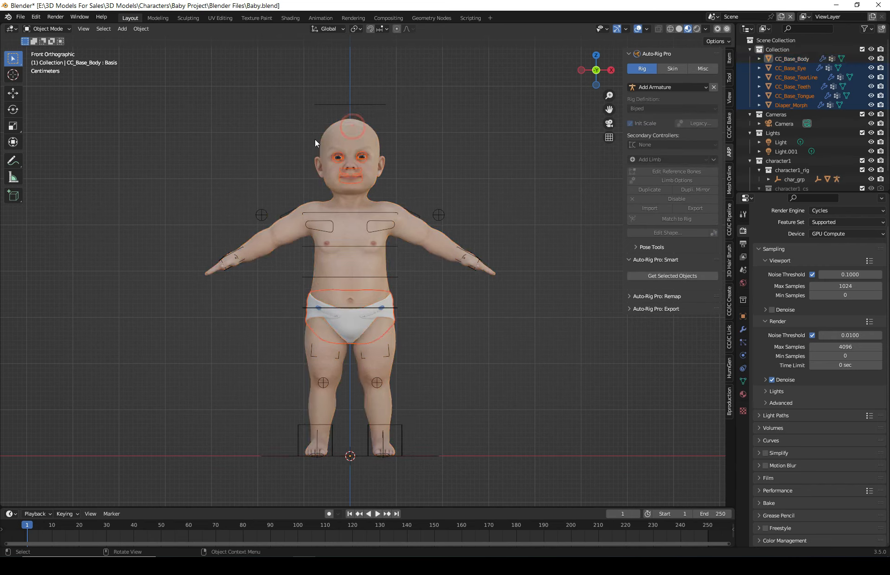
shift+click(346, 128)
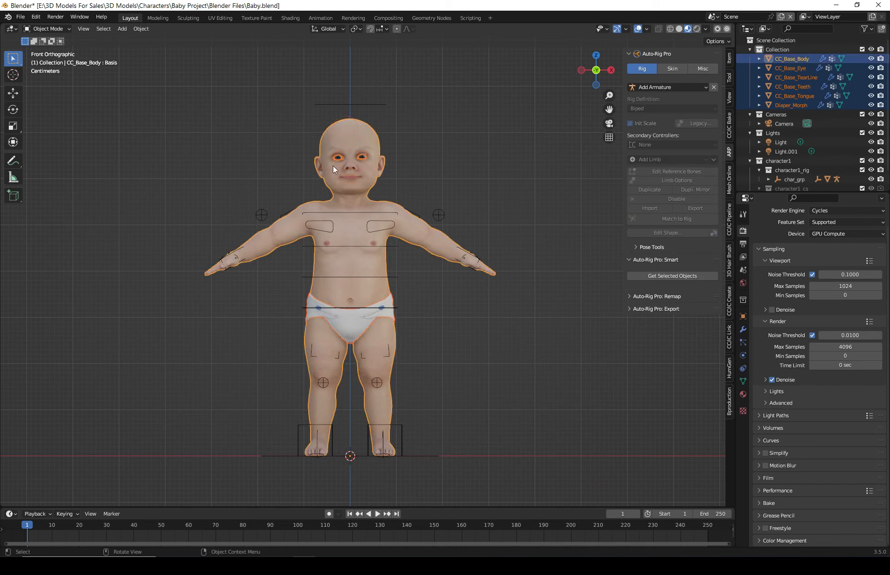
shift+click(359, 103)
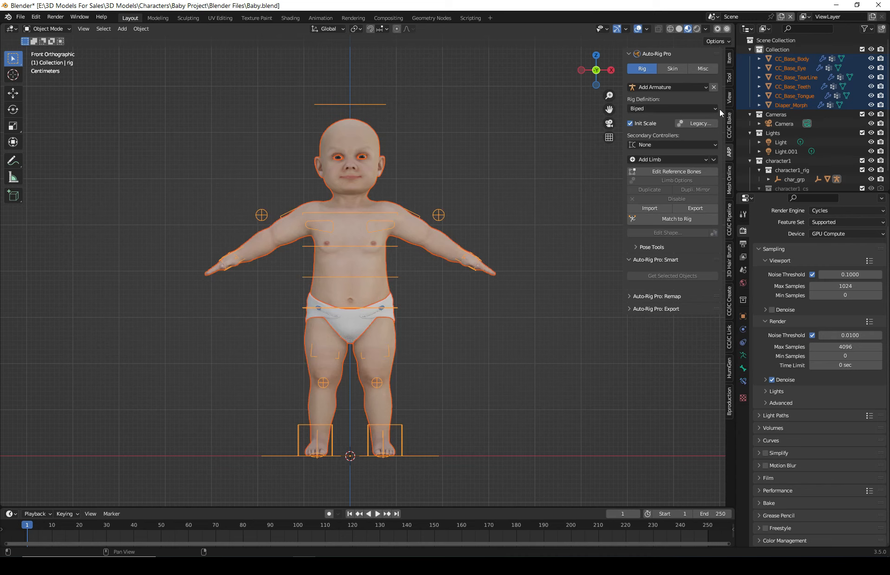
- Bind the selected meshes to the rig with Heat Maps, accepting the re-bind with Scale Fix enabled
click(672, 69)
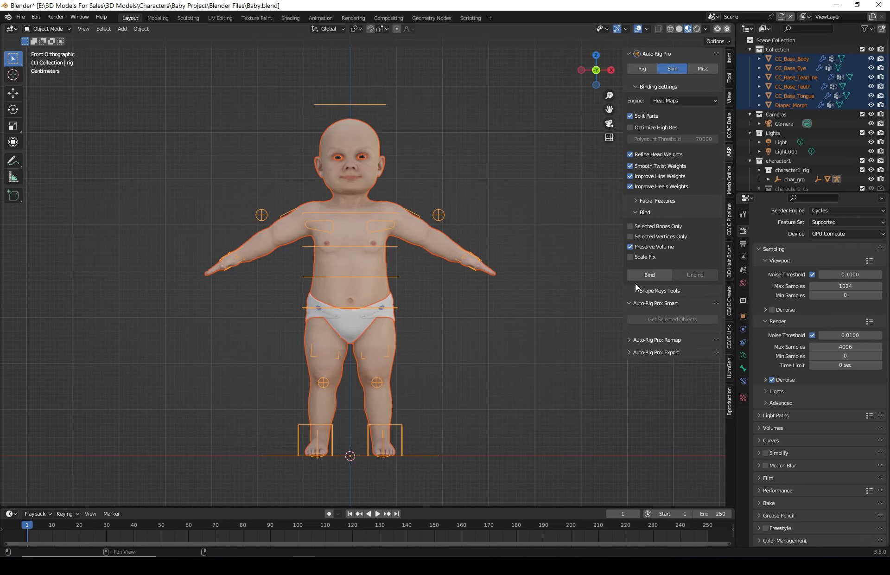
click(651, 275)
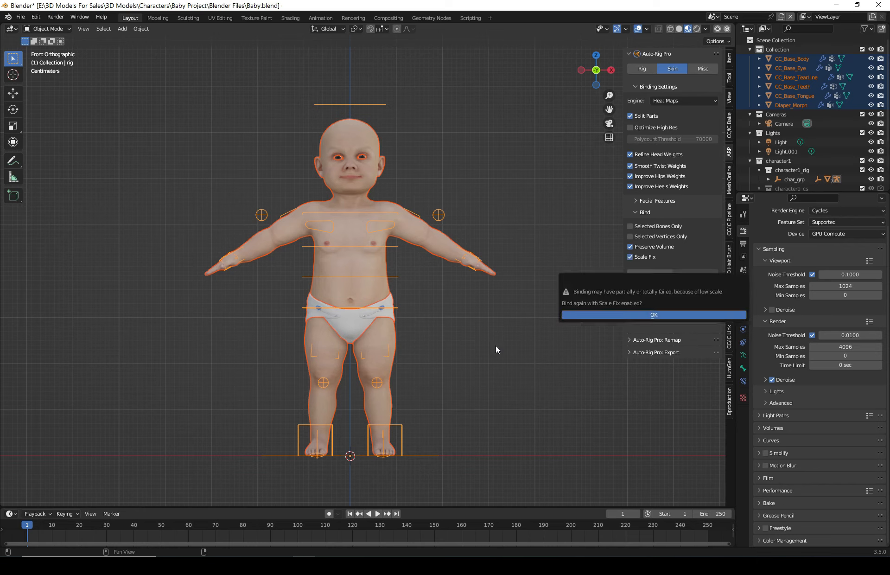
click(710, 315)
click(604, 318)
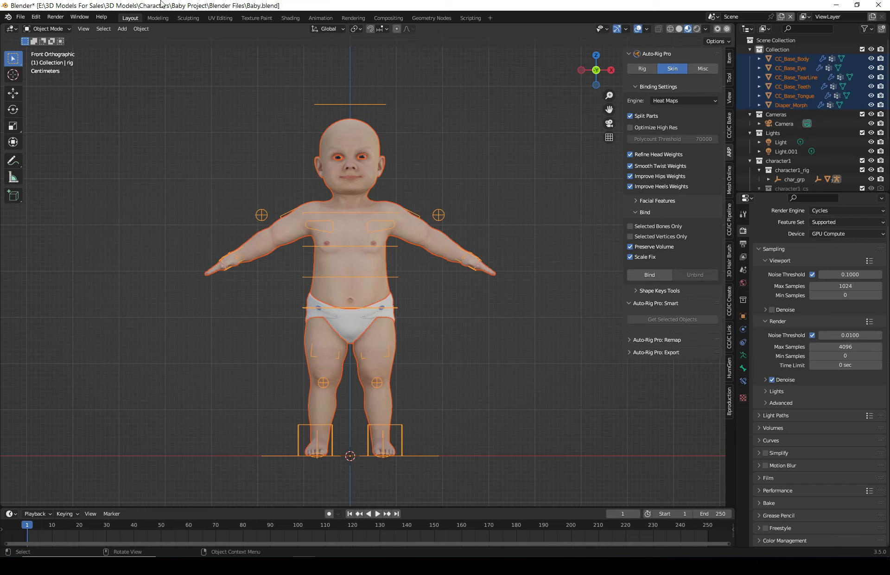
- Switch the rig to Pose Mode and orbit around the character to inspect the bound rig
click(47, 29)
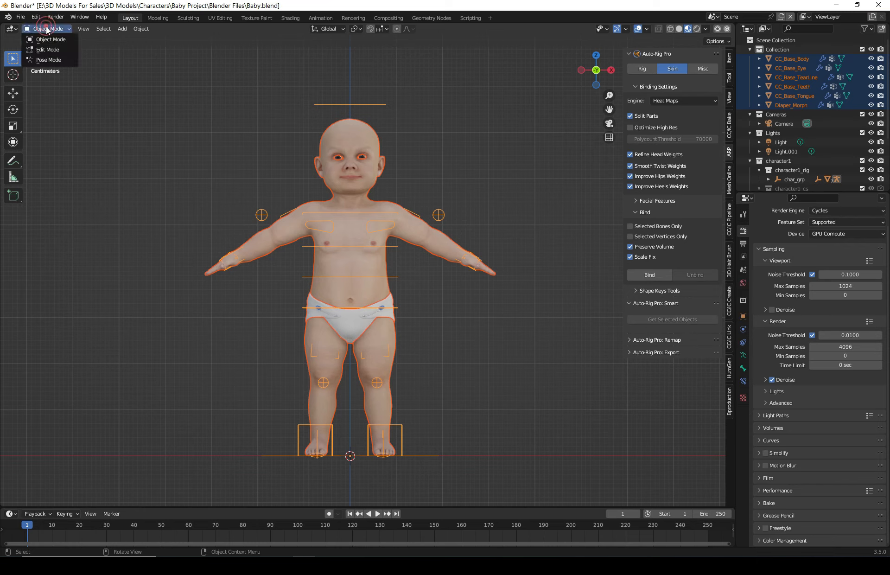
click(45, 59)
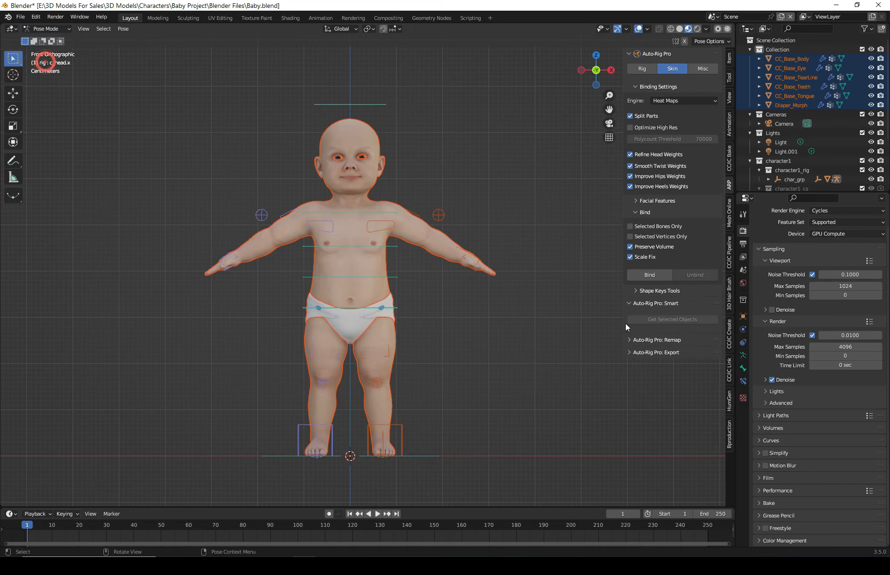
middle_drag(566, 382, 519, 337)
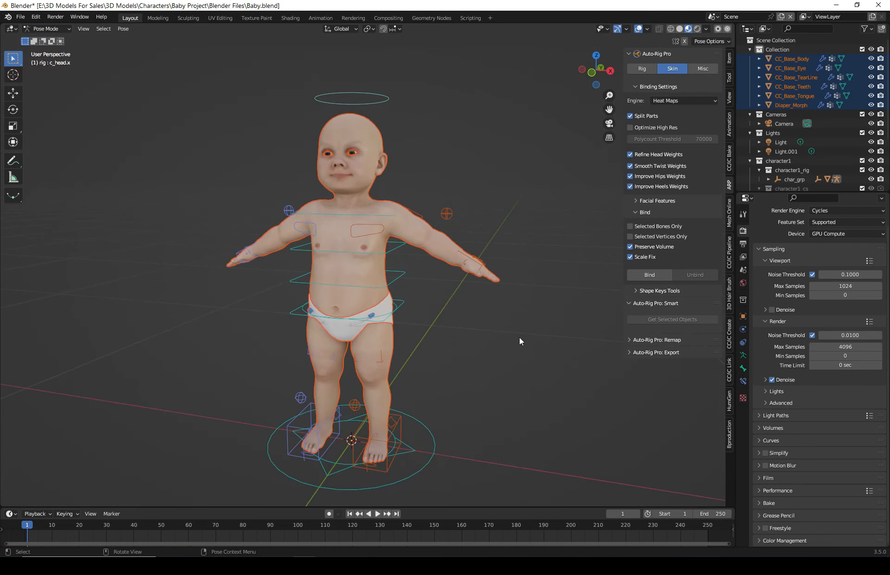
click(479, 277)
middle_drag(479, 278, 465, 249)
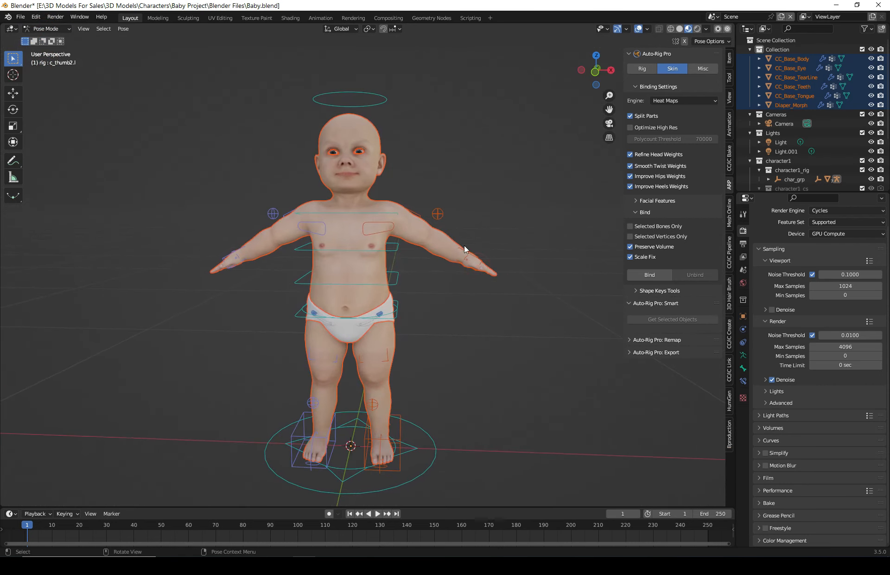
- Test the arm deformation by moving the hand IK control in front view and cancelling each move
click(479, 262)
key(g)
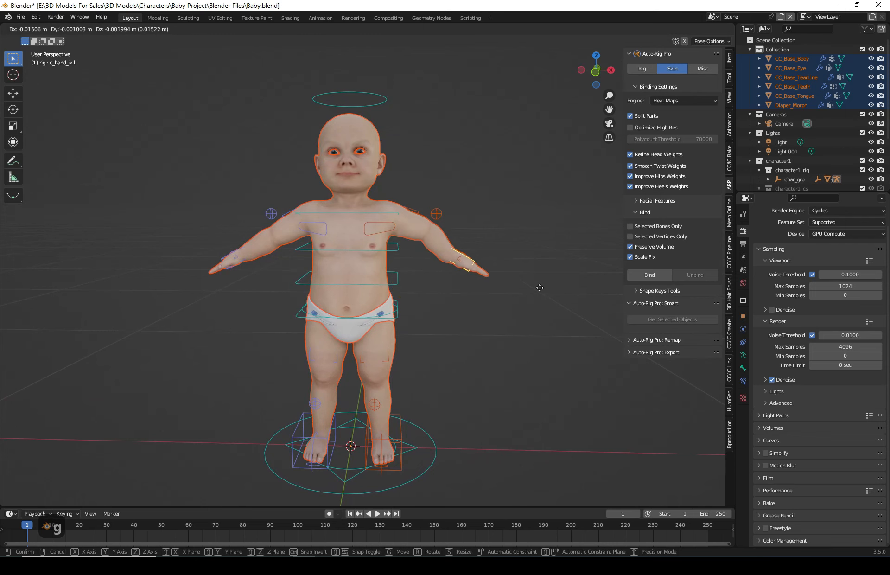
key(Escape)
click(595, 71)
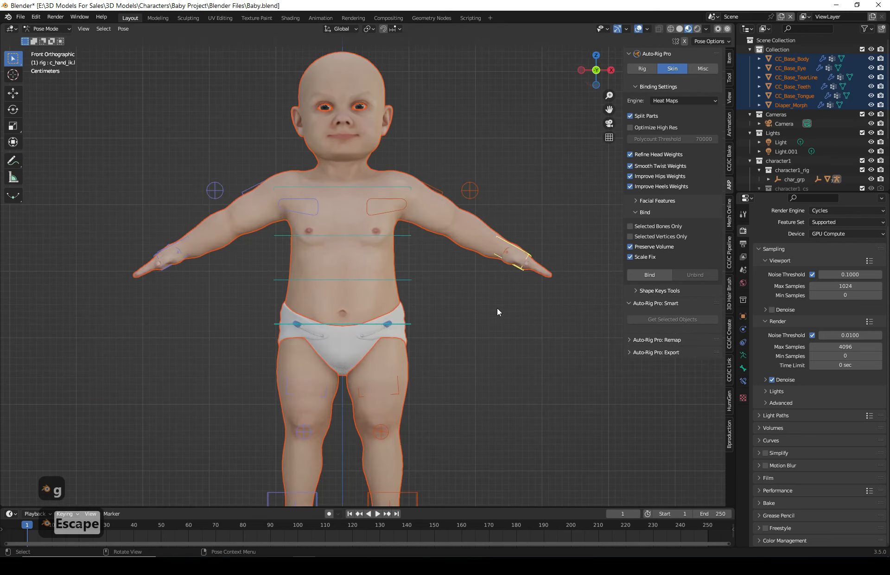
key(g)
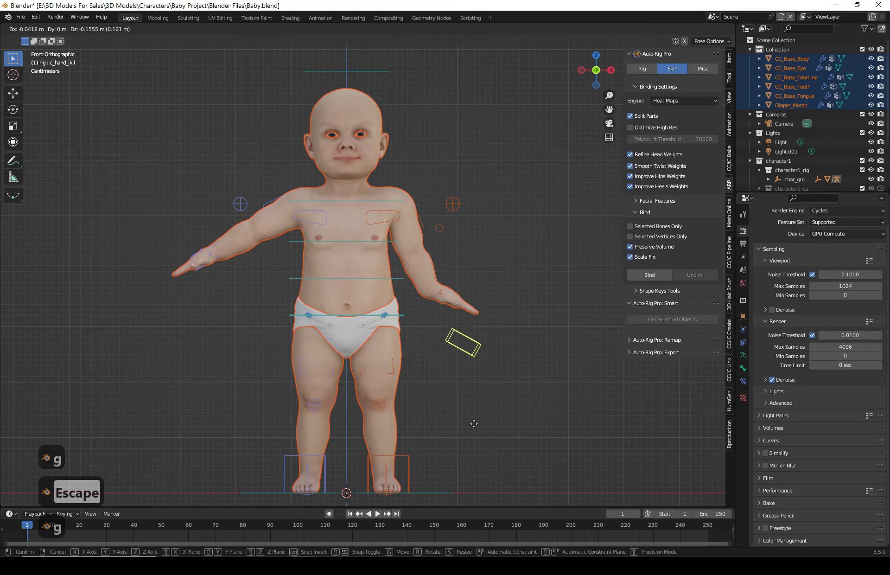
key(Escape)
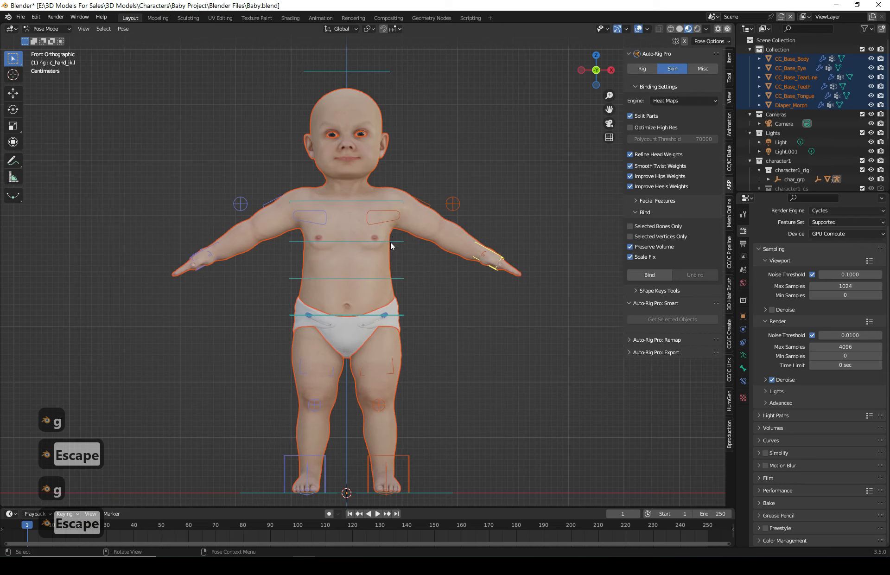
key(g)
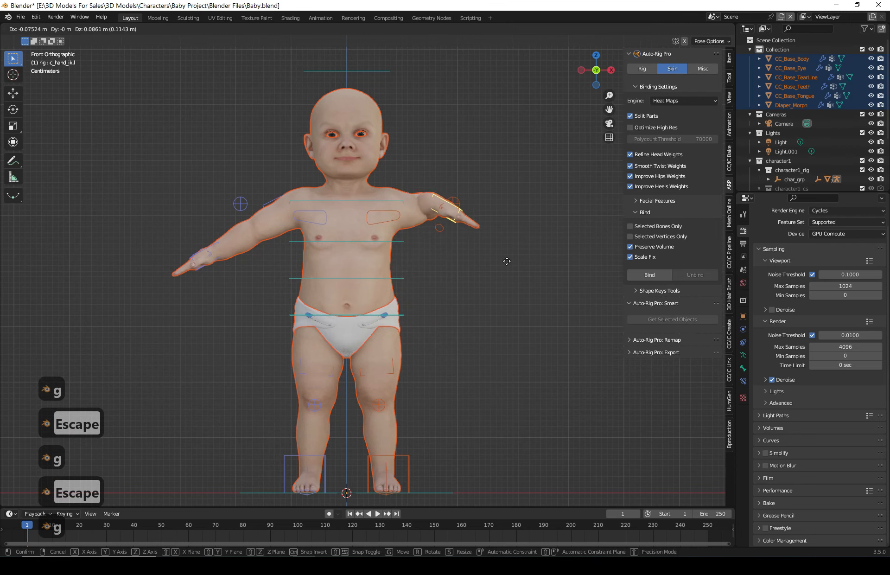
key(Escape)
- Test the head deformation by rotating the head control and cancelling
click(369, 67)
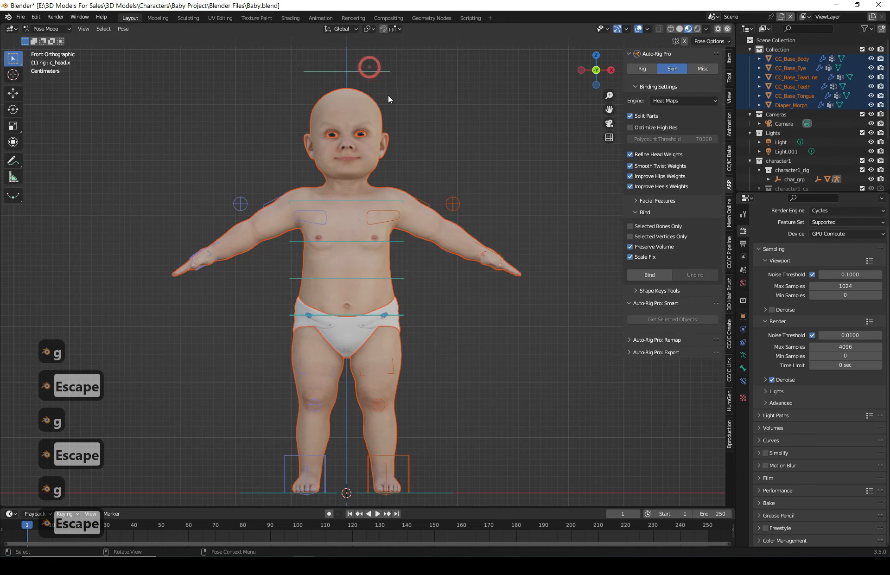
key(r)
key(z)
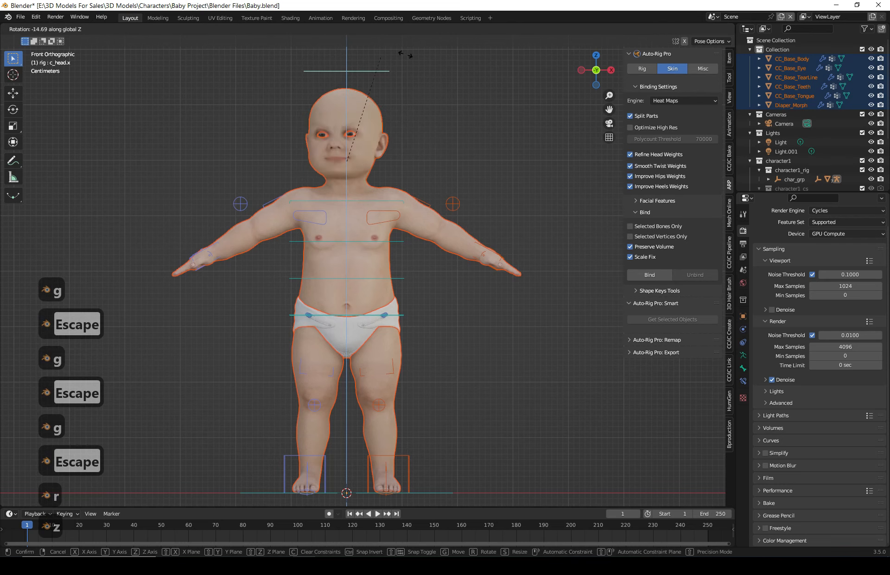
key(x)
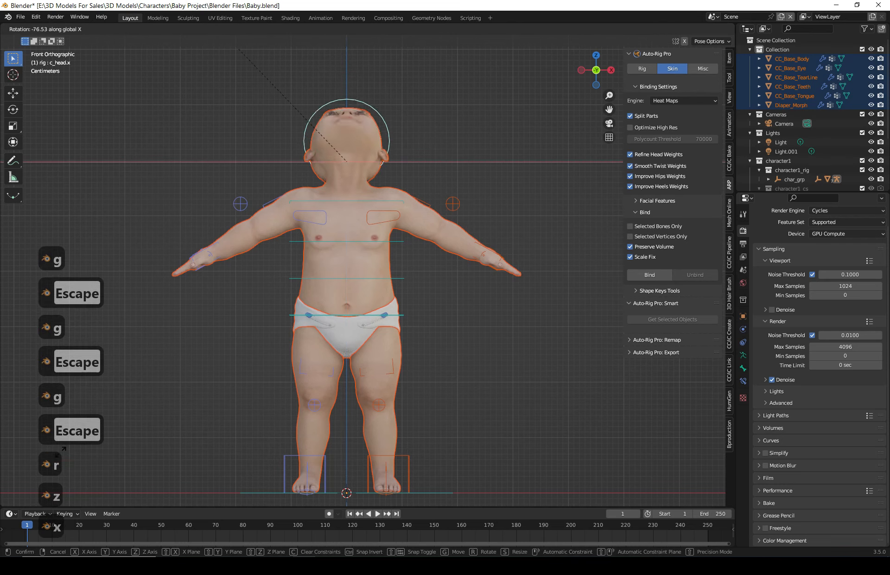
key(Escape)
- Test the spine deformation by rotating the upper and lower spine controls and cancelling
click(385, 202)
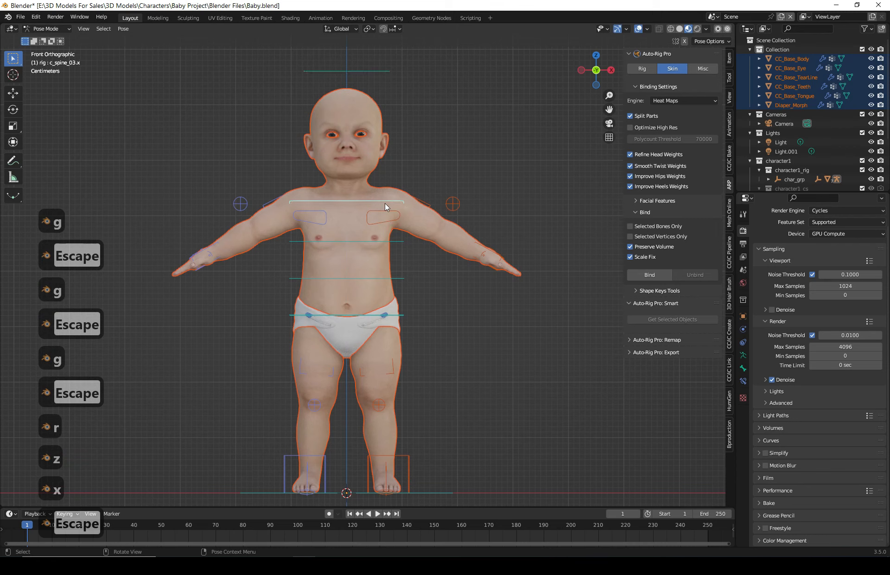
key(r)
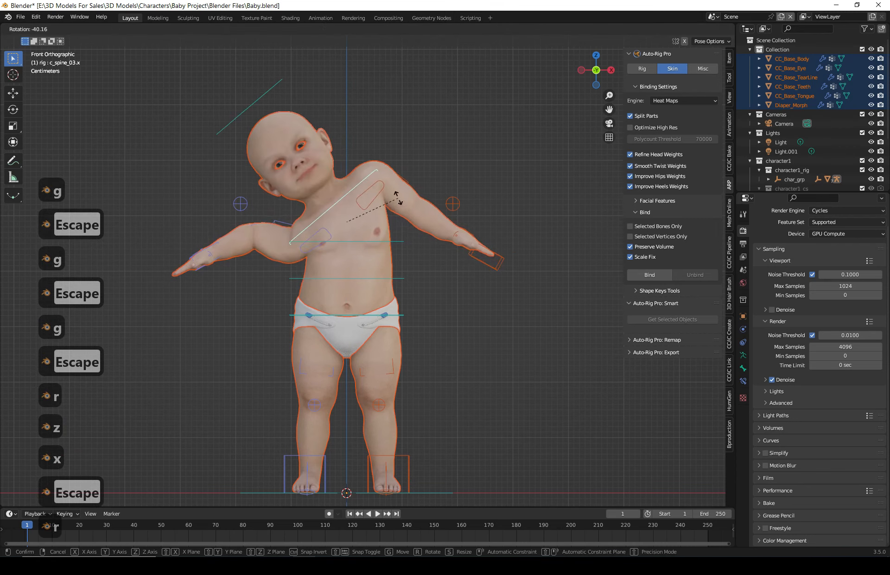
key(Escape)
click(392, 286)
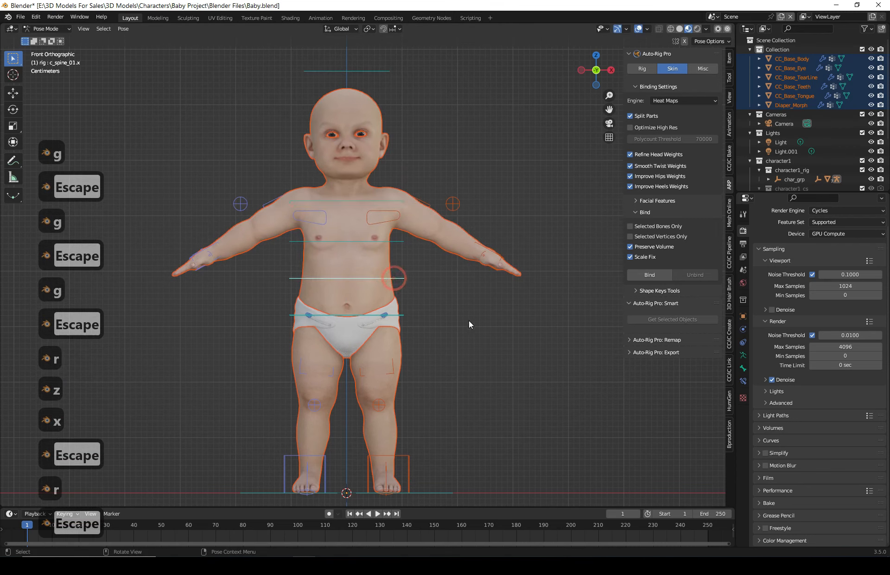
key(r)
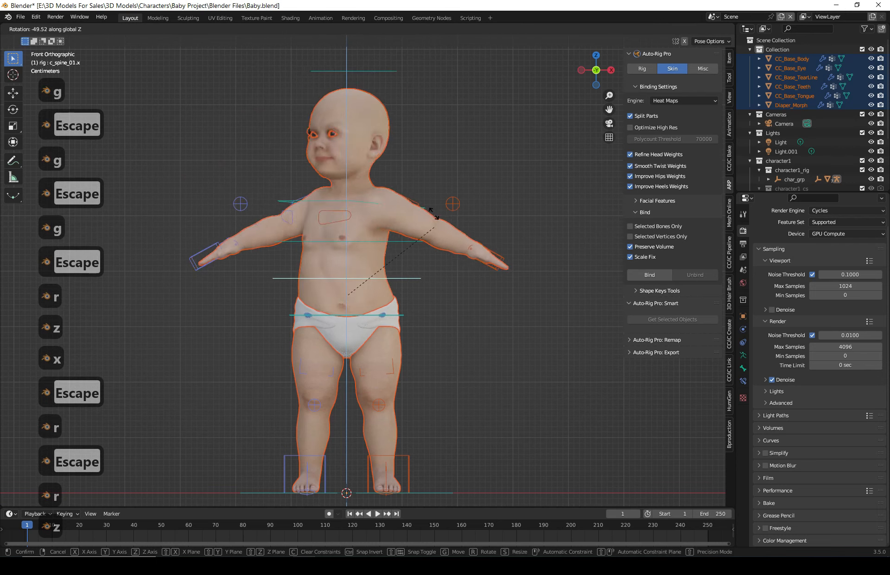
key(z)
key(x)
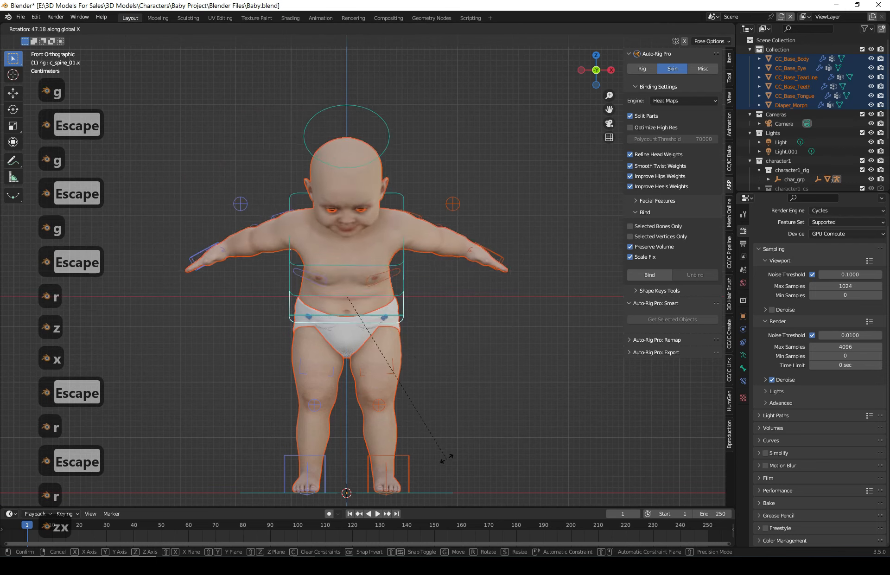
key(y)
key(Escape)
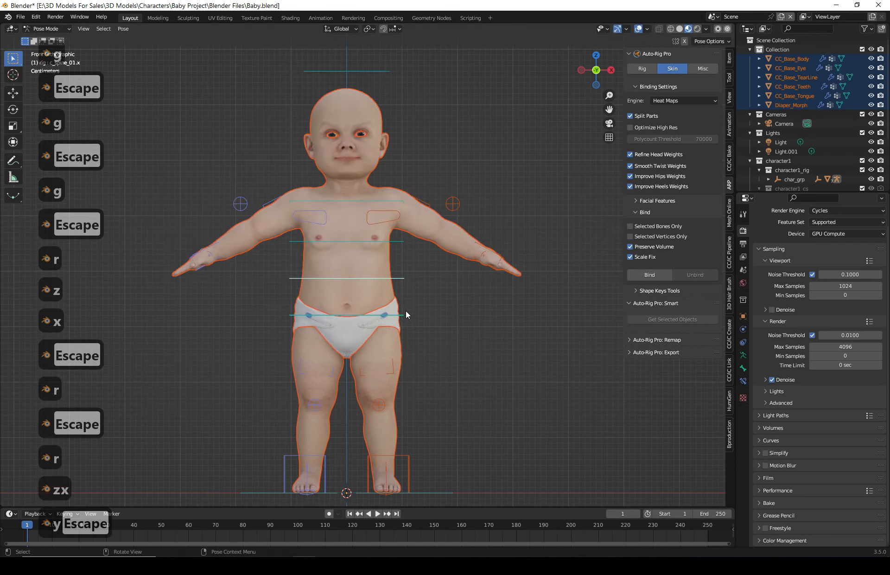
- Move the left foot IK control up and outward to raise the leg, then deselect it
click(410, 462)
key(g)
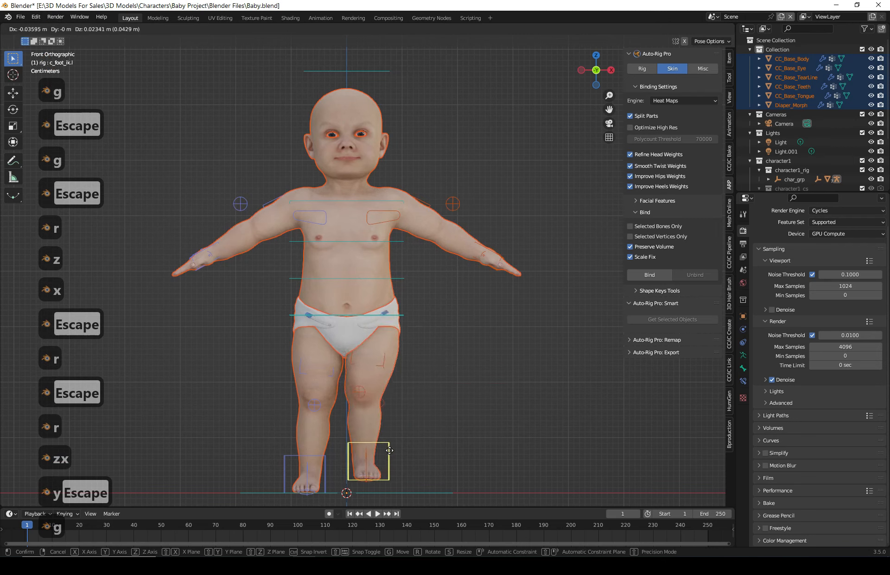
click(510, 368)
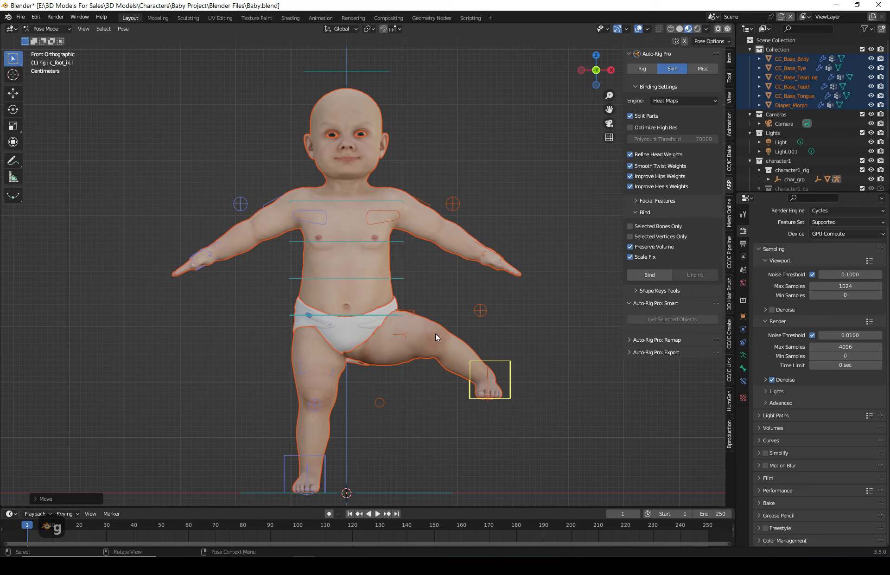
click(570, 343)
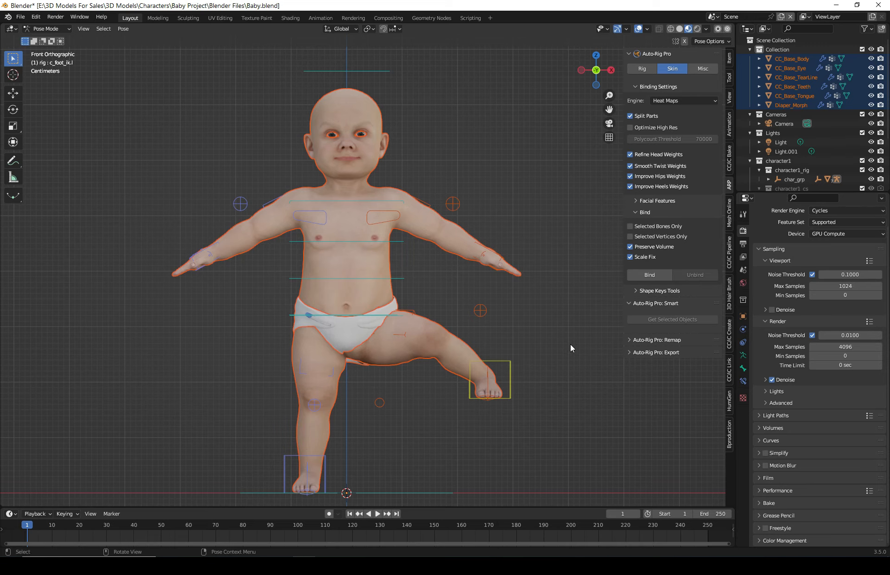
- Orbit and zoom in to examine the neck and head deformation up close
middle_drag(546, 349, 354, 241)
scroll(366, 170, up, 5)
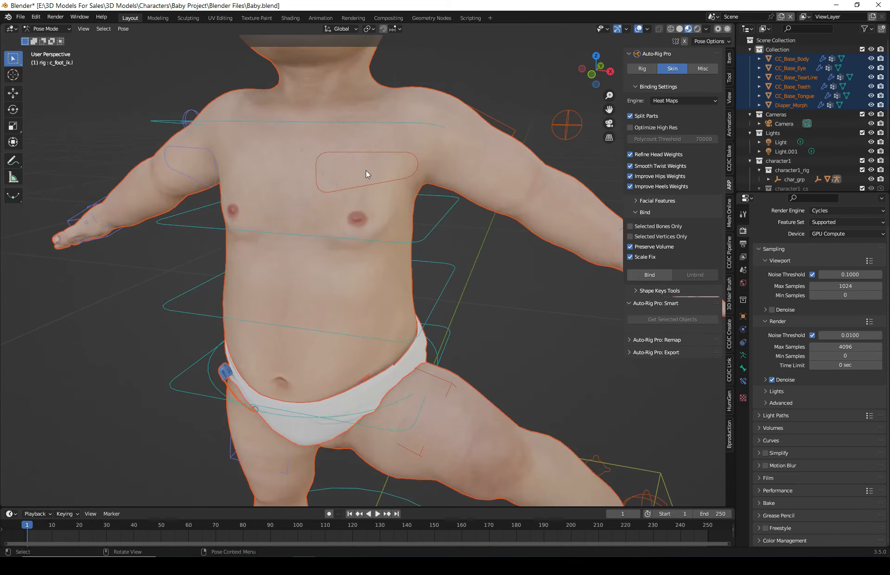
shift+middle_drag(365, 169, 367, 325)
scroll(330, 247, up, 2)
middle_drag(367, 324, 361, 318)
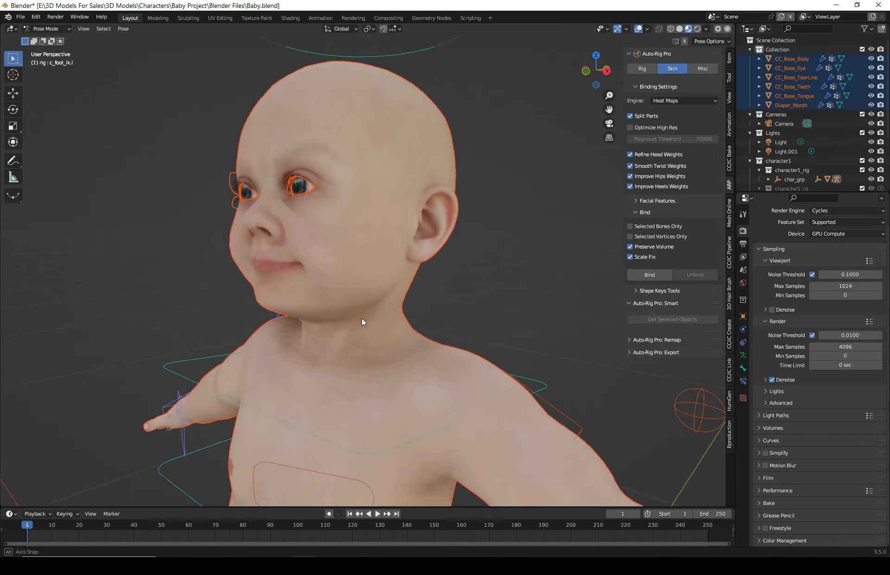
scroll(353, 330, up, 2)
middle_drag(388, 382, 385, 371)
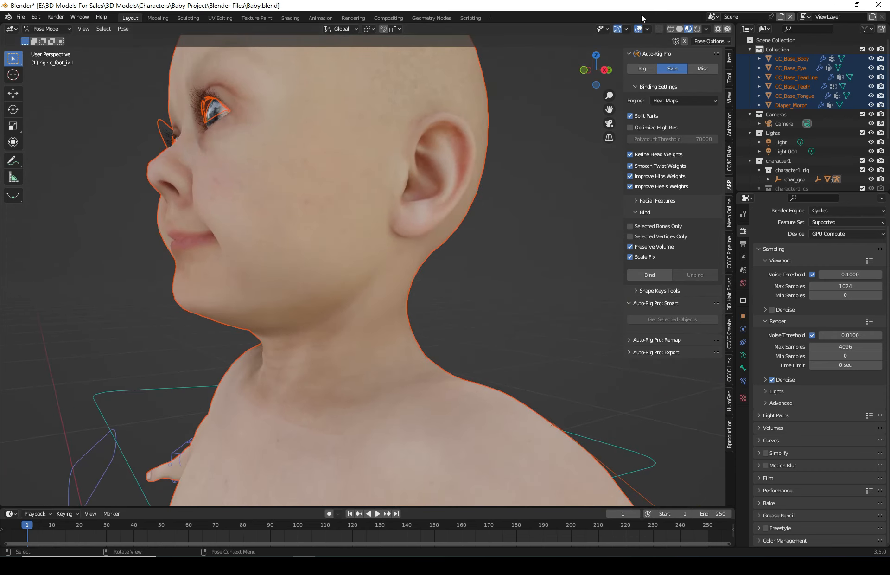
click(660, 30)
- Select the neck control and set its custom shape scale to 2 on X, Y and Z
click(343, 304)
middle_drag(343, 304, 318, 305)
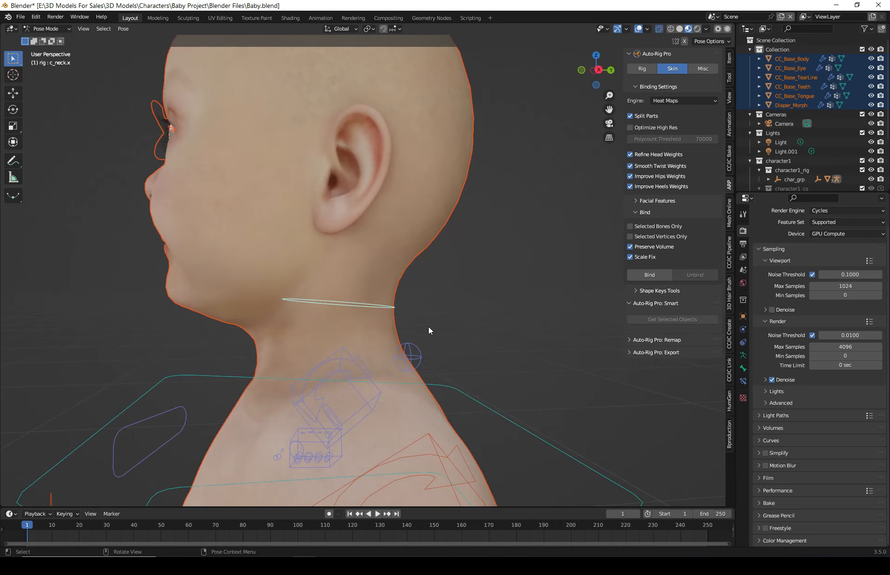
click(744, 368)
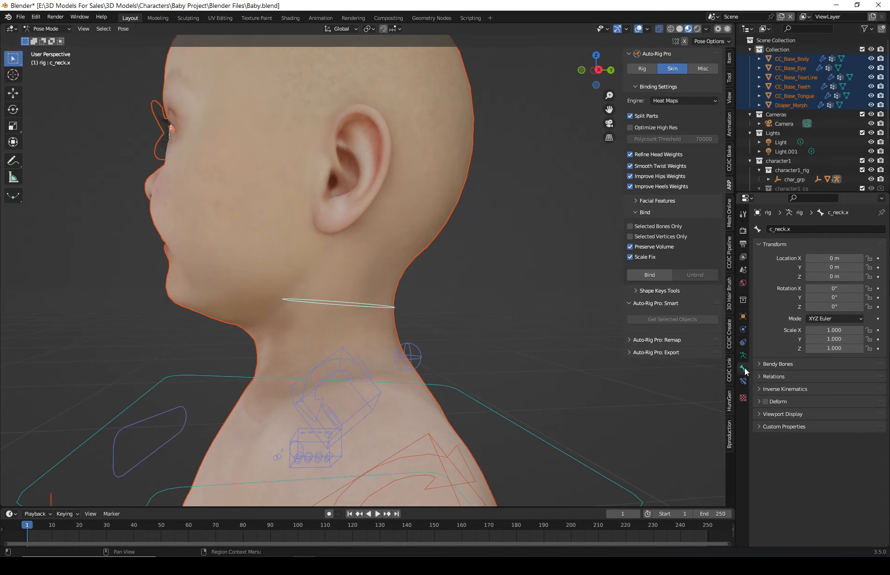
click(769, 413)
scroll(777, 445, down, 2)
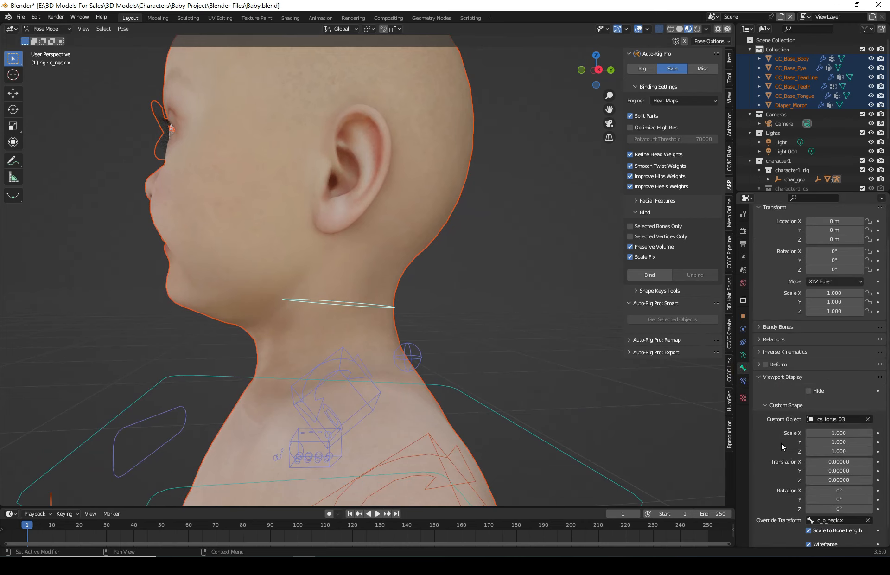
scroll(781, 442, down, 1)
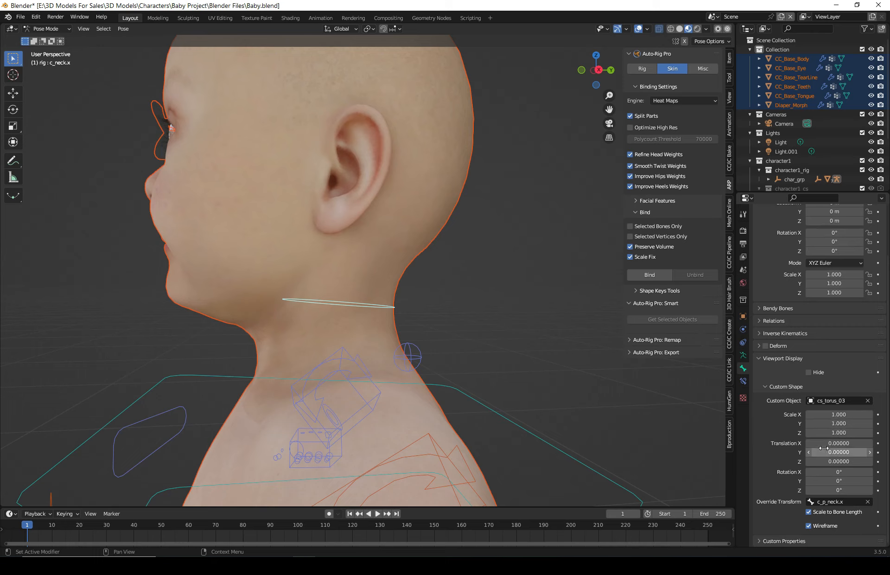
click(852, 414)
text(2)
key(Return)
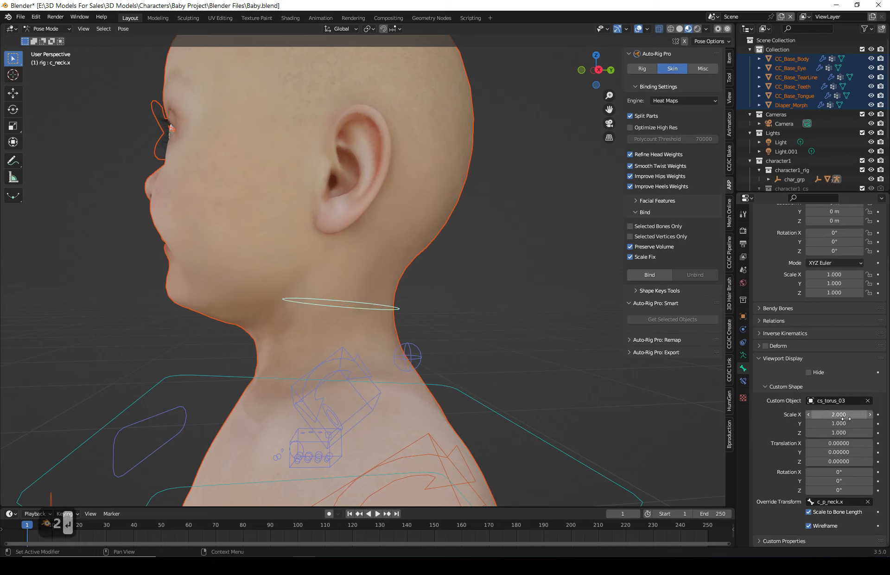
click(844, 423)
text(2)
key(Return)
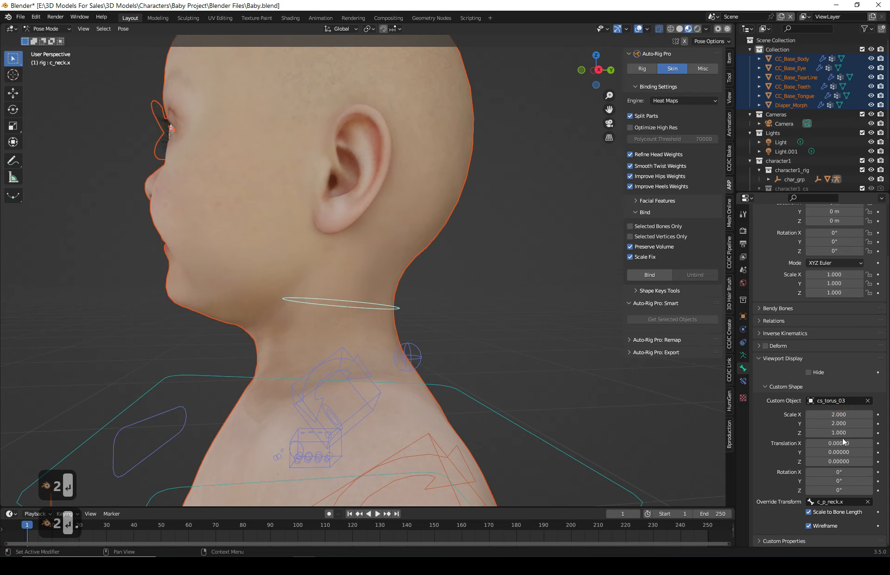
click(845, 433)
text(2)
key(Return)
- Orbit and zoom around the neck to examine the enlarged neck control shape
scroll(466, 350, down, 3)
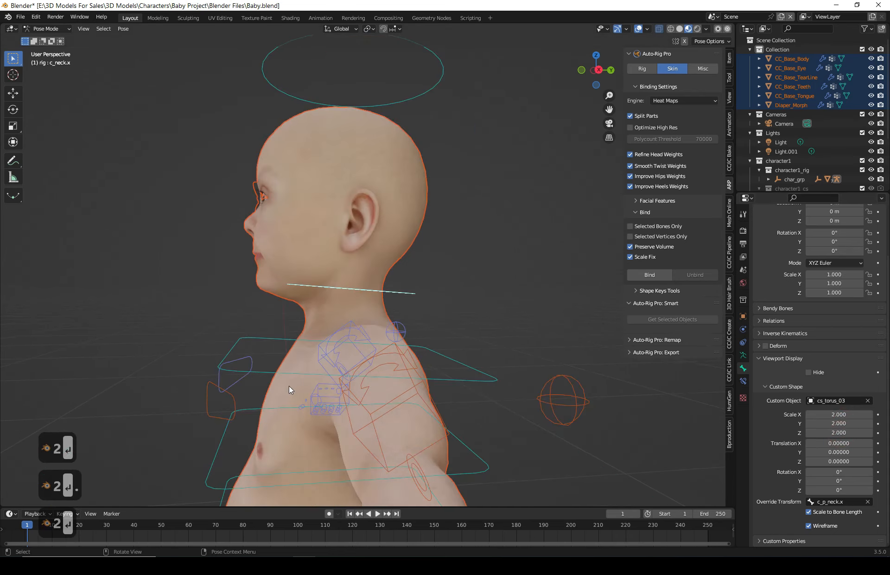
middle_drag(288, 385, 402, 389)
middle_drag(373, 330, 427, 292)
middle_drag(475, 339, 455, 341)
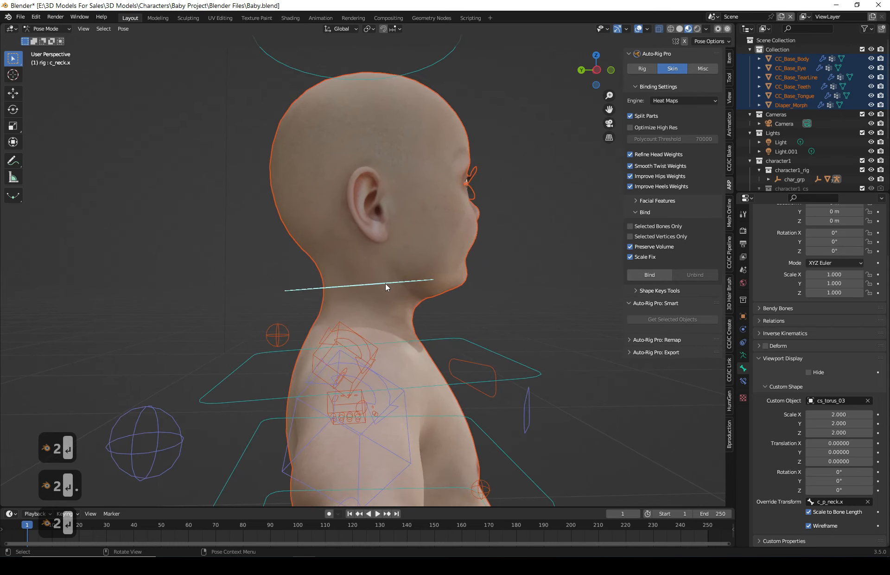
scroll(427, 311, up, 3)
middle_drag(427, 310, 427, 310)
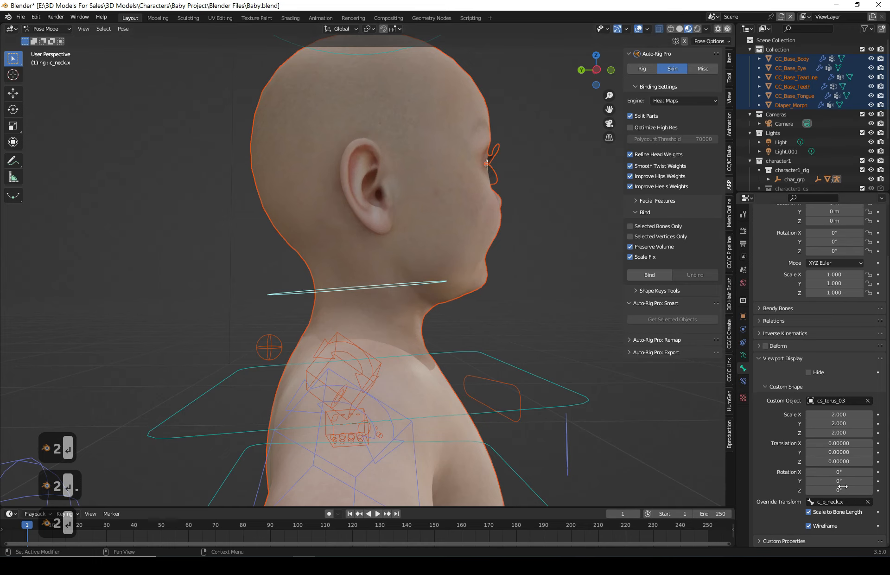
drag(839, 489, 844, 490)
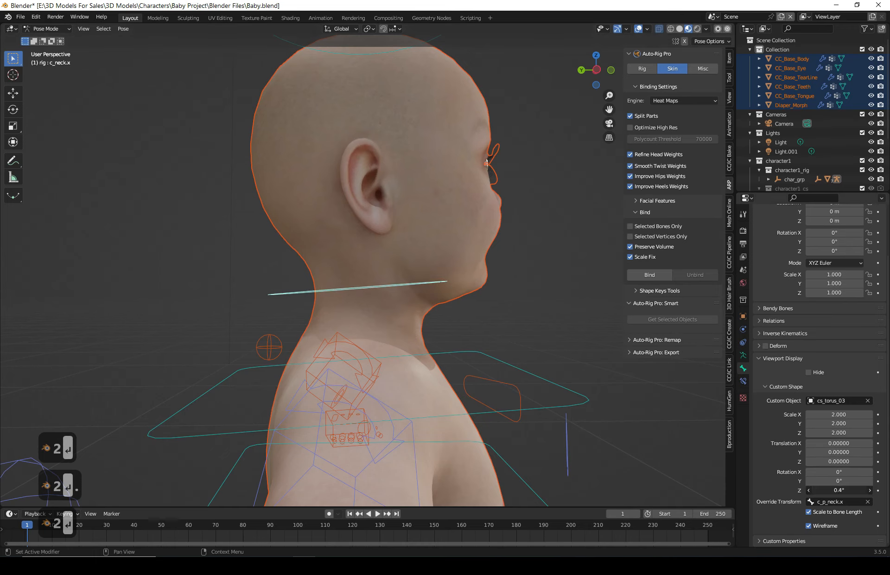
middle_drag(477, 383, 458, 382)
key(ctrl+z)
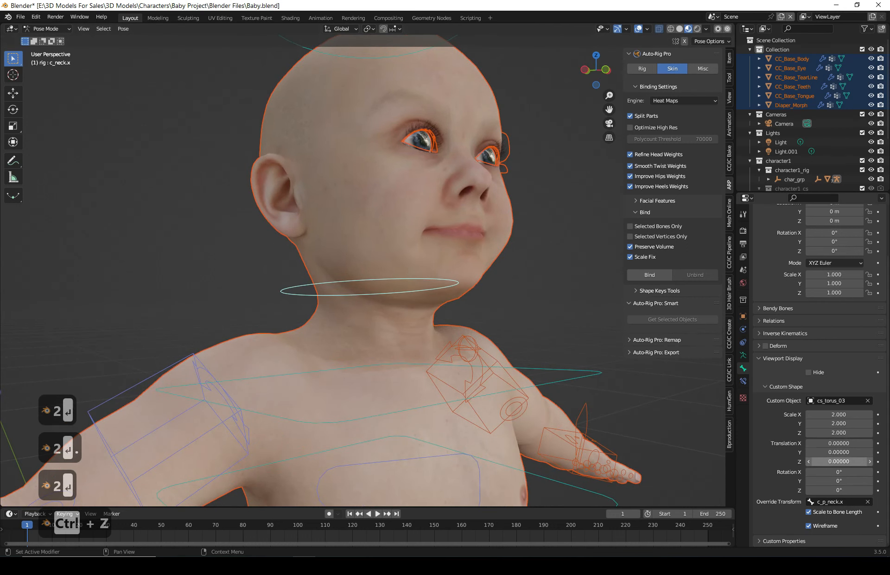
- Nudge the neck control's custom shape translation value, then undo the last change
mouse_move(834, 460)
mouse_down()
mouse_move(850, 452)
mouse_move(832, 452)
mouse_up()
key(ctrl+z)
middle_drag(533, 390, 473, 389)
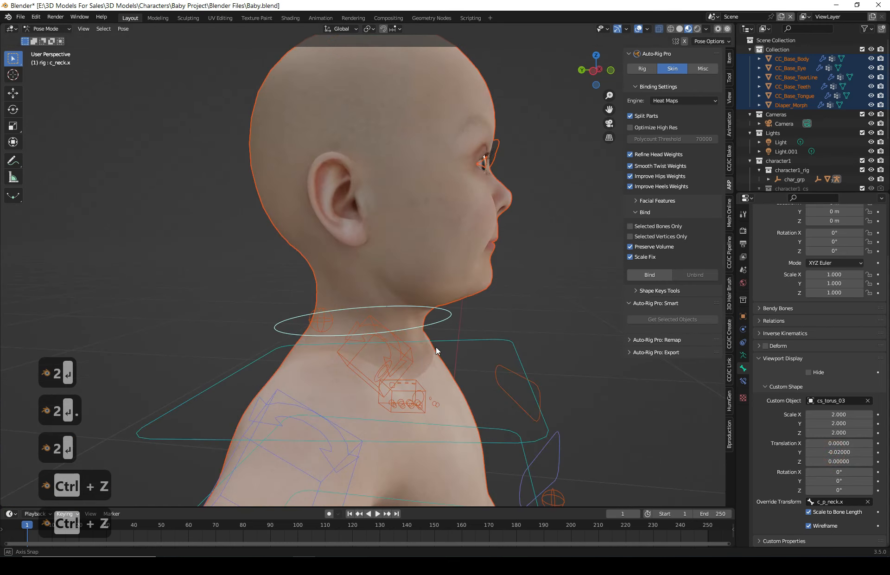
- Toggle X-ray and zoom in on the left hand to examine its finger controls
middle_drag(435, 346, 617, 172)
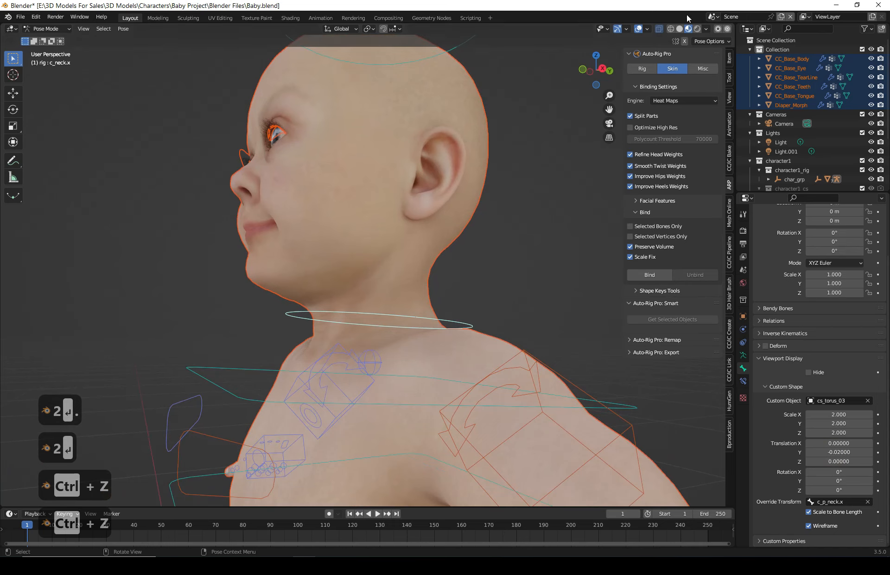
click(660, 28)
middle_drag(441, 191, 302, 332)
scroll(341, 321, up, 3)
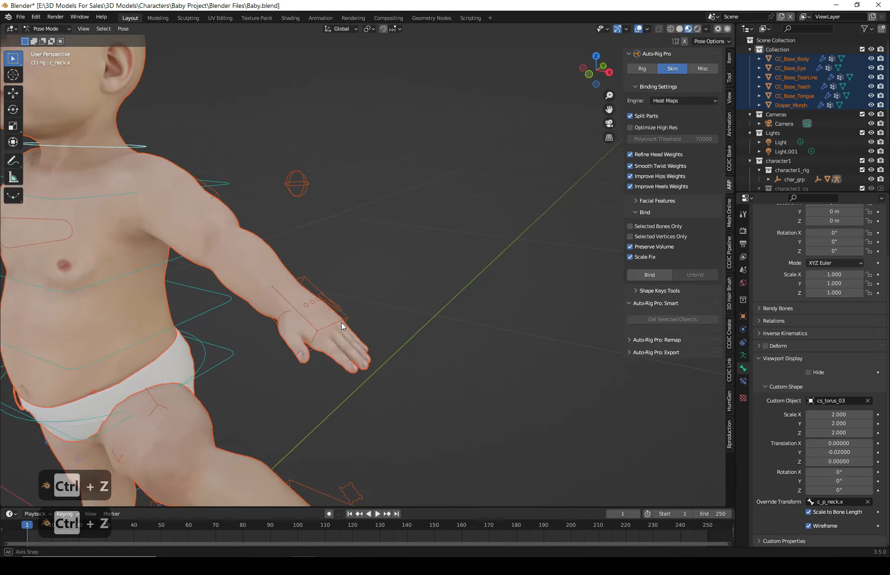
scroll(324, 344, up, 2)
scroll(438, 320, up, 2)
scroll(410, 299, up, 3)
shift+middle_drag(411, 299, 232, 246)
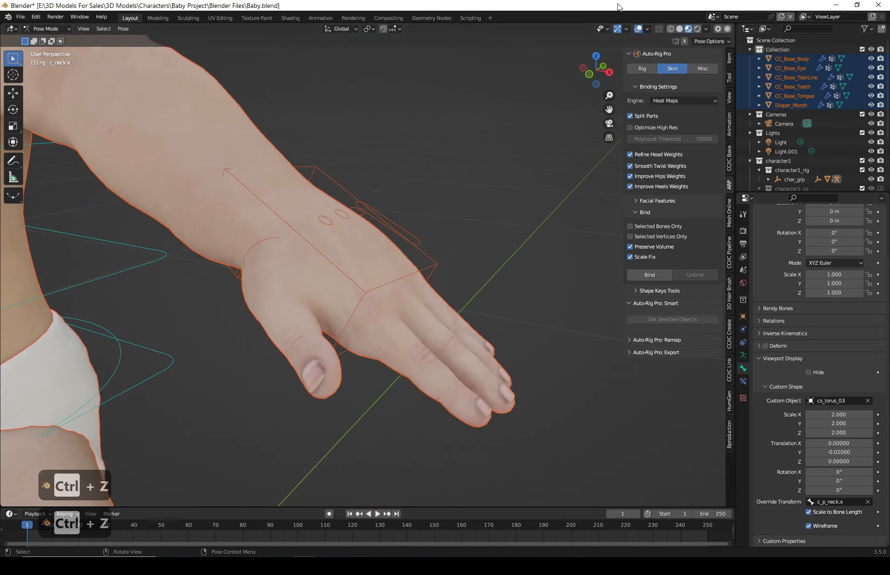
click(659, 29)
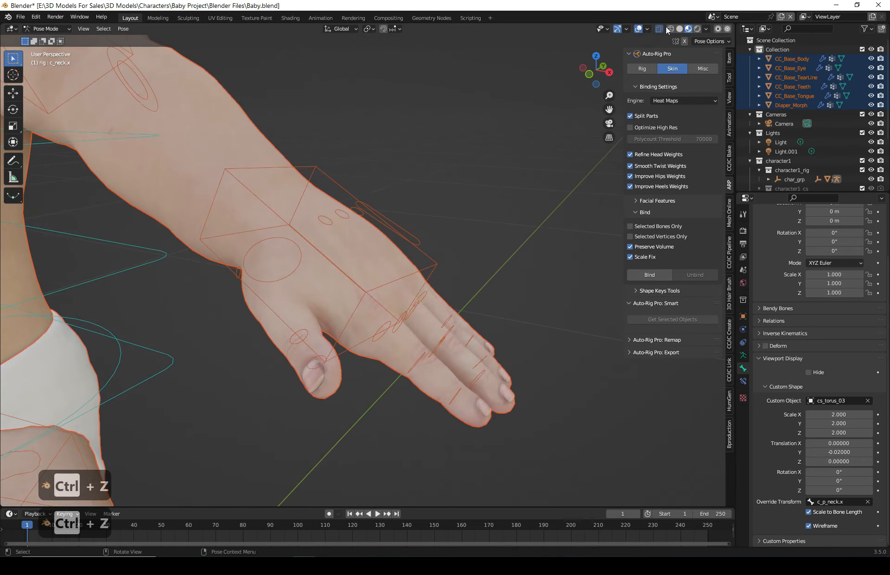
middle_drag(504, 267, 511, 324)
click(433, 405)
scroll(511, 402, up, 1)
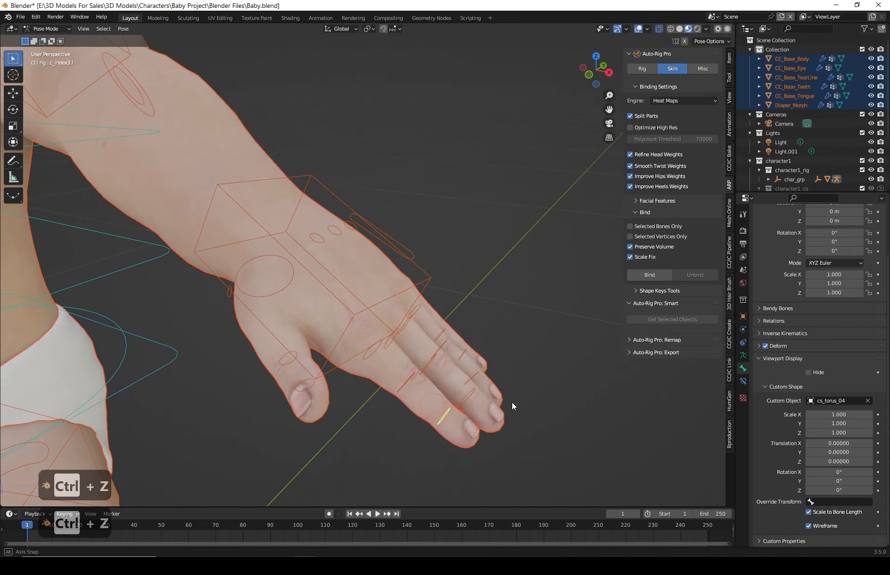
key(r)
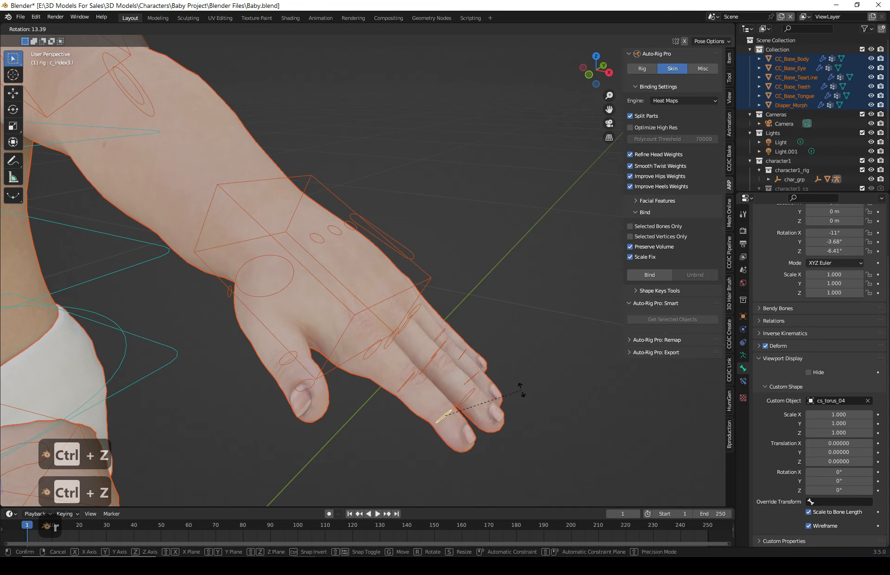
key(Escape)
- Box-select the left hand and finger controls and set the custom shape scale to 2 on X, Y and Z
middle_drag(421, 393, 444, 341)
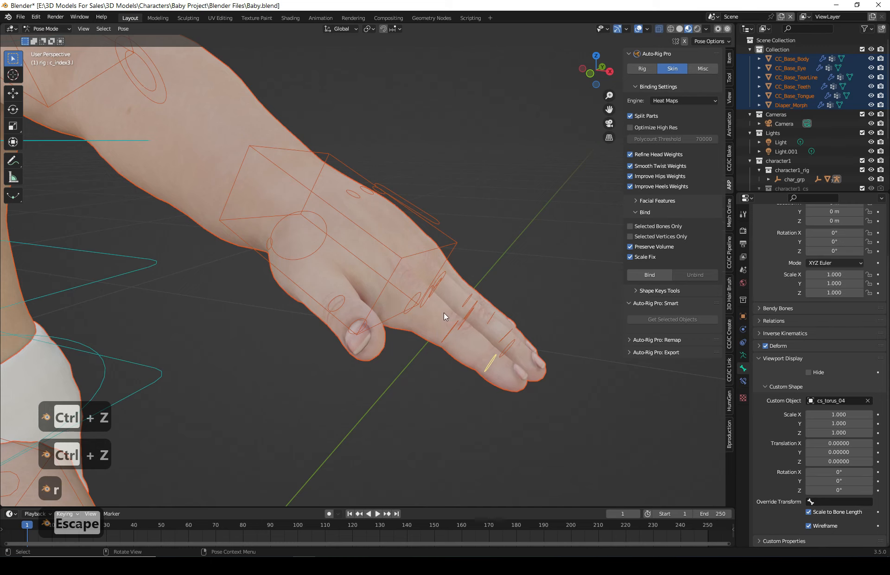
middle_drag(464, 388, 469, 388)
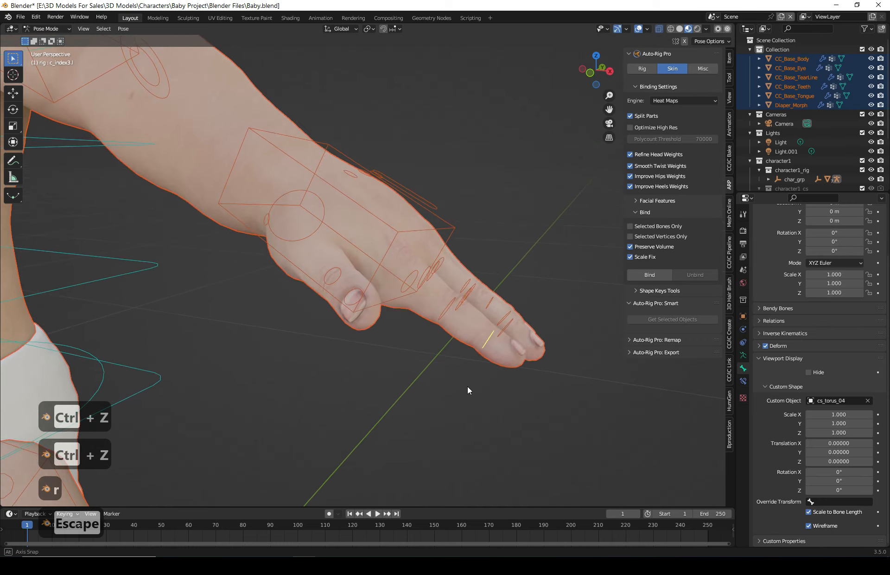
middle_drag(494, 337, 492, 343)
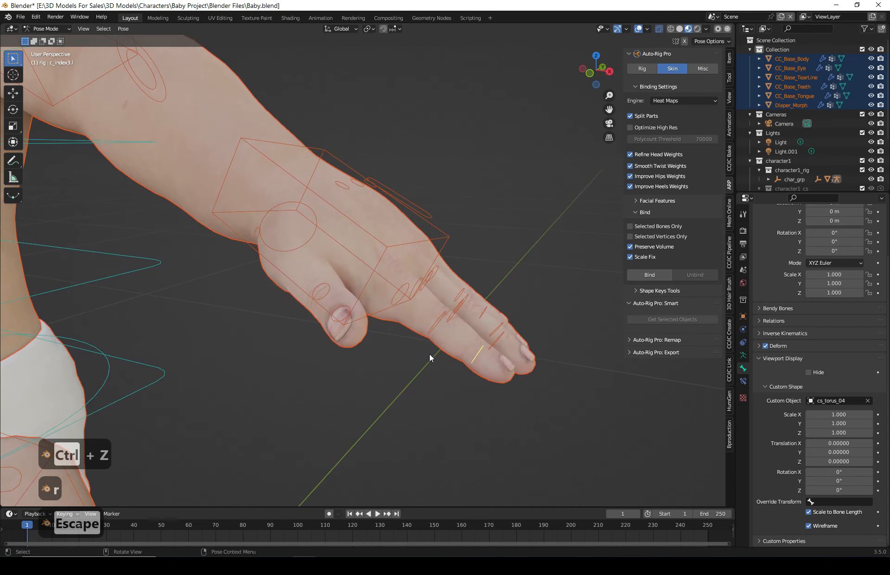
mouse_move(430, 357)
middle_down()
mouse_move(452, 323)
mouse_move(418, 308)
mouse_move(446, 366)
mouse_move(442, 349)
middle_up()
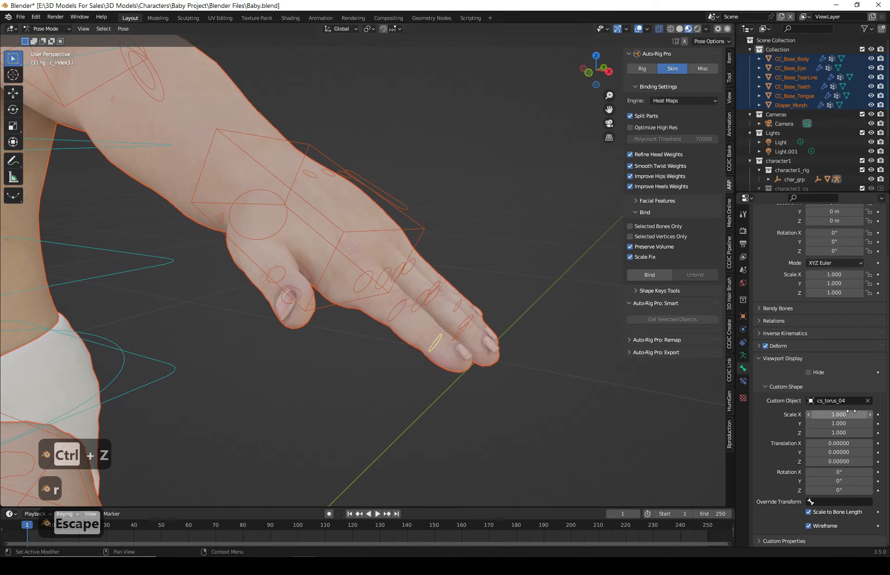
drag(576, 208, 347, 402)
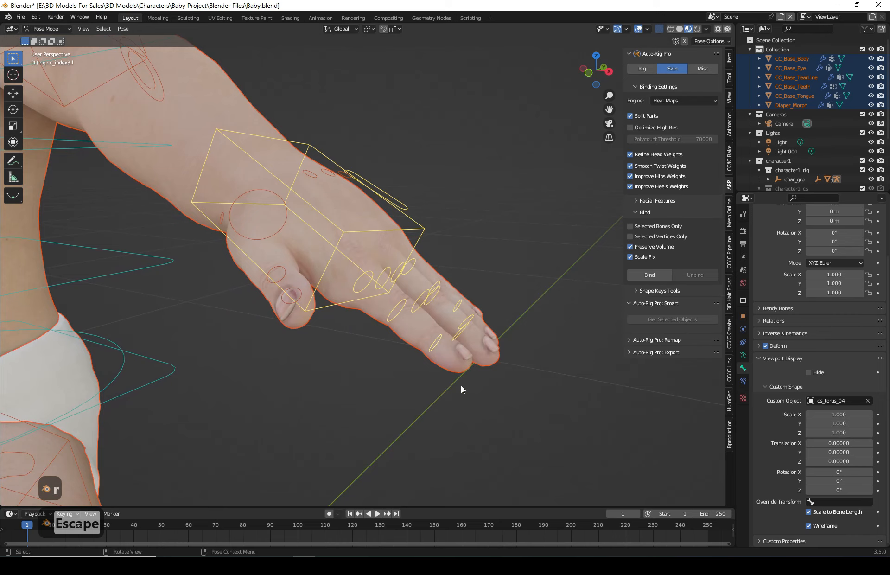
click(846, 415)
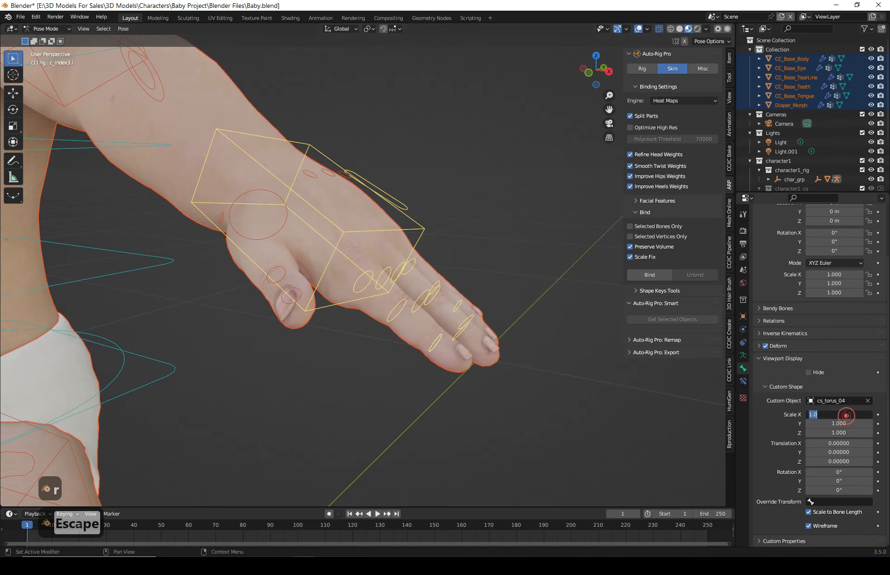
text(2)
key(Return)
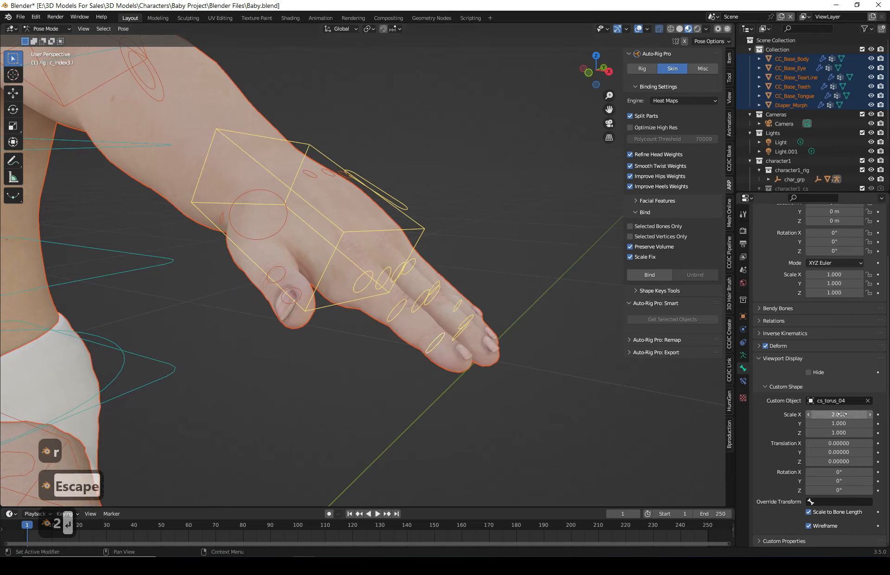
click(834, 423)
text(2)
key(Return)
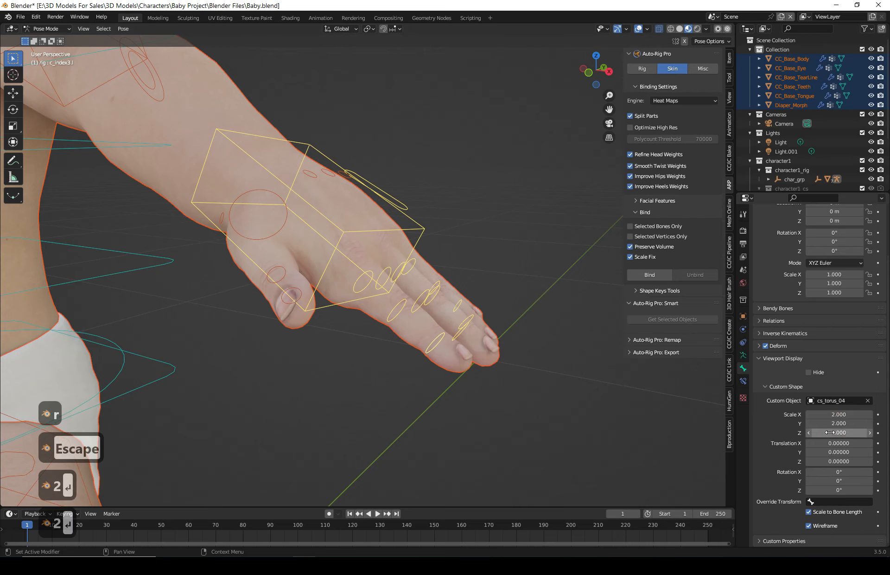
click(830, 432)
text(2)
key(Return)
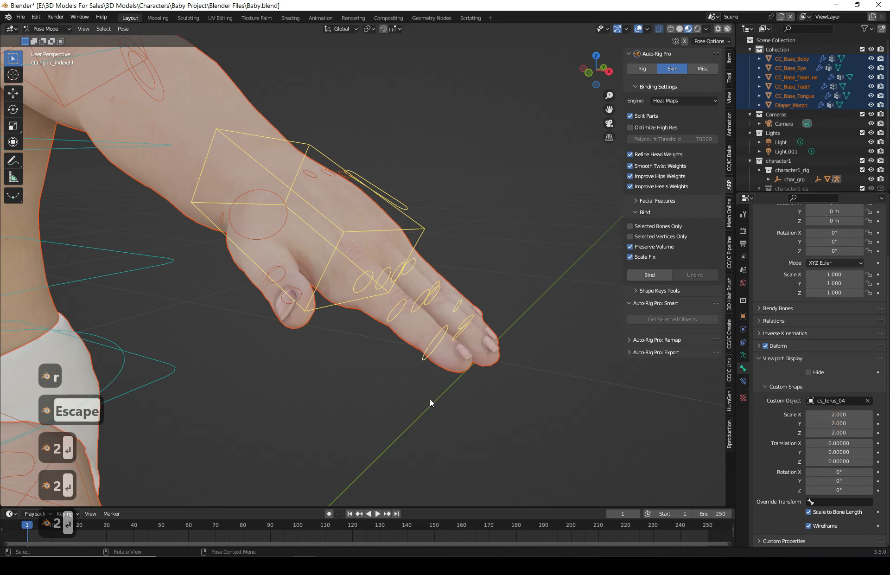
- Examine the enlarged hand and finger control shapes by selecting and deselecting them
middle_drag(430, 399, 459, 385)
click(514, 317)
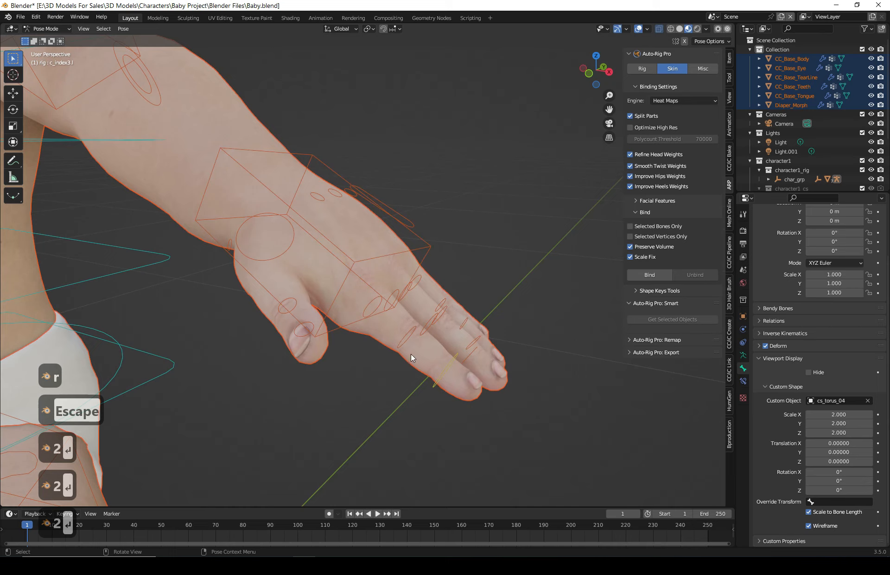
drag(530, 229, 192, 462)
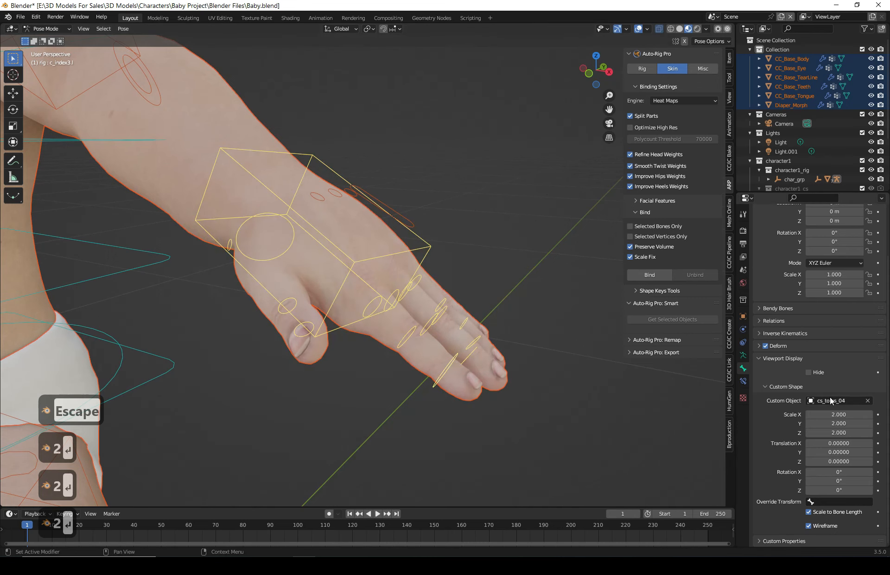
click(441, 229)
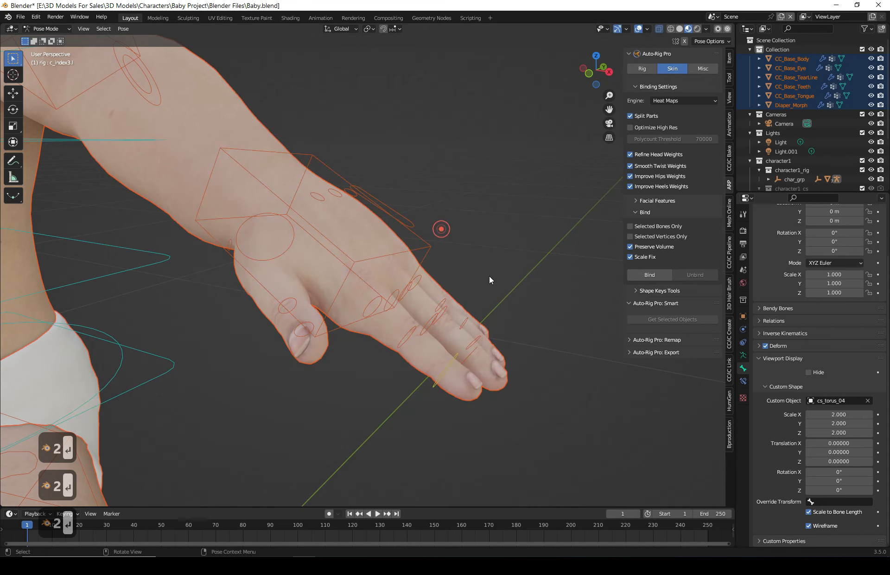
- Select all pose controls and clear all their transforms to reset the rig to its rest pose
scroll(489, 276, down, 4)
click(661, 29)
scroll(330, 255, down, 6)
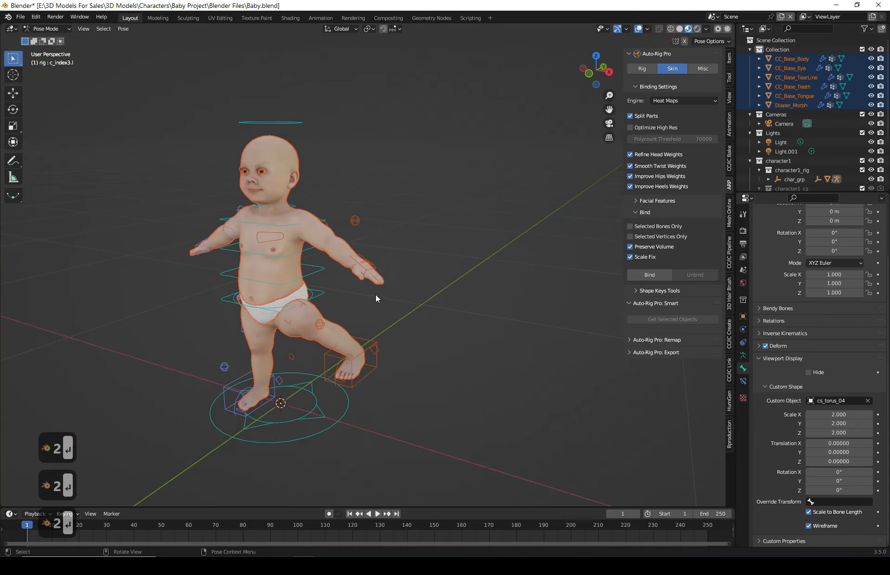
middle_drag(375, 294, 428, 255)
scroll(399, 299, up, 1)
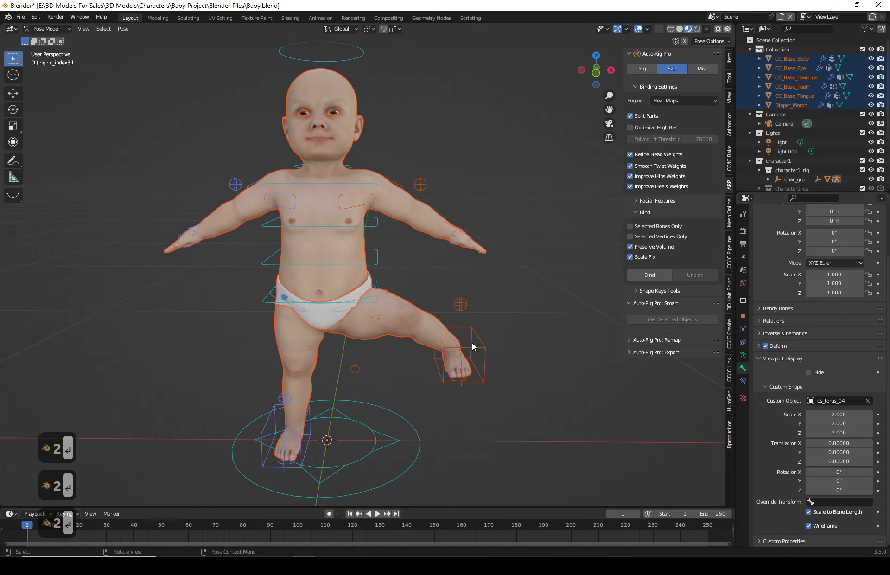
scroll(507, 357, down, 3)
key(a)
click(123, 28)
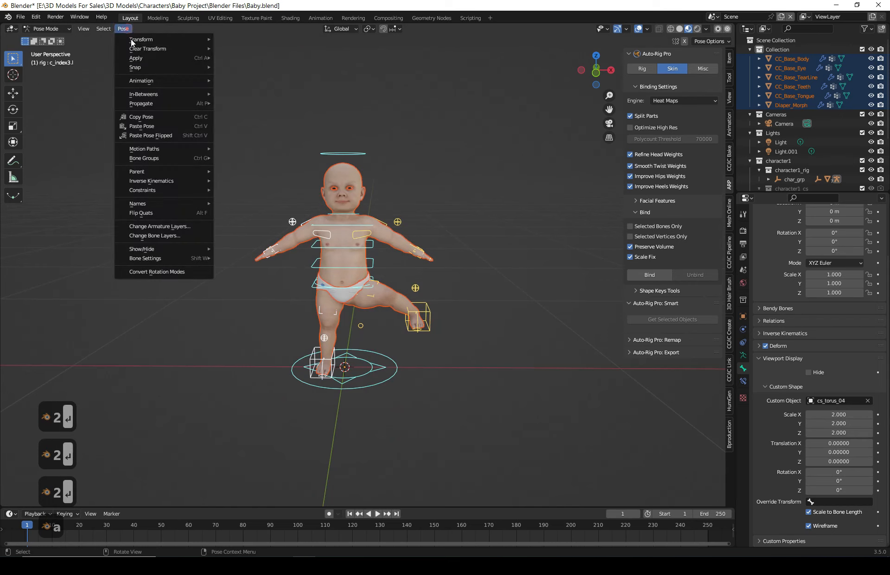
mouse_move(153, 48)
click(231, 48)
- Save the blend file
middle_drag(501, 389, 472, 369)
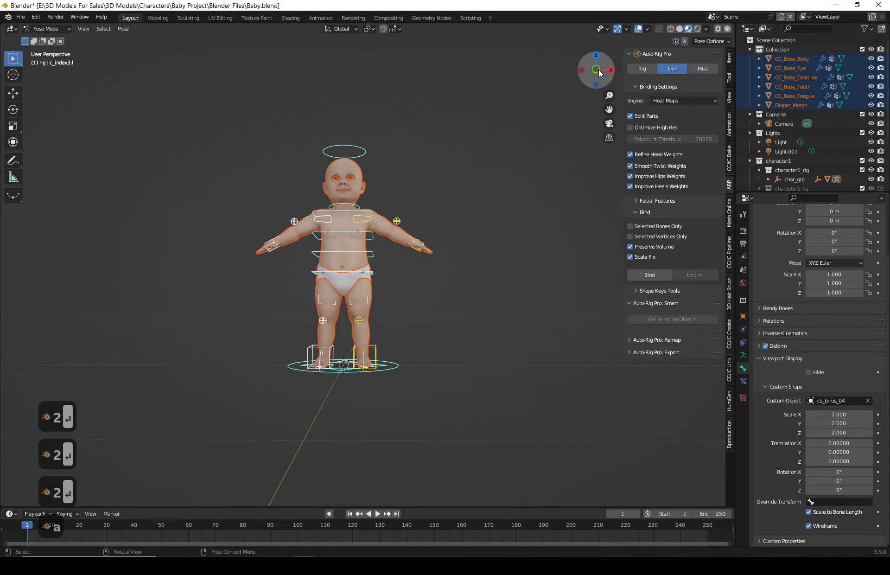
click(596, 71)
click(438, 292)
scroll(368, 305, up, 3)
shift+middle_drag(368, 305, 406, 321)
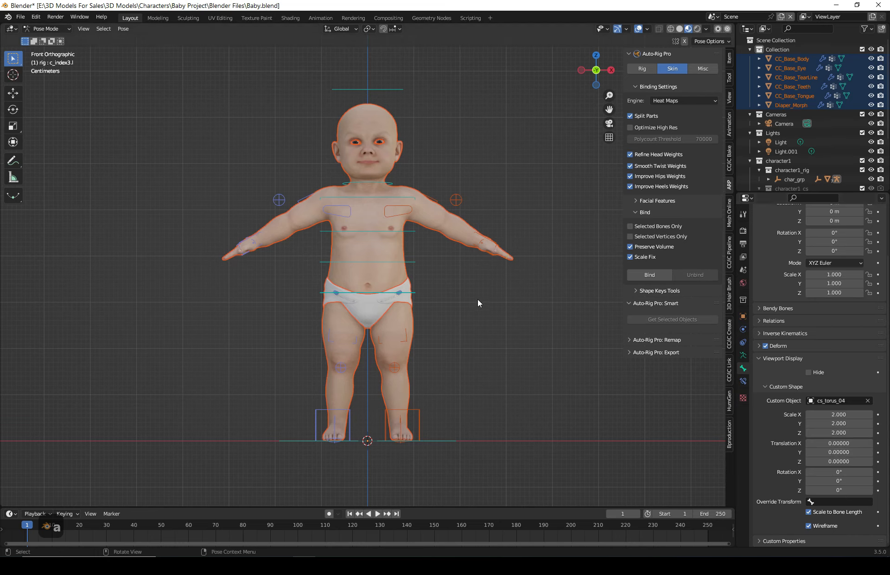
key(ctrl+s)
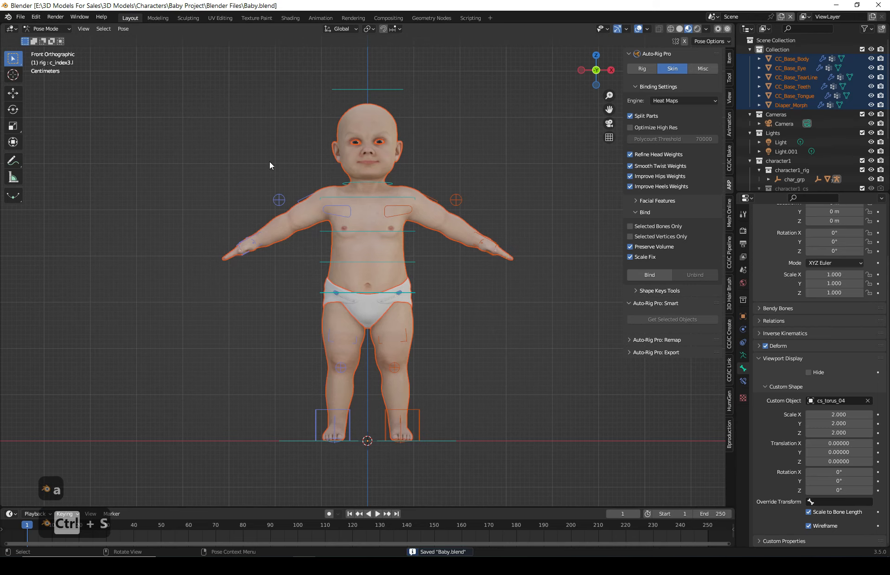
- Close Blender
middle_drag(499, 300, 485, 312)
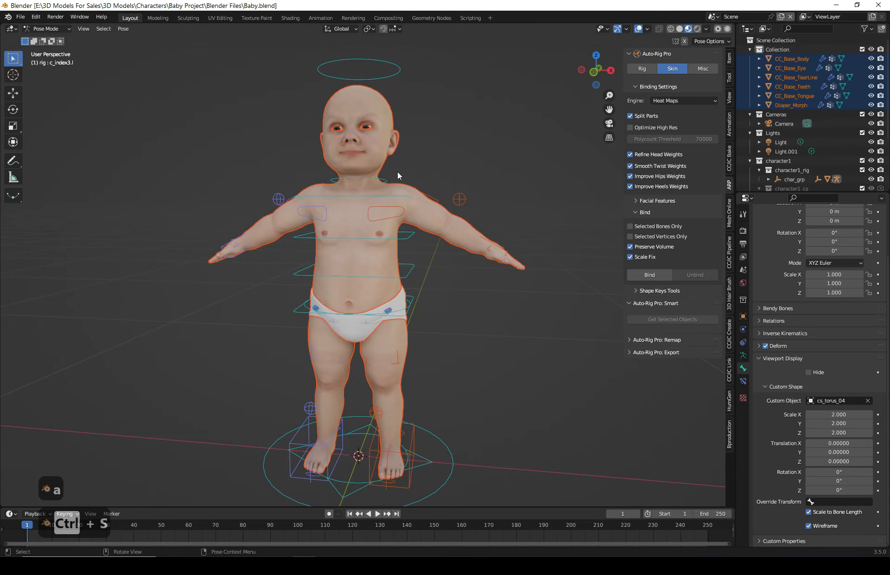
mouse_move(372, 160)
middle_down()
mouse_move(373, 187)
mouse_move(383, 159)
mouse_move(389, 171)
mouse_move(358, 155)
middle_up()
click(879, 4)
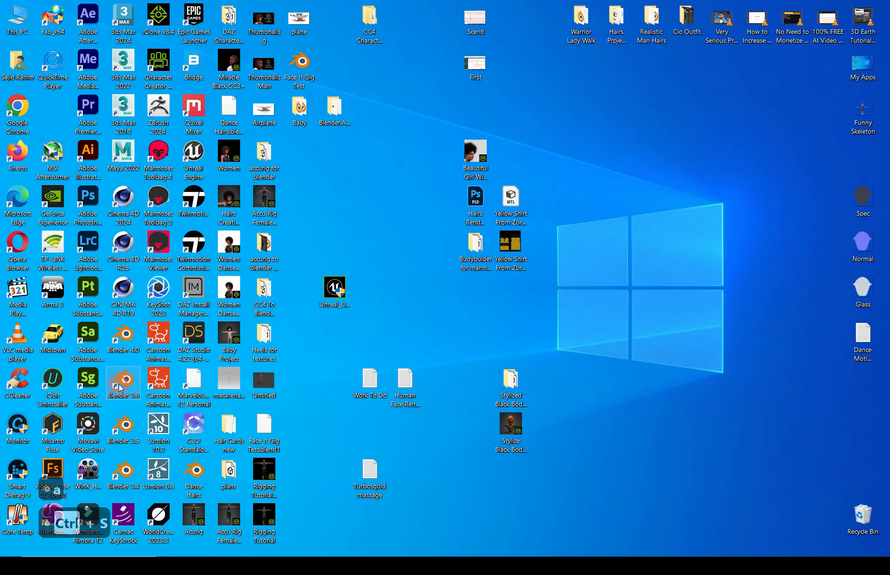
- Launch Blender 3.6 from the desktop, close the unresponsive instance, and dismiss the splash screen
double_click(121, 386)
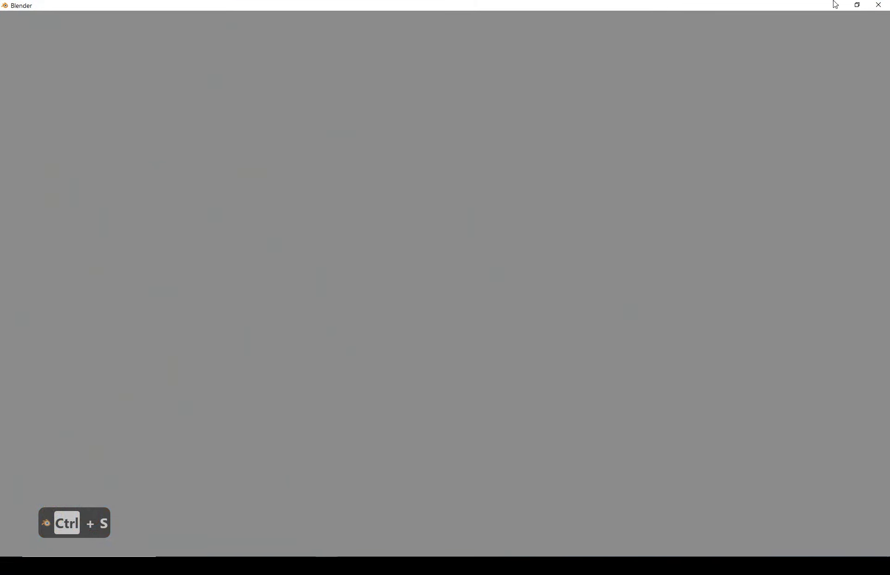
mouse_move(327, 566)
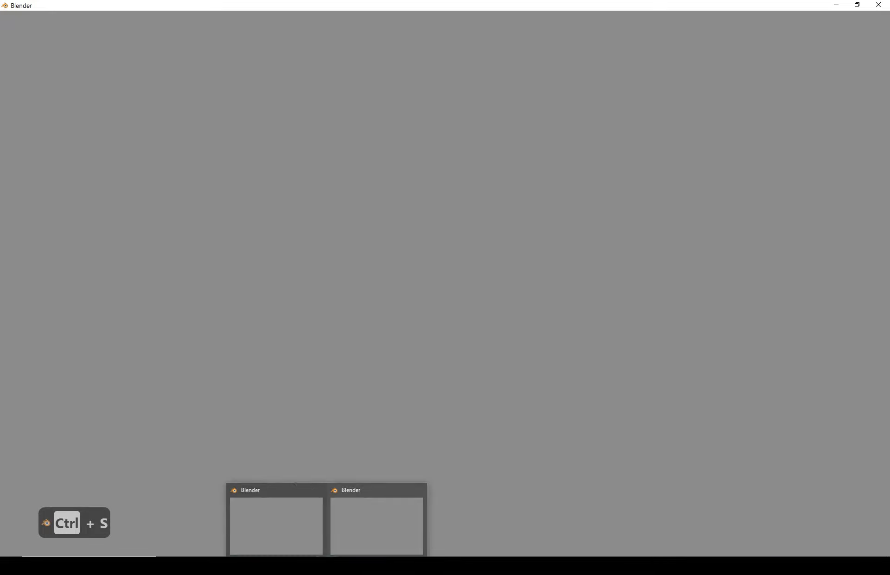
click(316, 488)
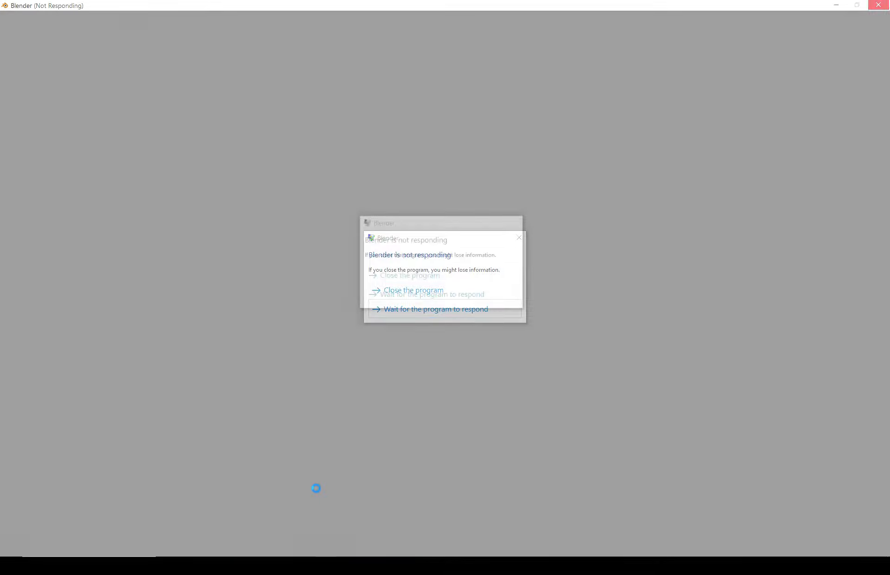
key(ctrl+s)
click(399, 290)
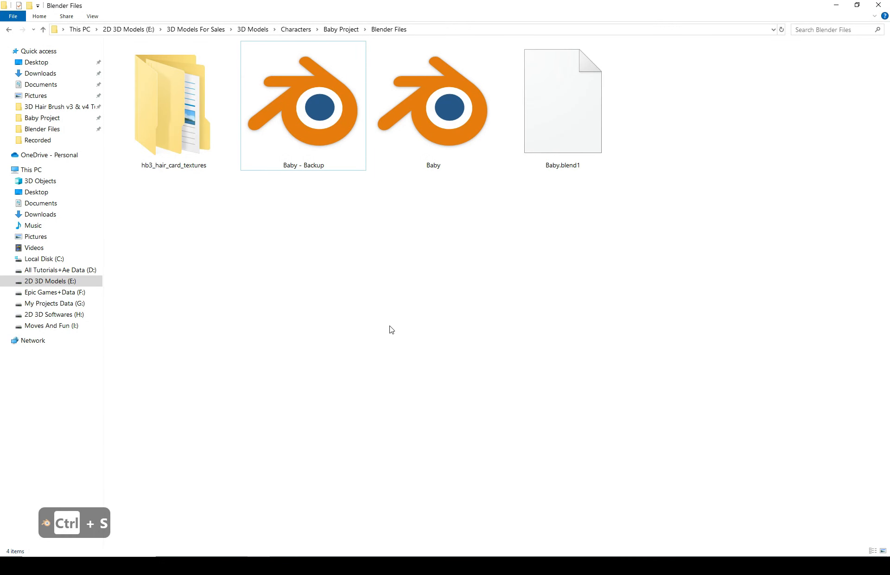
click(389, 324)
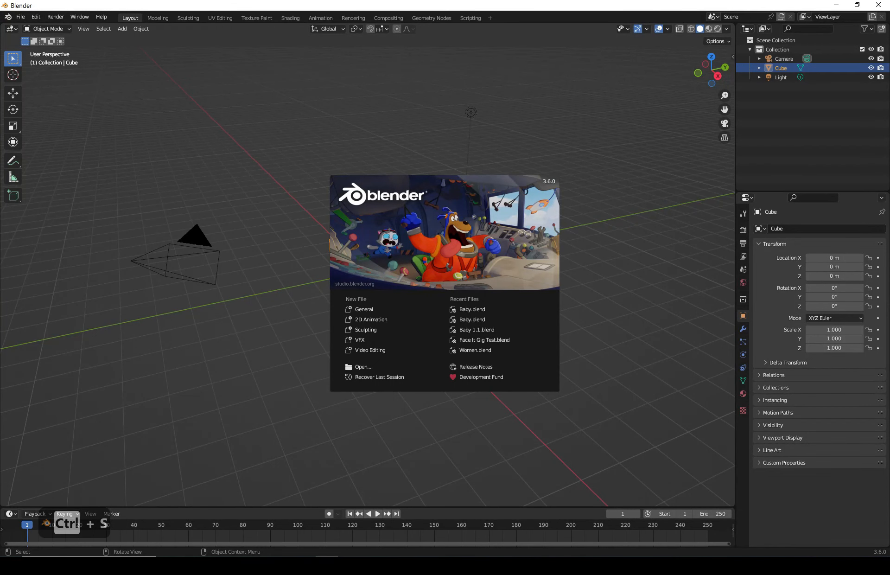
click(612, 282)
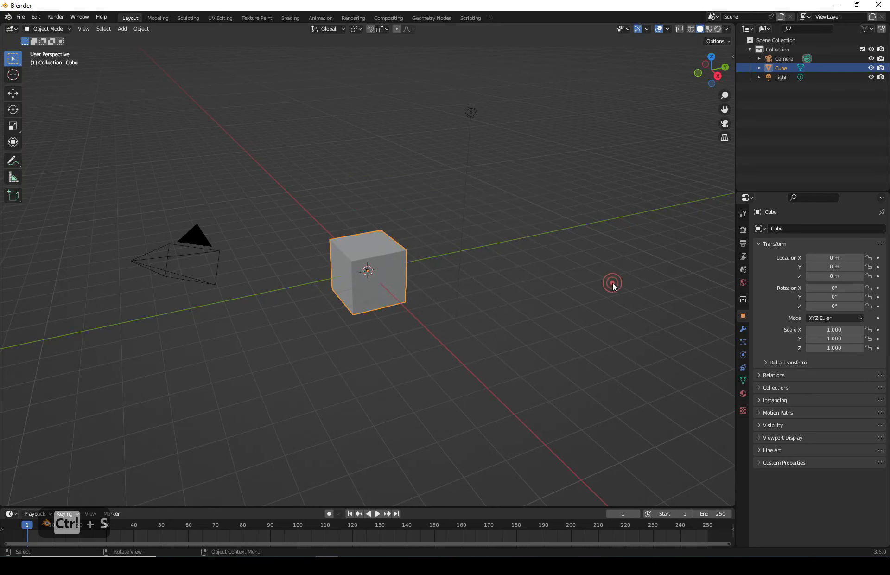
- Open the viewport sidebar and switch to the FaceIt add-on tab
key(n)
click(729, 394)
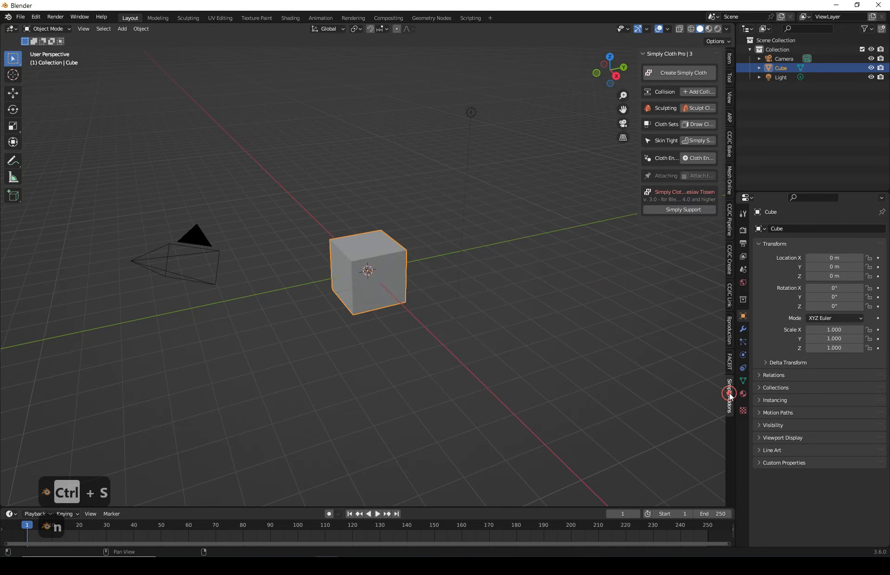
click(729, 360)
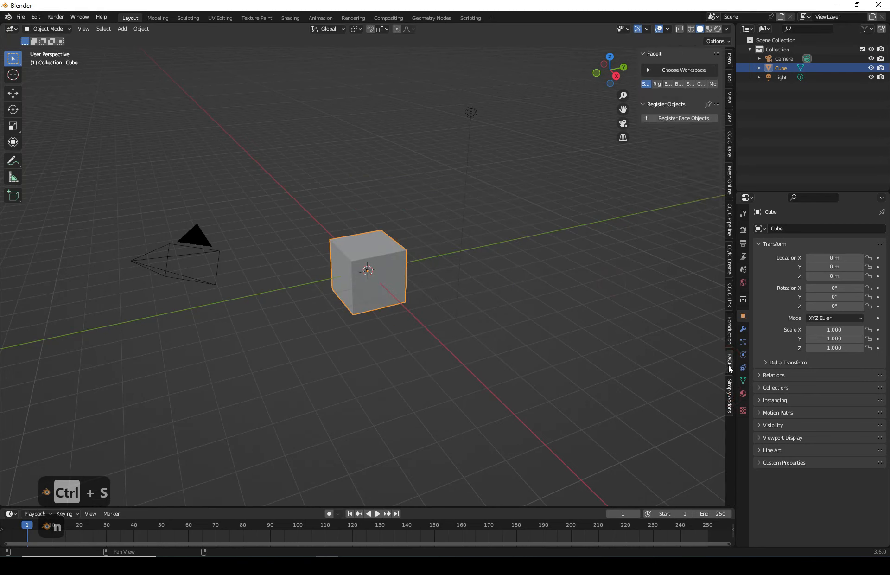
- Open Baby.blend by bringing the file from the Blender Files folder into Blender
drag(638, 109, 600, 109)
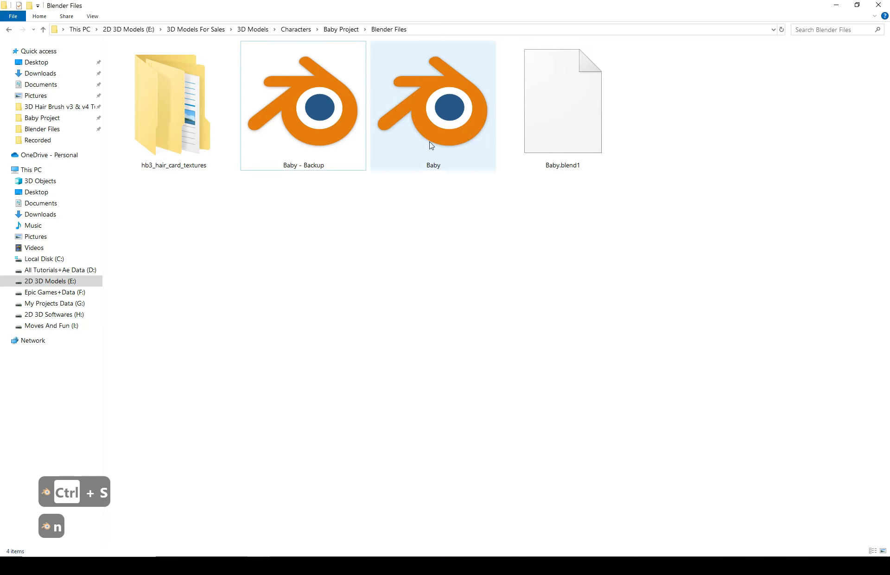
drag(440, 116, 438, 282)
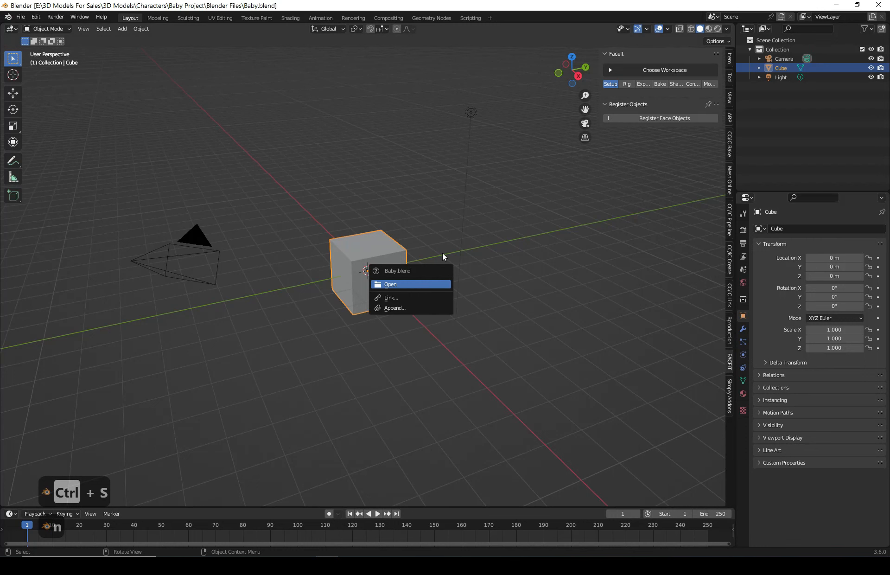
key(Return)
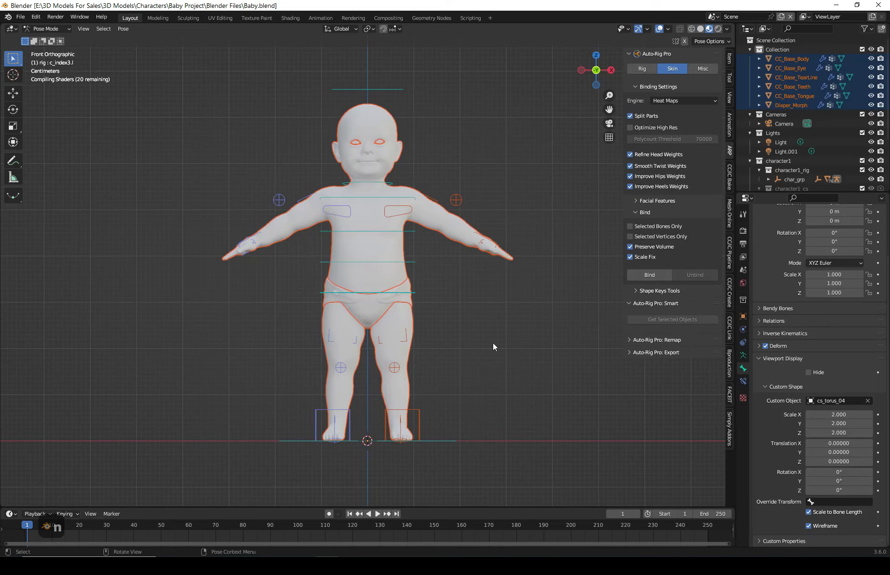
- Switch the sidebar to the FaceIt tab, widen it, and frame the baby in front orthographic view
click(730, 397)
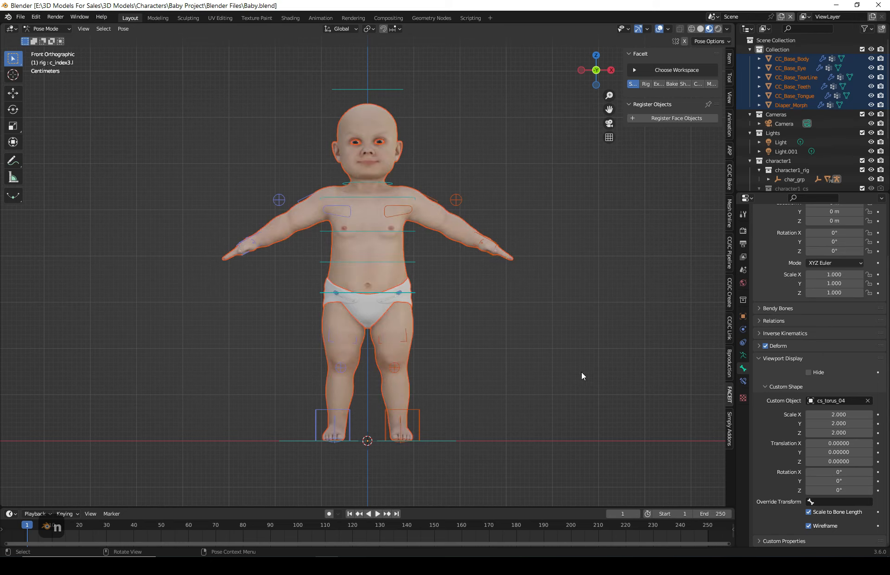
middle_drag(530, 388, 384, 150)
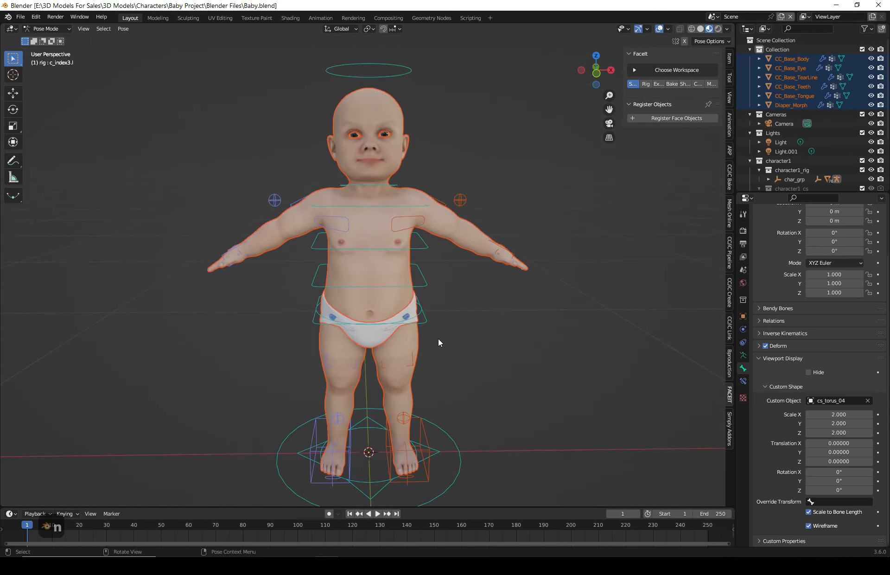
middle_drag(438, 338, 467, 320)
click(601, 72)
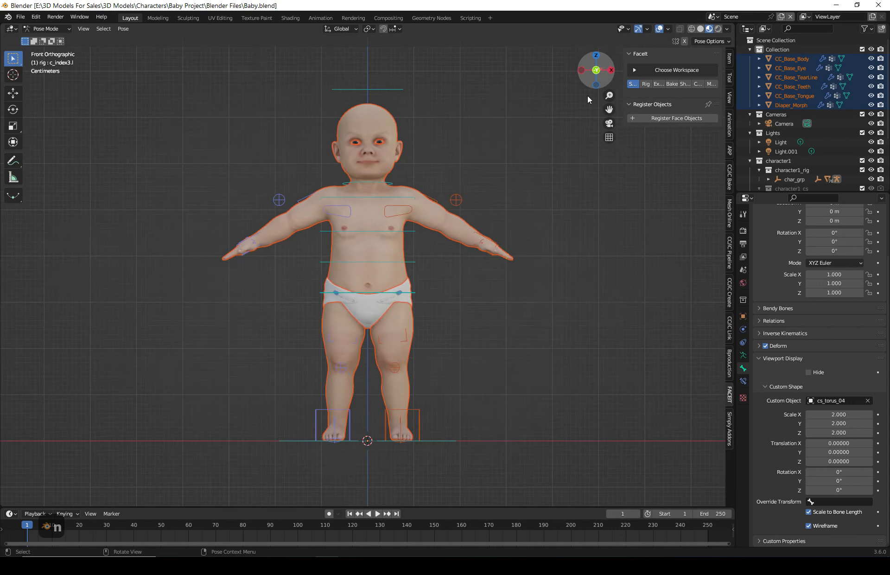
scroll(391, 279, up, 2)
scroll(395, 260, down, 1)
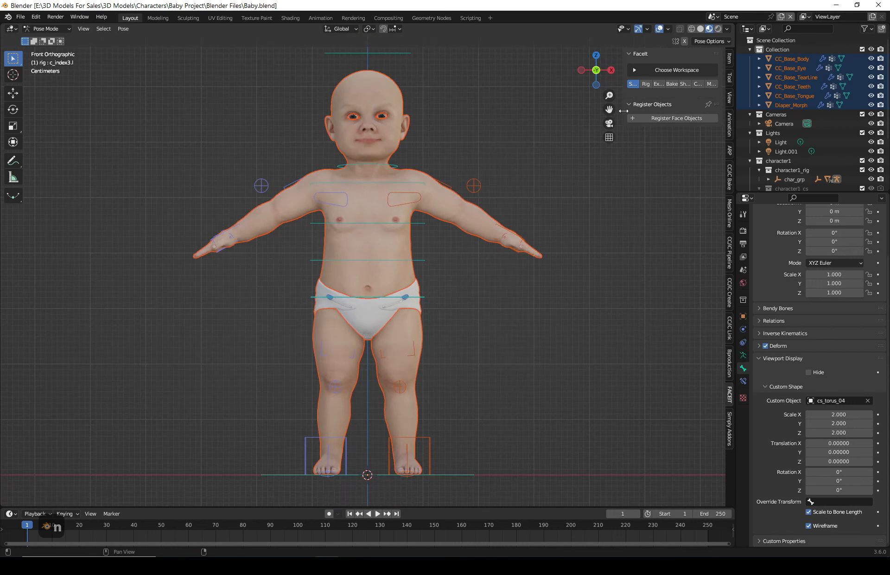
drag(624, 109, 560, 110)
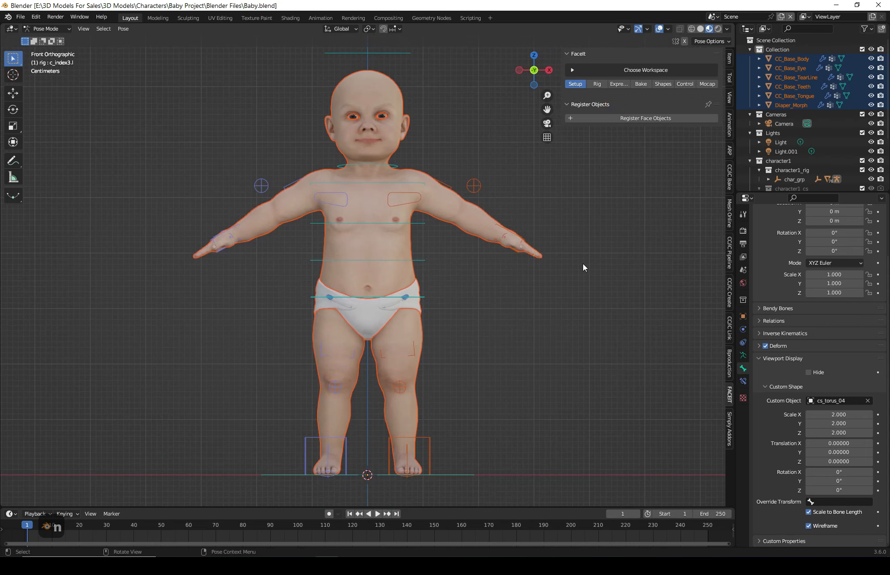
shift+middle_drag(521, 314, 507, 321)
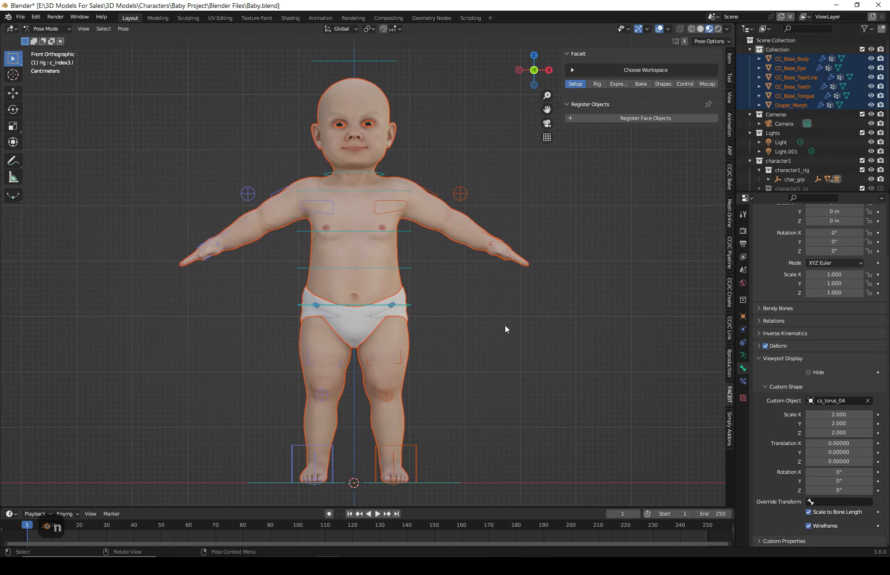
- Deselect everything and switch from Pose Mode back to Object Mode
click(505, 324)
click(502, 317)
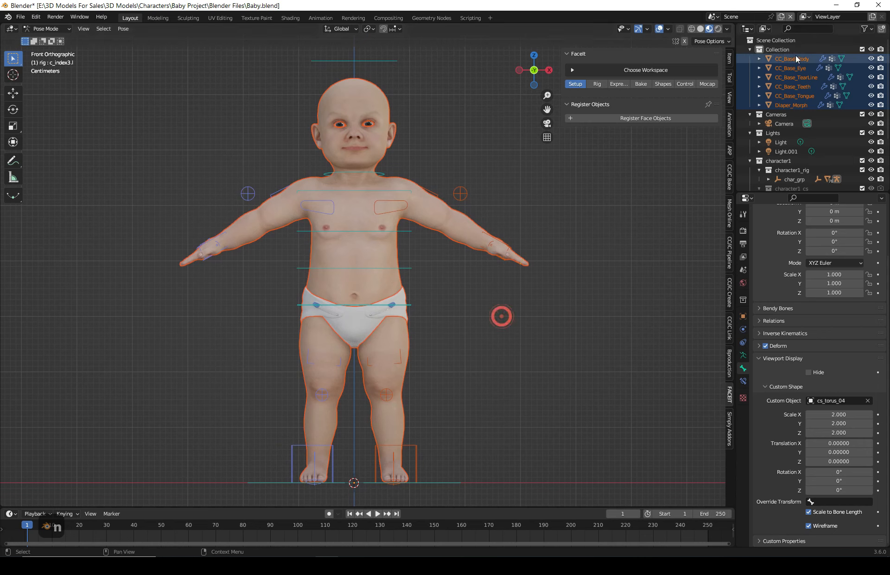
click(777, 49)
click(602, 235)
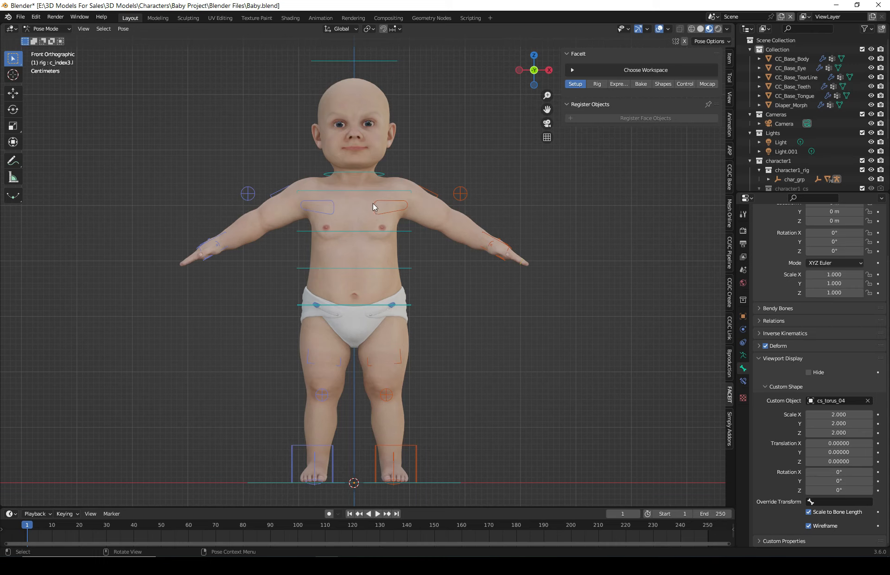
click(46, 29)
click(41, 38)
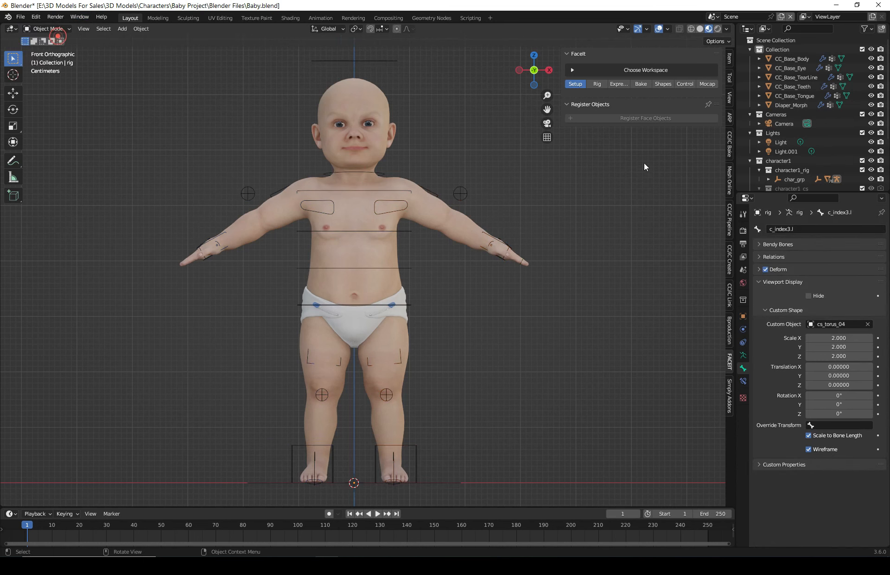
- Isolate CC_Base_Eye and separate the eyeball on the viewer's right into its own object in Edit Mode
click(795, 68)
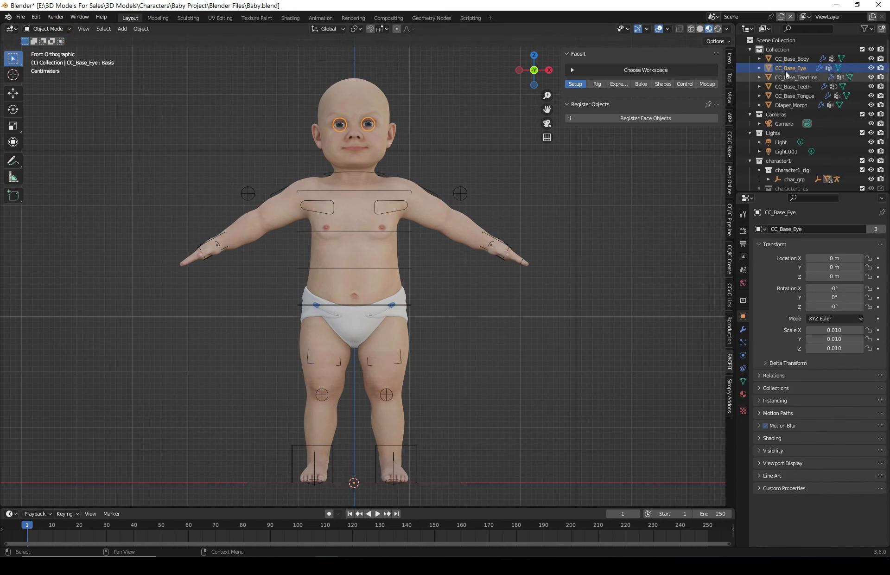
key(slash)
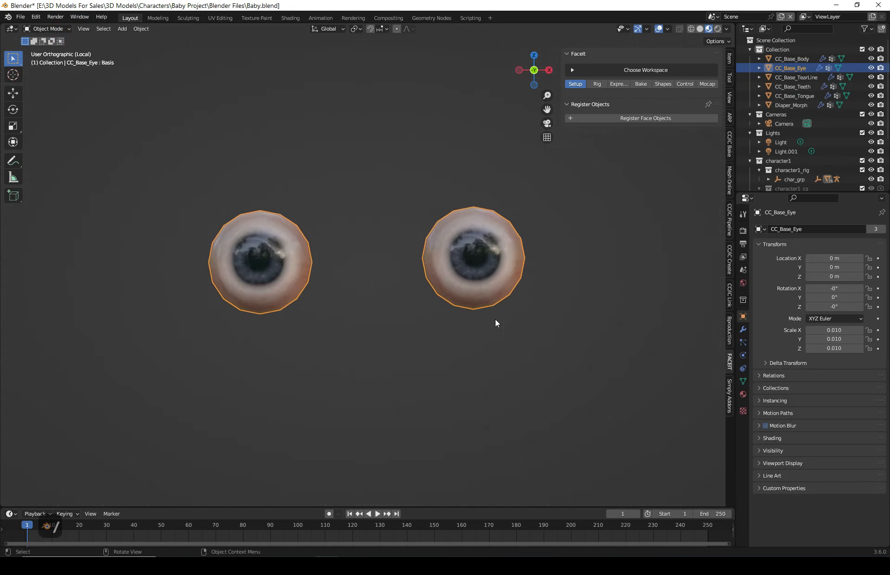
key(Tab)
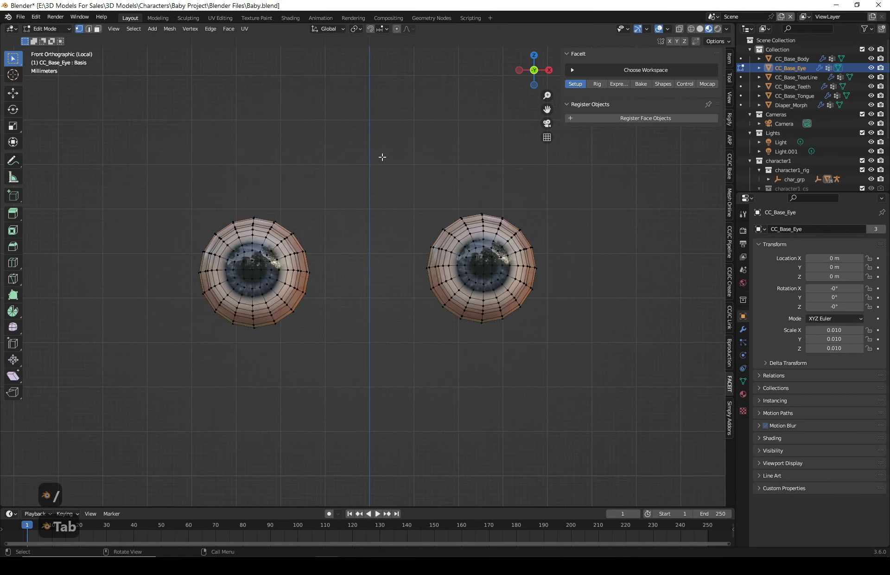
drag(383, 157, 608, 394)
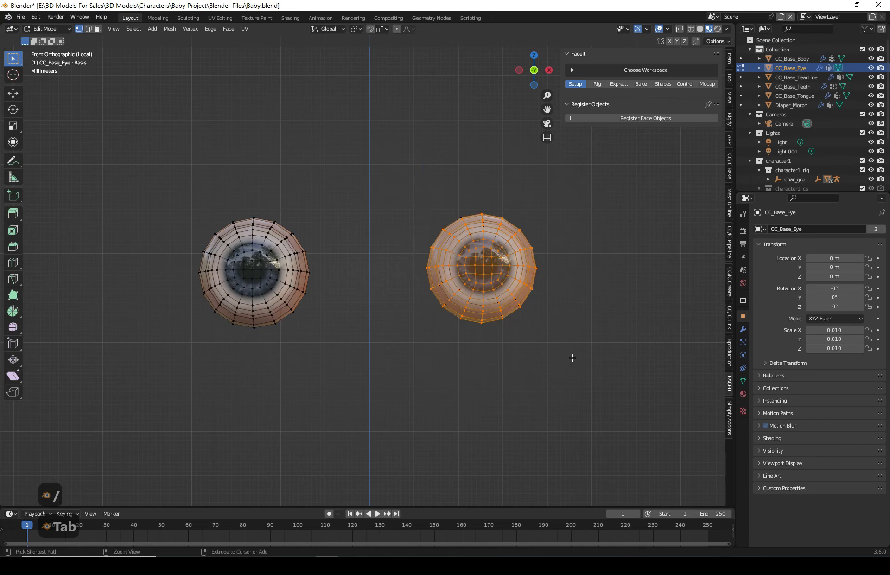
key(ctrl+l)
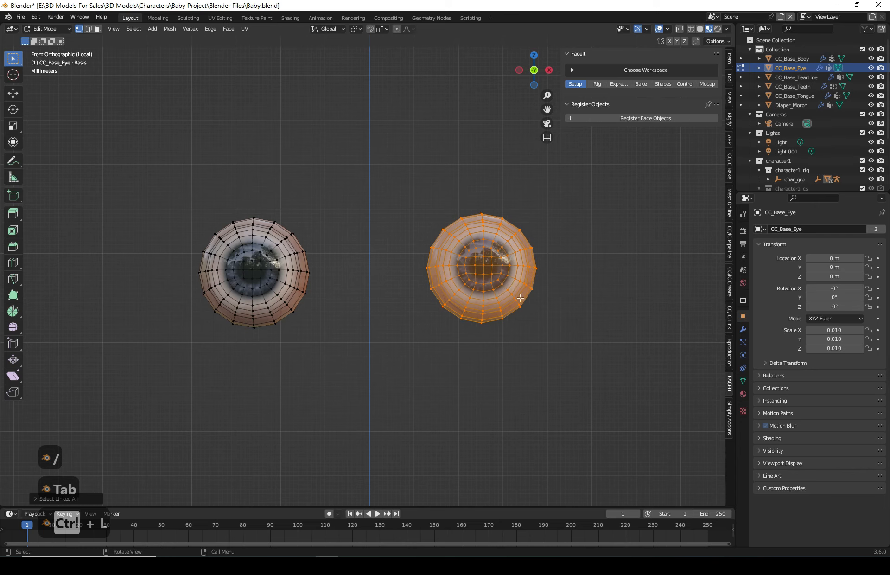
key(p)
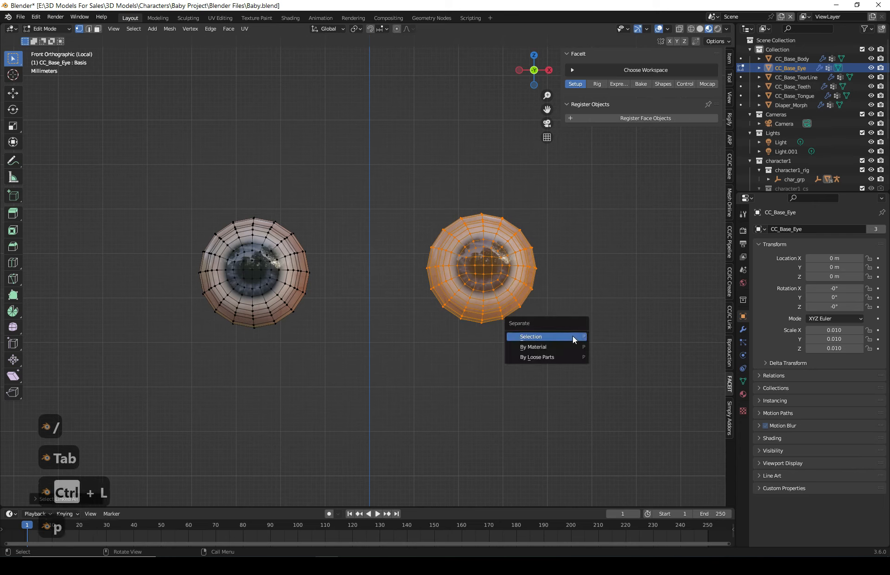
click(539, 338)
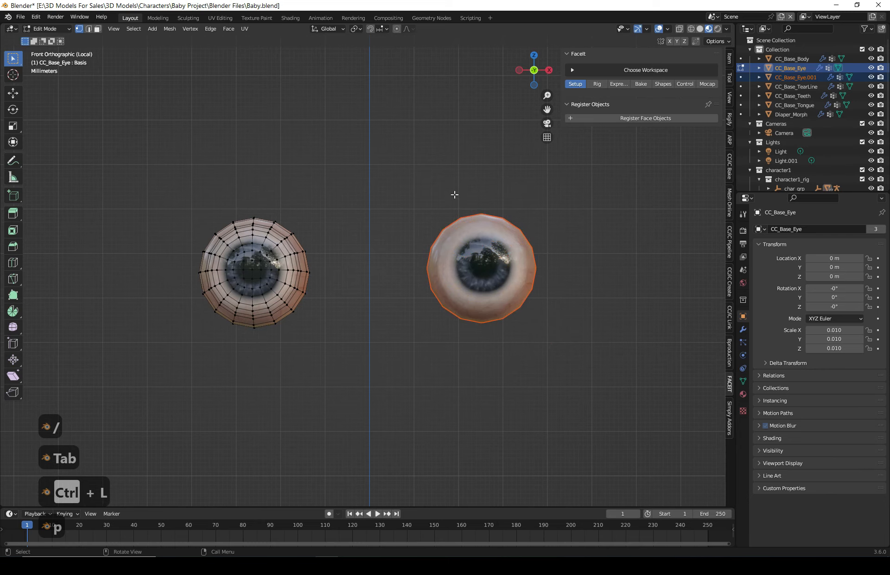
- Return to Object Mode and rename the separated eyeball object to Eye Left
key(Tab)
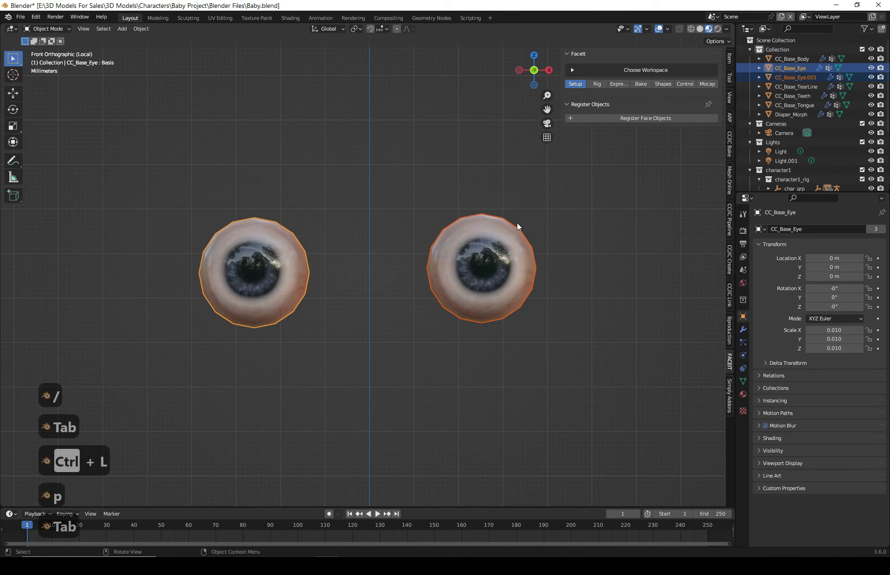
click(509, 252)
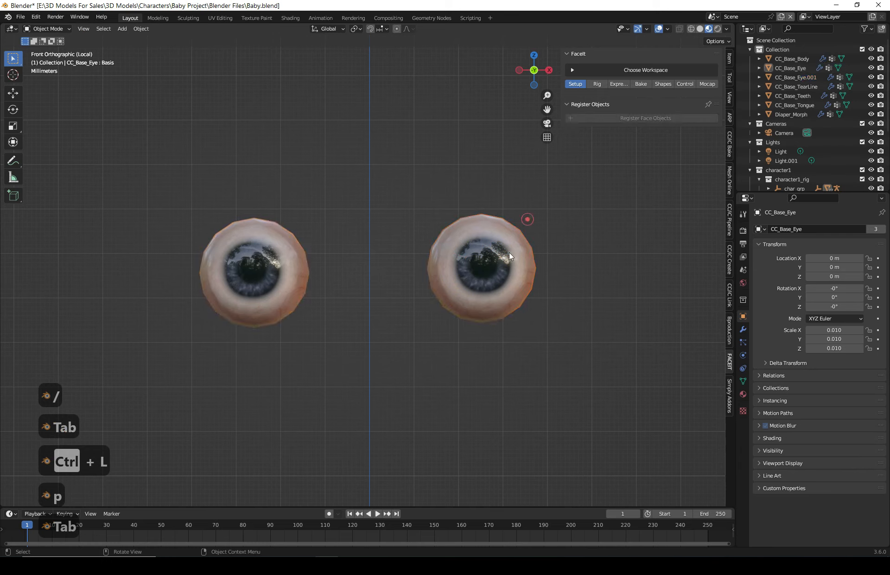
double_click(793, 78)
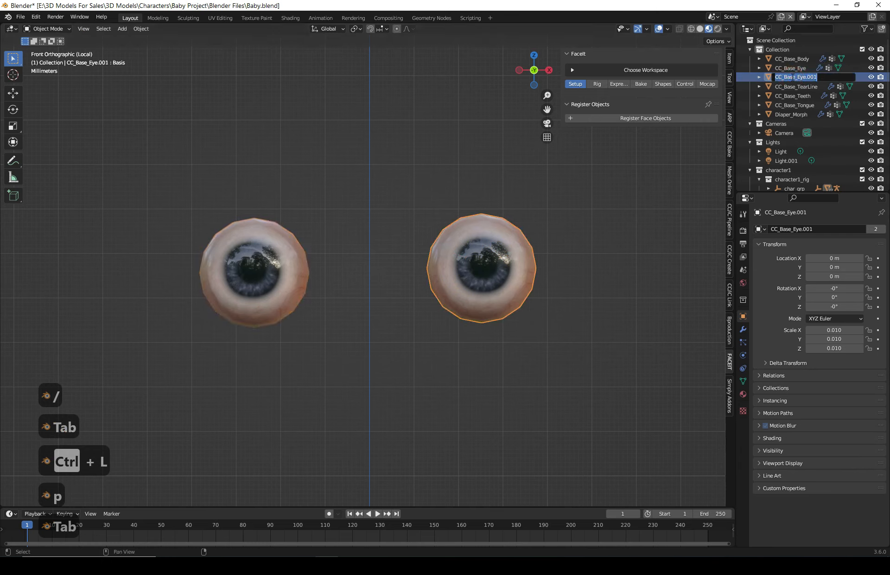
text(Eye Left)
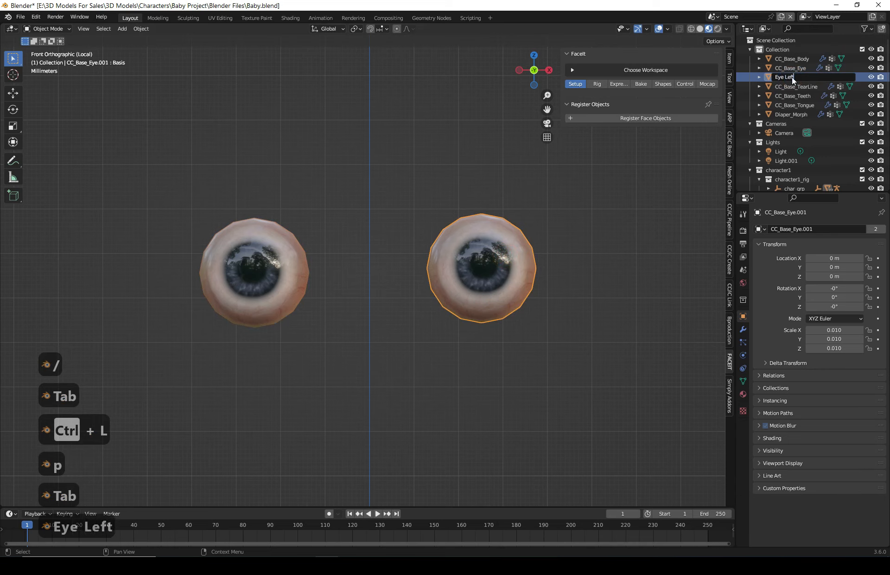
key(Return)
- Rename the remaining CC_Base_Eye object to Eye Right
click(279, 266)
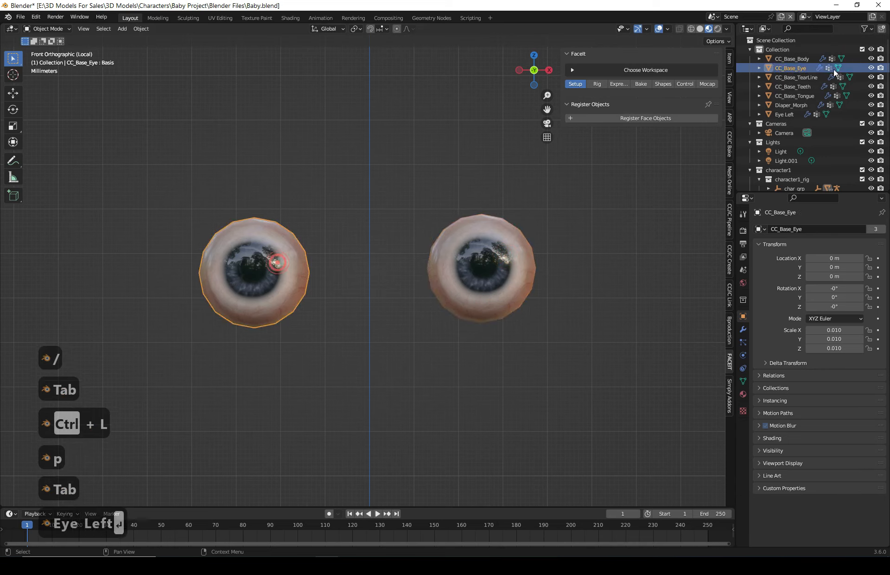
double_click(792, 68)
text(Eye )
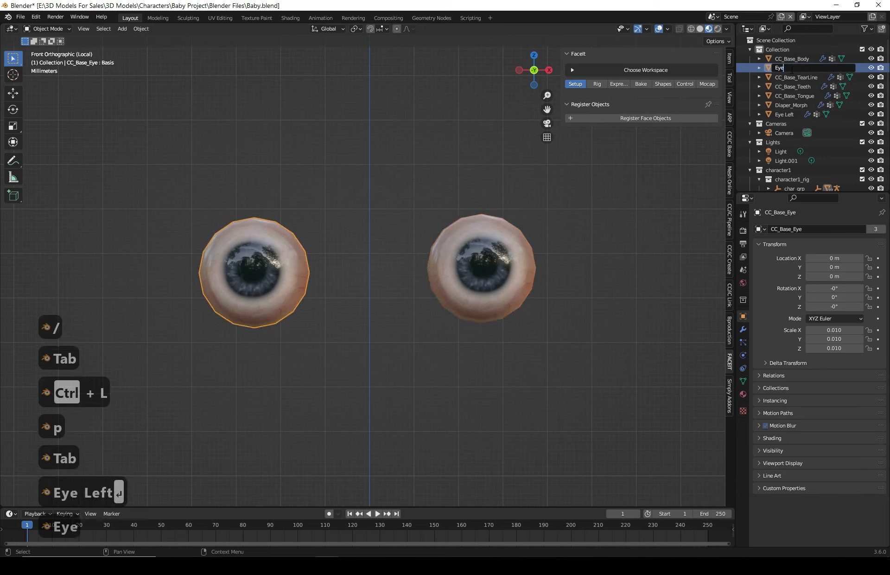
text(Right)
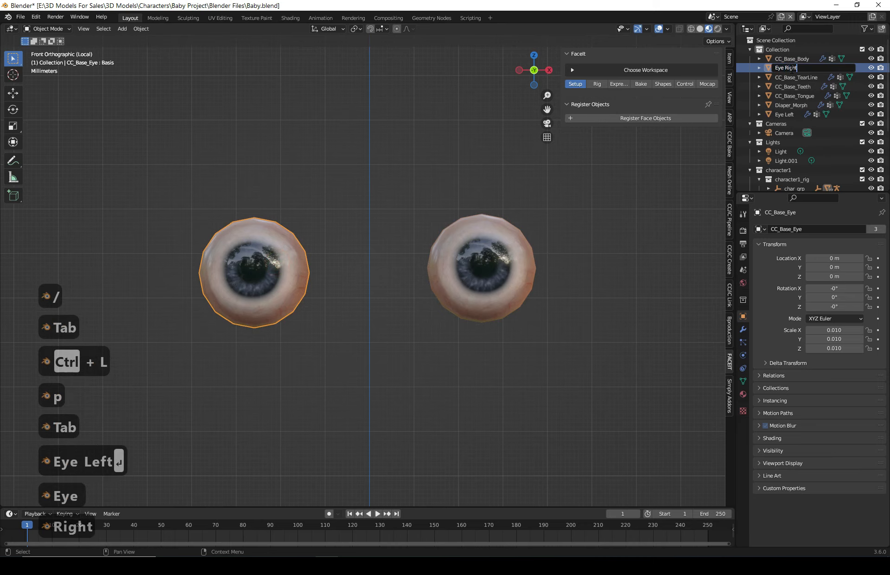
key(Return)
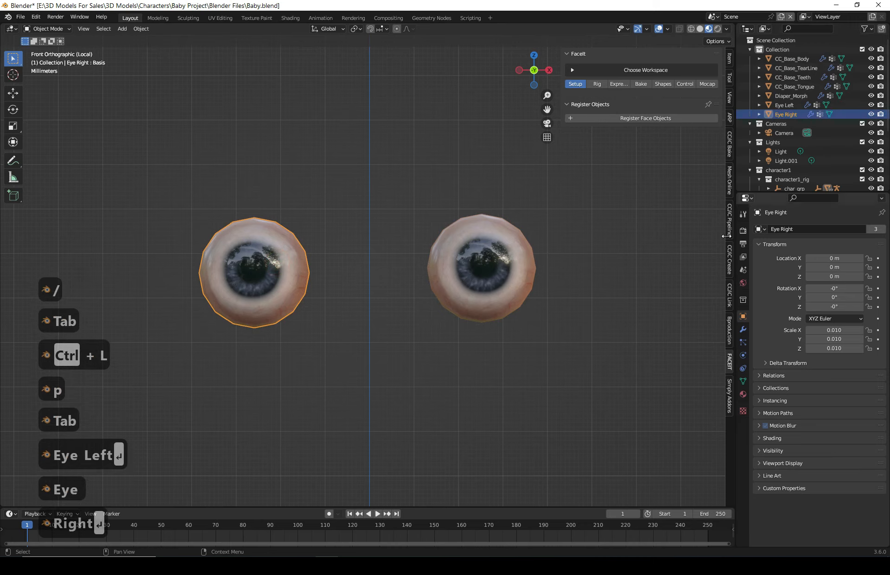
- Exit local view, select CC_Base_Teeth, and isolate it in right orthographic view
click(615, 357)
key(slash)
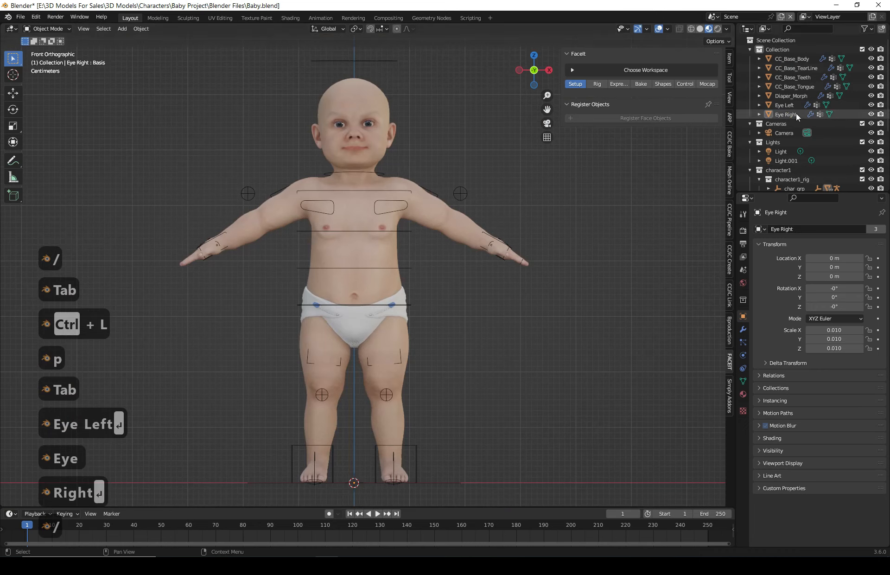
click(789, 87)
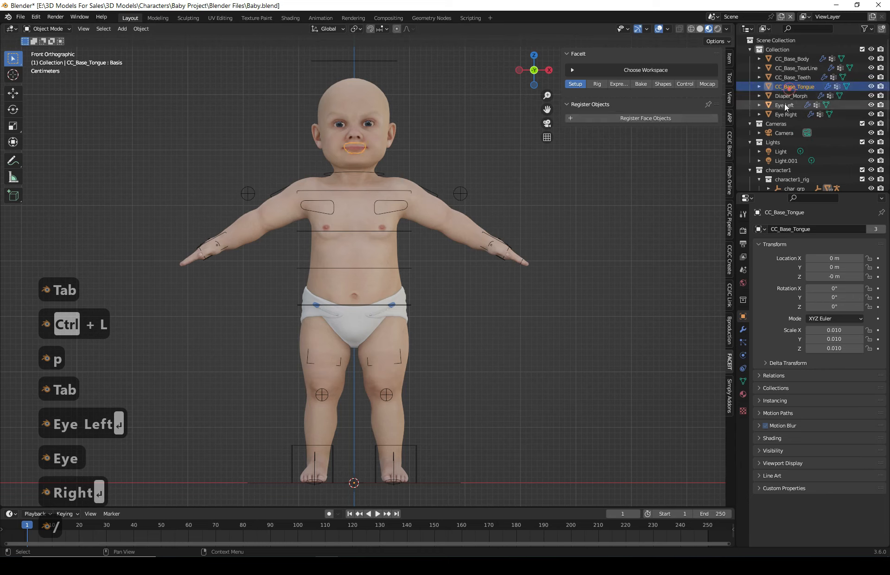
click(787, 77)
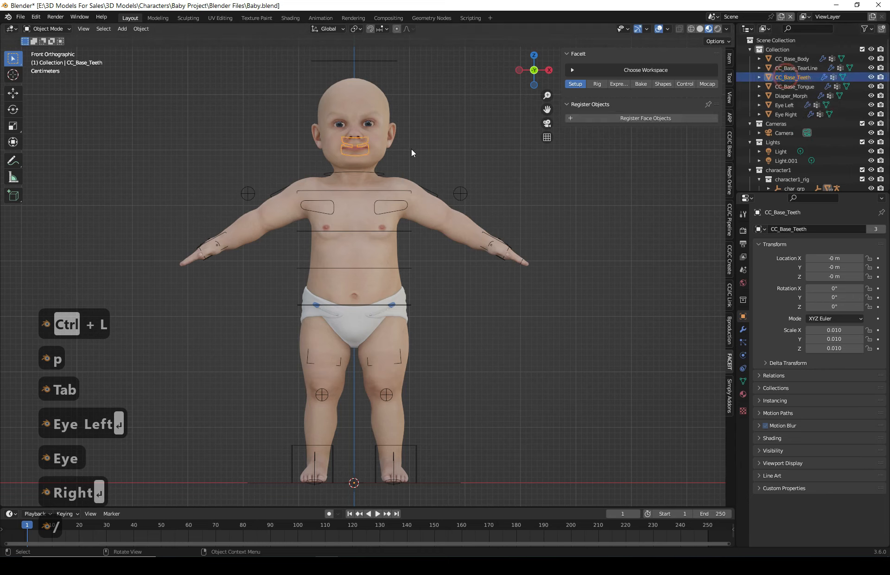
key(KP_Divide)
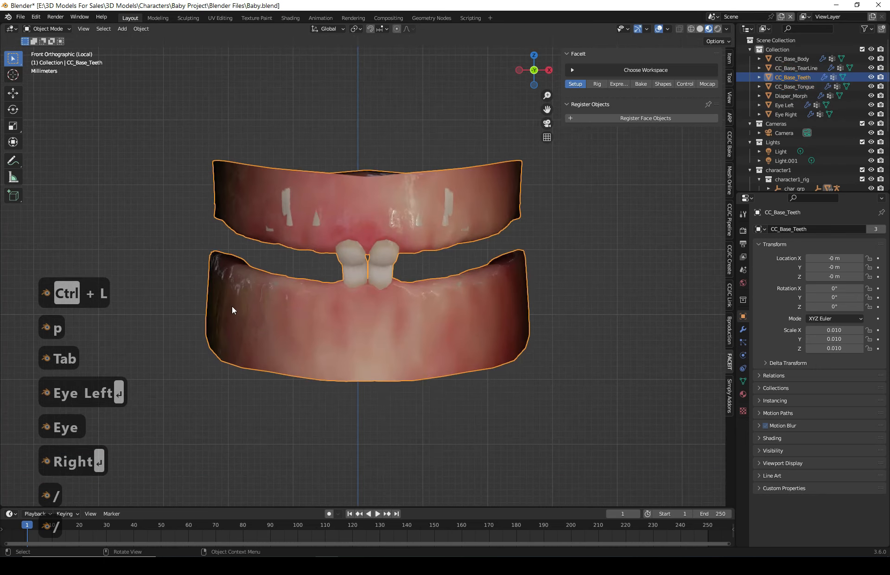
click(549, 70)
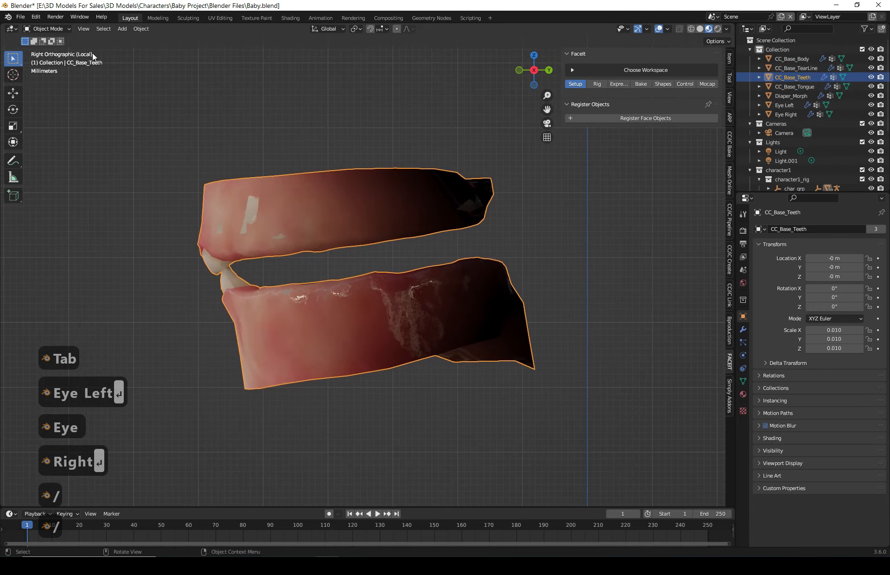
- Enter Edit Mode on the teeth mesh and select the upper gum geometry with its linked parts
key(Tab)
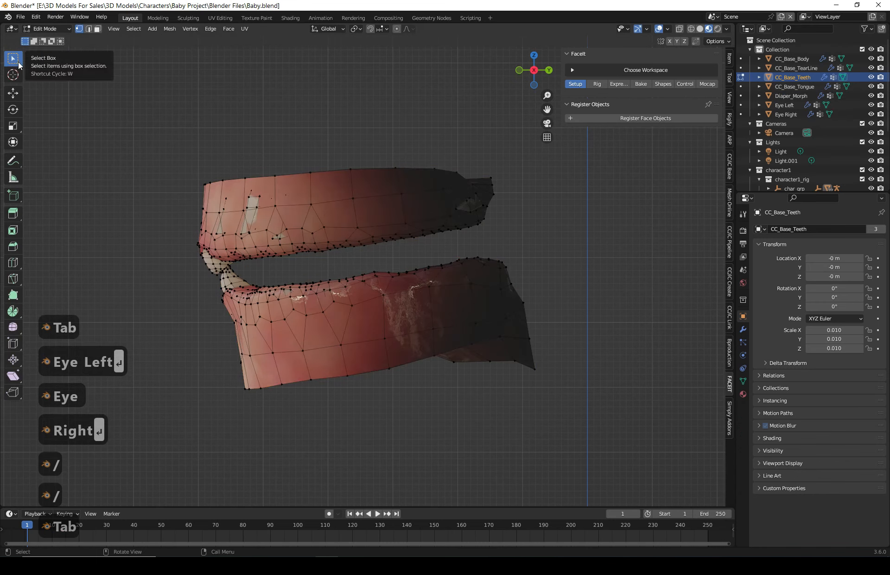
drag(128, 110, 527, 237)
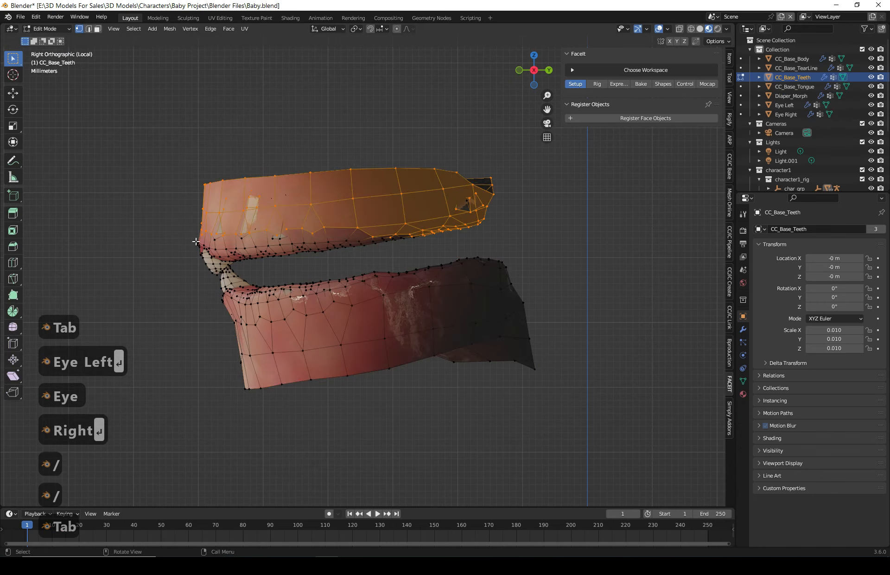
shift+drag(248, 263, 111, 205)
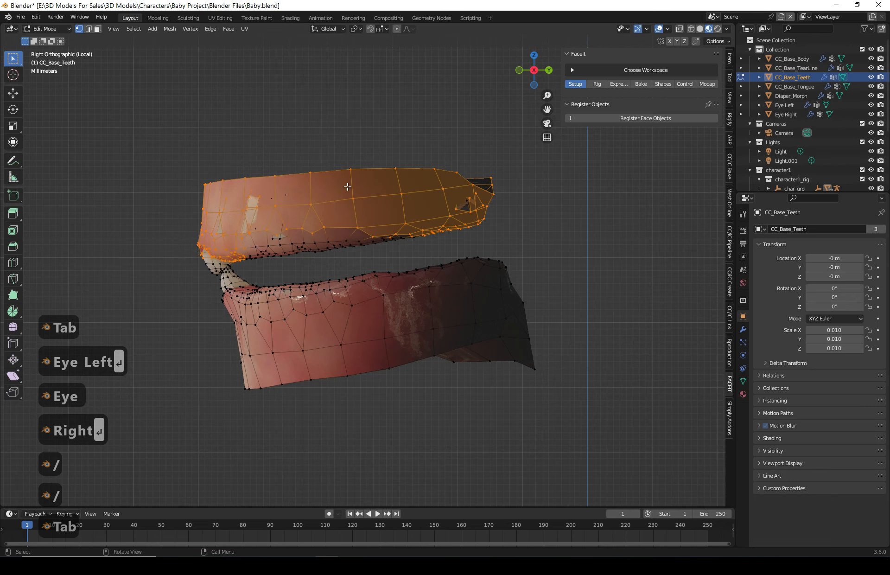
key(ctrl+l)
middle_drag(261, 327, 394, 237)
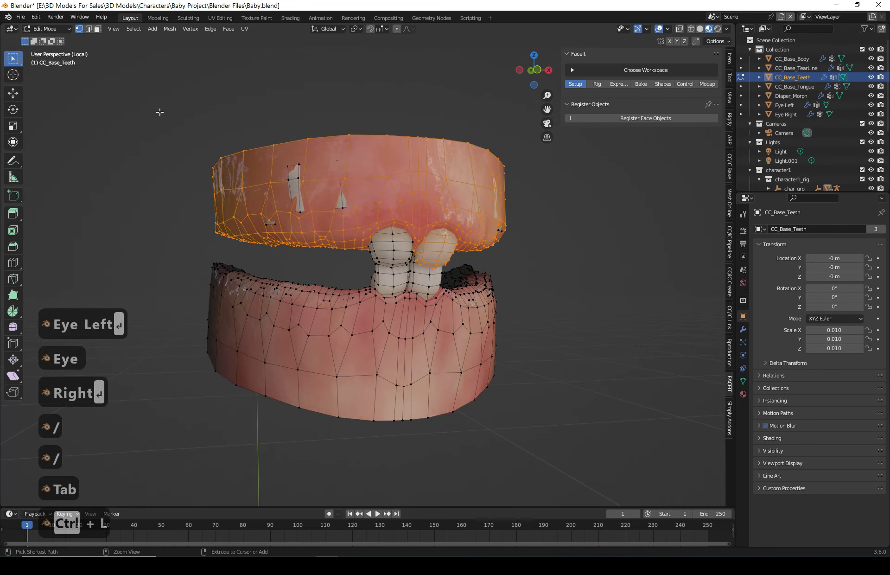
ctrl+drag(159, 111, 398, 218)
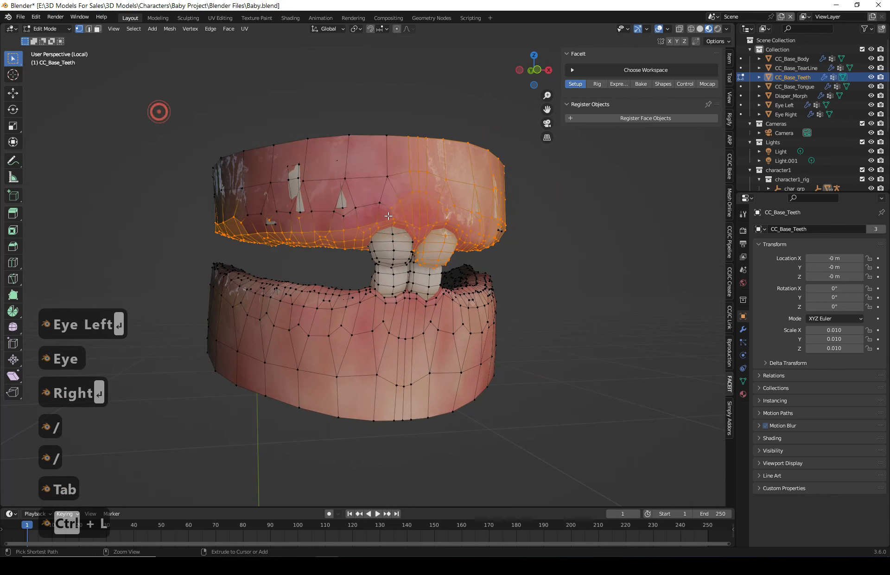
- Enable X-ray and, in left orthographic view, lasso-select the upper gum and teeth and extend the selection to linked geometry
click(676, 29)
click(520, 69)
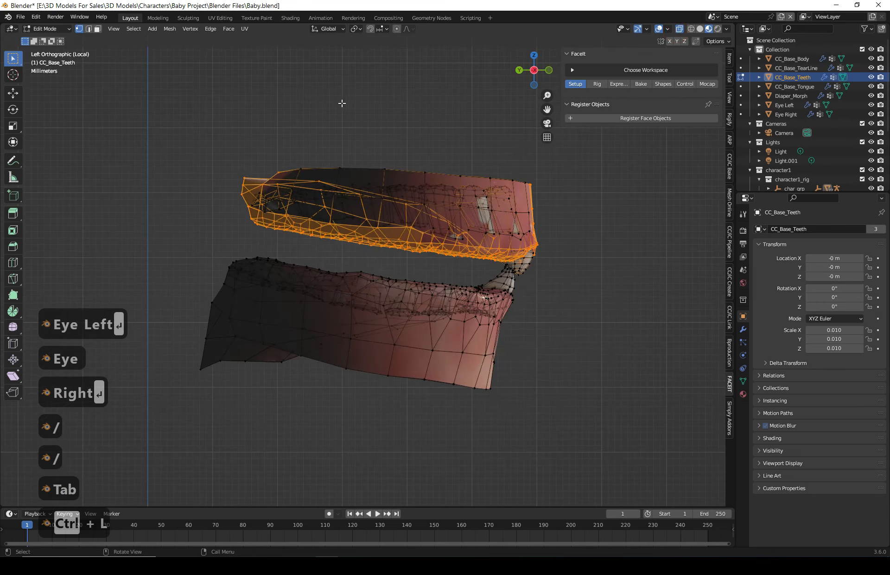
click(342, 103)
click(13, 58)
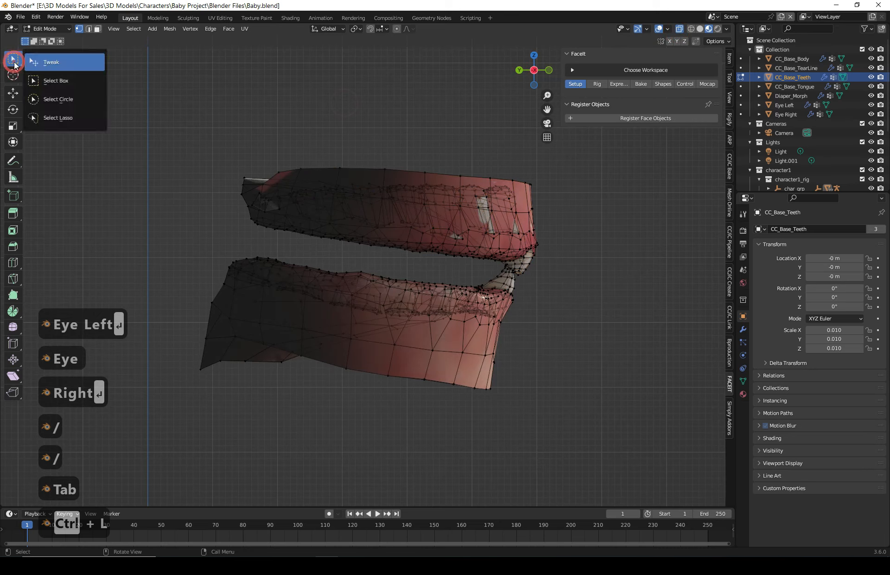
click(58, 118)
mouse_move(199, 91)
mouse_down()
mouse_move(197, 214)
mouse_move(296, 248)
mouse_move(513, 263)
mouse_move(561, 178)
mouse_move(205, 131)
mouse_up()
key(ctrl+l)
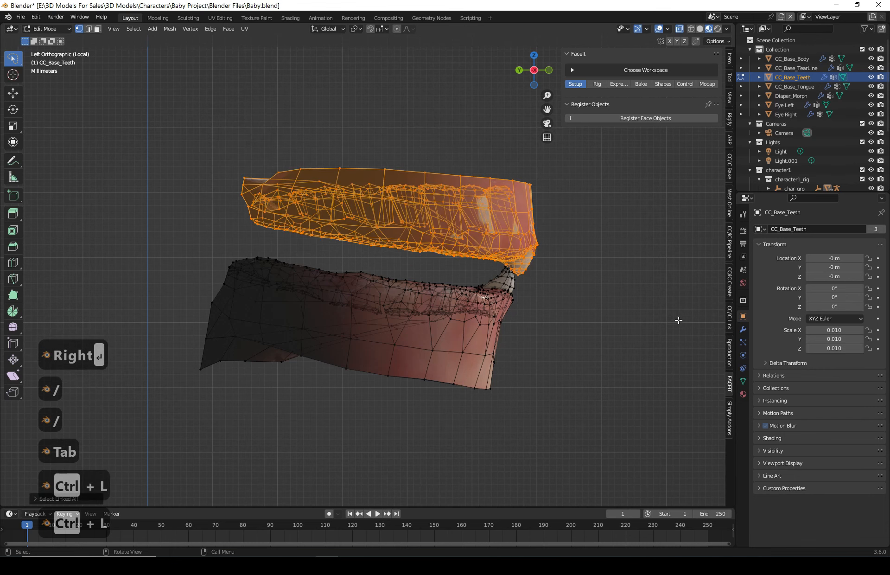
- Separate the selected upper gum and teeth into their own object
middle_drag(678, 320, 566, 324)
key(g)
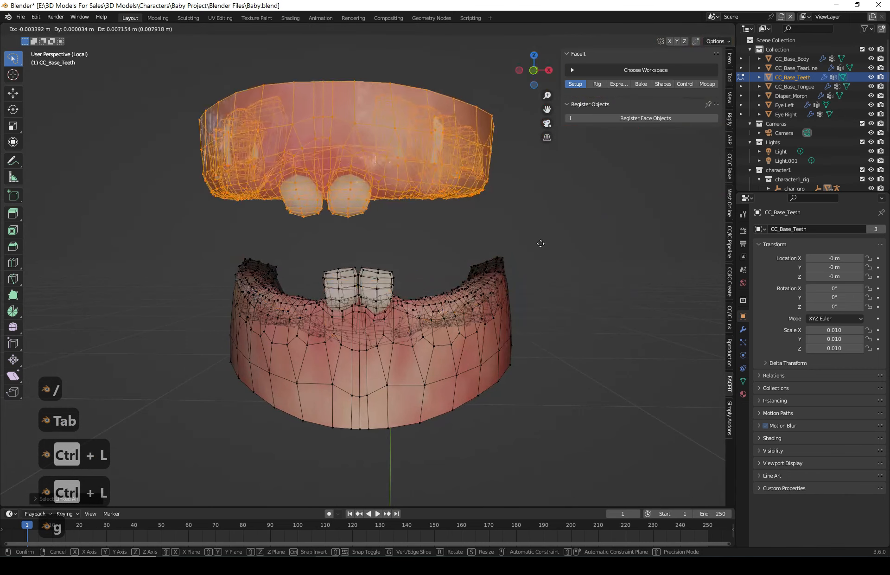
key(Escape)
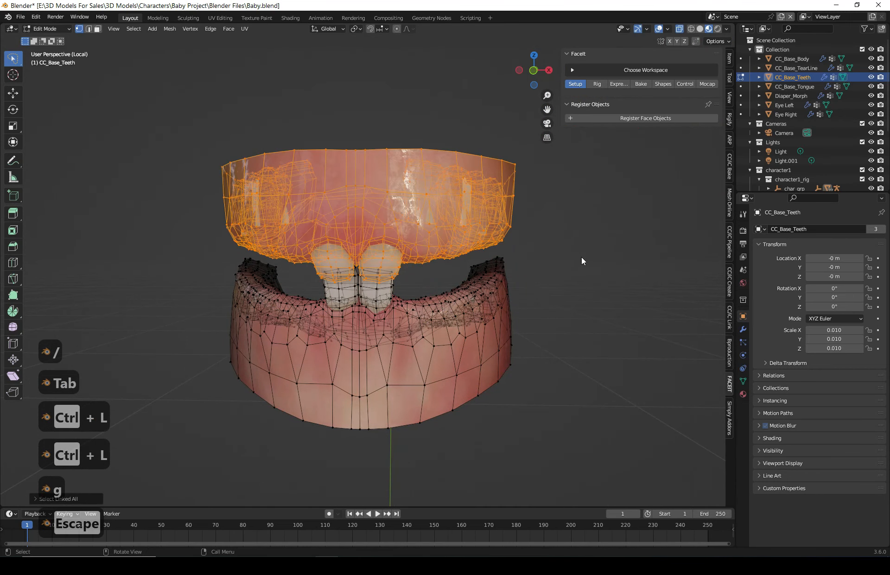
key(p)
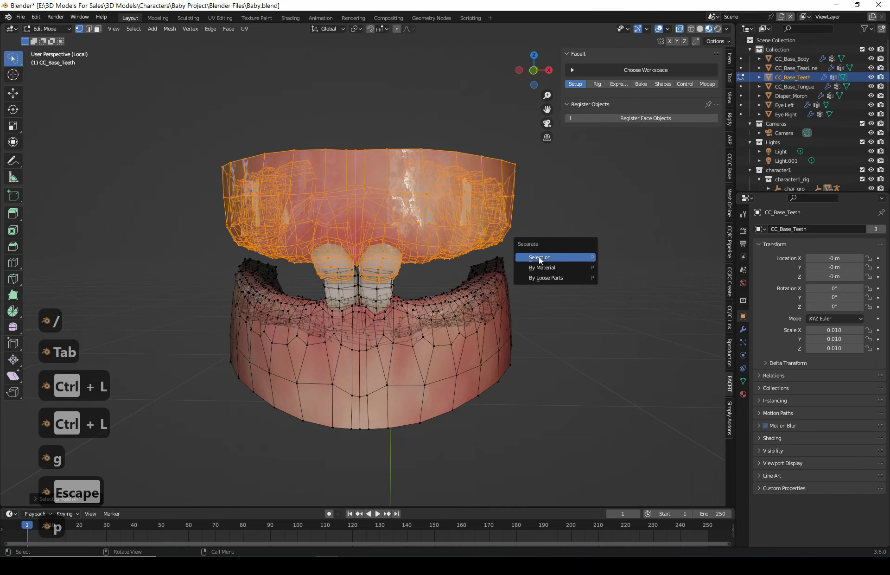
click(569, 257)
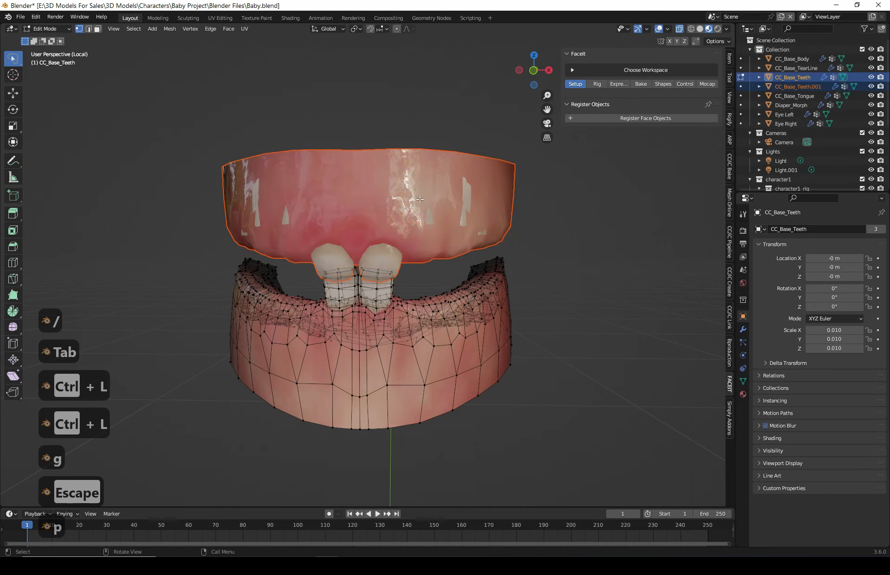
- Return to Object Mode and rename the separated upper teeth object to Teeths Upper
middle_drag(469, 321, 460, 238)
key(Tab)
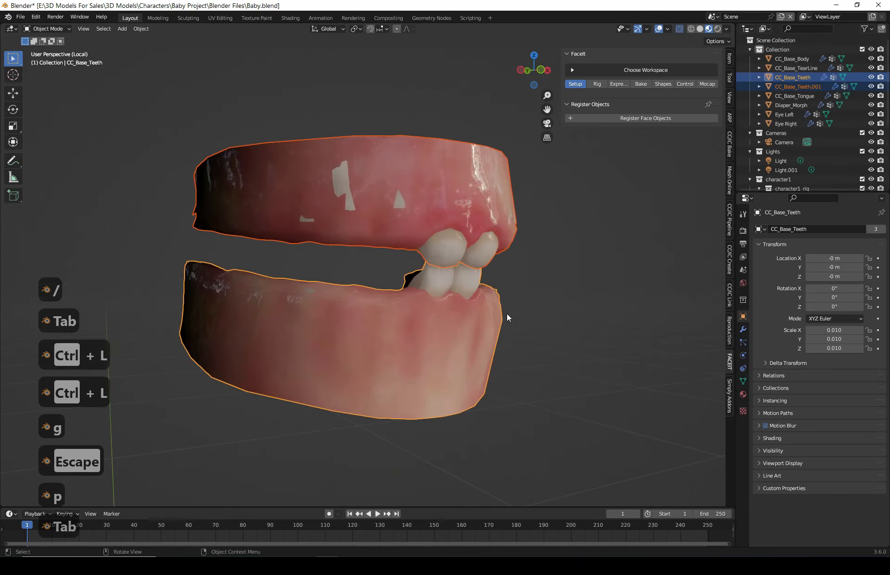
middle_drag(507, 313, 531, 322)
click(619, 293)
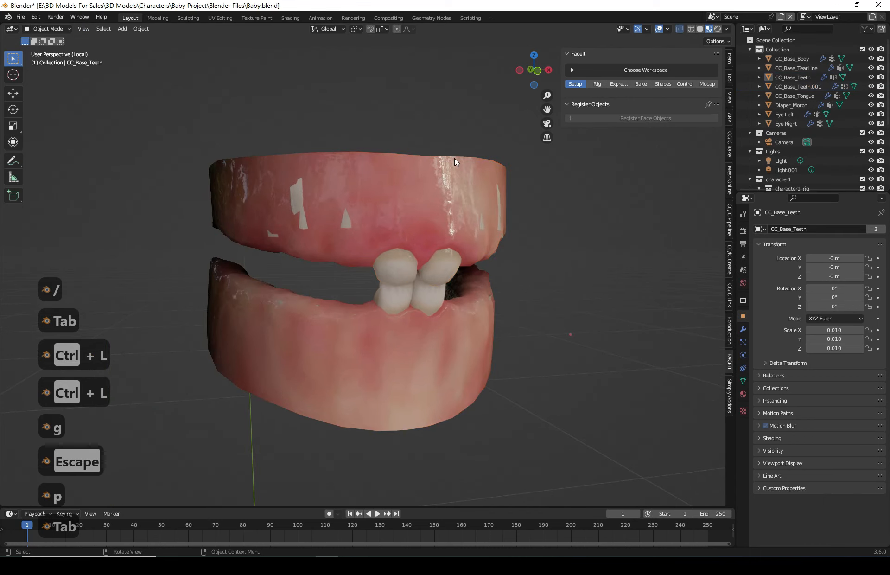
click(422, 197)
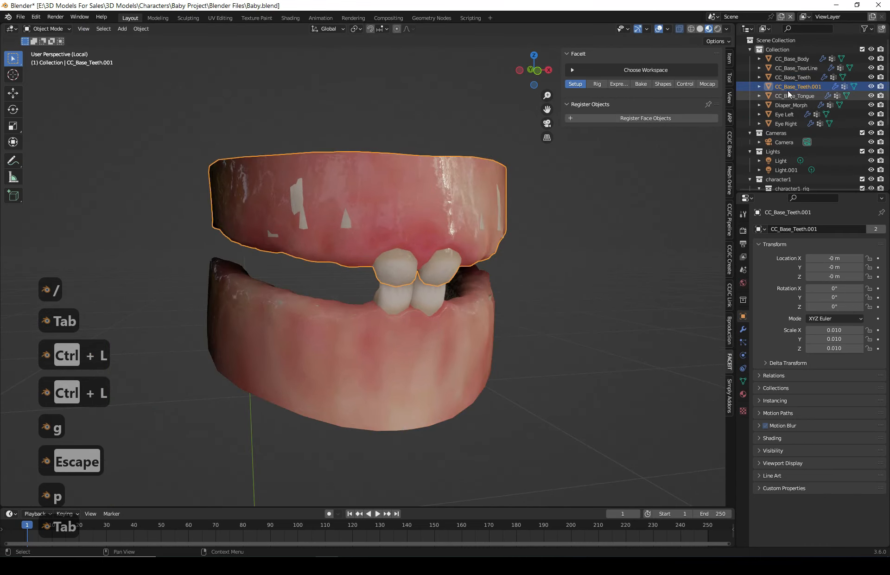
double_click(807, 87)
text(Teeths)
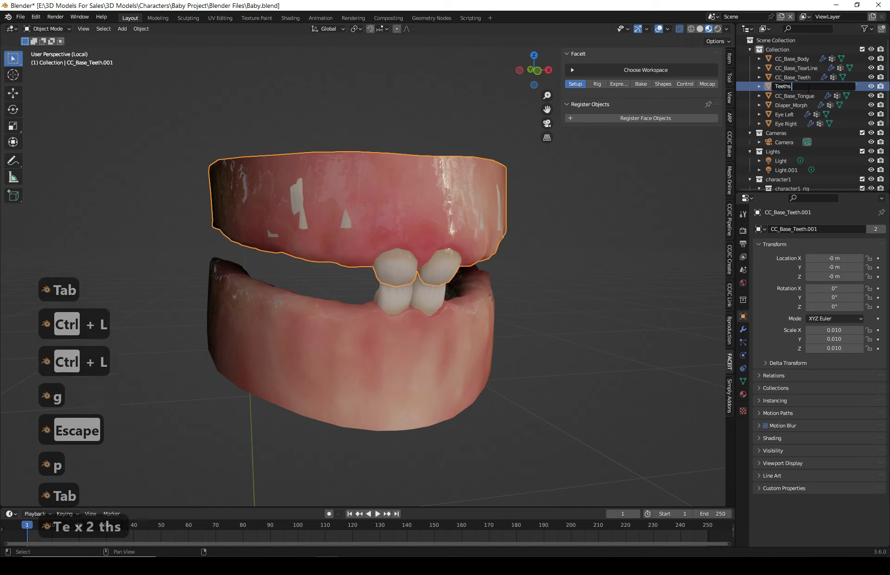
text( Upper)
key(Return)
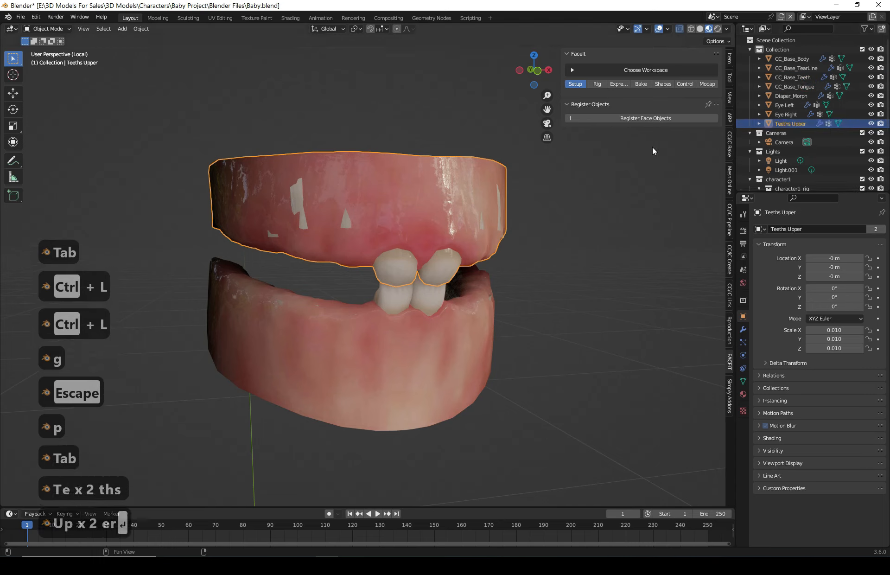
- Rename the remaining CC_Base_Teeth object to Teeths Lower
click(385, 338)
double_click(797, 77)
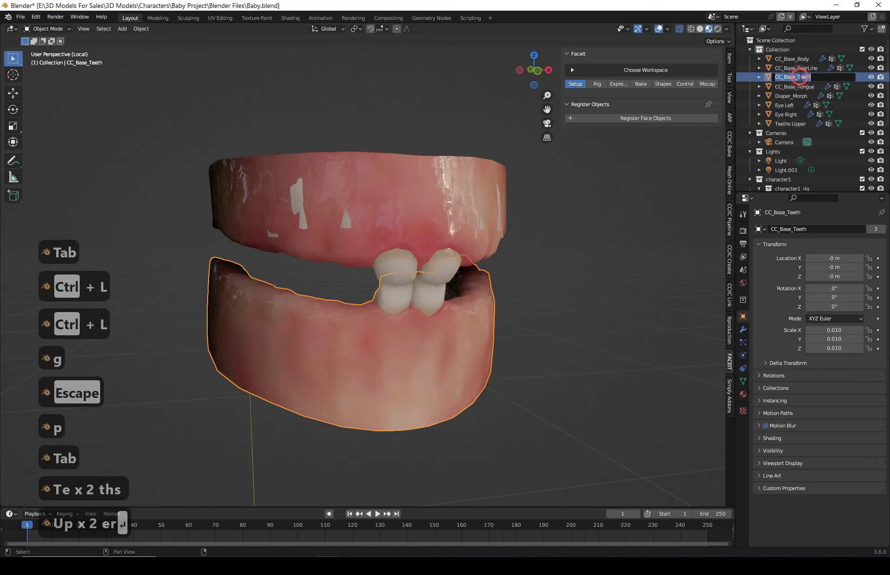
text(Teeths)
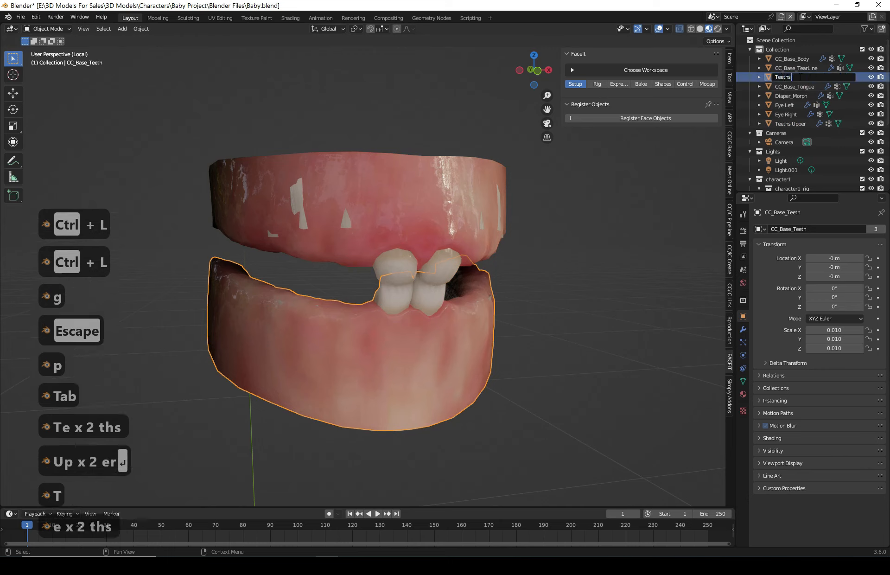
text( Lower)
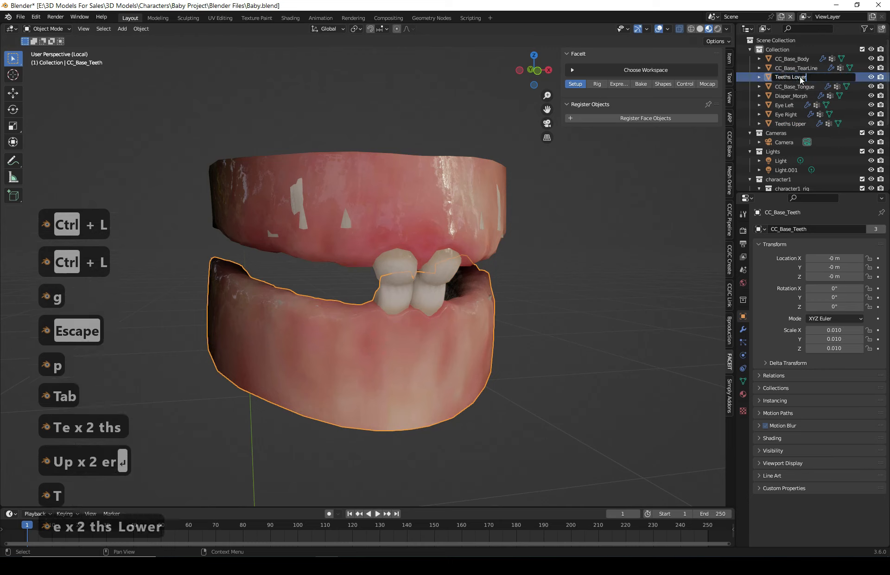
key(Return)
- Exit local view and select CC_Base_Body among the character's objects
click(661, 289)
key(slash)
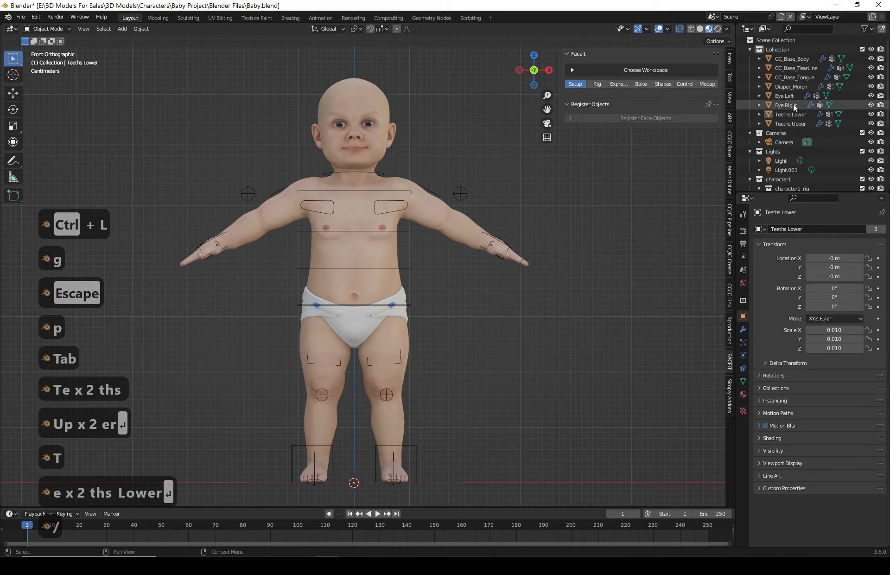
click(791, 77)
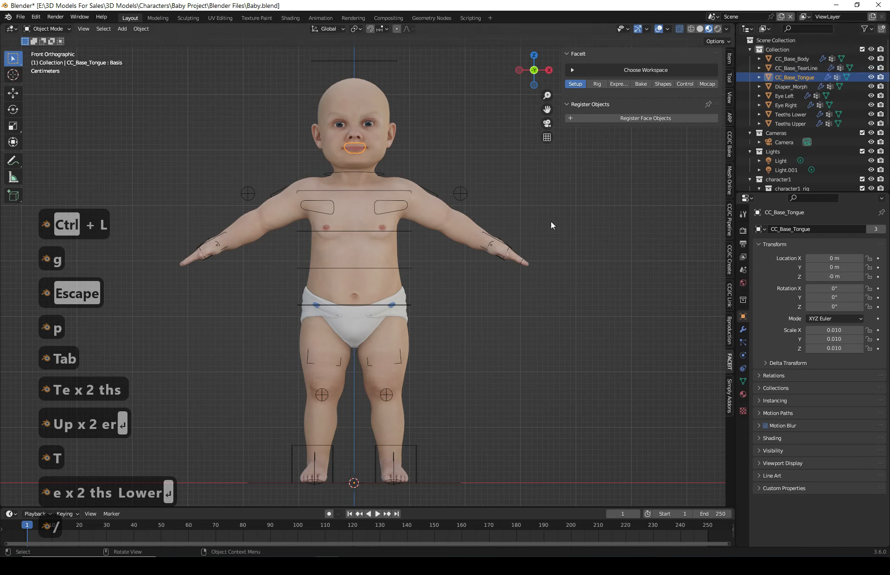
click(783, 70)
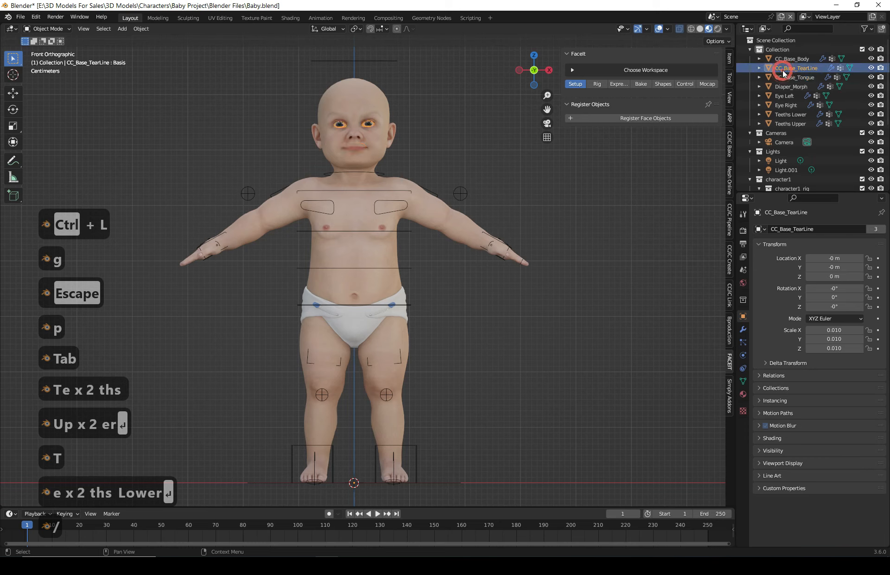
click(781, 59)
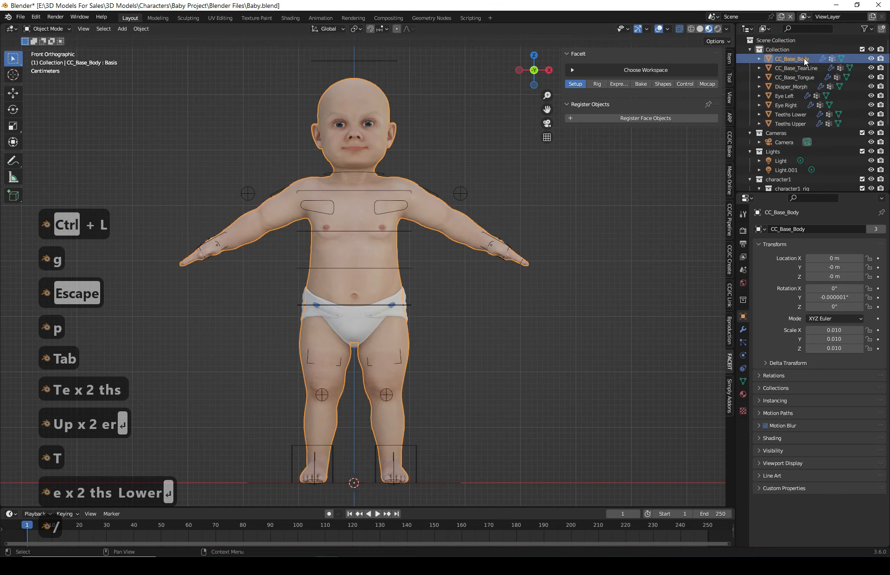
- Register CC_Base_Body as a FaceIt face object
click(471, 128)
shift+middle_drag(471, 128, 625, 269)
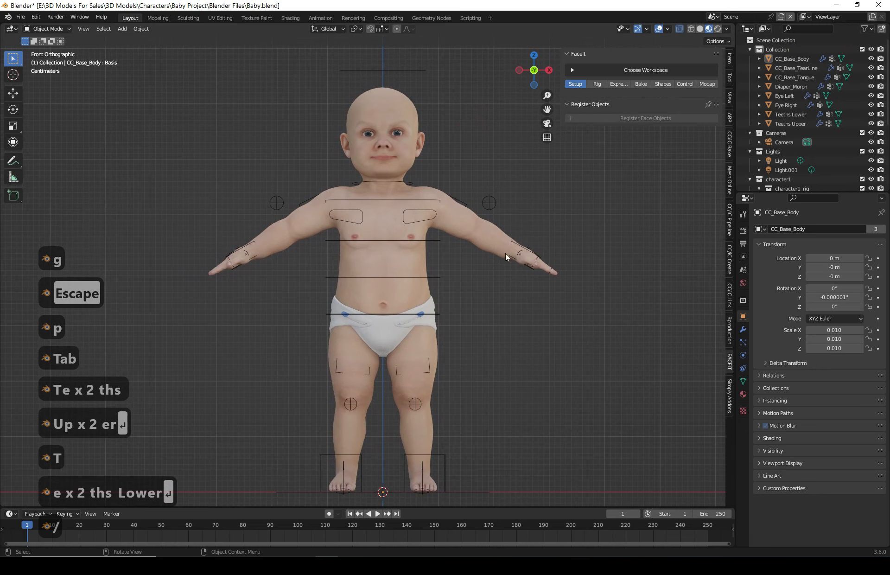
drag(608, 190, 479, 346)
click(611, 343)
scroll(473, 308, down, 2)
mouse_move(462, 307)
shift+middle_down()
mouse_move(441, 297)
mouse_move(477, 309)
shift+middle_up()
scroll(370, 299, up, 1)
click(390, 116)
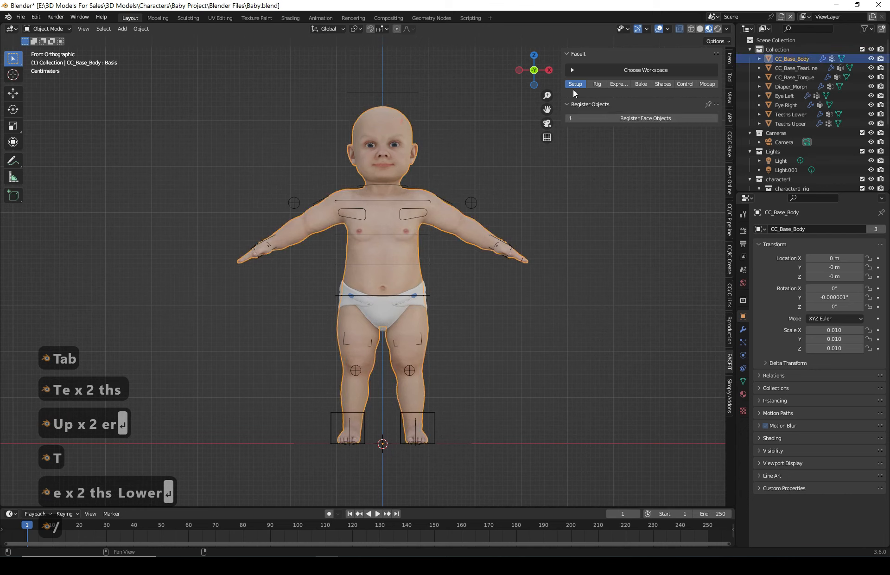
click(638, 120)
- Assign the body object to the FaceIt Main vertex group
scroll(344, 171, up, 2)
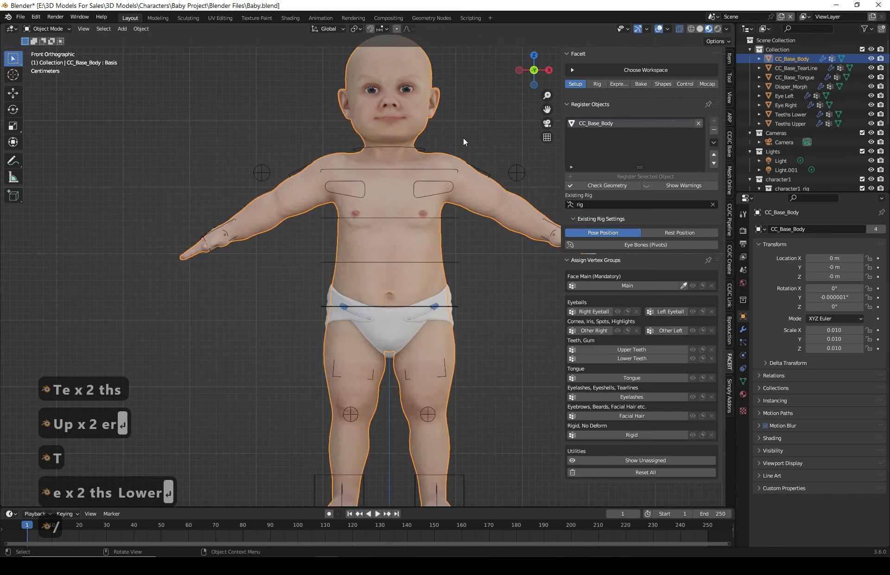
shift+middle_drag(455, 143, 445, 161)
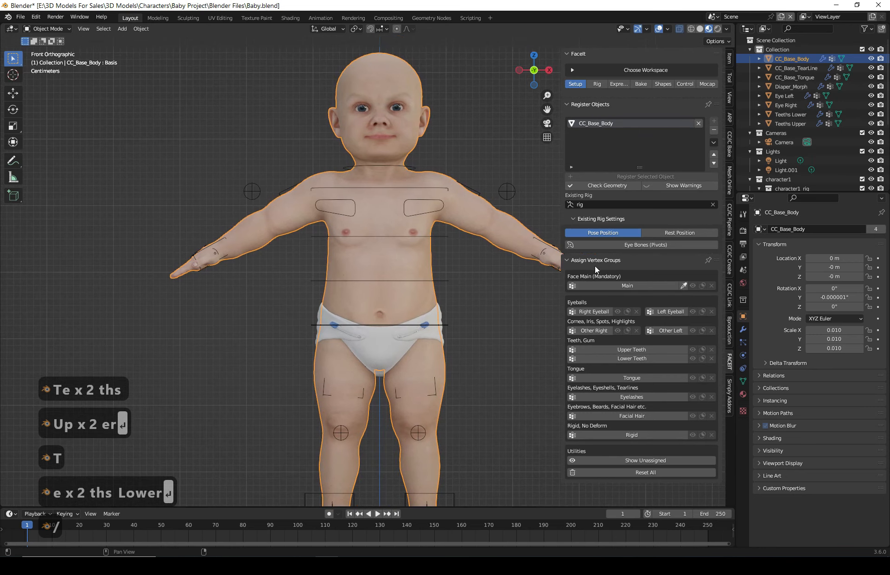
click(684, 286)
click(368, 74)
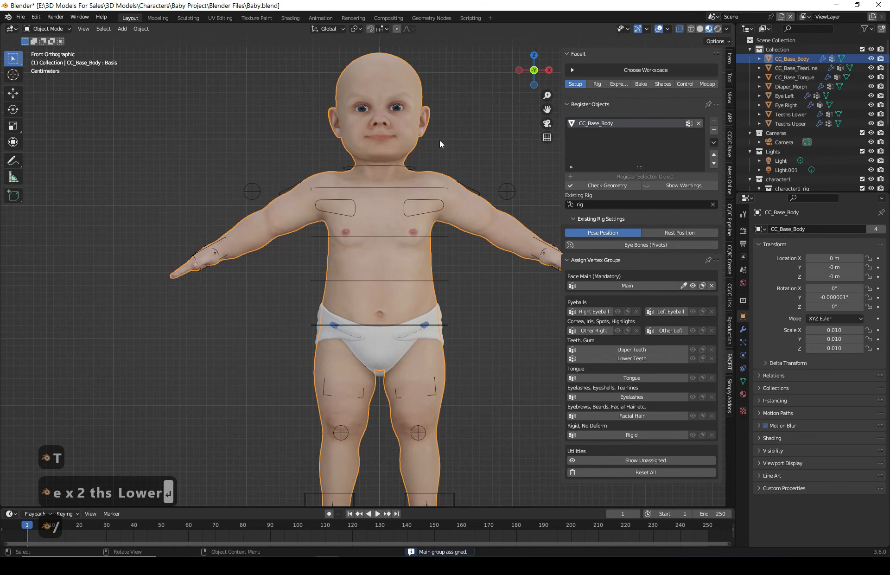
click(468, 103)
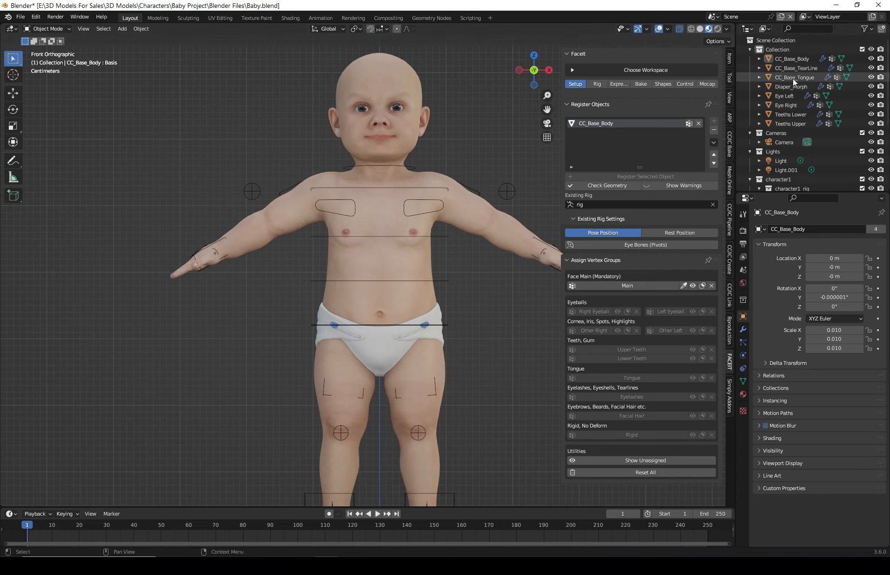
- Register Eye Right as a face object and assign it to the Right Eyeball group
click(786, 103)
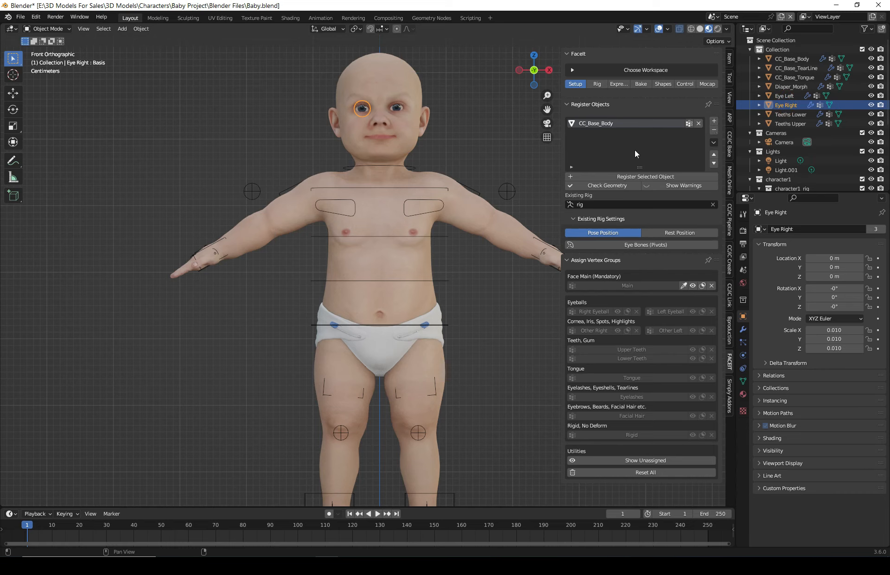
click(714, 121)
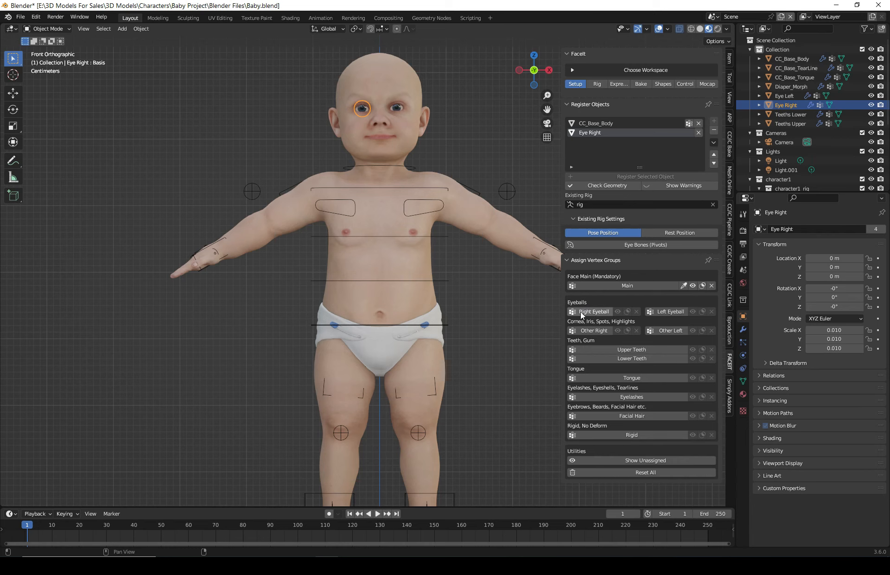
click(597, 312)
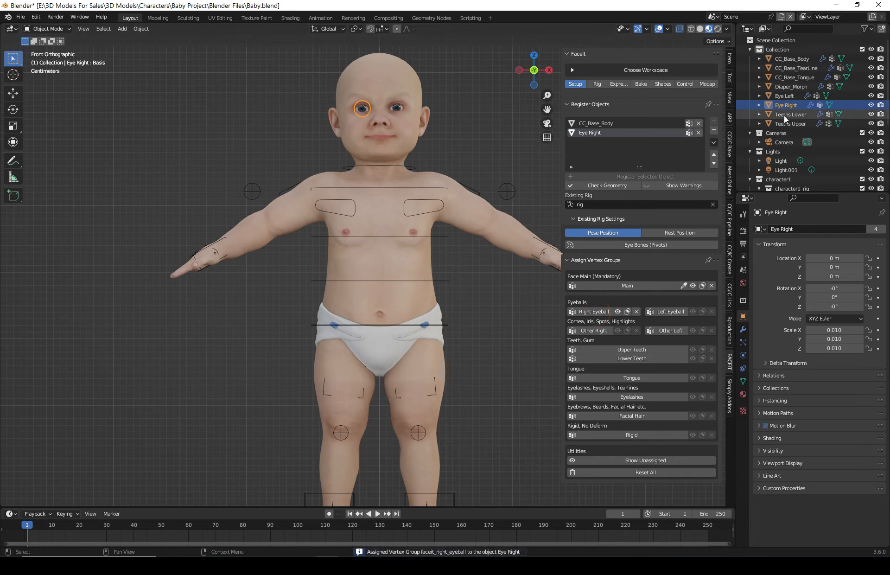
- Register Eye Left as a FaceIt face object
click(790, 96)
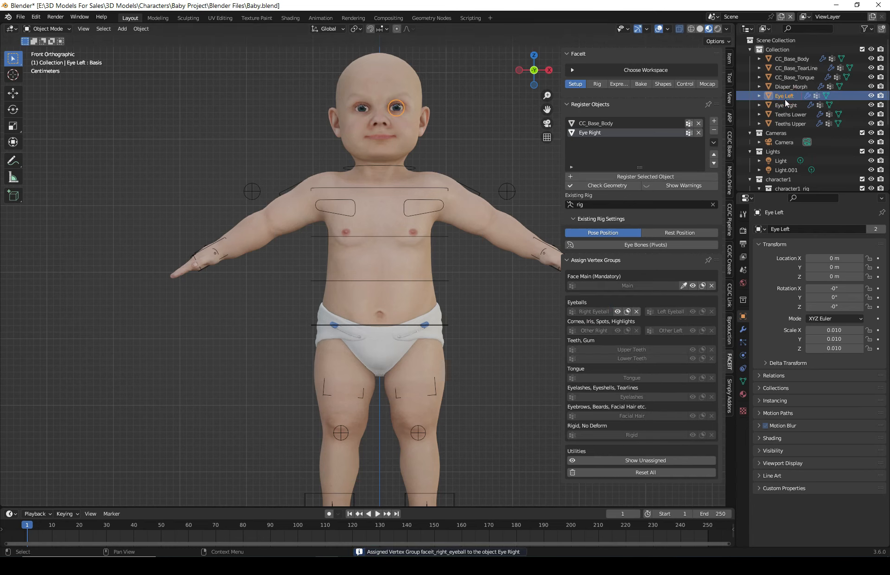
click(715, 121)
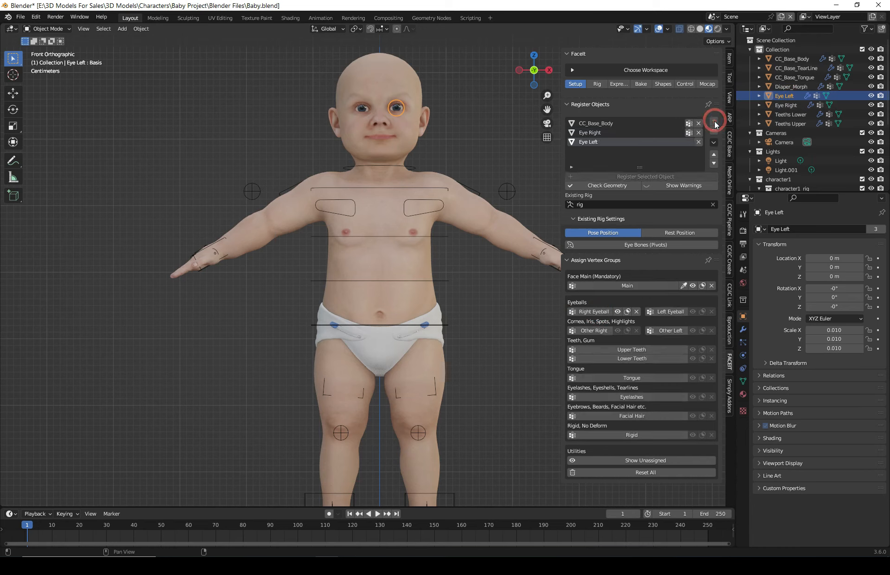
- Assign Eye Left to FaceIt's Left Eyeball vertex group
click(666, 311)
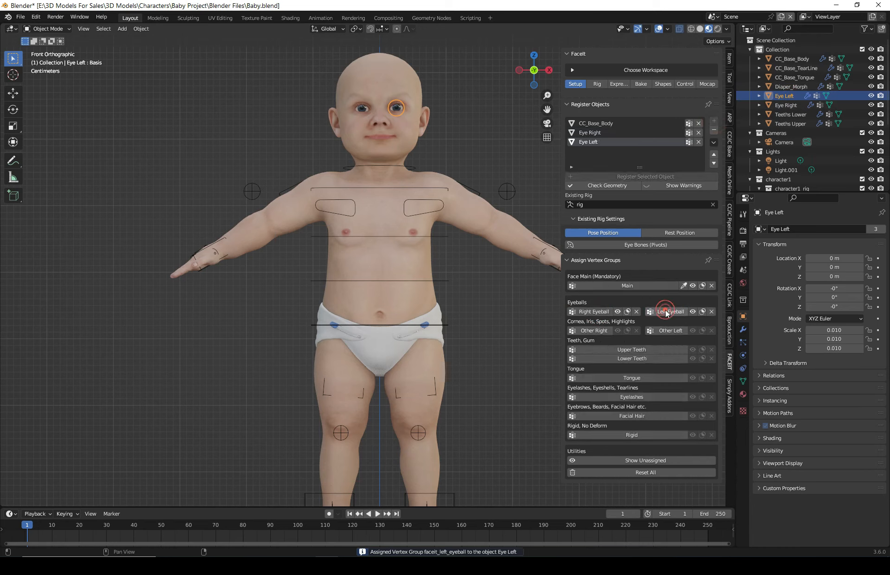
click(798, 113)
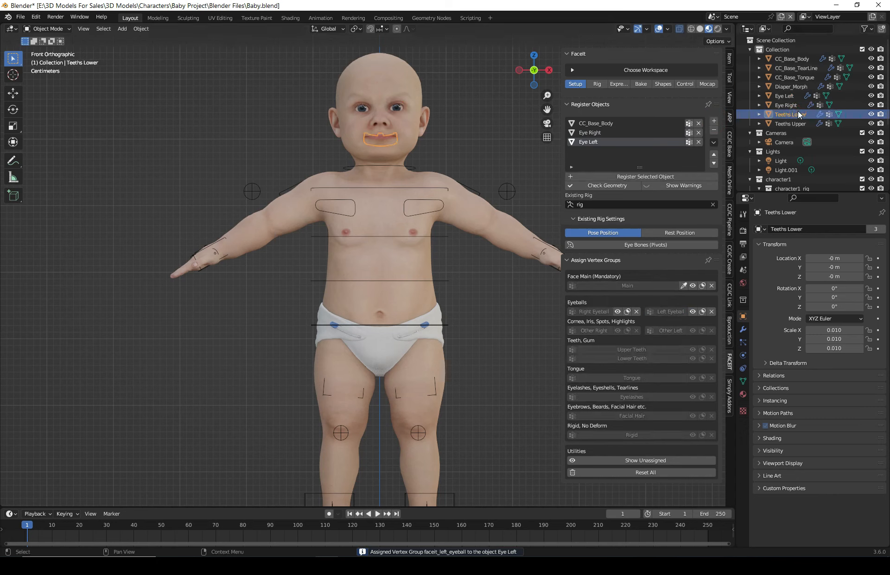
- Register Teeths Upper as a face object and assign it to the Upper Teeth group
click(796, 123)
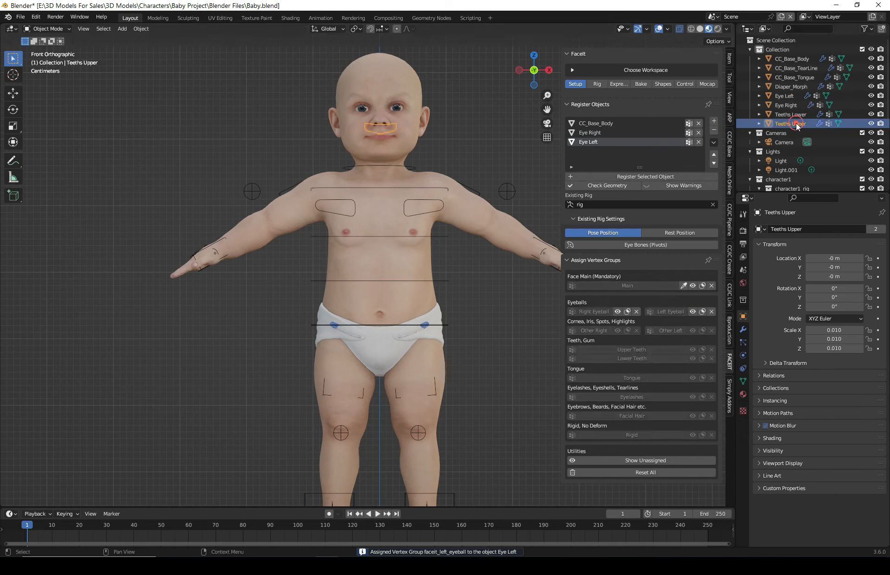
click(713, 122)
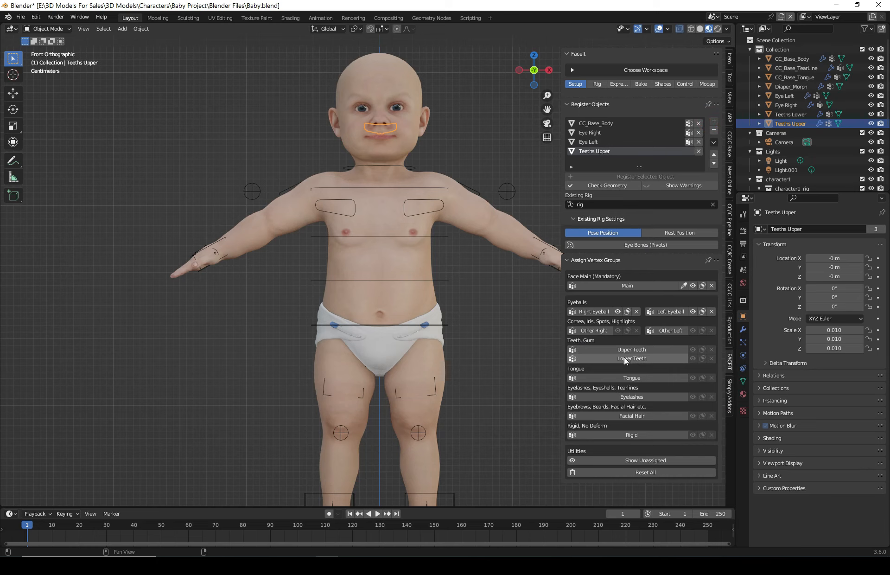
click(649, 348)
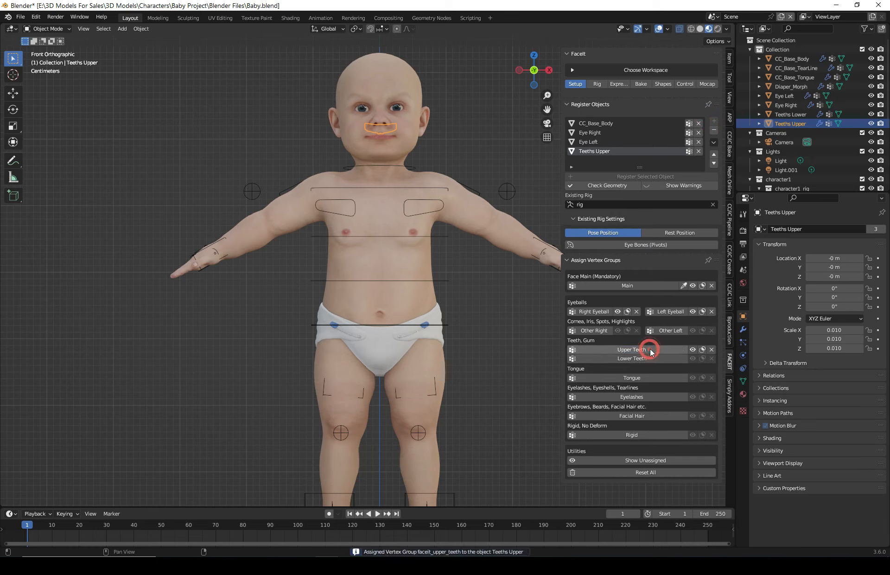
- Register Teeths Lower as a face object and assign it to the Lower Teeth group
click(790, 114)
click(714, 122)
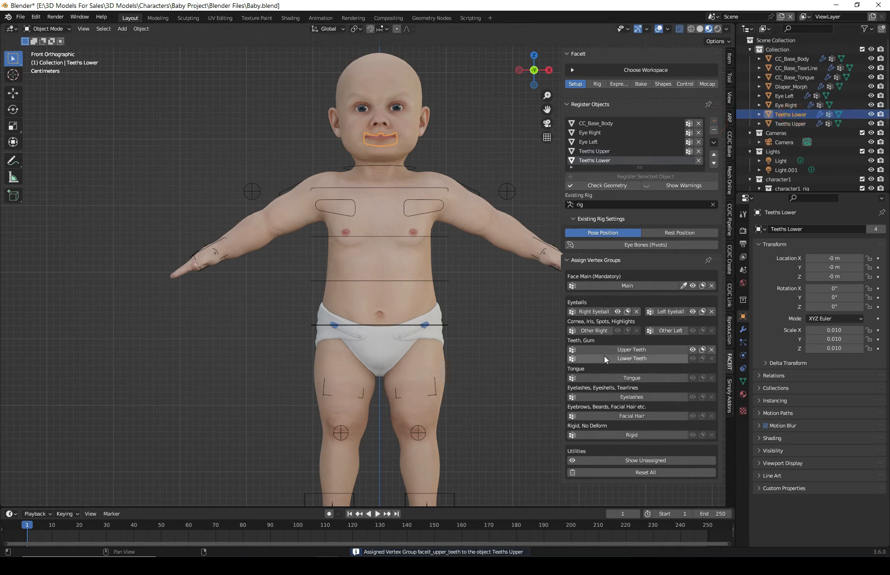
click(655, 358)
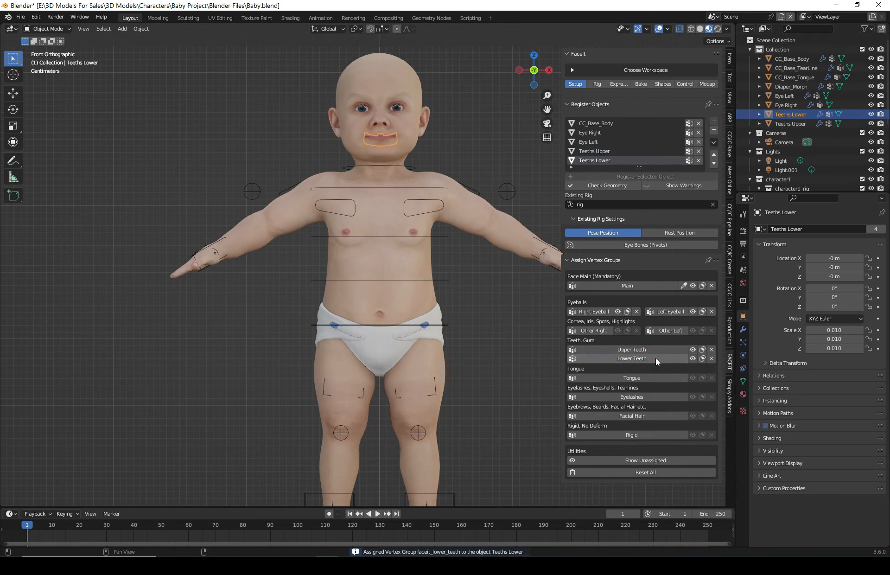
- Register CC_Base_Tongue as a face object and assign it to the Tongue group
click(791, 78)
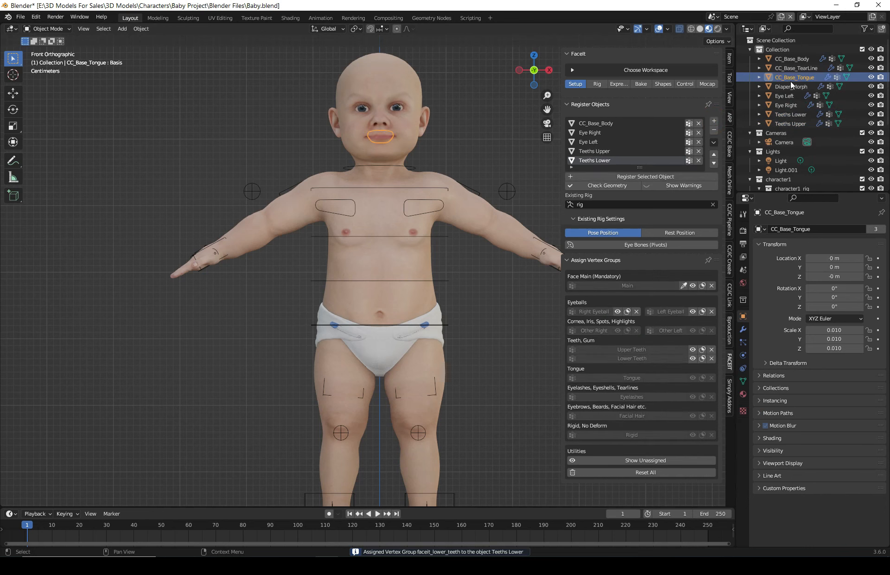
click(714, 121)
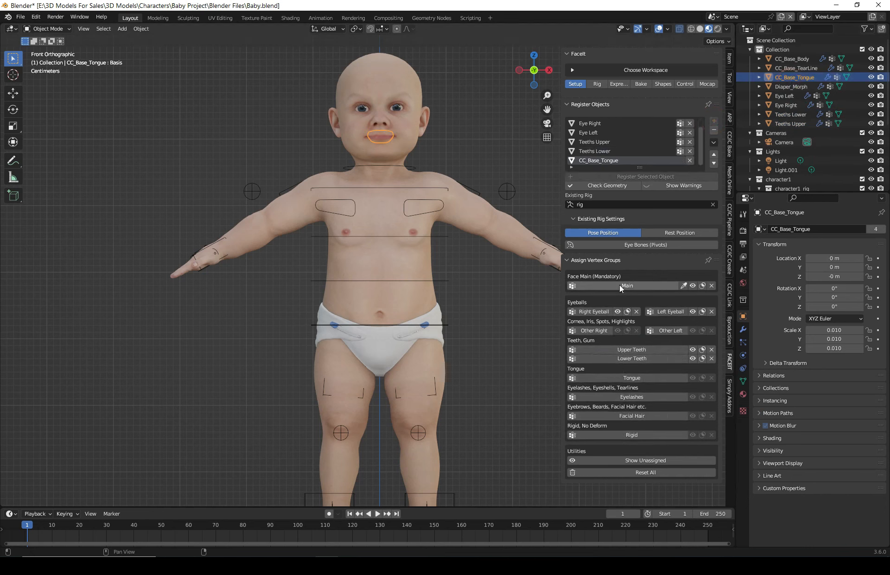
click(637, 380)
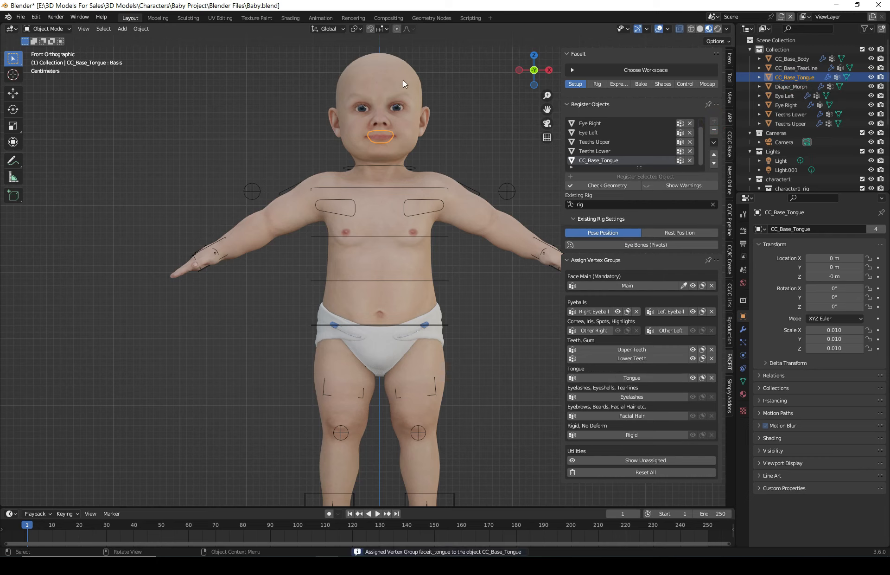
- Select the CC_Base_Body object while viewing the baby's face up close
scroll(371, 96, up, 4)
shift+middle_drag(433, 146, 419, 401)
scroll(439, 193, up, 3)
shift+middle_drag(377, 71, 320, 165)
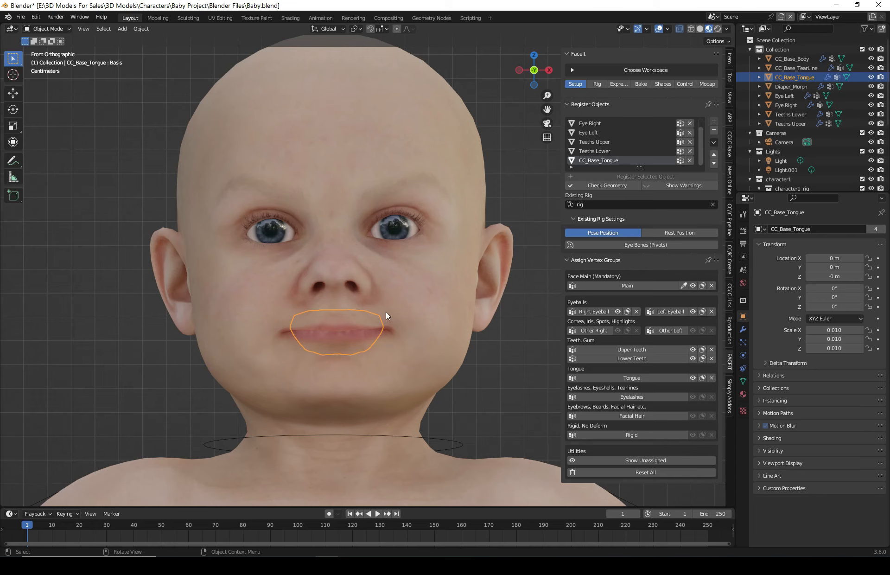
scroll(435, 328, down, 1)
scroll(433, 335, up, 1)
click(513, 170)
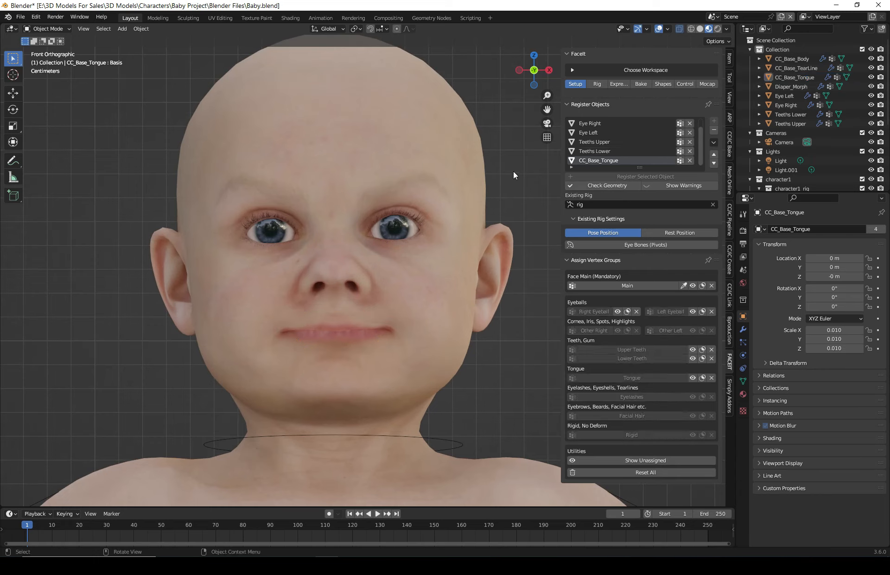
click(398, 140)
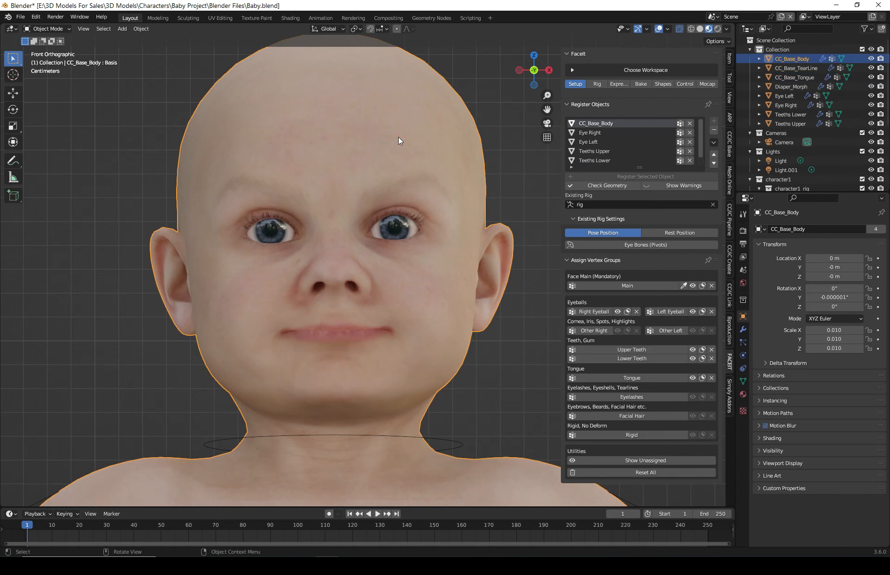
- Enter Edit Mode on the body and select all linked eyelash geometry around both eyes
key(Tab)
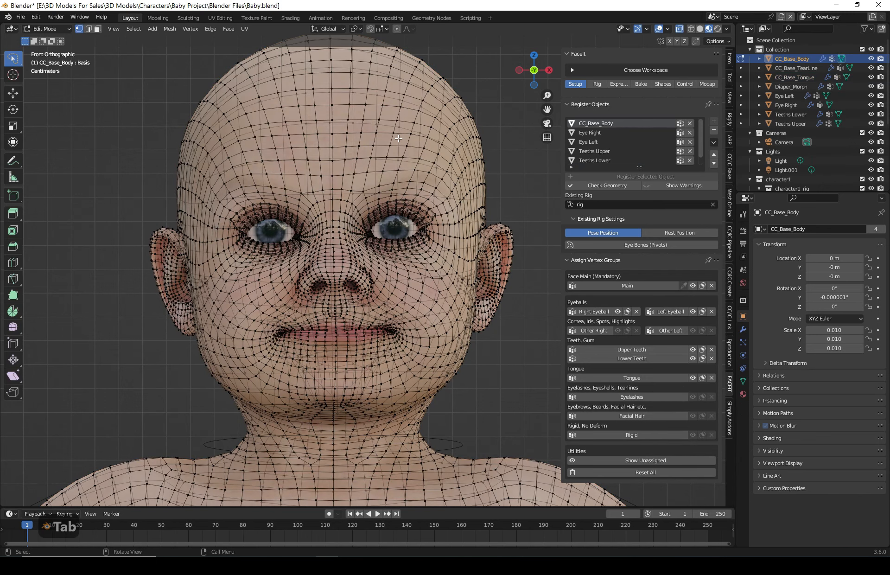
click(549, 70)
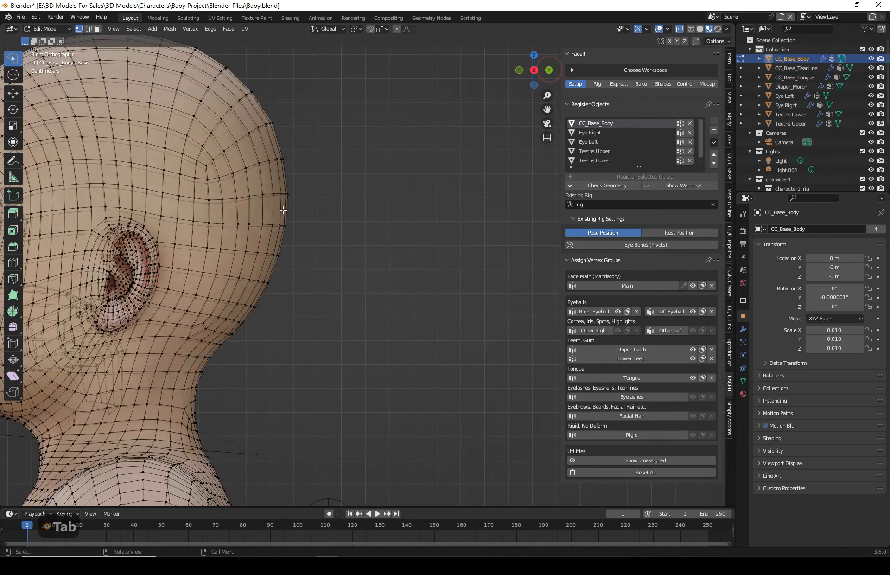
shift+middle_drag(385, 258, 577, 270)
scroll(312, 228, up, 1)
shift+middle_drag(316, 228, 541, 216)
scroll(292, 187, up, 6)
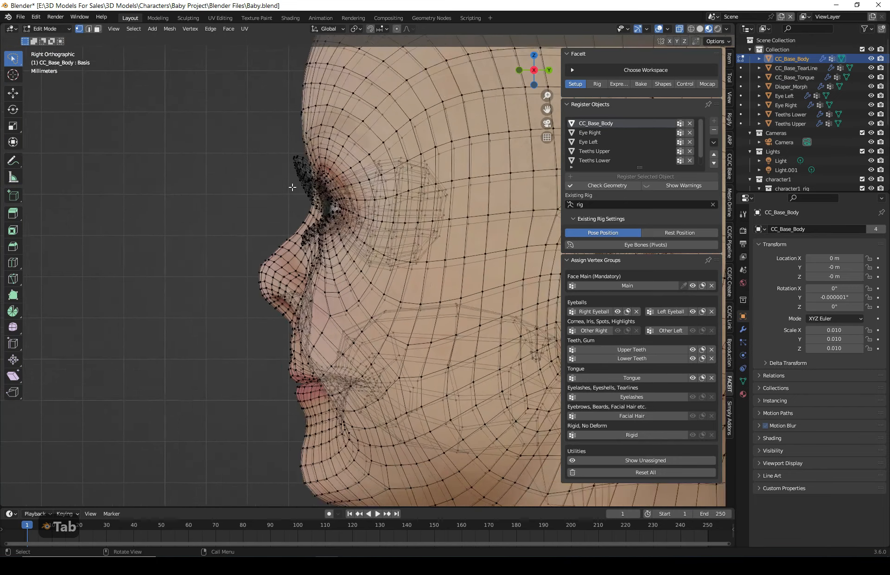
mouse_move(231, 85)
shift+middle_down()
mouse_move(323, 181)
mouse_move(284, 202)
shift+middle_up()
scroll(323, 181, up, 2)
mouse_move(248, 96)
mouse_down()
mouse_move(268, 151)
mouse_move(306, 186)
mouse_move(245, 100)
mouse_move(241, 107)
mouse_up()
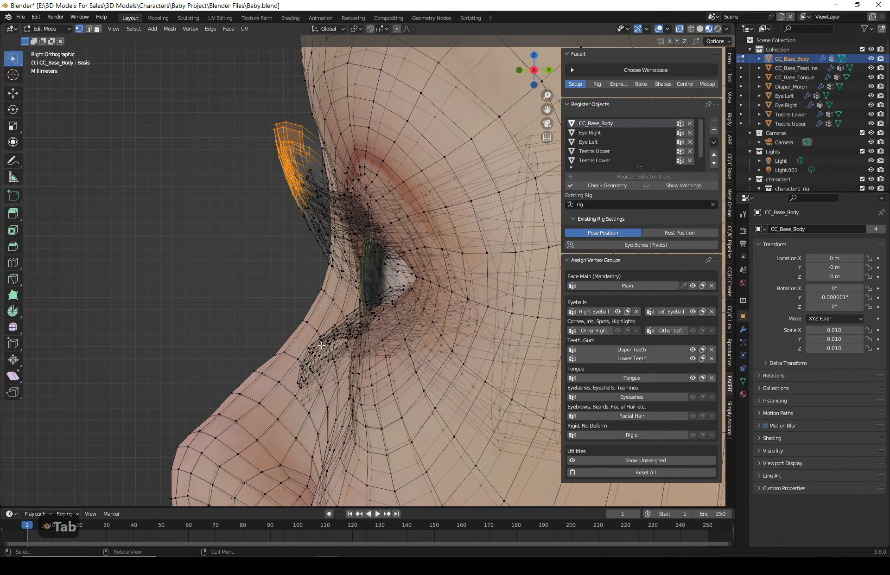
middle_drag(320, 345, 227, 259)
mouse_move(227, 258)
shift+mouse_down()
mouse_move(283, 345)
mouse_move(234, 238)
mouse_move(227, 252)
shift+mouse_up()
mouse_move(273, 338)
middle_down()
mouse_move(302, 350)
mouse_move(149, 314)
middle_up()
mouse_move(190, 324)
shift+mouse_down()
mouse_move(133, 292)
mouse_move(162, 357)
mouse_move(133, 307)
shift+mouse_up()
key(ctrl+l)
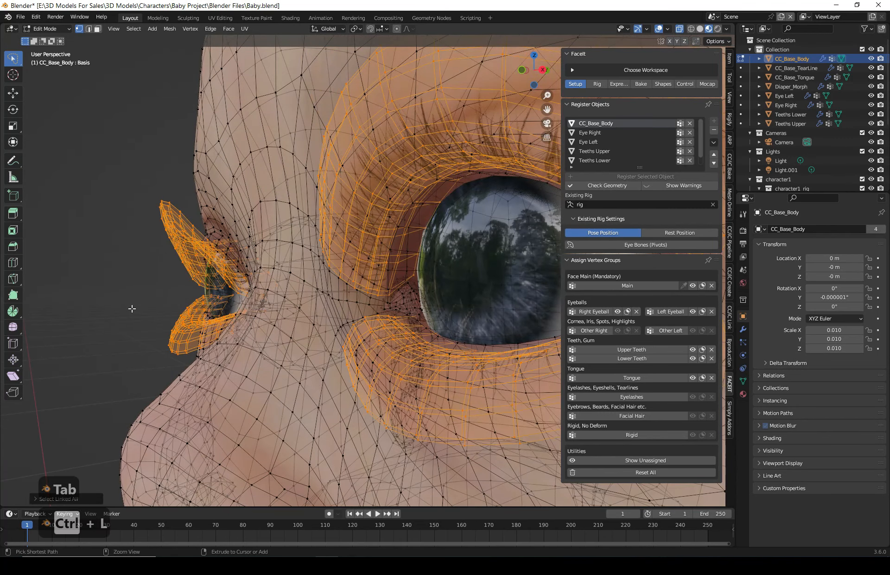
- Check the eyelash selection by temporarily moving it and cancelling the move
scroll(262, 273, down, 5)
middle_drag(263, 275, 327, 284)
key(g)
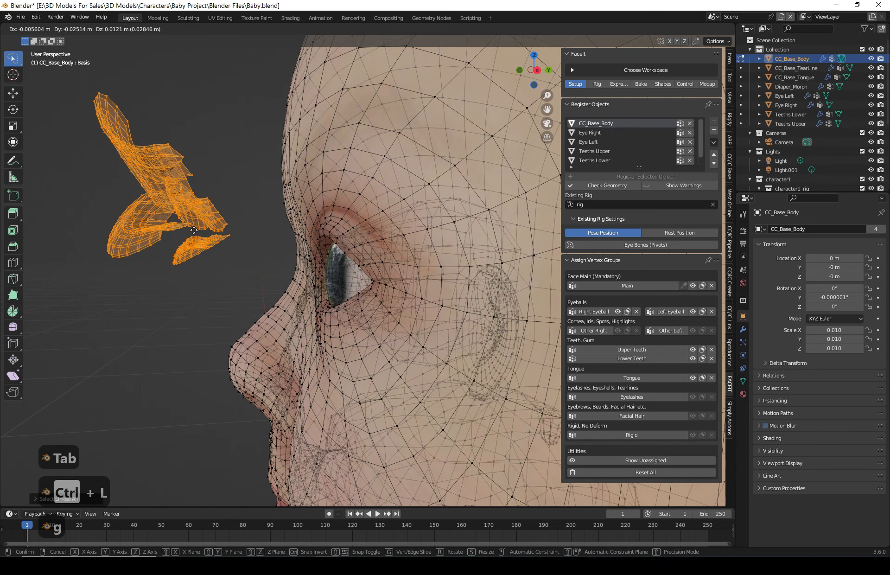
key(Escape)
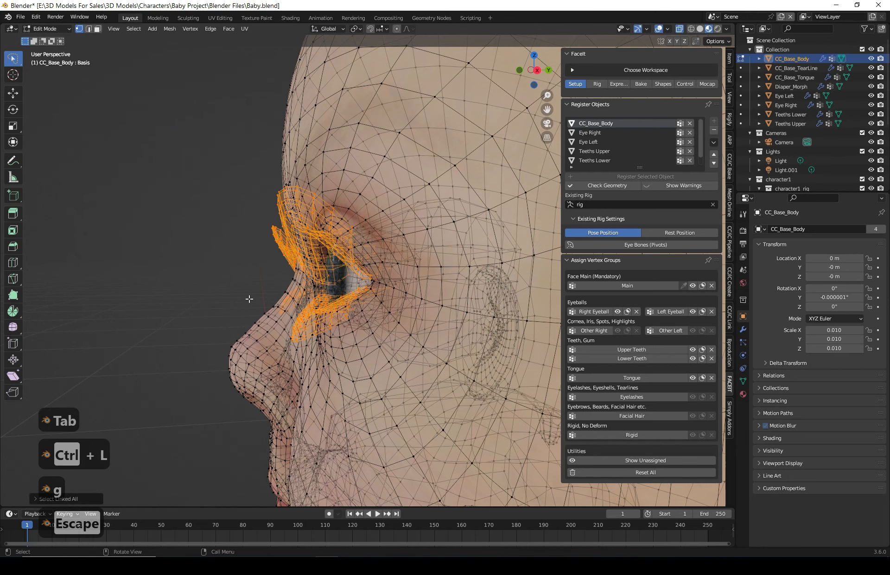
- Assign the selected eyelash geometry of the body to the Eyelashes vertex group
middle_drag(288, 305, 327, 303)
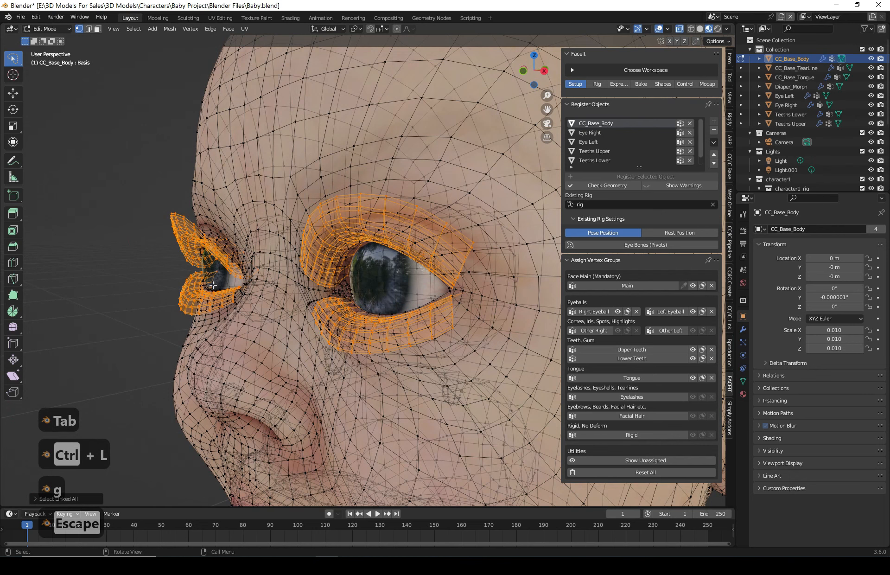
middle_drag(213, 285, 378, 304)
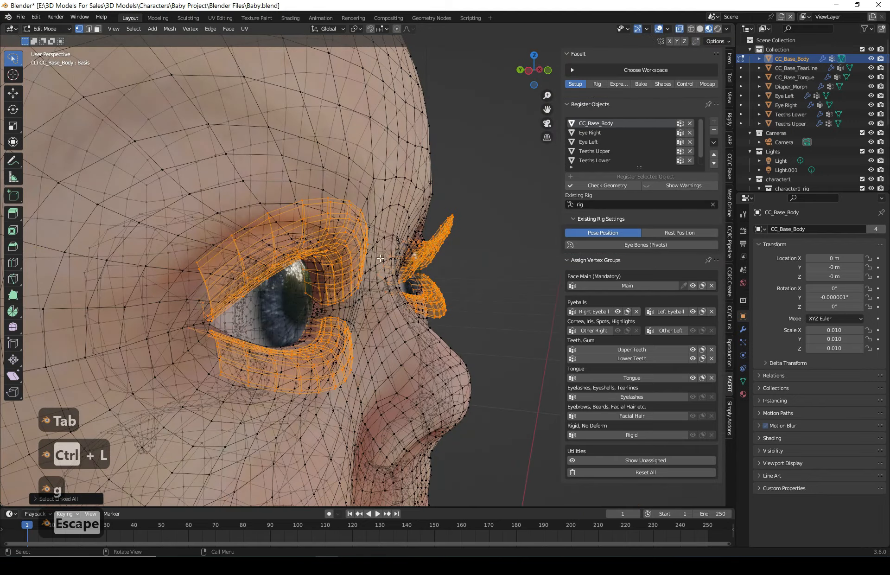
middle_drag(381, 258, 346, 253)
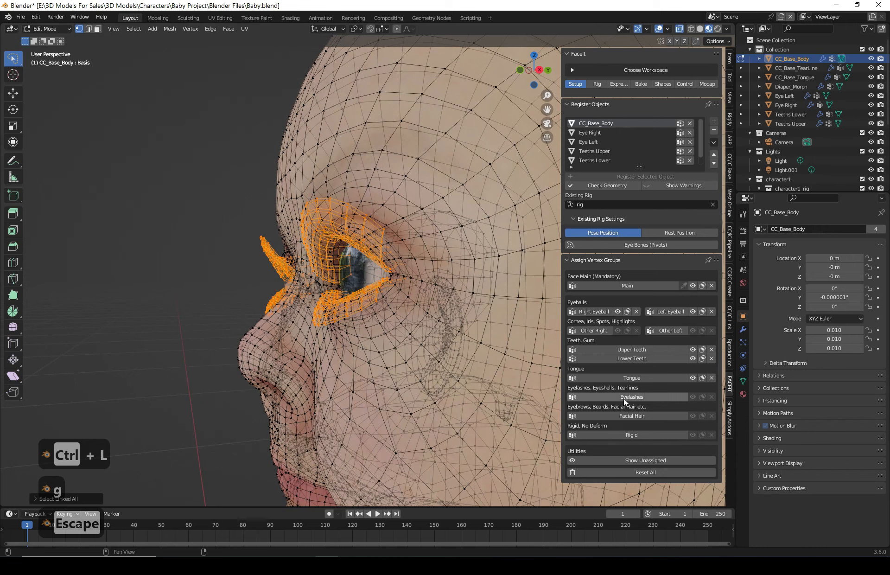
click(662, 396)
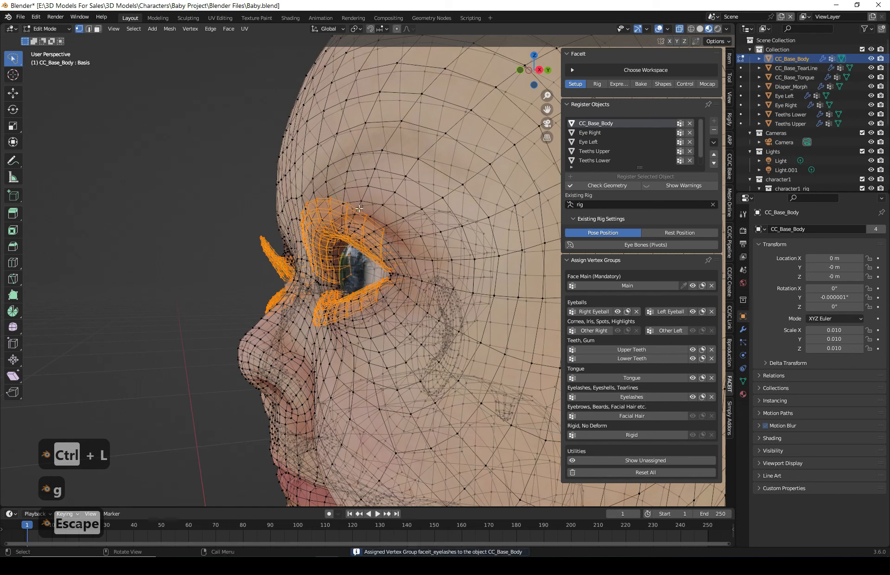
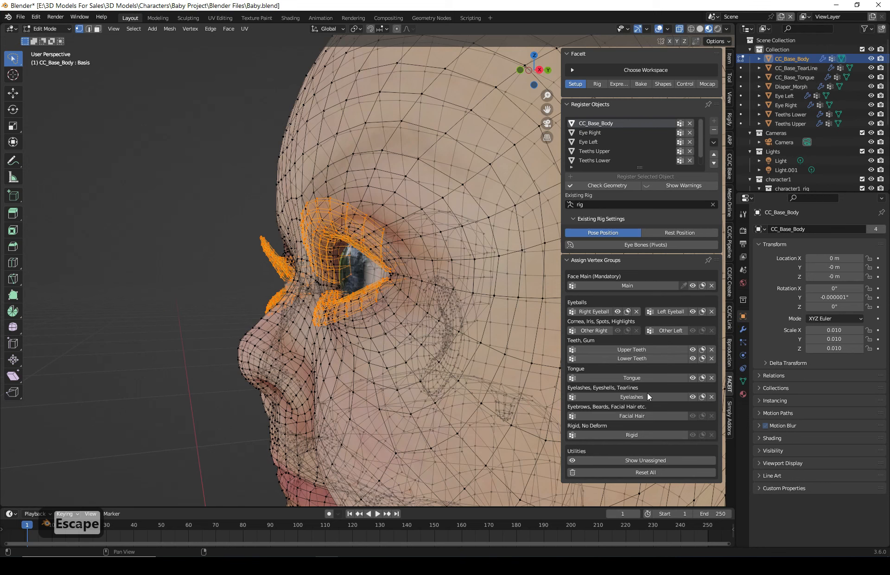
- Exit Edit Mode on the body, deselect everything and view the baby from the front
key(Tab)
middle_drag(193, 221, 347, 242)
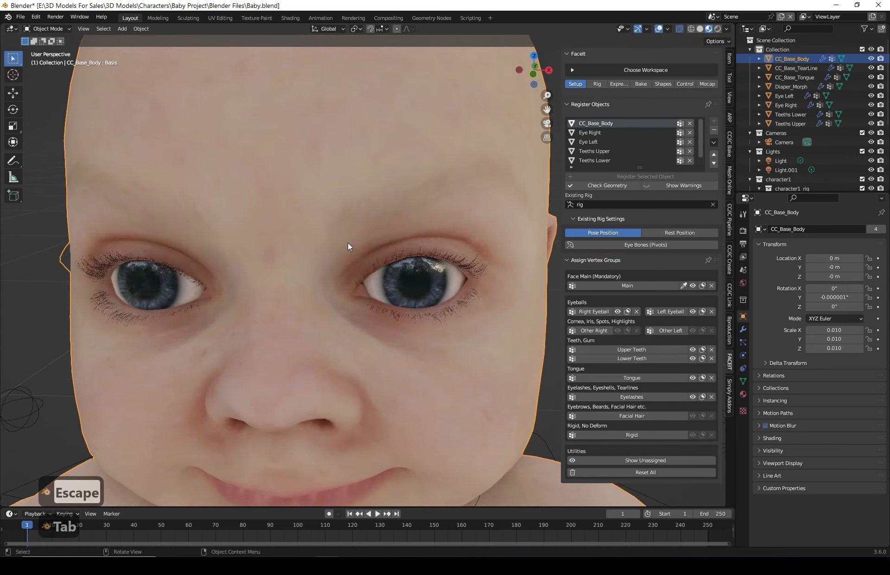
scroll(287, 255, down, 4)
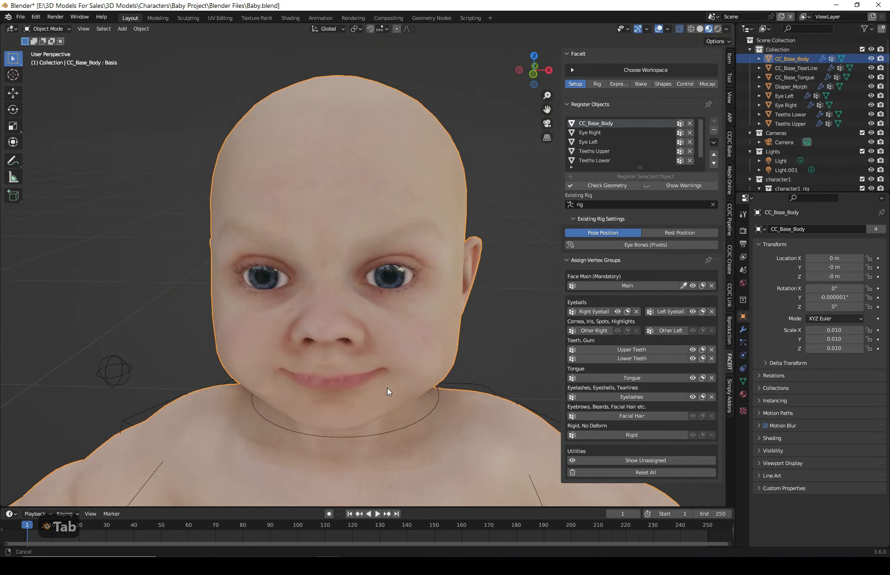
shift+middle_drag(388, 388, 398, 316)
scroll(398, 315, down, 3)
mouse_move(406, 352)
middle_down()
mouse_move(408, 339)
mouse_move(407, 347)
middle_up()
shift+middle_drag(413, 386, 406, 315)
click(484, 164)
click(534, 71)
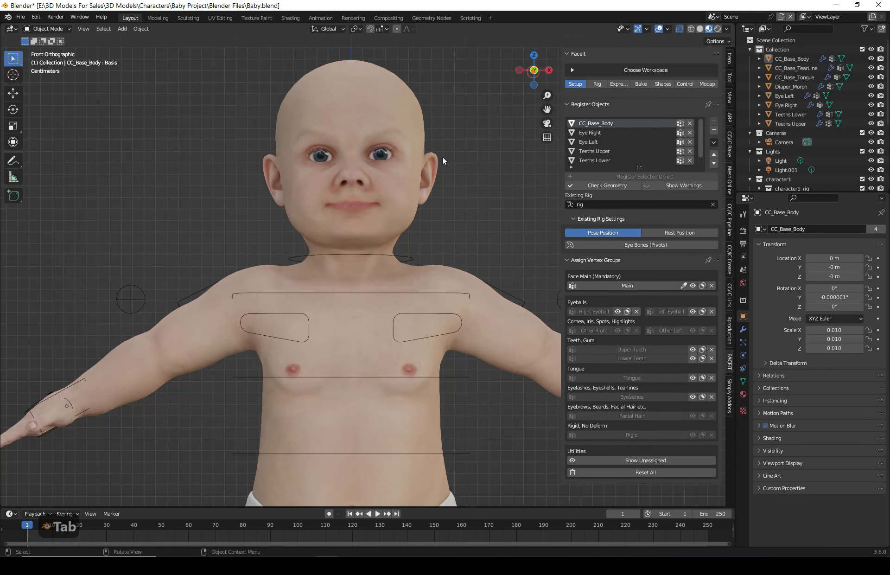
scroll(442, 157, up, 3)
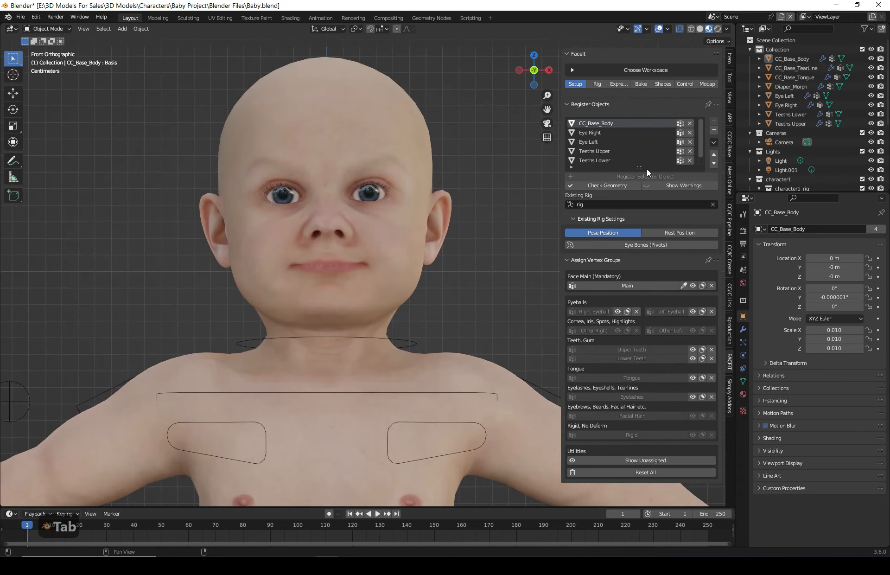
- Extend the FaceIt registered objects list and select CC_Base_Body from it
mouse_move(644, 167)
mouse_down()
mouse_move(640, 202)
mouse_move(640, 176)
mouse_up()
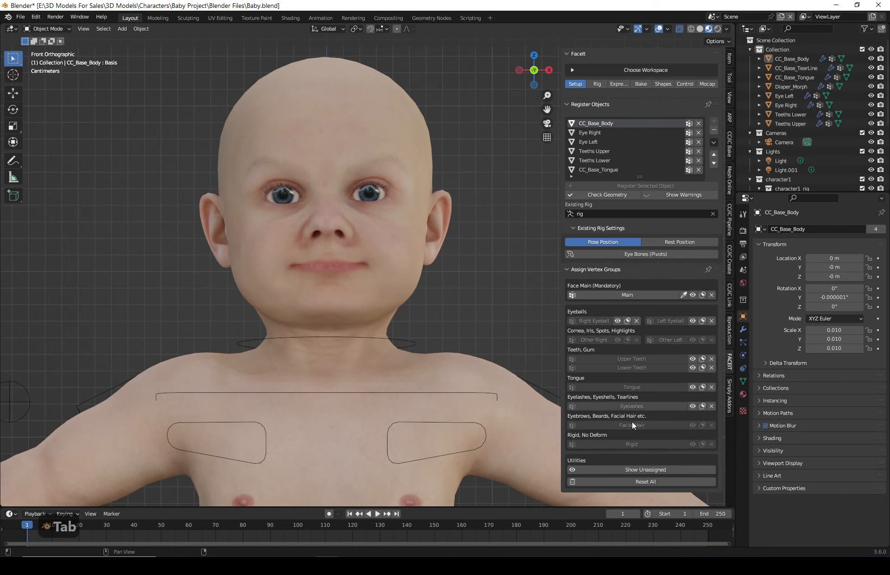
scroll(365, 279, down, 1)
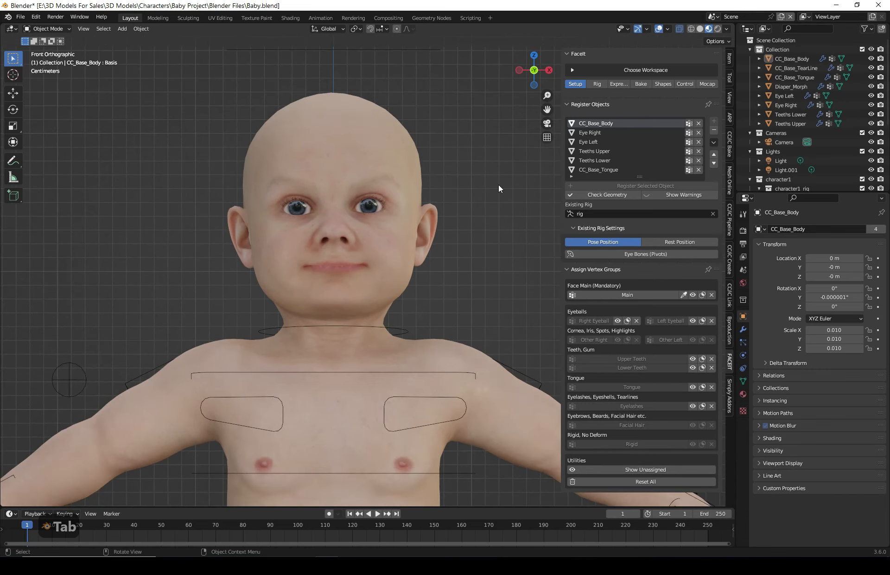
click(605, 132)
click(591, 122)
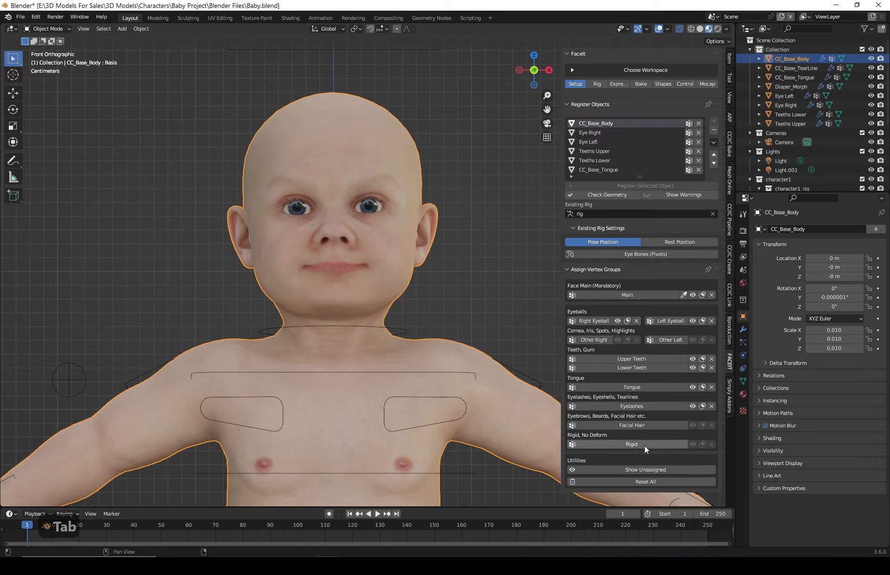
- Open FaceIt's Rig landmarks section and frame the baby's face in the front view
click(595, 84)
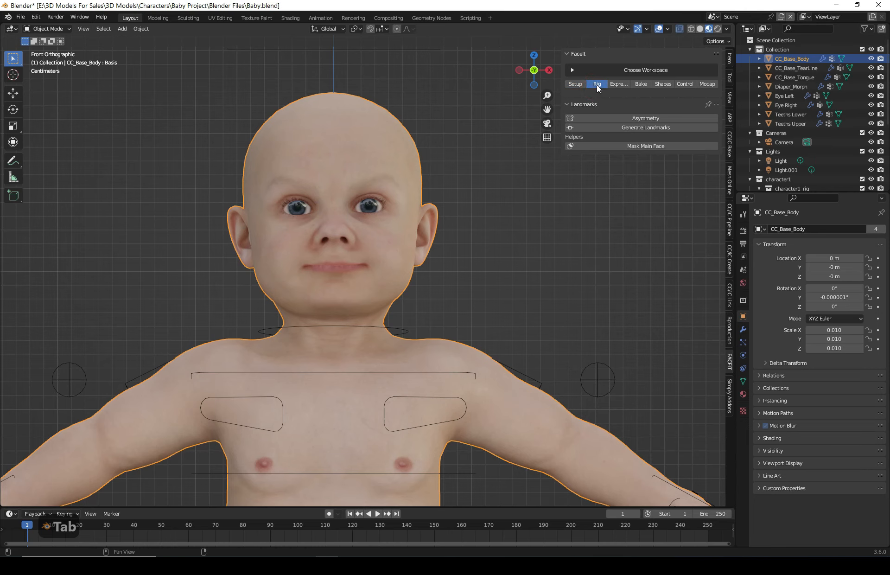
scroll(393, 159, up, 2)
shift+middle_drag(393, 159, 453, 240)
scroll(454, 240, up, 1)
mouse_move(525, 254)
shift+middle_down()
mouse_move(518, 268)
mouse_move(518, 259)
shift+middle_up()
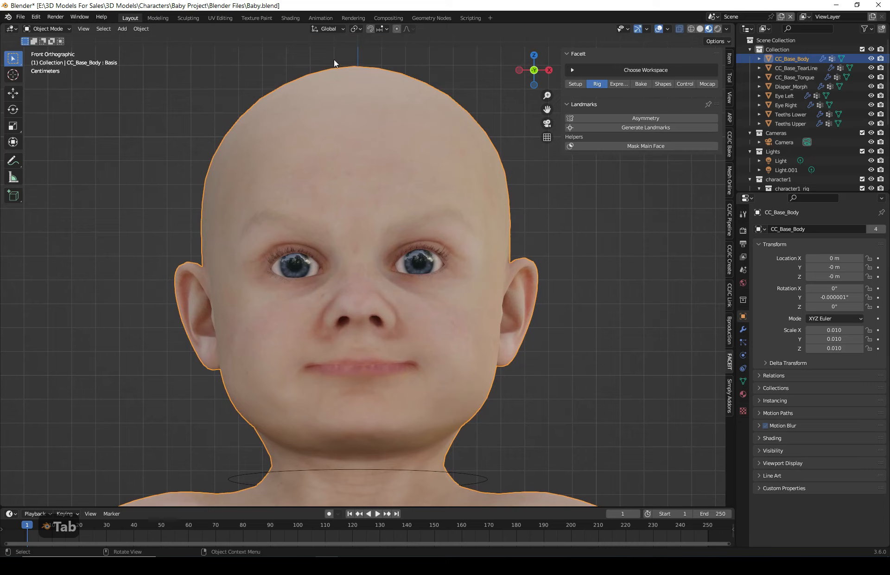
shift+middle_drag(380, 281, 401, 280)
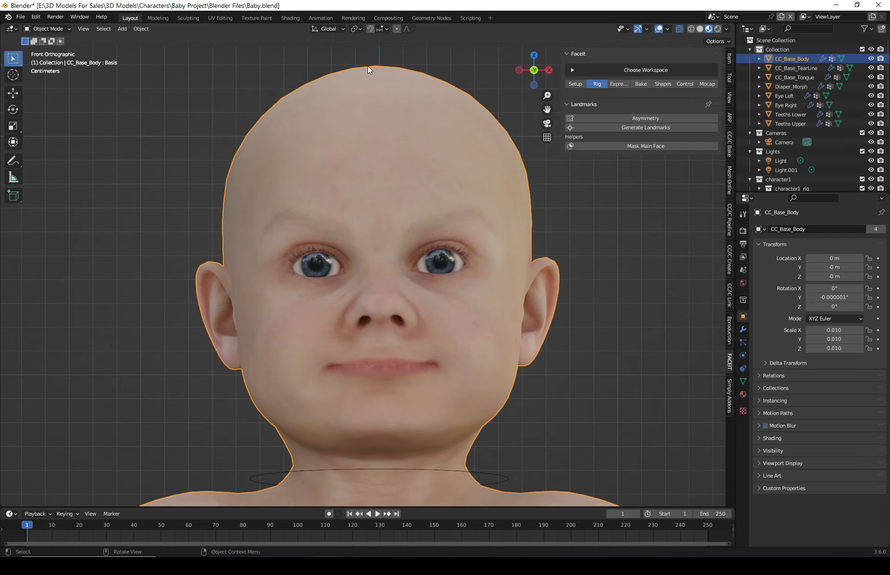
shift+middle_drag(605, 377, 590, 377)
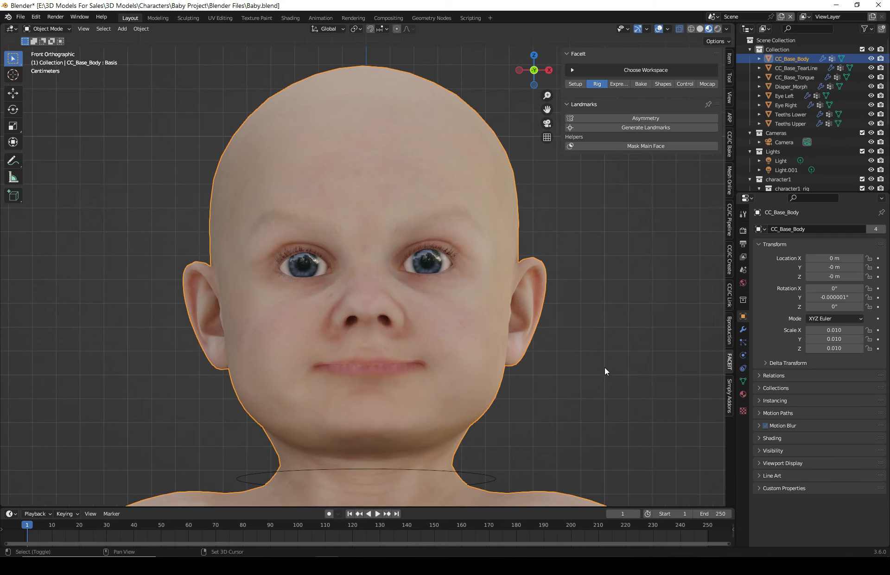
shift+middle_drag(639, 258, 634, 261)
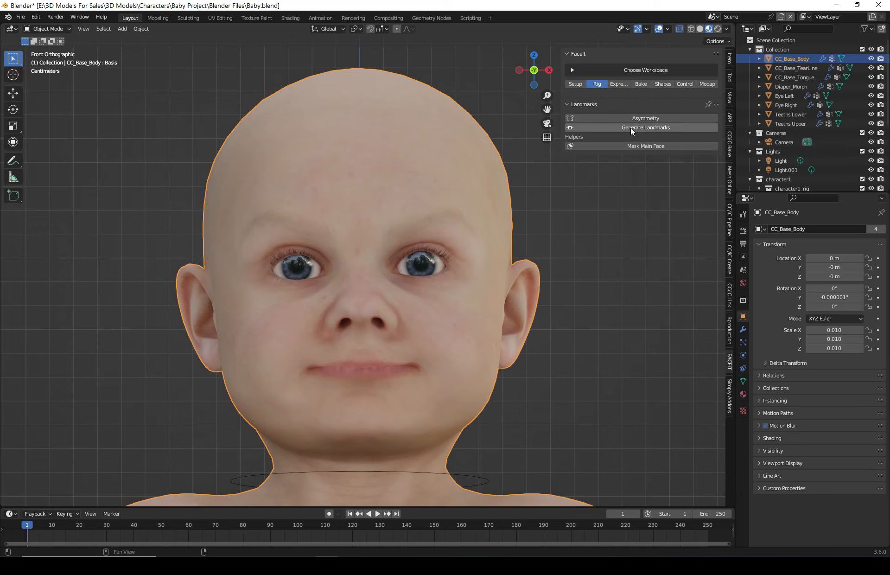
- Check the registered objects by selecting Eye Right and then CC_Base_Body again in the list
click(579, 84)
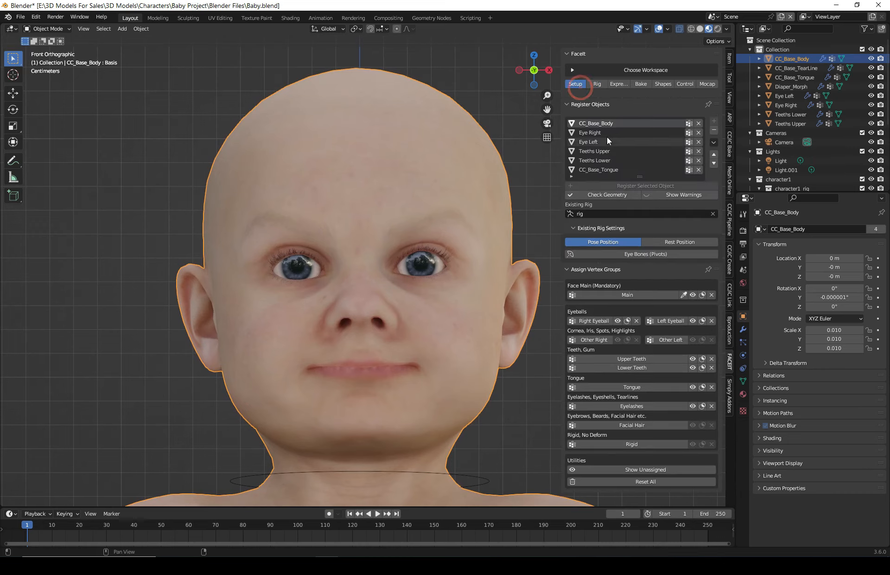
click(590, 132)
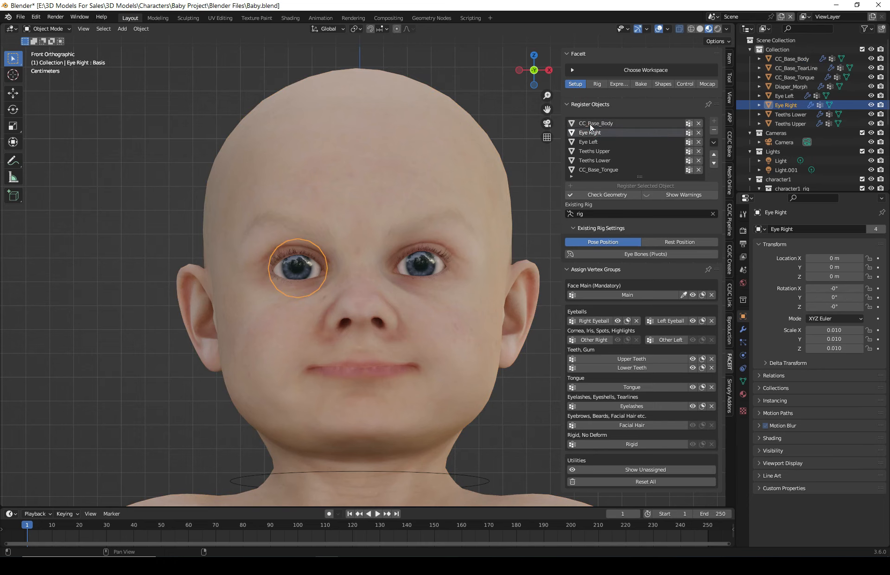
click(590, 123)
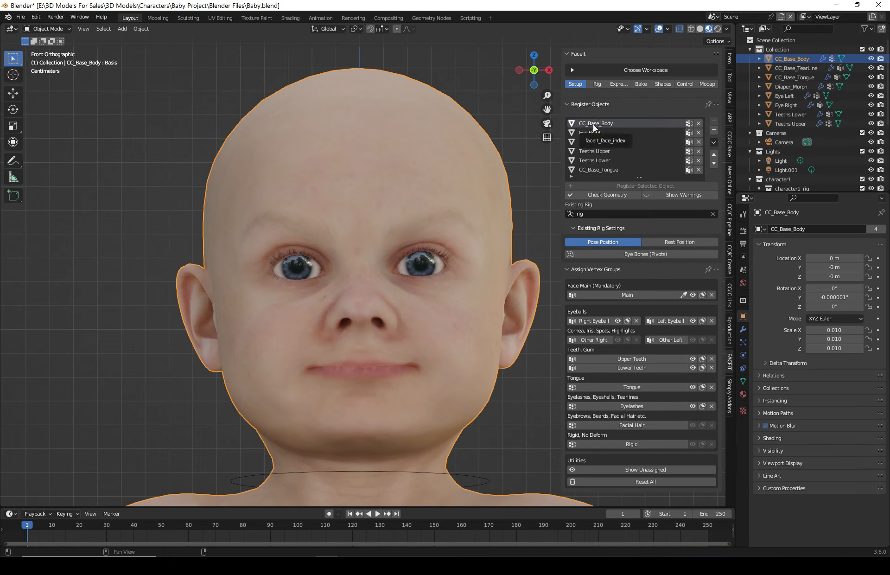
- Generate the FaceIt facial landmarks and align them to the baby's chin
click(598, 85)
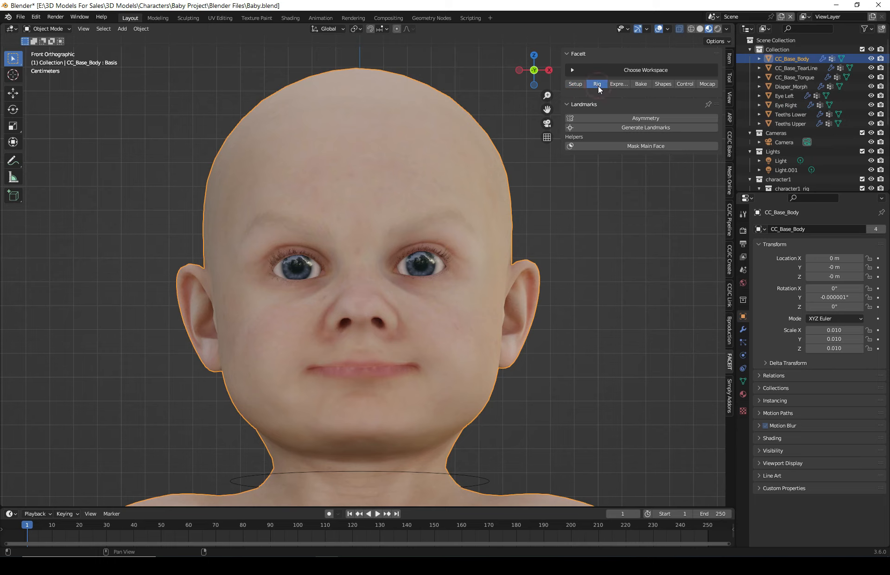
click(650, 132)
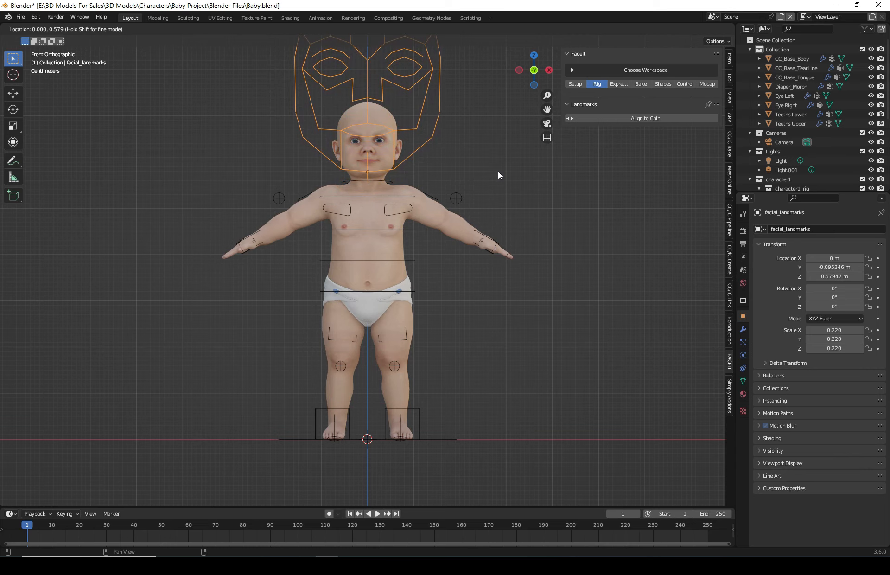
click(469, 171)
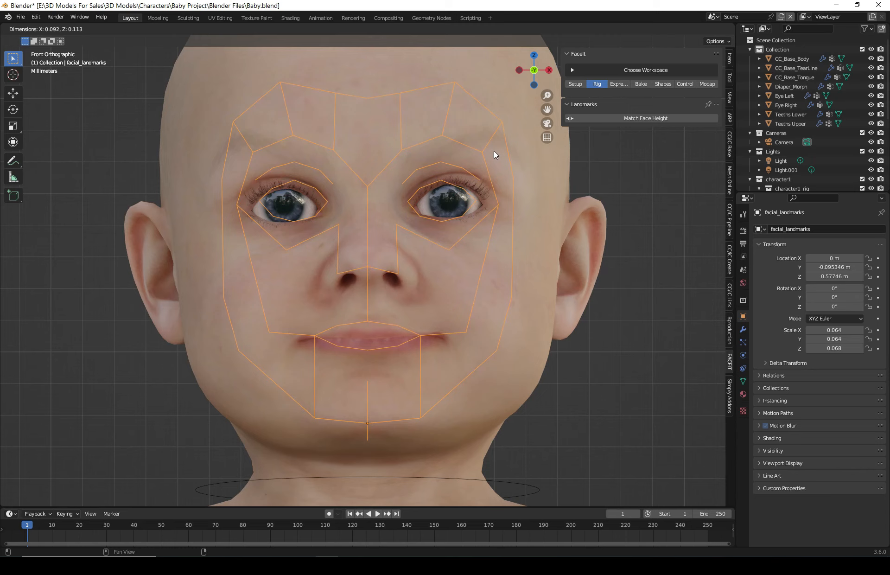
- Match the landmarks' face height and face width to the baby's face
click(494, 150)
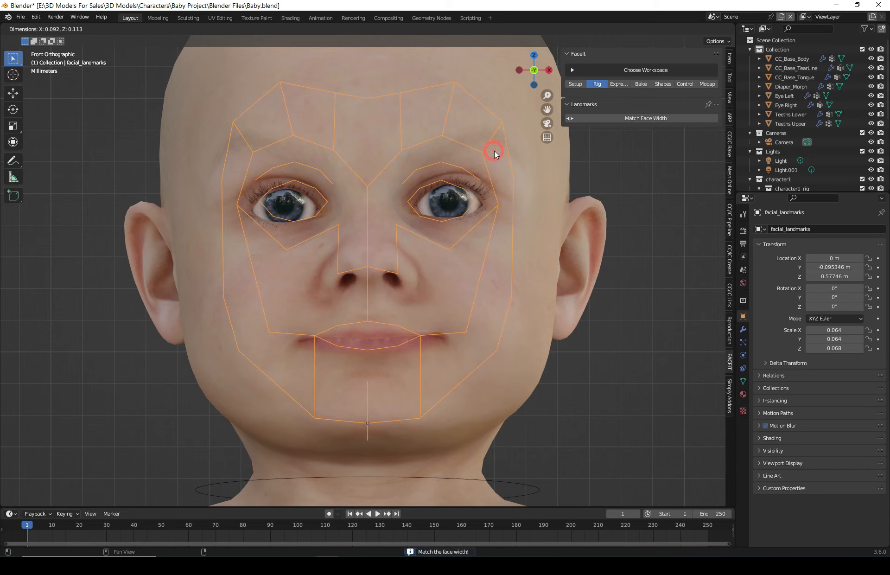
click(528, 163)
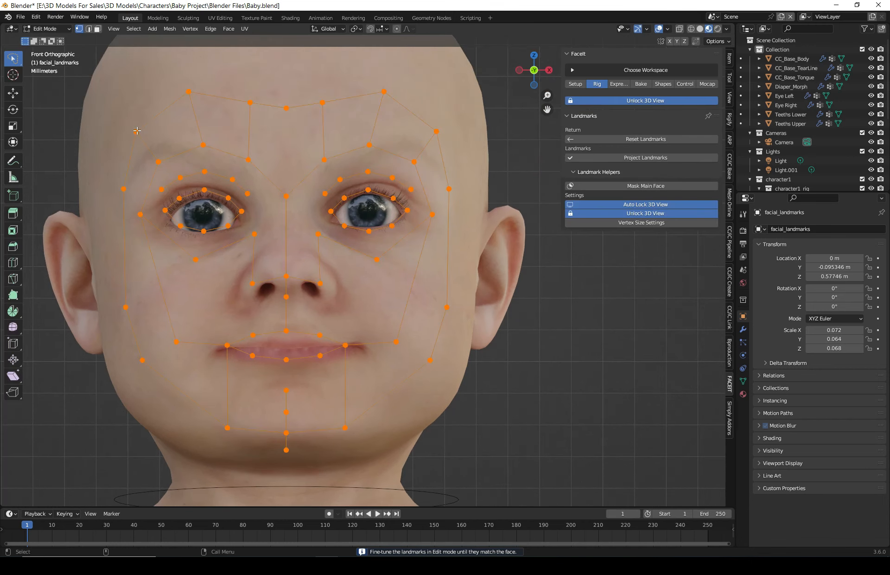
- Move the inner-corner and upper-lid landmark points of the left eye onto the eyelid edge
shift+middle_drag(386, 294, 448, 284)
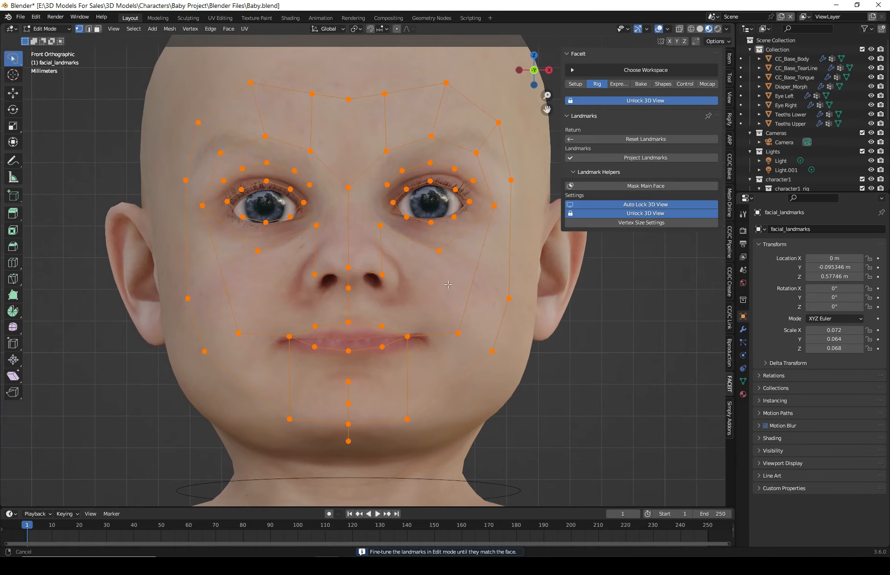
scroll(385, 115, up, 2)
shift+middle_drag(387, 116, 341, 196)
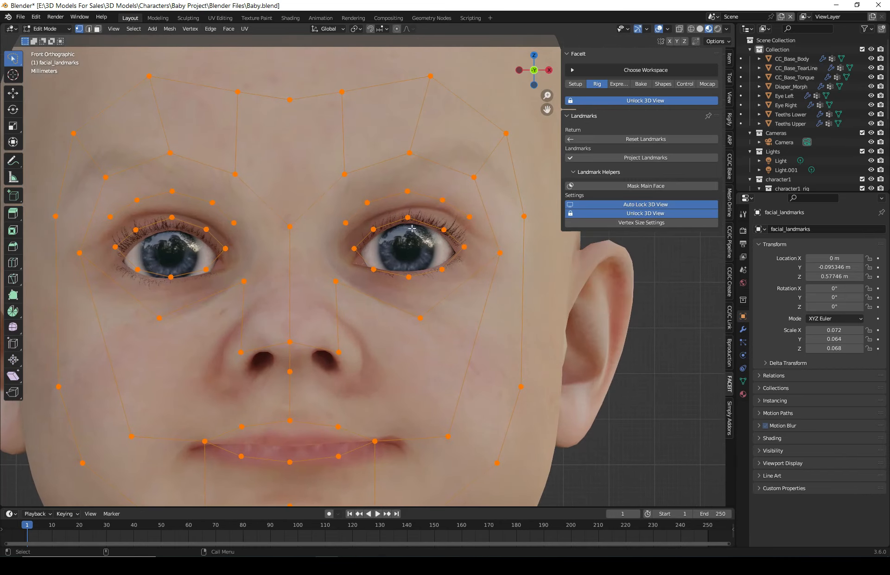
scroll(415, 224, up, 2)
scroll(416, 224, up, 3)
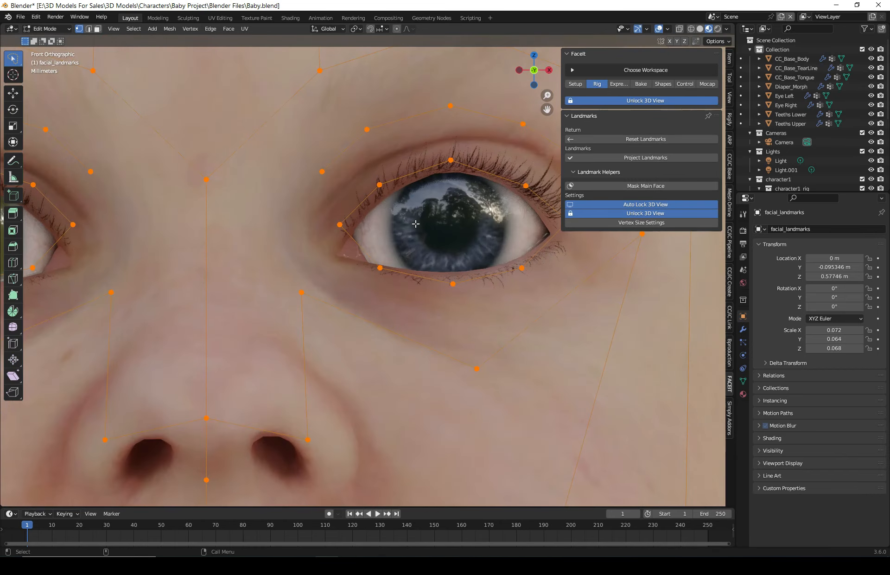
shift+middle_drag(439, 203, 334, 241)
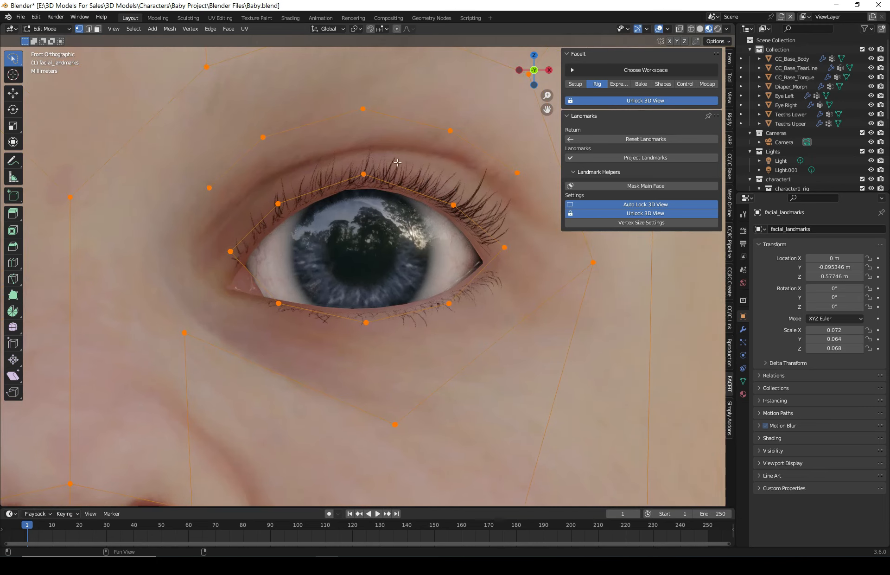
click(230, 251)
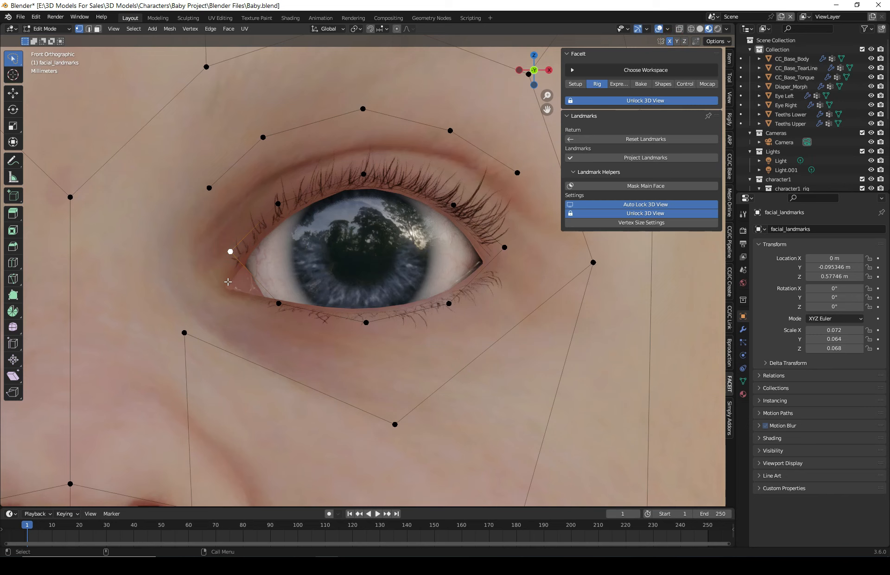
key(g)
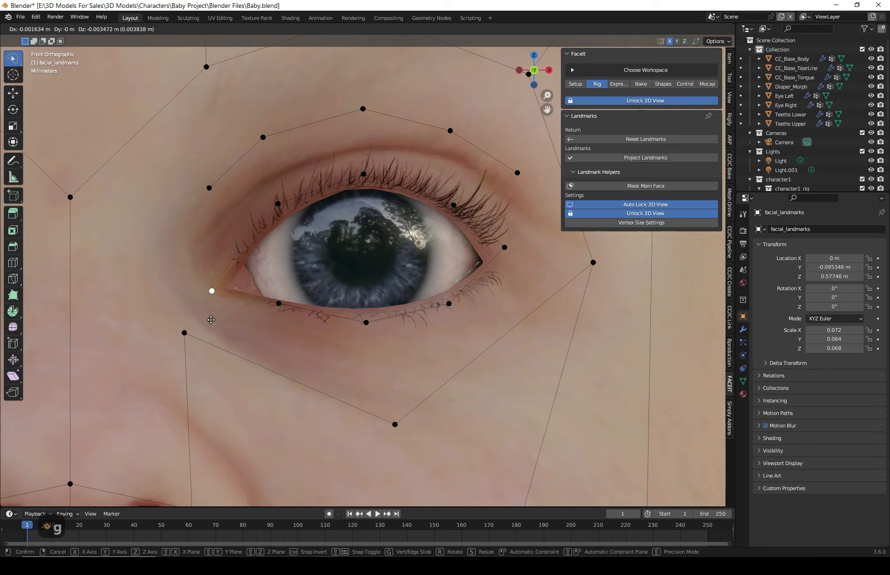
click(211, 320)
click(277, 203)
key(g)
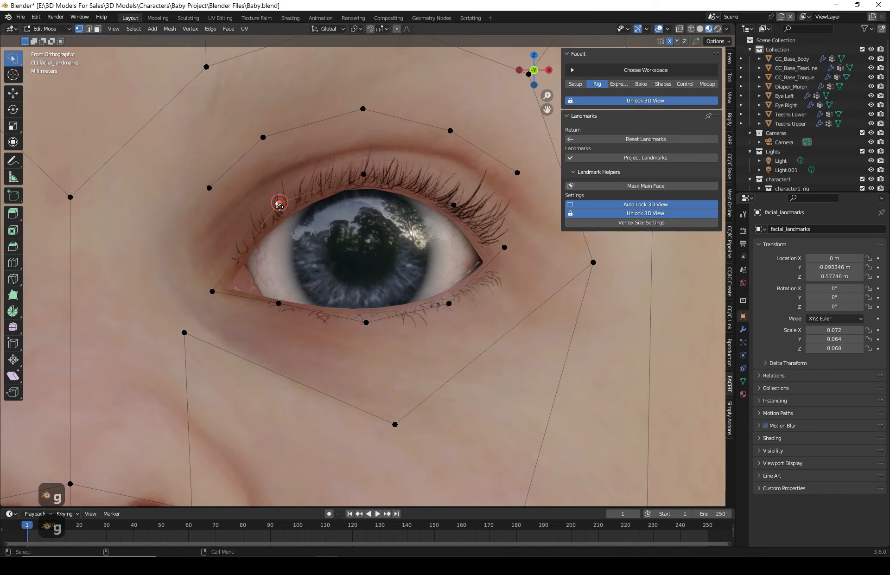
click(280, 214)
click(363, 174)
key(g)
click(361, 183)
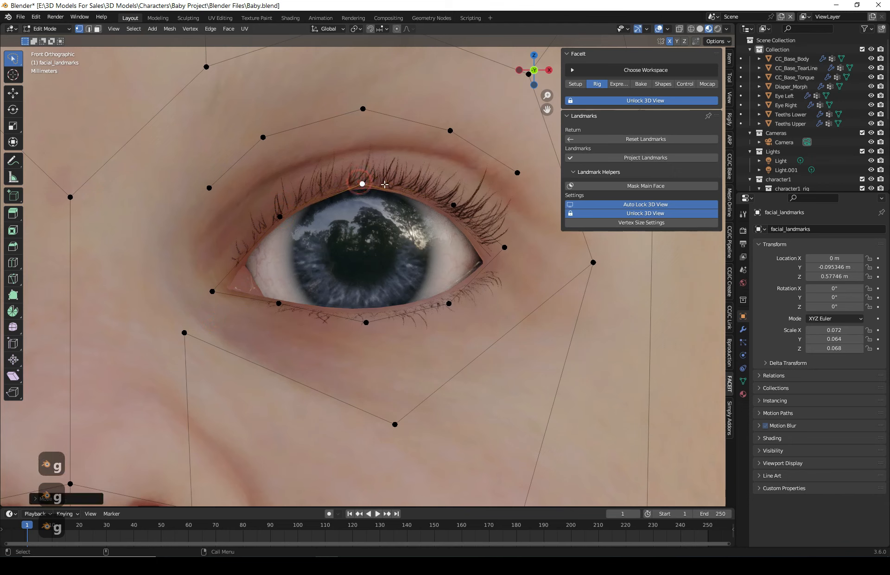
- Move the remaining upper-lid, outer-corner and lower-lid landmark points of the left eye onto the eyelid edge
click(453, 205)
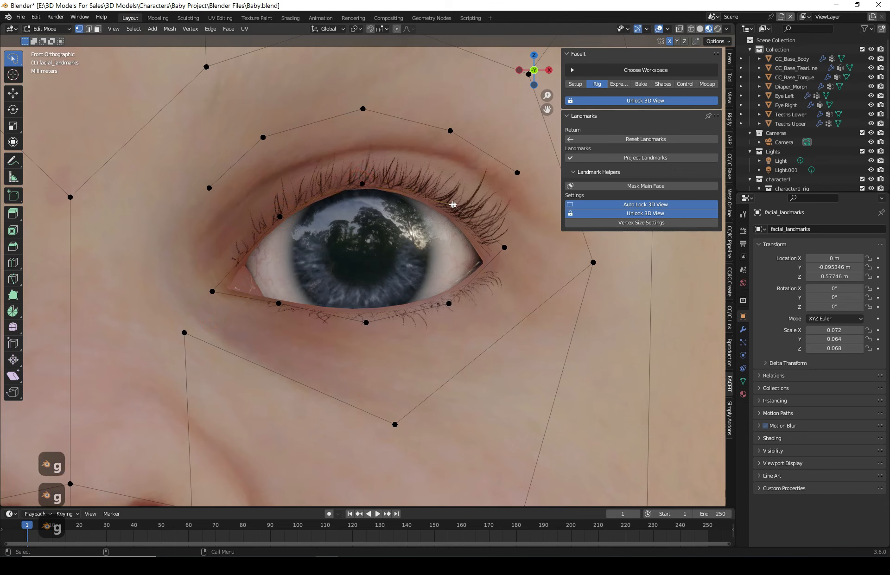
key(g)
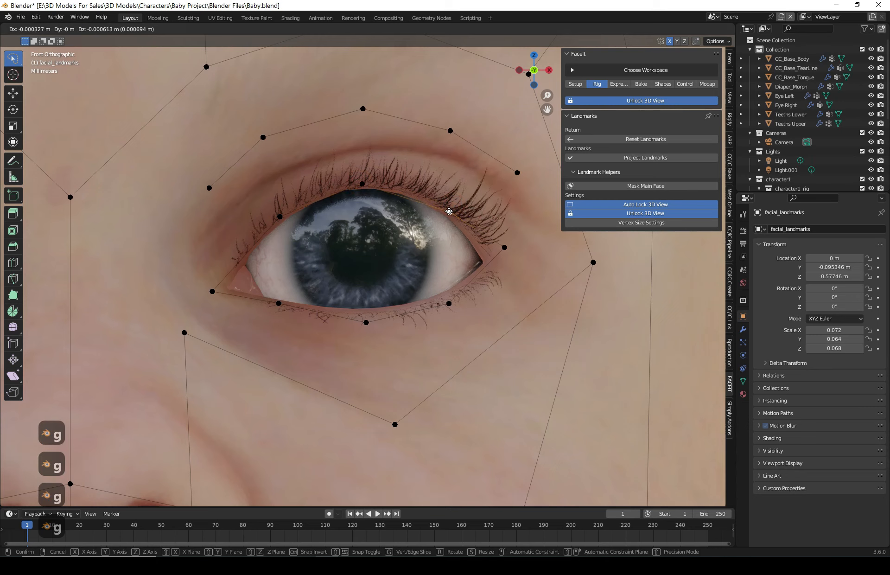
click(448, 211)
click(505, 247)
key(g)
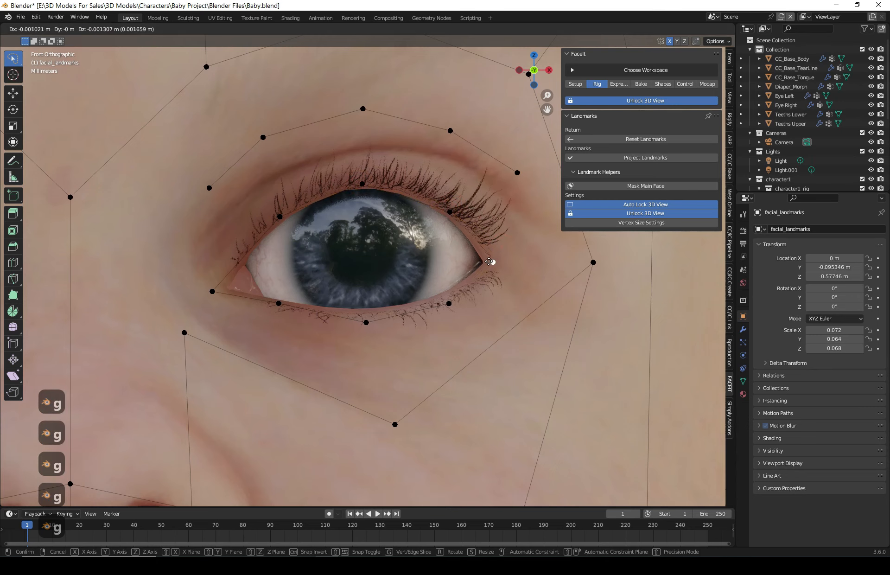
click(488, 264)
click(450, 301)
key(g)
click(443, 298)
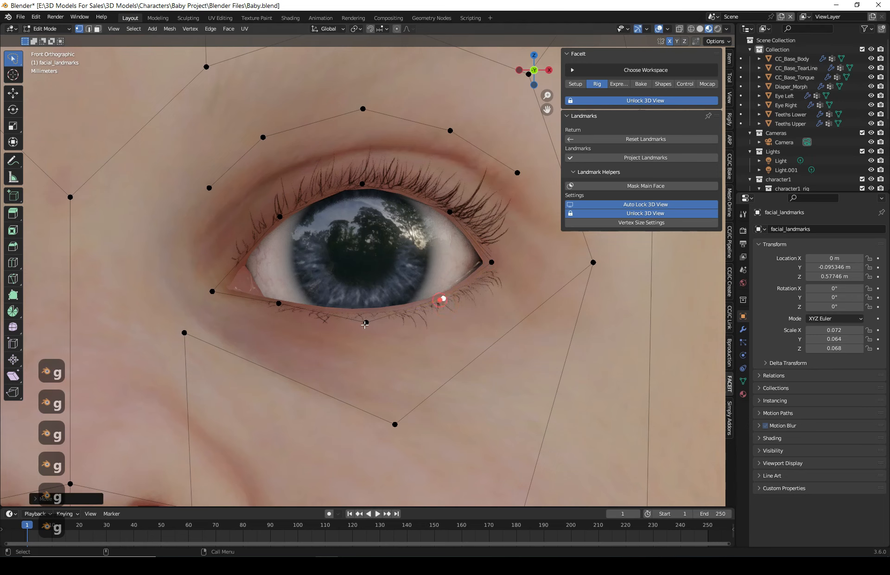
click(366, 321)
key(g)
click(363, 313)
click(278, 303)
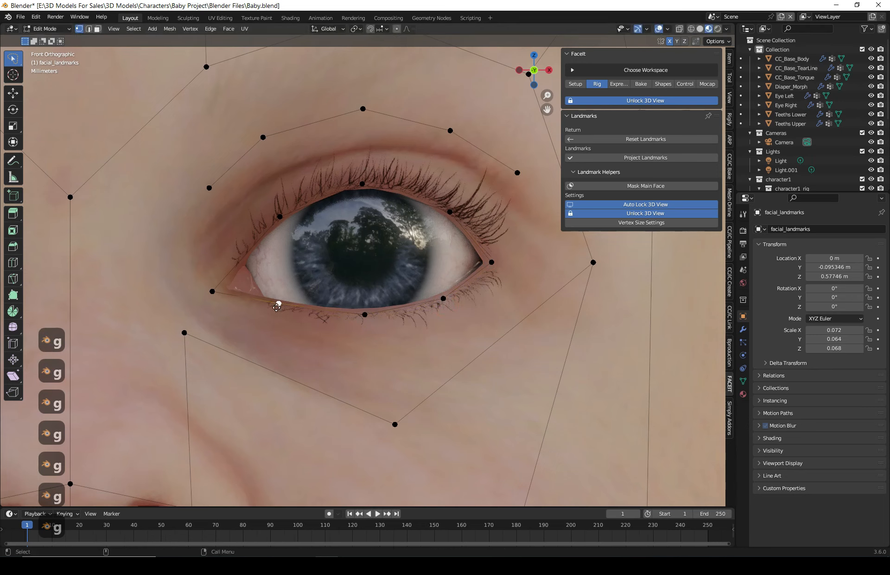
key(g)
click(277, 307)
click(491, 261)
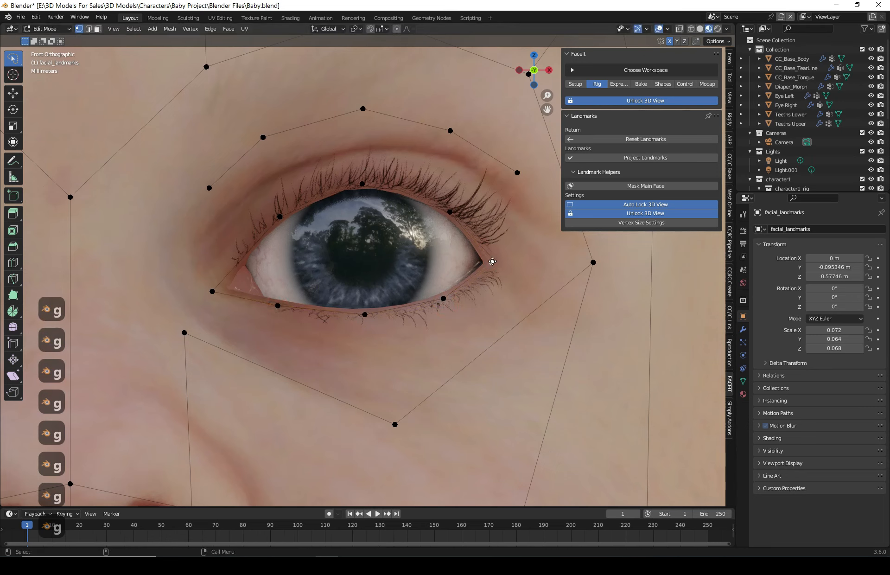
key(g)
click(493, 261)
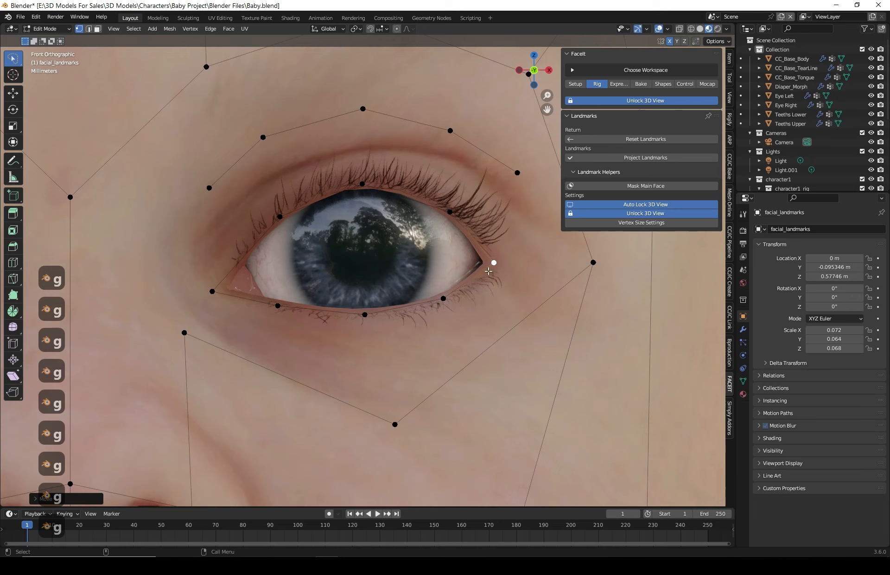
- Nudge the left eye's outer lower-lid landmark point onto the lower eyelid edge
click(440, 296)
key(g)
click(441, 297)
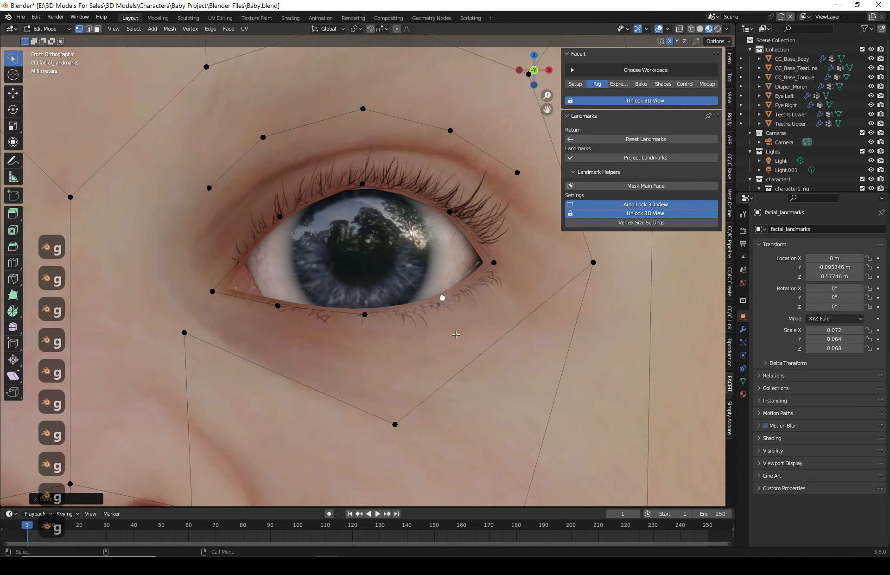
scroll(366, 310, down, 4)
scroll(360, 192, up, 2)
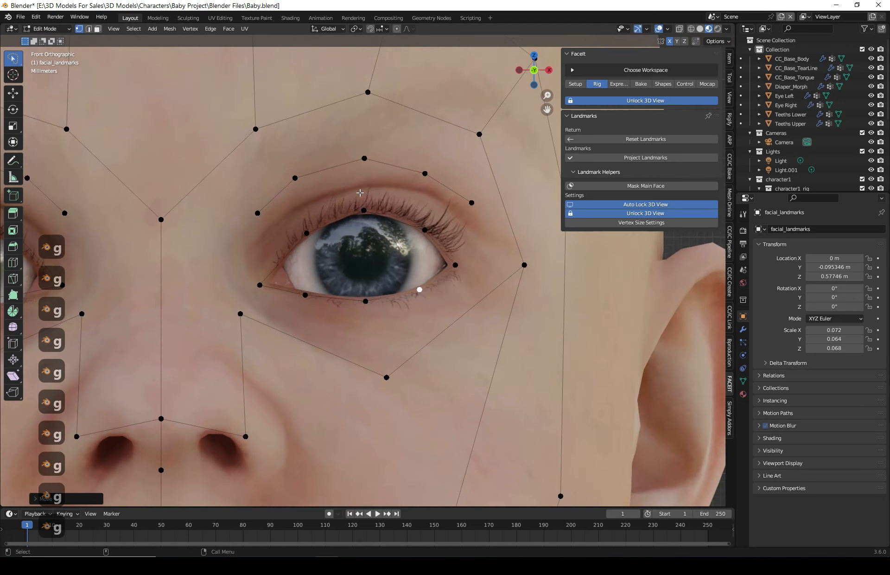
- Select the left eye's upper crease landmark loop with its linked points and move it down onto the eyelid crease
click(312, 173)
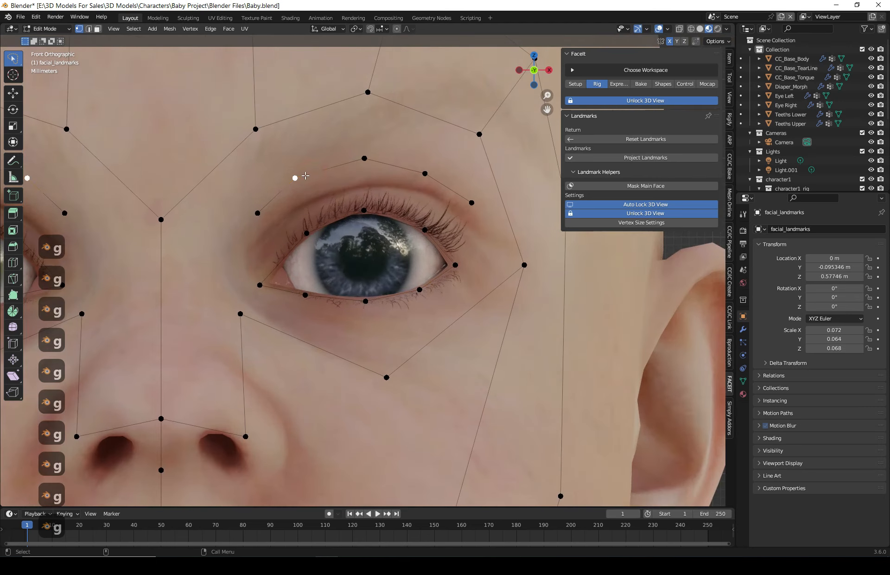
key(l)
scroll(306, 176, up, 3)
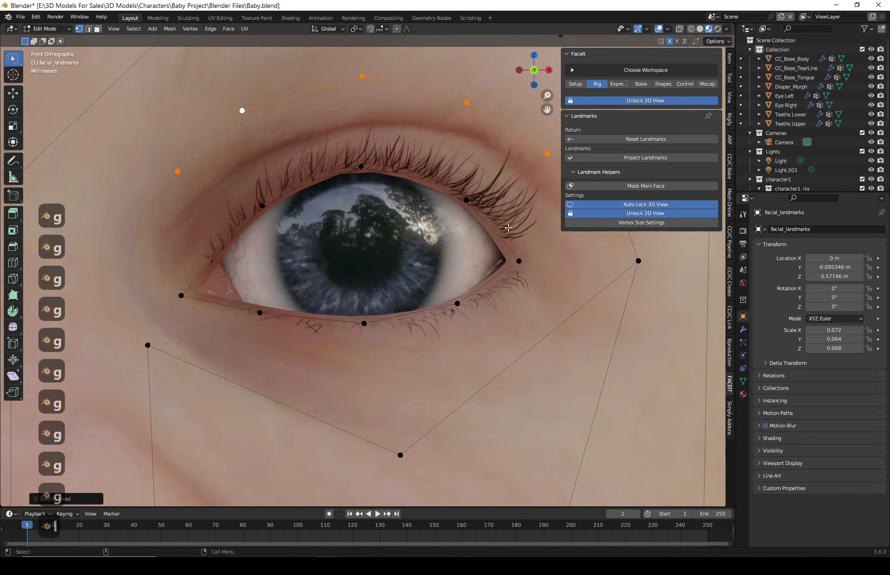
key(g)
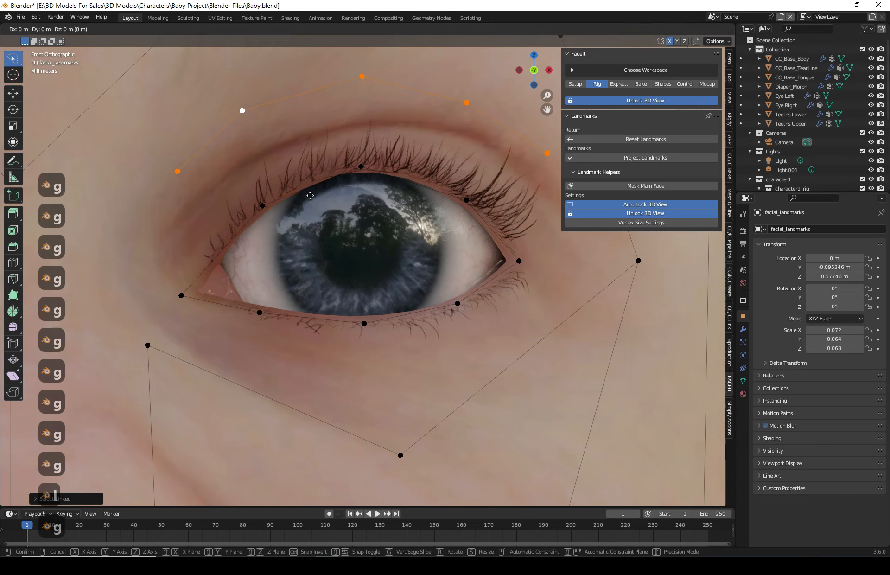
click(314, 262)
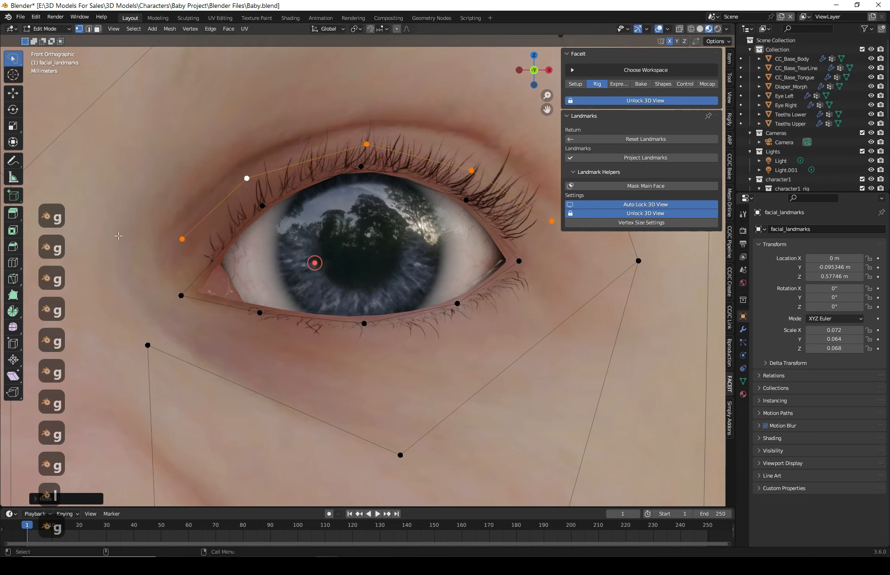
- Reposition the inner-corner and upper crease landmark points around the left eye to follow the crease
click(183, 239)
key(g)
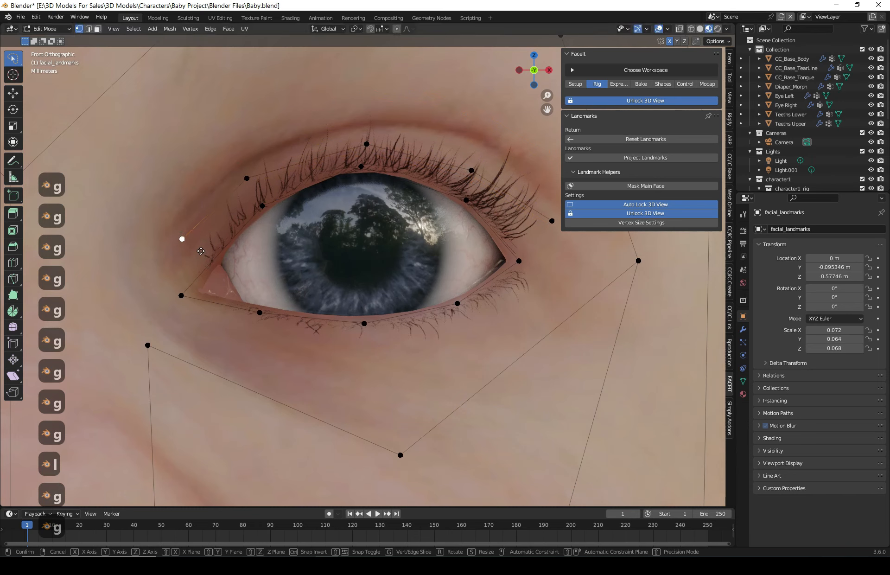
click(204, 253)
click(244, 181)
key(g)
- Move the remaining crease landmark points near the left eye's inner and outer corners closer to the eye
key(g)
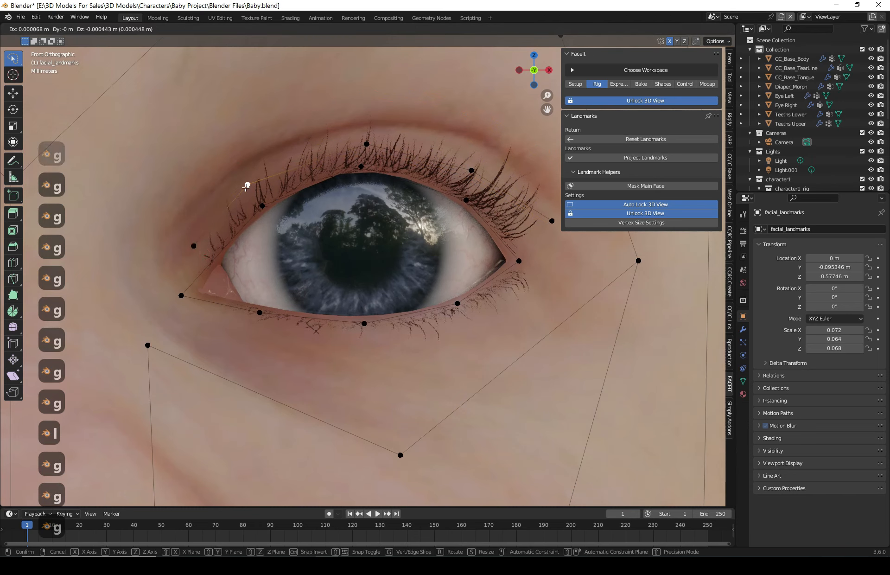
click(245, 191)
click(194, 246)
key(g)
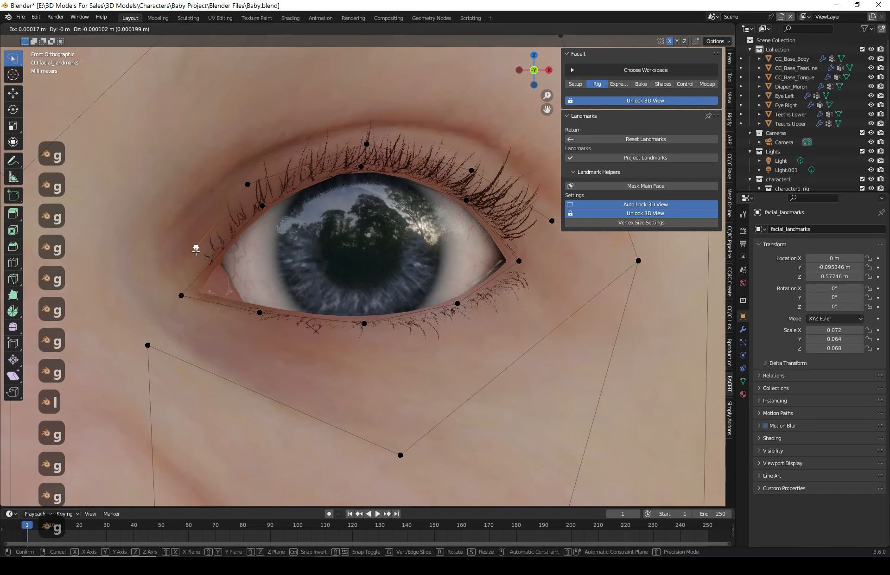
click(195, 248)
click(552, 220)
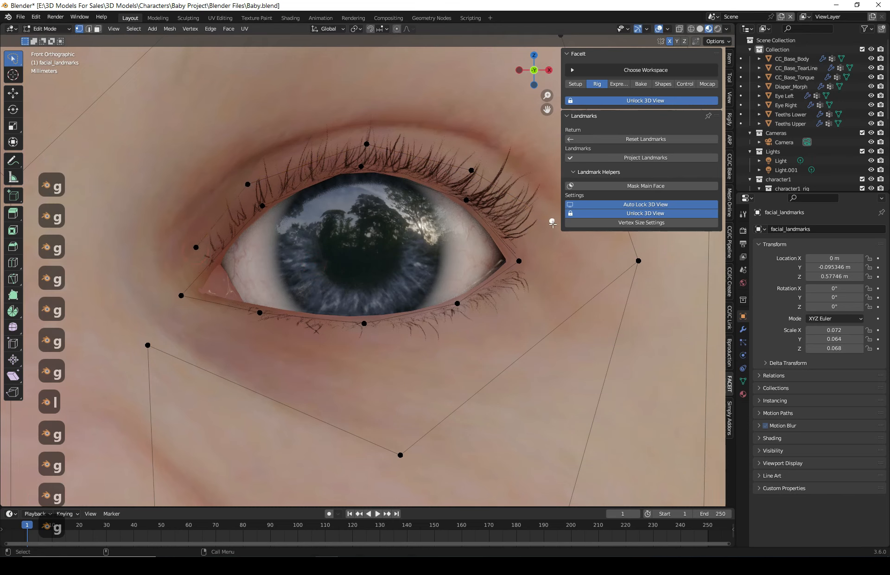
key(g)
click(526, 237)
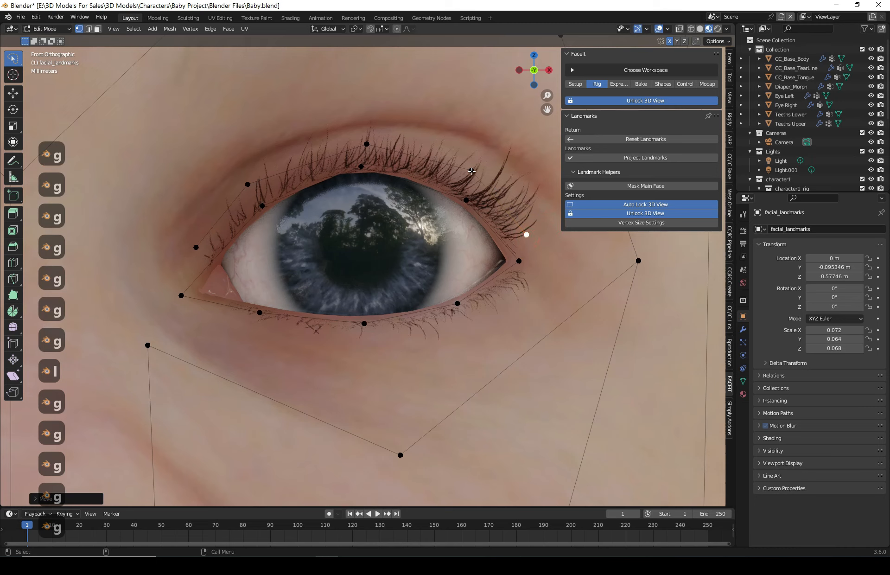
- Inspect the landmark fit across the whole face and both eyes
scroll(364, 253, down, 1)
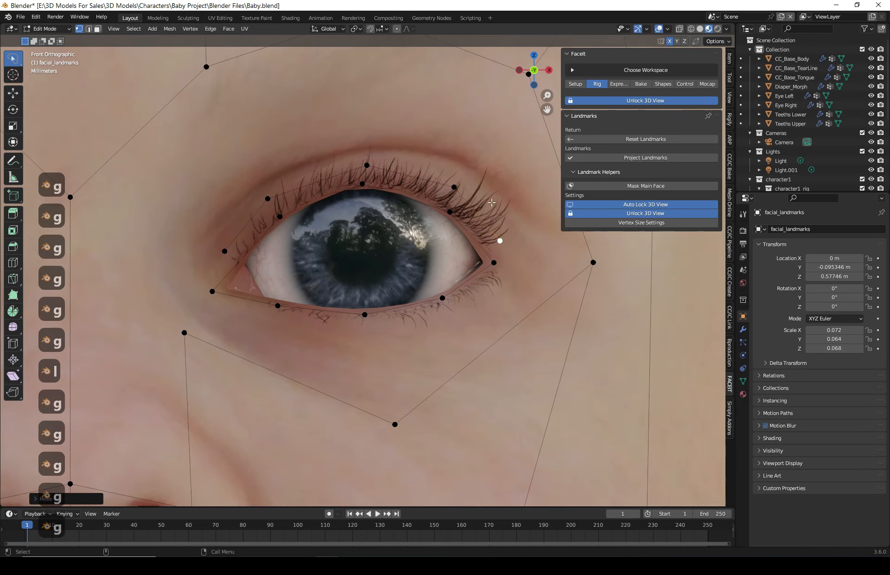
scroll(293, 278, down, 5)
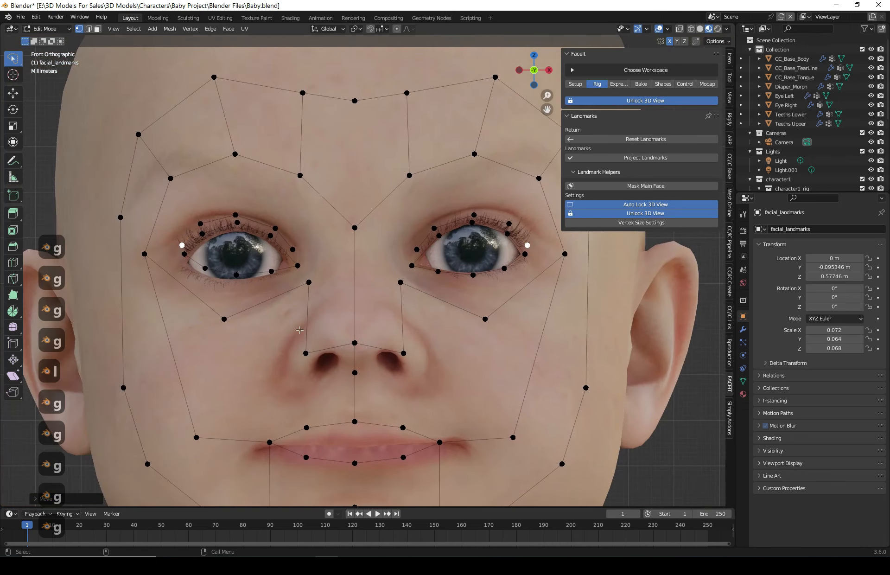
scroll(221, 272, up, 3)
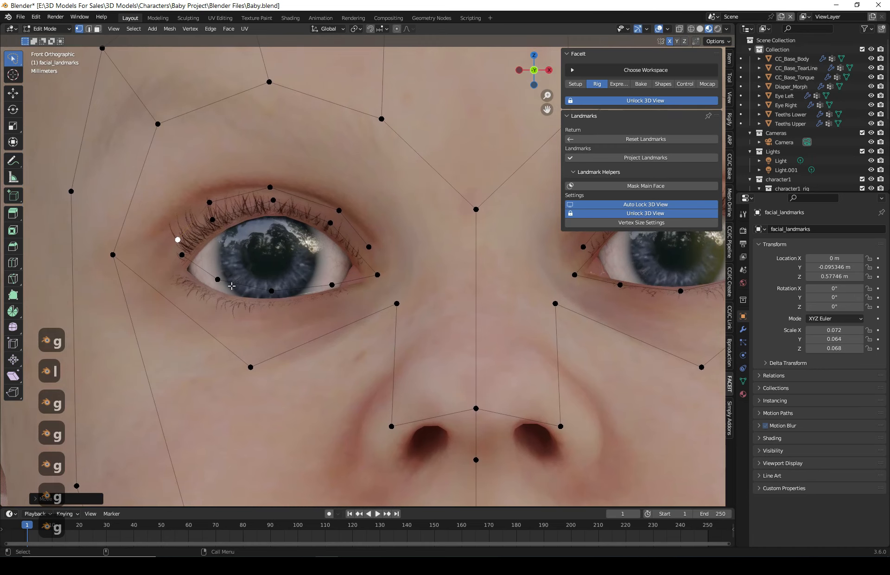
scroll(231, 286, down, 6)
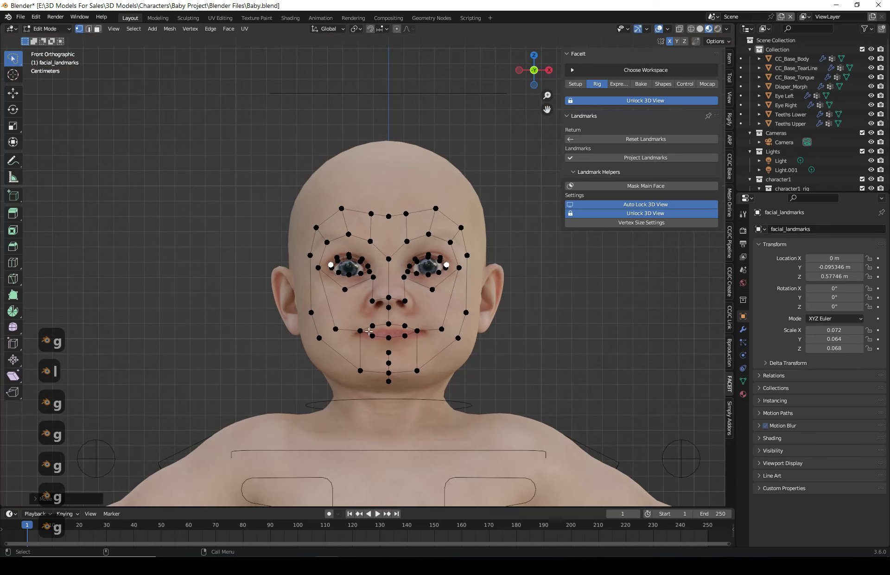
scroll(369, 330, up, 4)
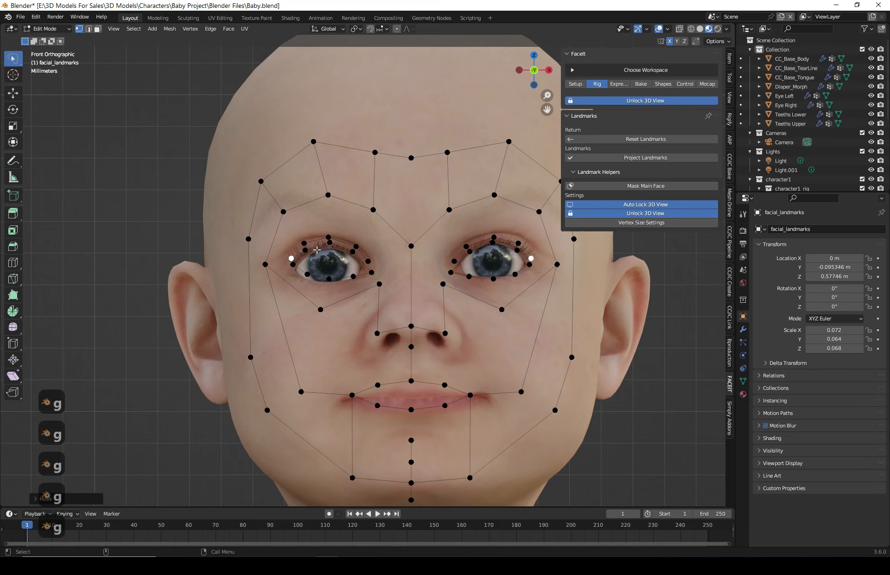
scroll(317, 250, up, 2)
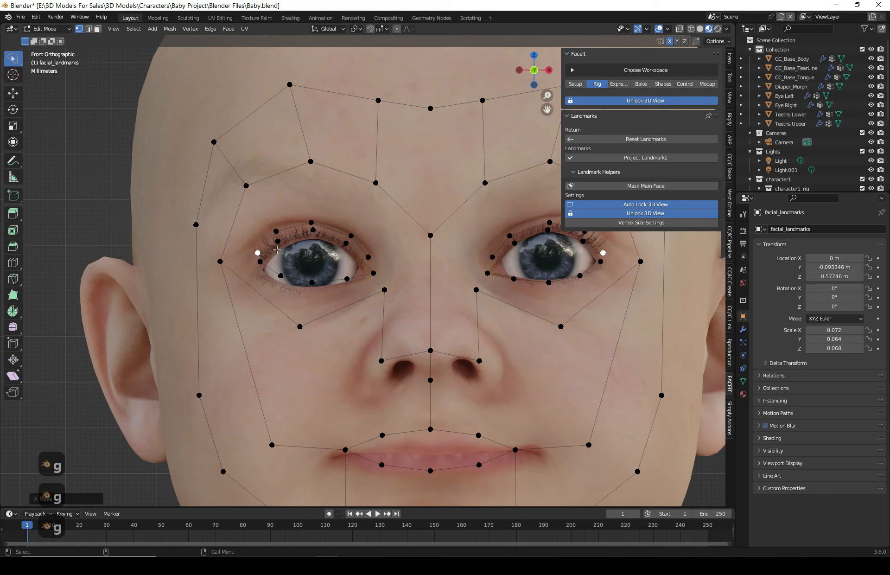
scroll(291, 262, up, 3)
scroll(229, 241, up, 3)
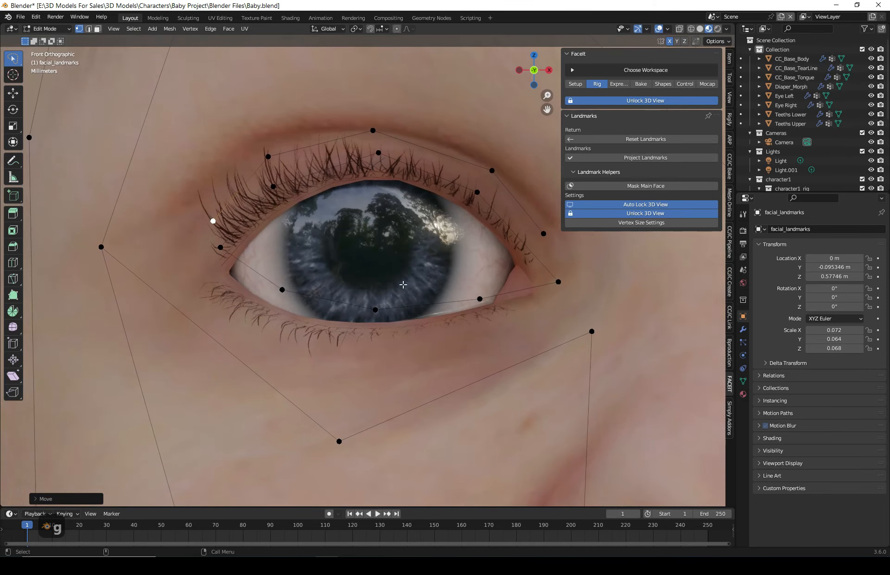
click(220, 248)
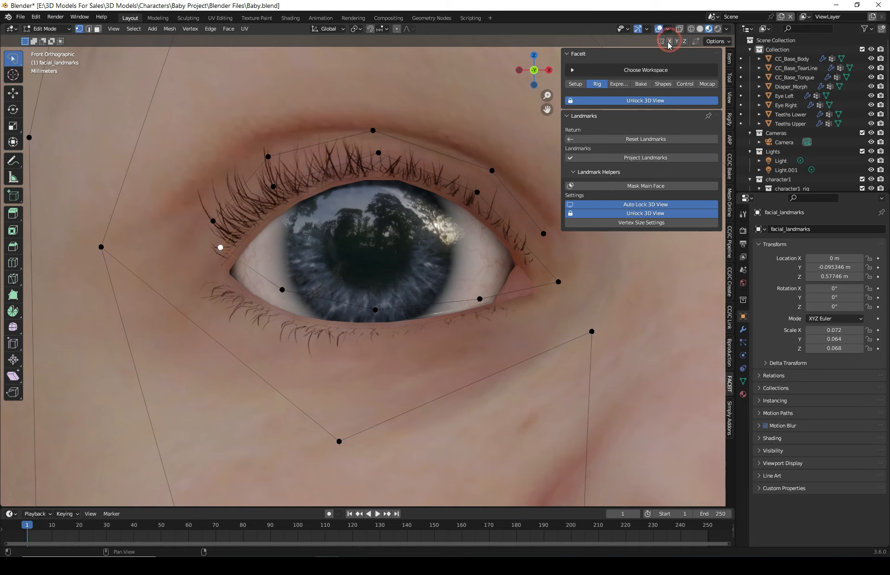
click(220, 248)
key(g)
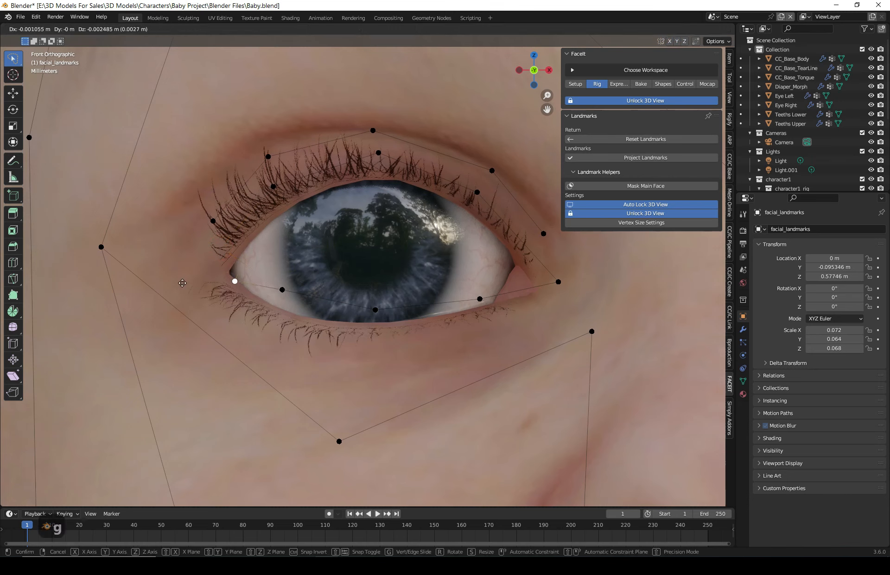
key(Escape)
- Move the right eye's outer-corner landmark point onto the outer corner of the eyelids
click(558, 282)
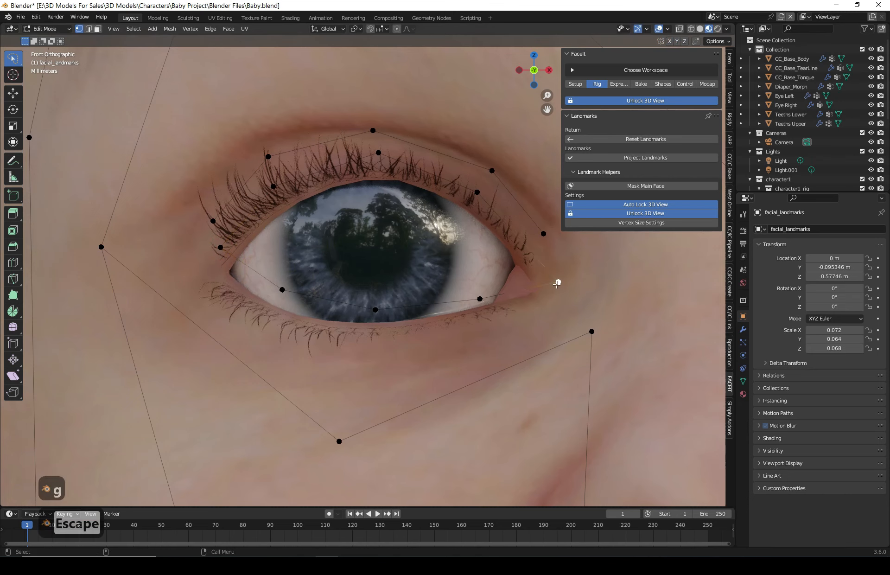
key(g)
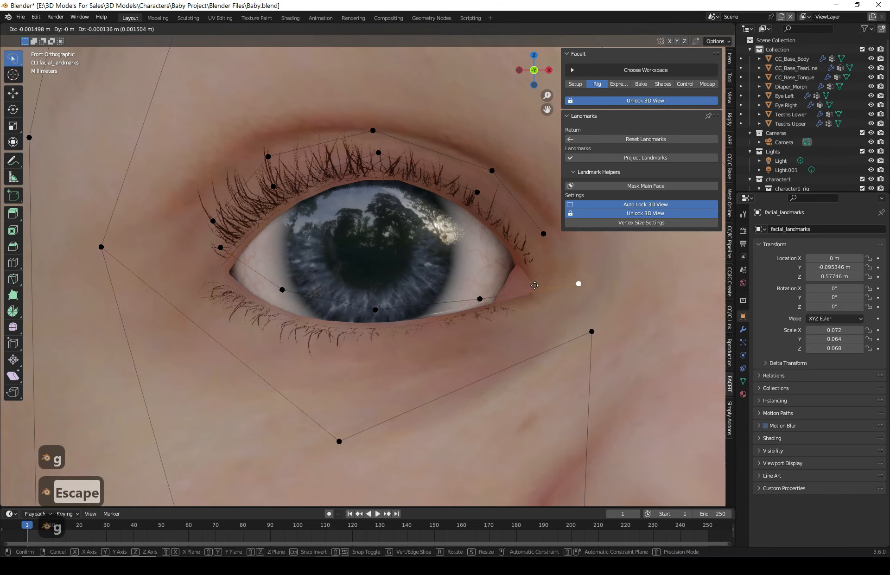
click(533, 280)
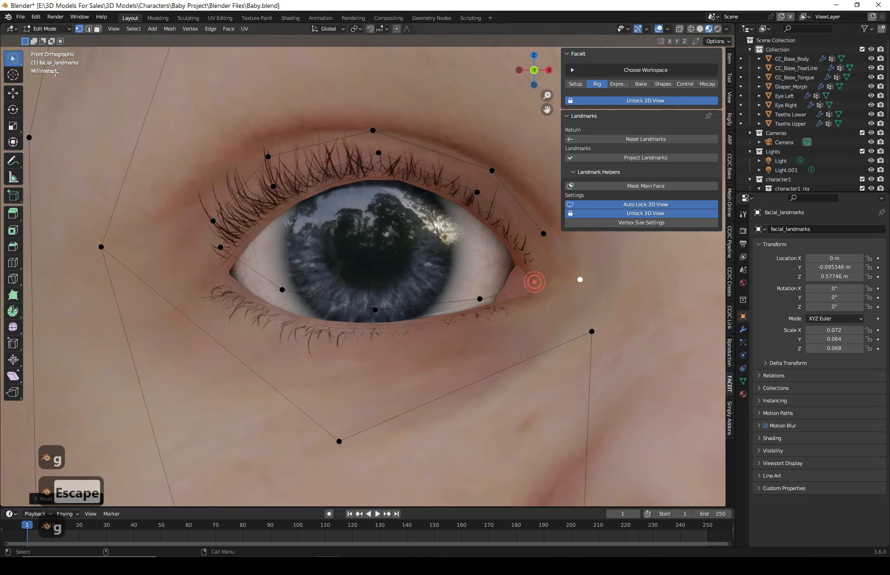
click(14, 94)
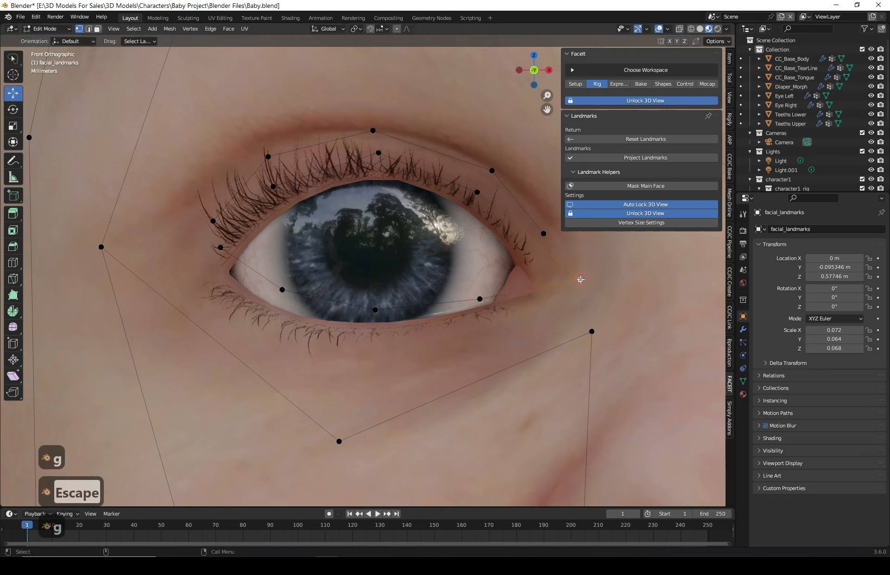
key(g)
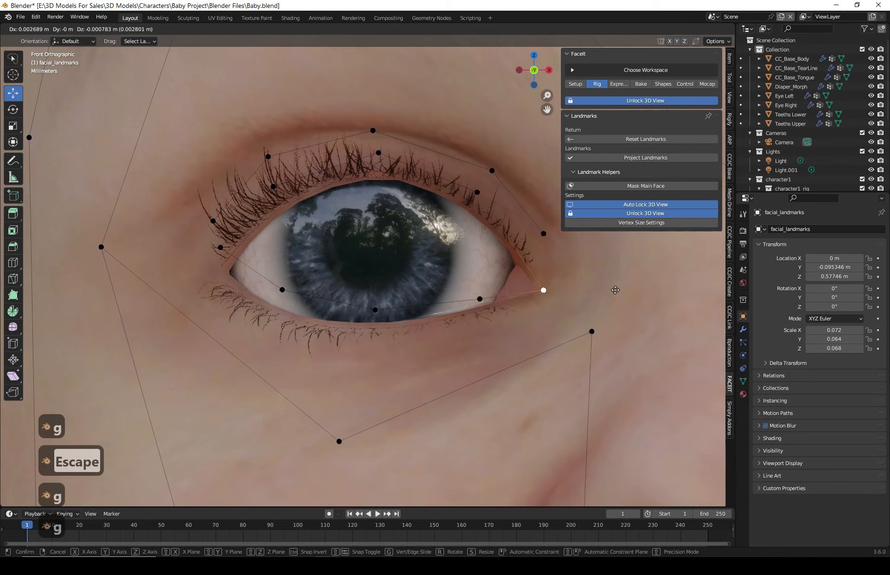
click(615, 290)
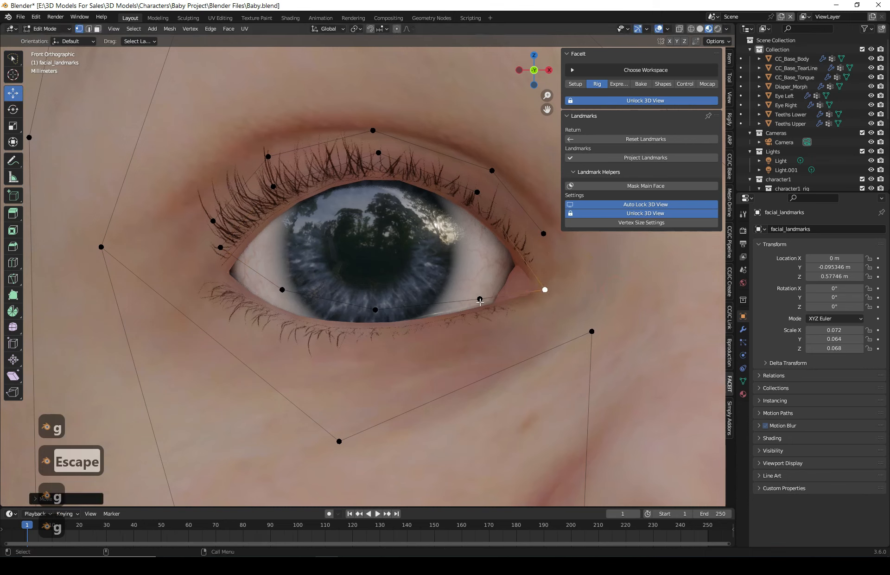
- Move the right eye's lower-lid landmark points down onto the lower eyelid edge
click(479, 300)
key(g)
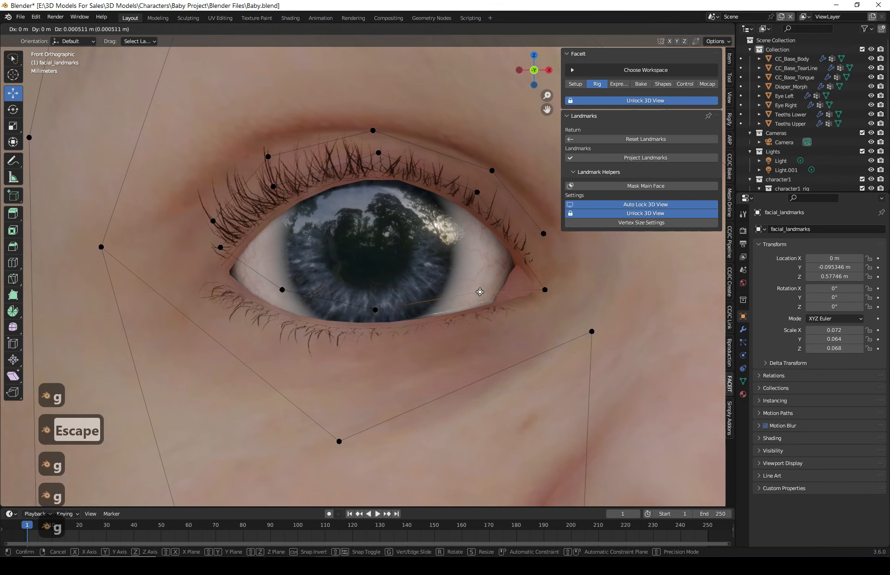
click(480, 321)
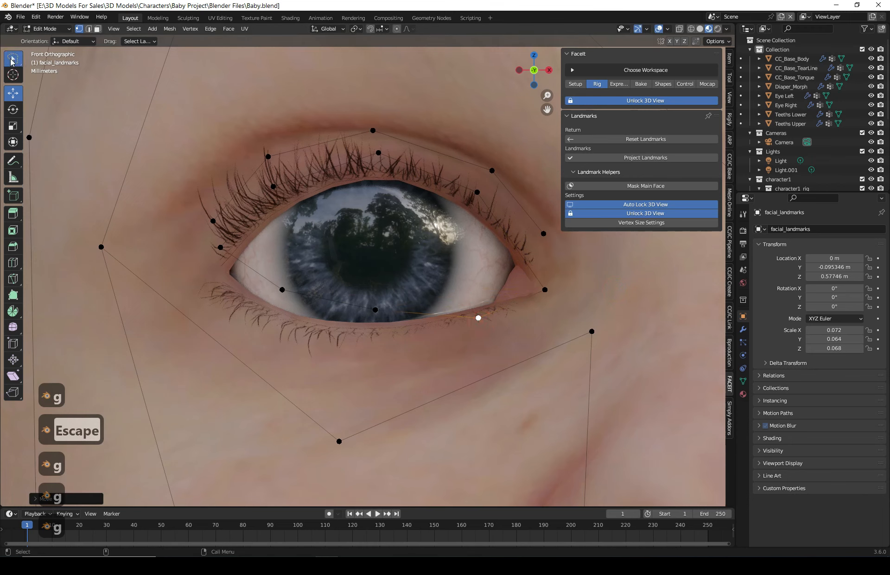
key(g)
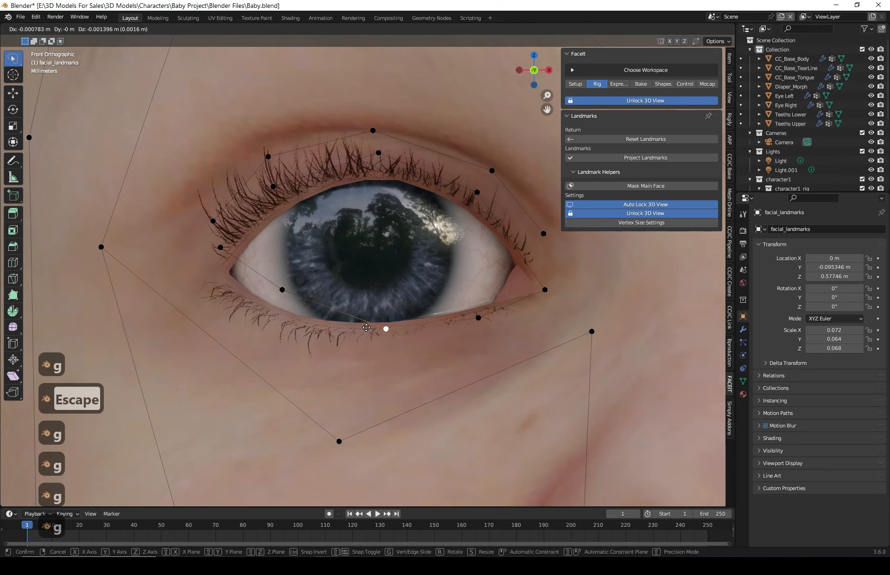
click(386, 329)
key(g)
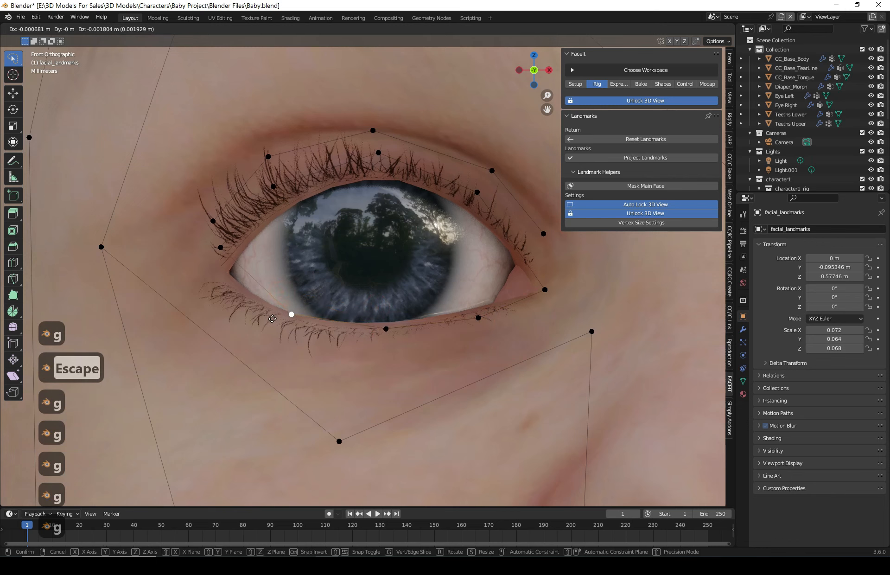
click(292, 316)
- Move the right eye's inner-corner landmark point down to the eye corner and refine the lower-lid points along the edge
click(220, 247)
key(g)
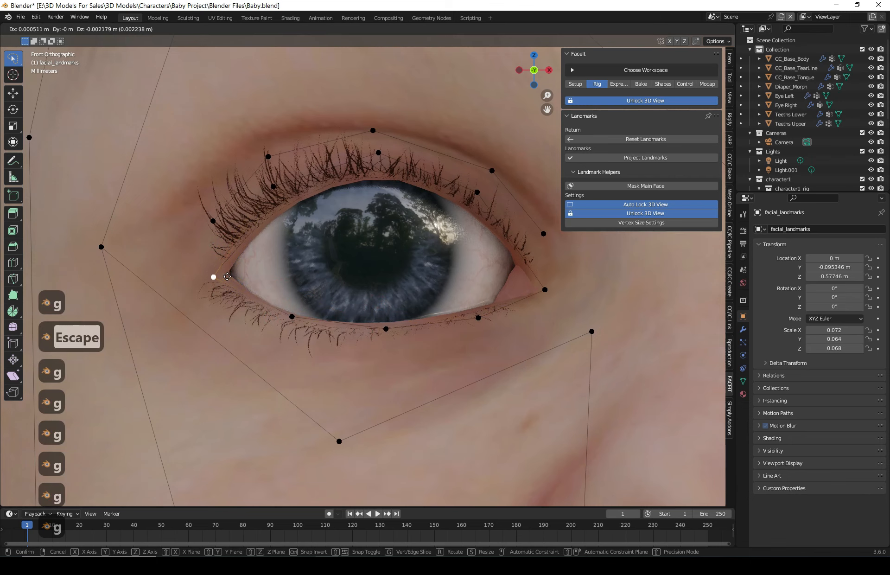
click(218, 273)
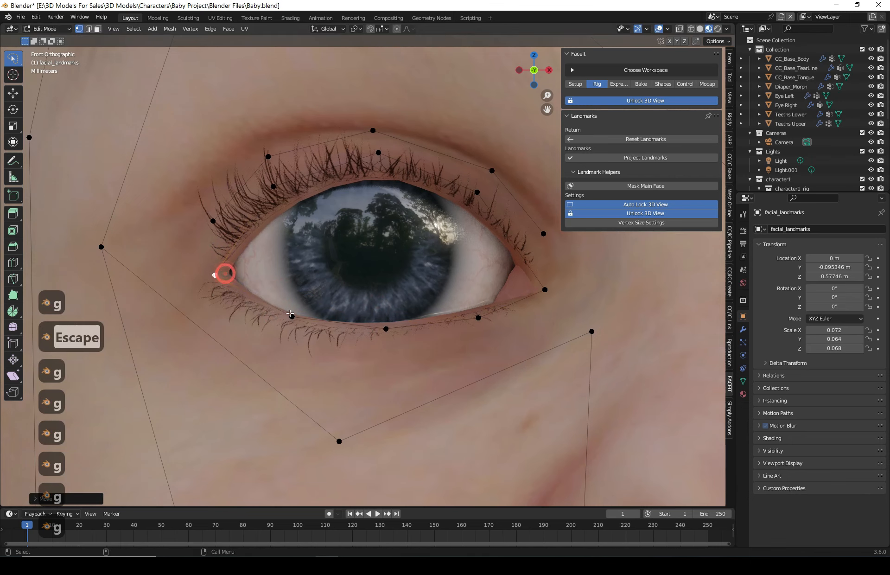
click(384, 328)
key(g)
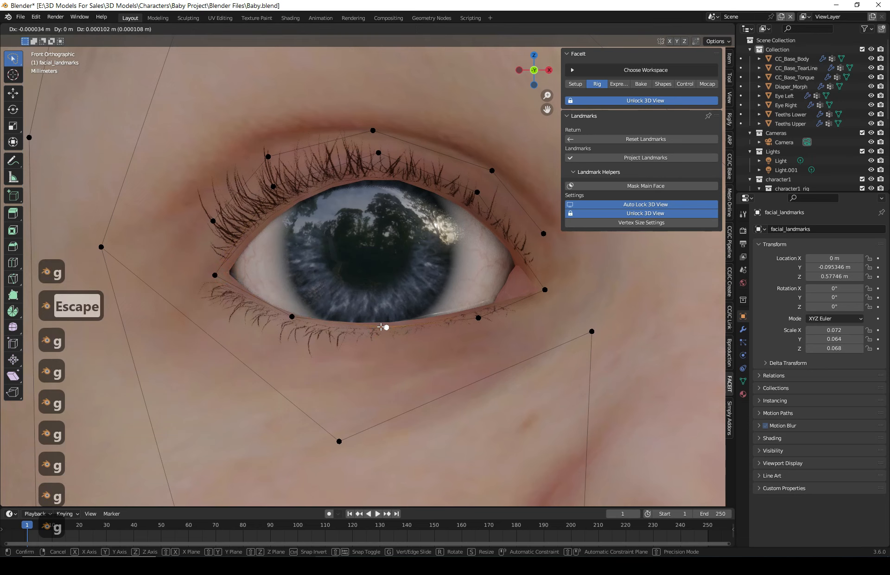
click(383, 327)
click(291, 318)
key(g)
click(291, 318)
key(g)
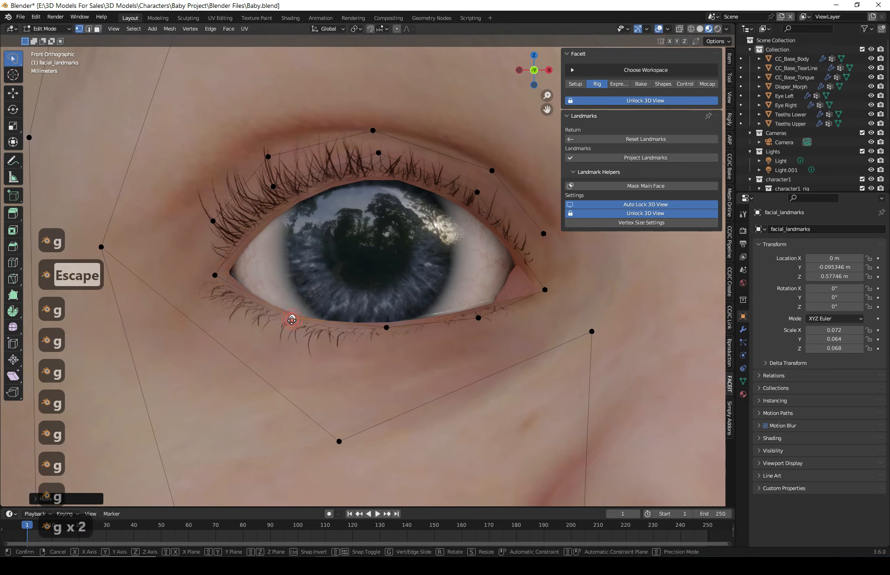
click(292, 320)
- Refine the right eye's lower-lid outer point and outer-corner point so they sit on the eyelid edge
click(479, 317)
key(g)
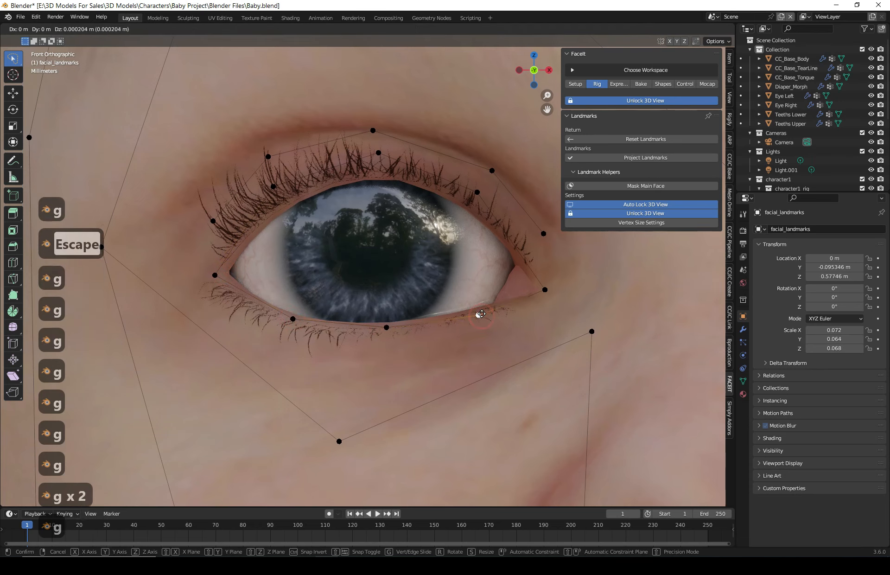
click(481, 310)
click(545, 290)
key(g)
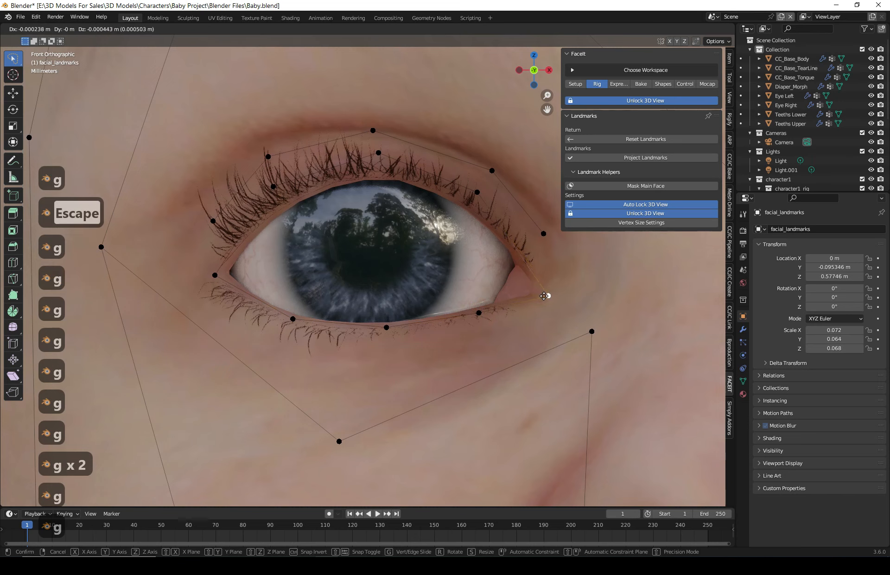
click(546, 295)
- Move the right eye's upper-lid landmark points down onto the upper eyelid edge
click(222, 207)
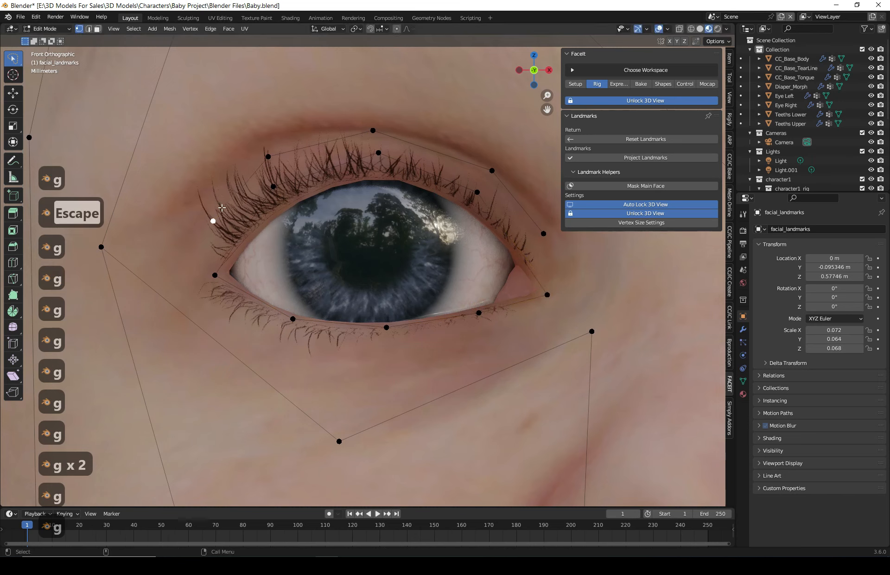
click(272, 186)
key(g)
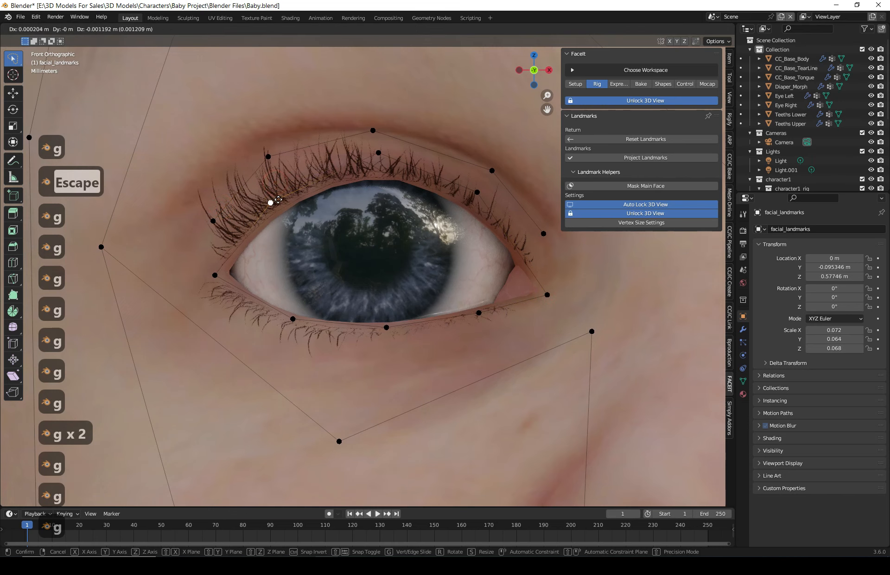
click(277, 196)
click(375, 154)
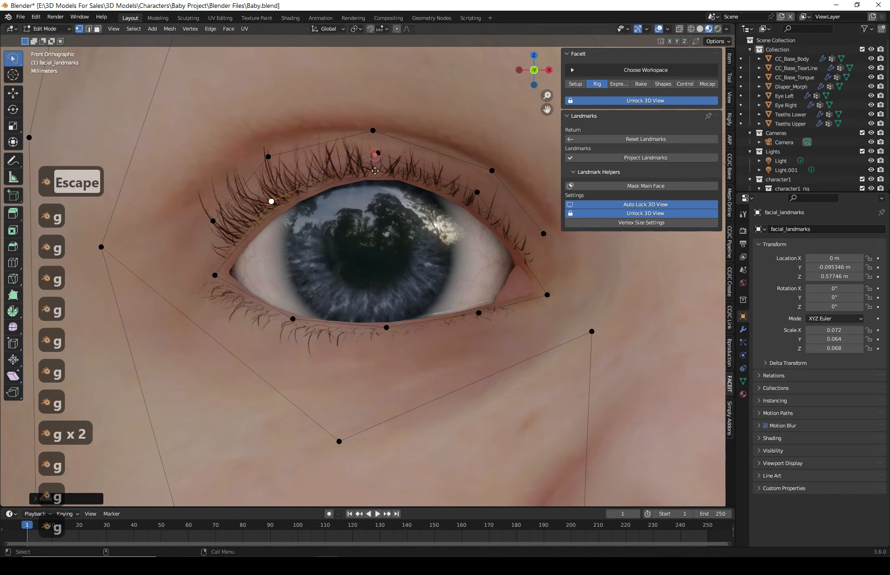
key(g)
click(375, 174)
click(477, 192)
key(g)
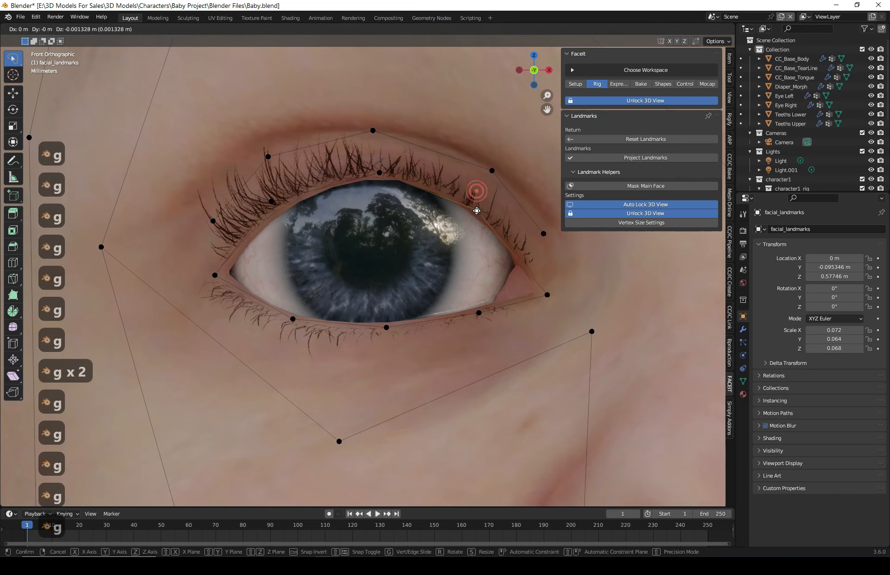
click(477, 210)
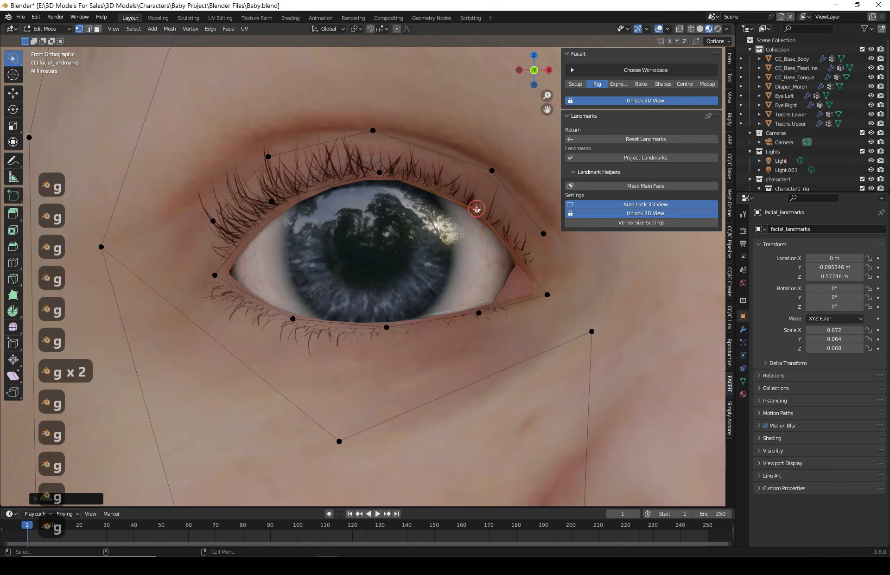
click(272, 206)
key(g)
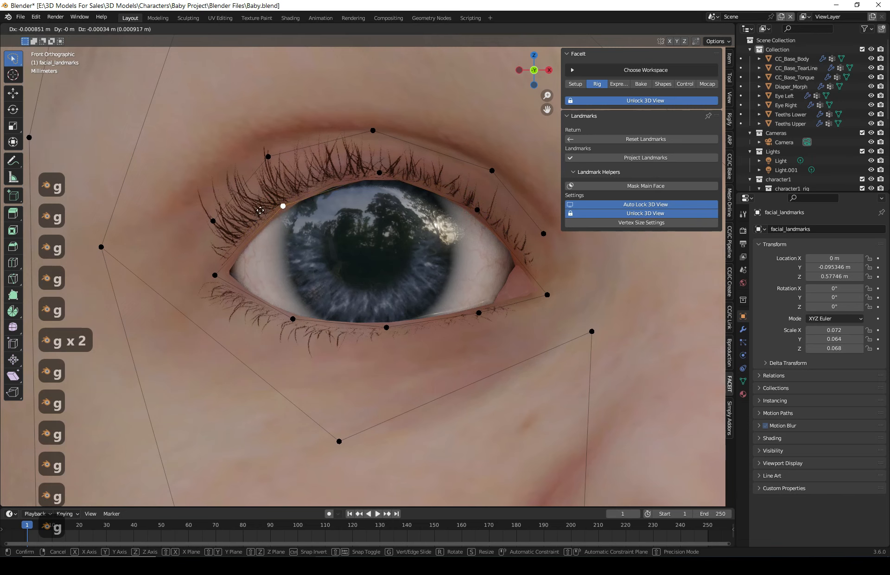
click(260, 210)
- Move the right eye's linked outer landmark ring down closer to the eyelids and adjust its outer point
click(374, 131)
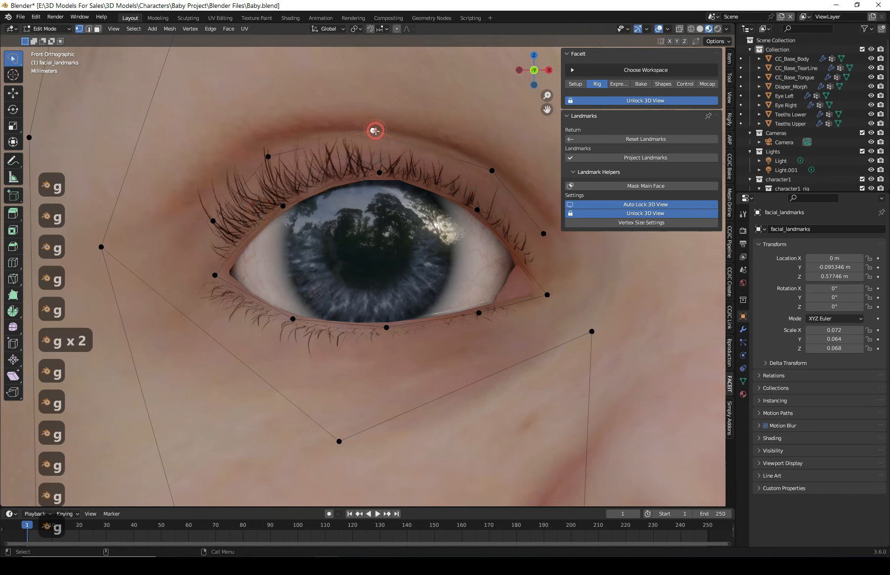
key(l)
key(g)
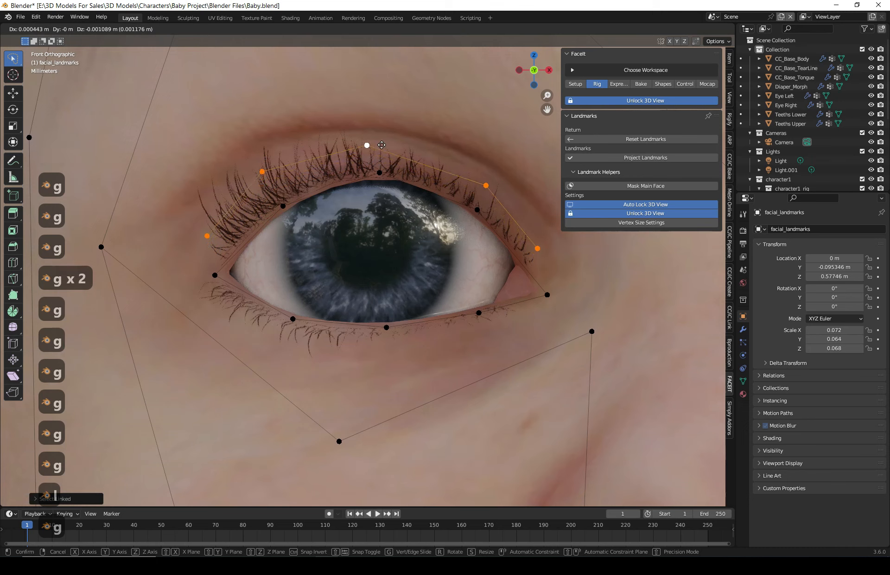
click(382, 145)
click(537, 249)
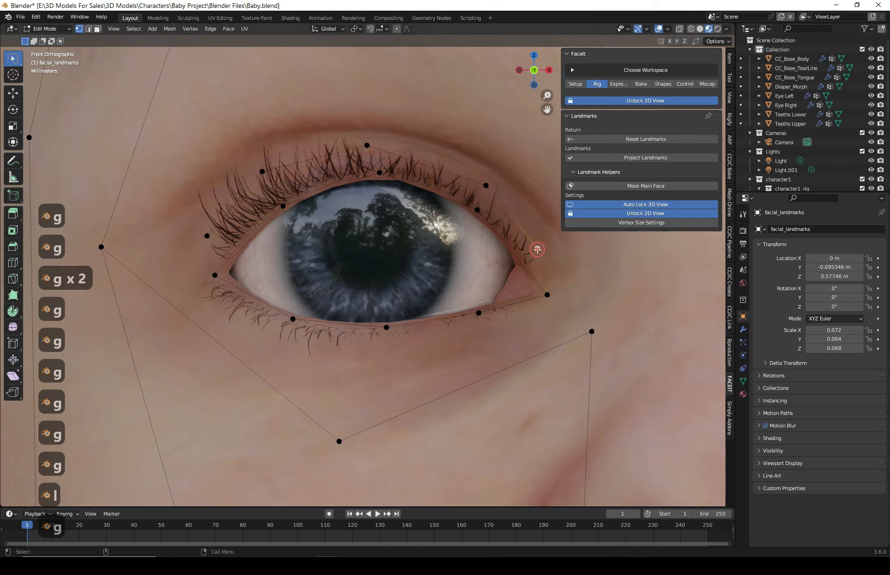
key(g)
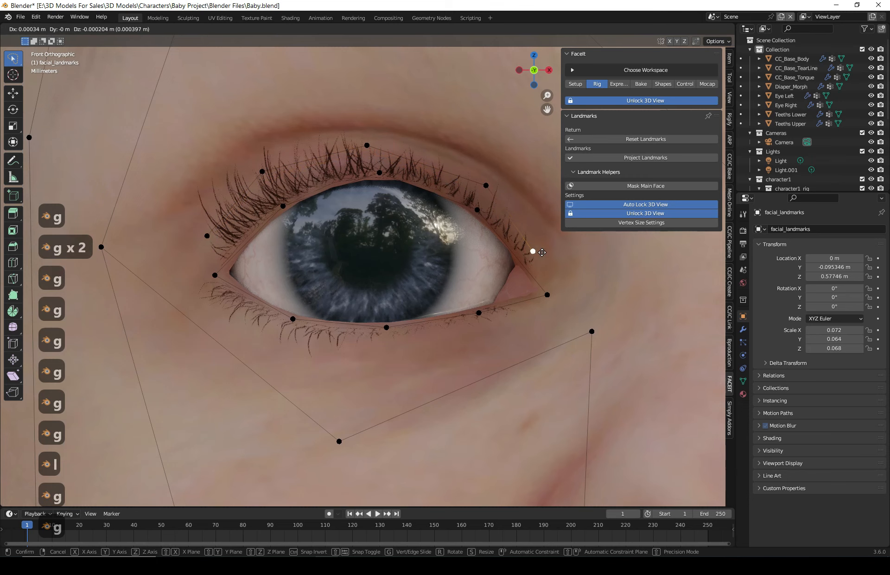
click(540, 252)
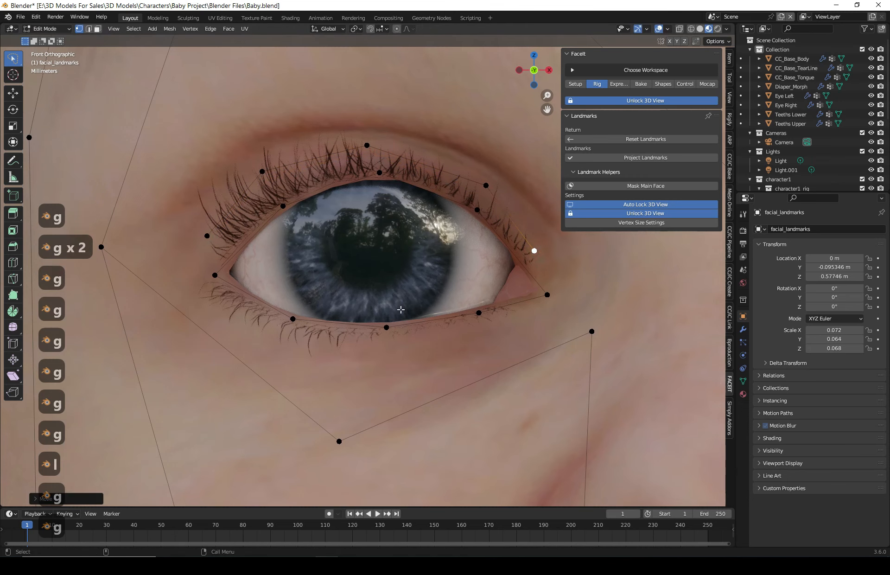
- Toggle X-axis mirror editing for the landmark mesh
scroll(400, 309, down, 5)
shift+middle_drag(613, 353, 422, 280)
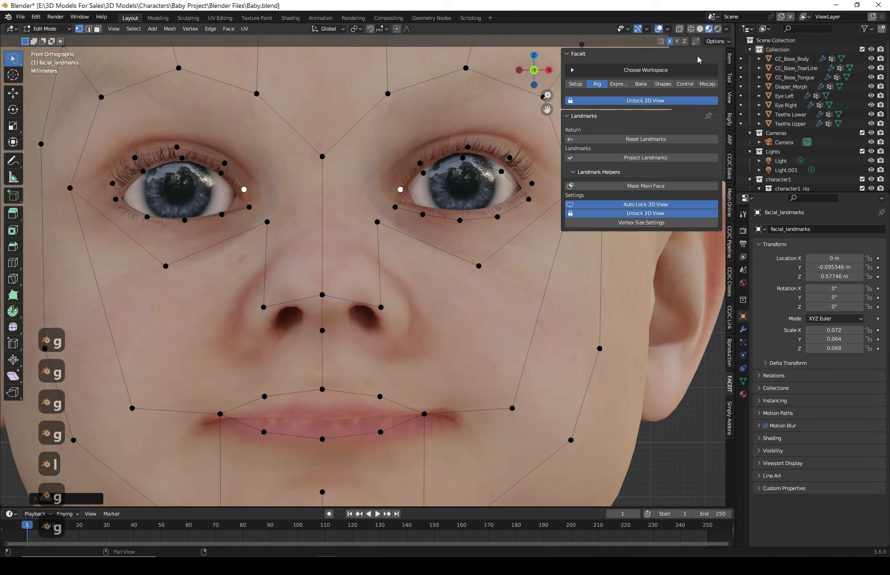
click(670, 40)
click(399, 191)
key(g)
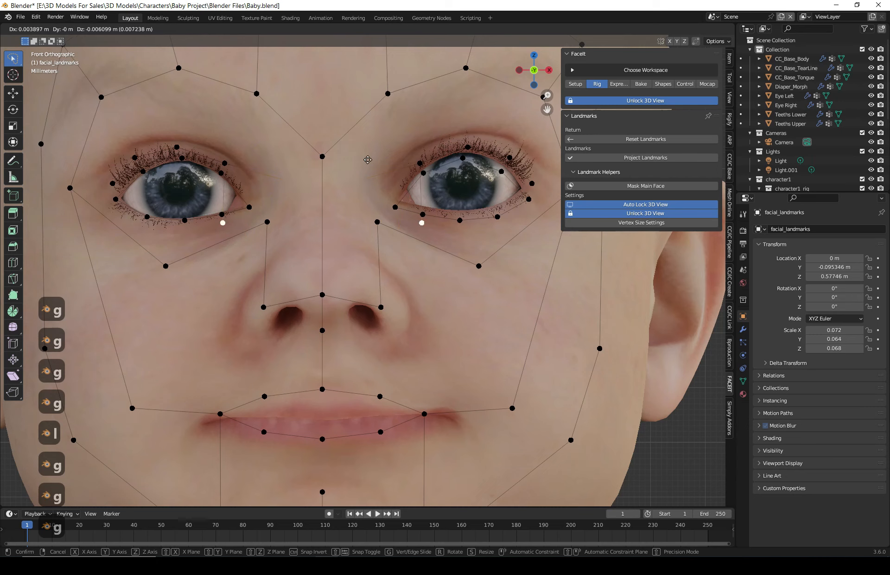
key(Escape)
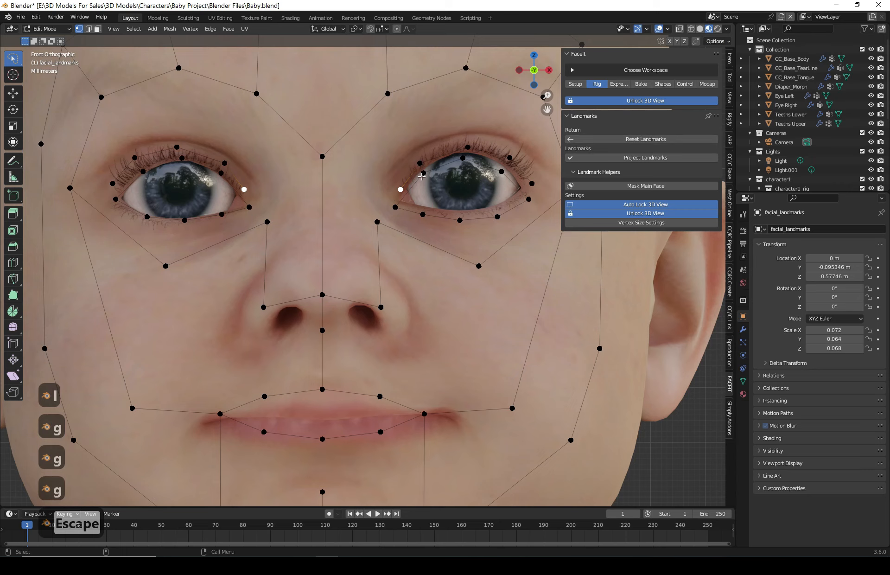
- Move the nostril-side landmark points outward and down, and lower the nose's bottom centre point
click(384, 307)
key(g)
click(408, 340)
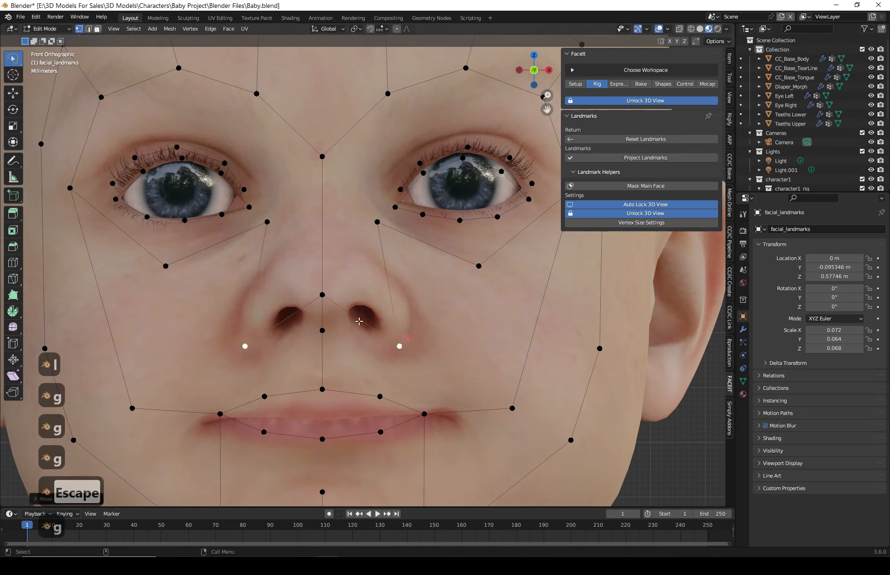
click(323, 296)
click(322, 331)
key(g)
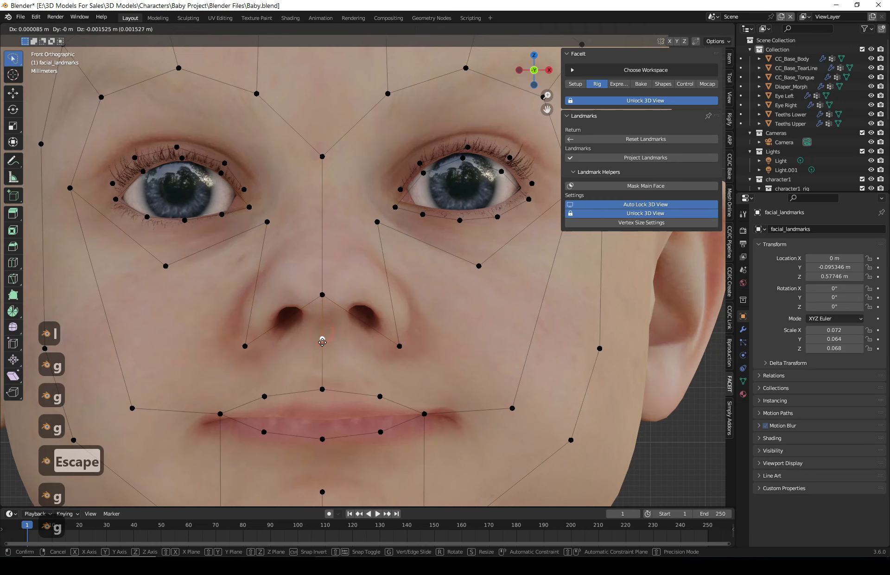
click(322, 342)
- Move the mouth-corner landmark points outward onto the lip corners
shift+middle_drag(323, 342, 323, 216)
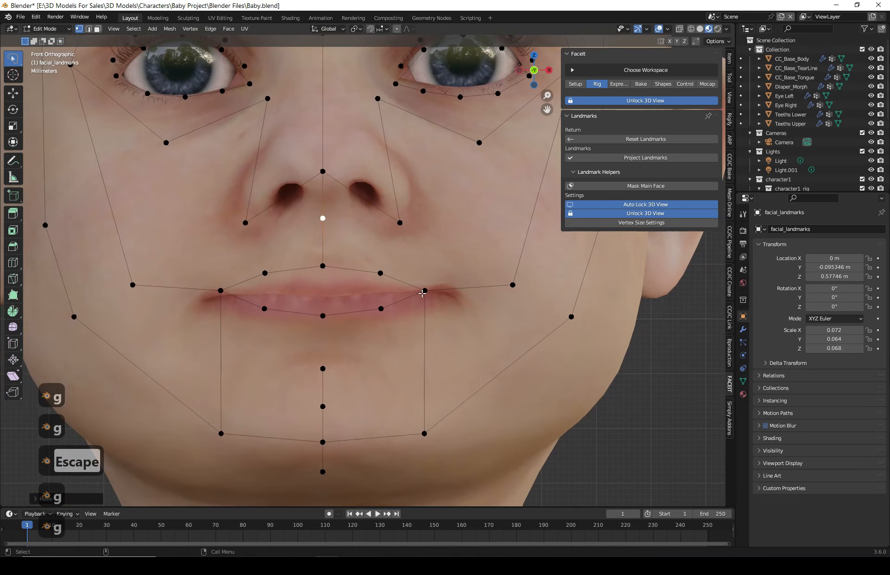
click(423, 291)
key(g)
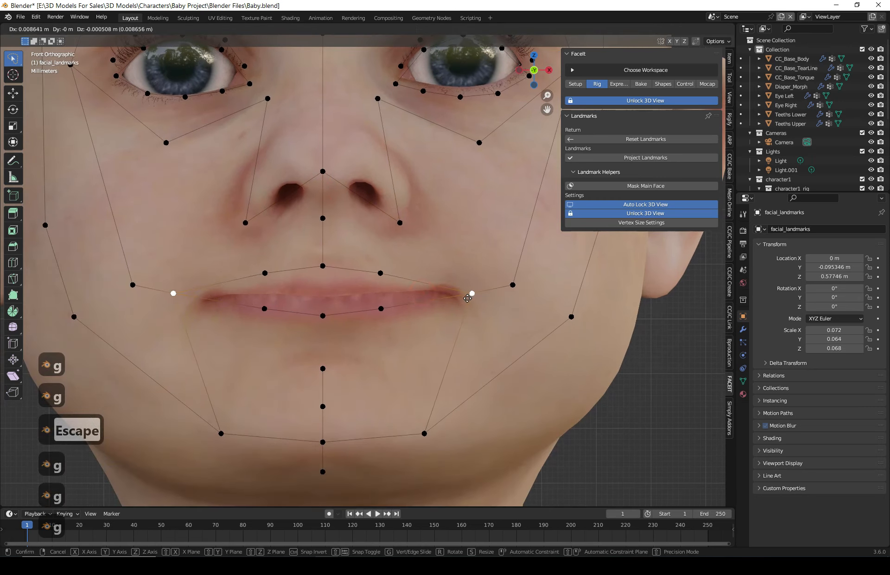
click(465, 301)
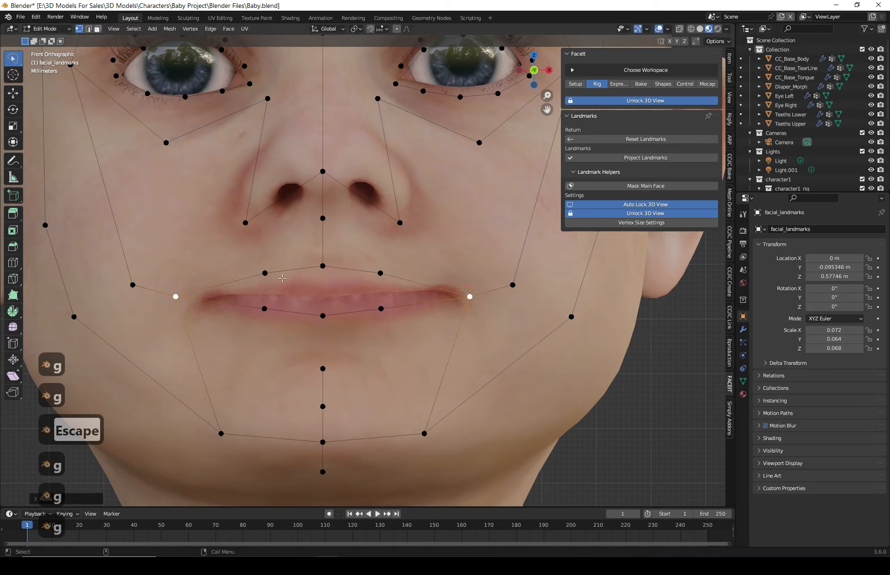
- Adjust the upper-lip and lower-lip landmark points to follow the lip outline
click(265, 275)
key(g)
click(264, 279)
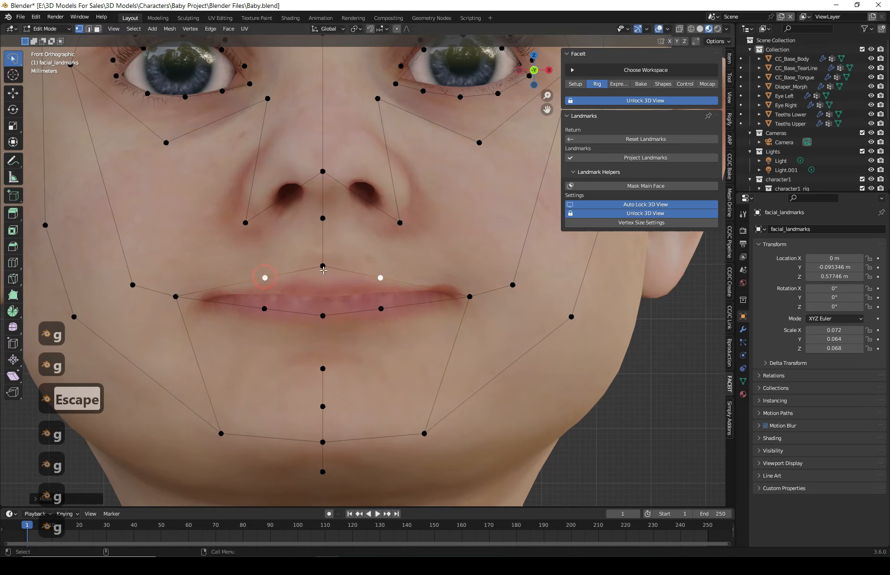
click(322, 269)
key(g)
click(322, 273)
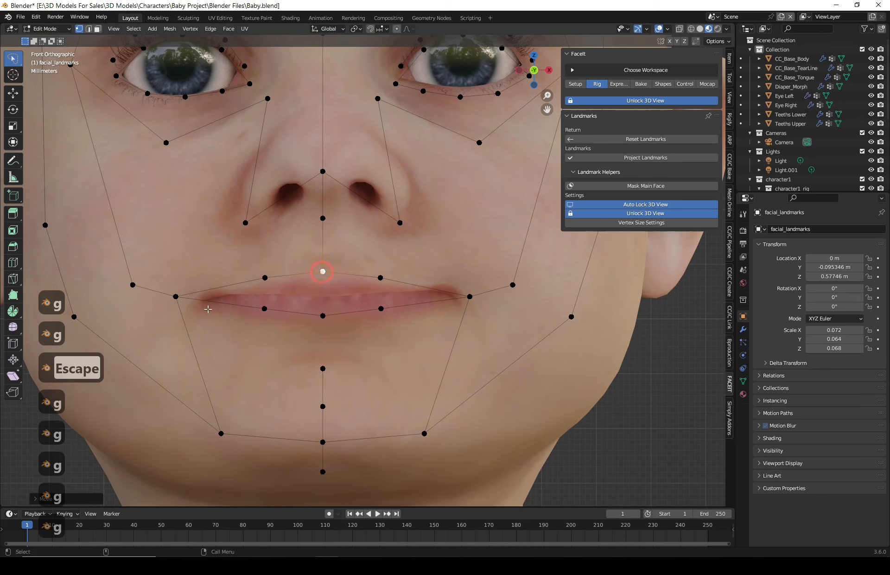
click(264, 309)
key(g)
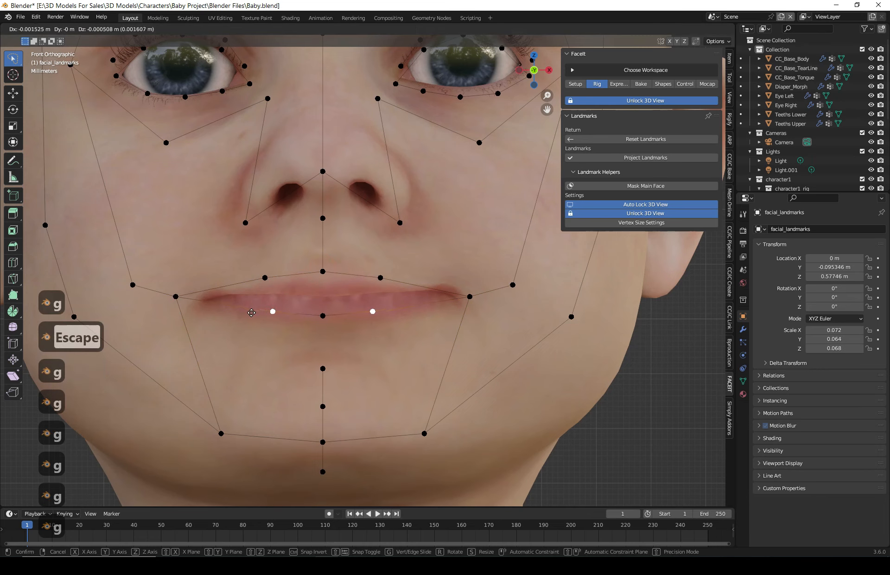
click(233, 313)
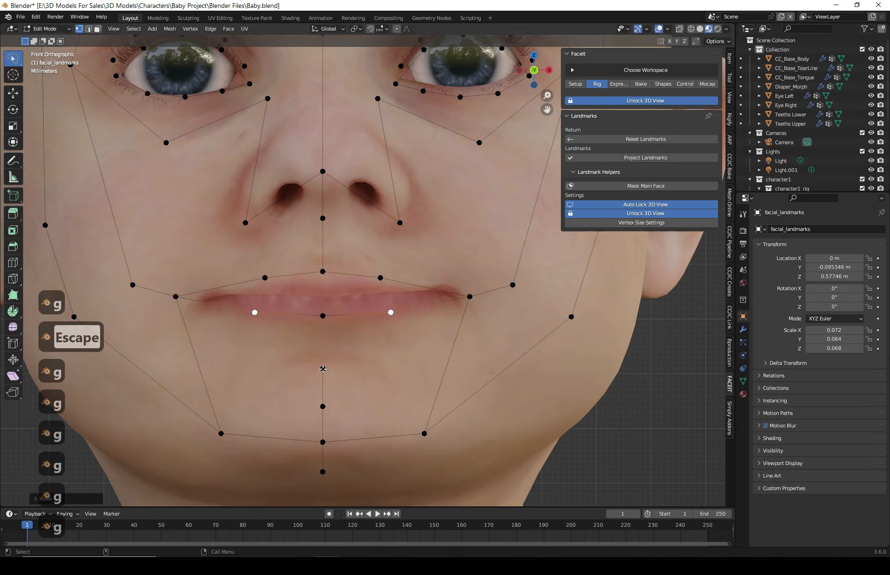
- Reposition the chin's centre landmark points vertically along the chin midline
click(324, 369)
key(g)
click(322, 354)
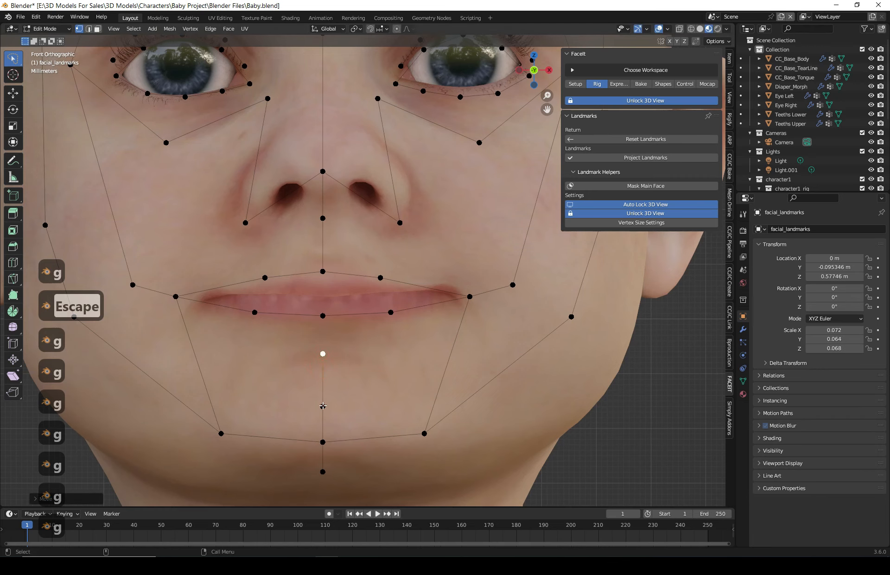
click(323, 405)
key(g)
click(323, 400)
click(321, 356)
key(g)
click(321, 363)
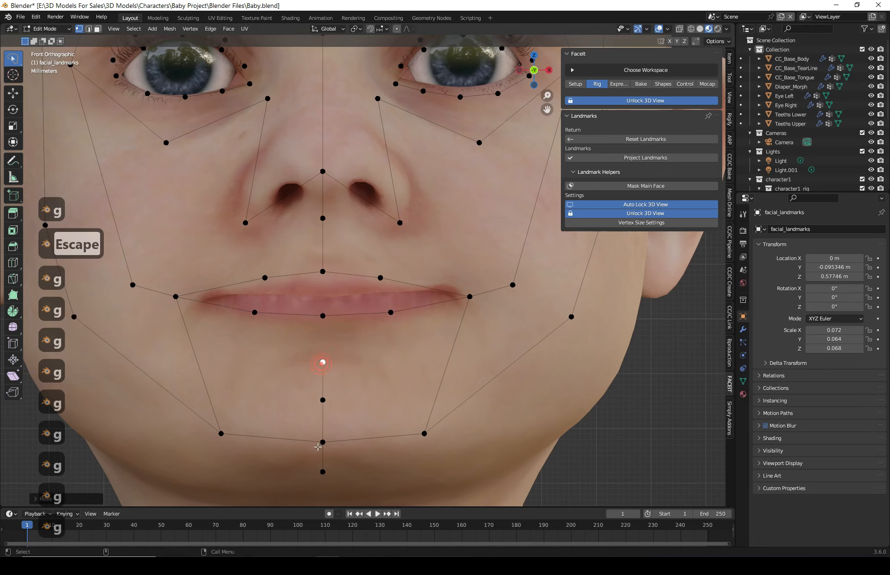
- Raise the nostril-side landmark points to sit beside the nostrils
click(322, 443)
scroll(351, 382, down, 2)
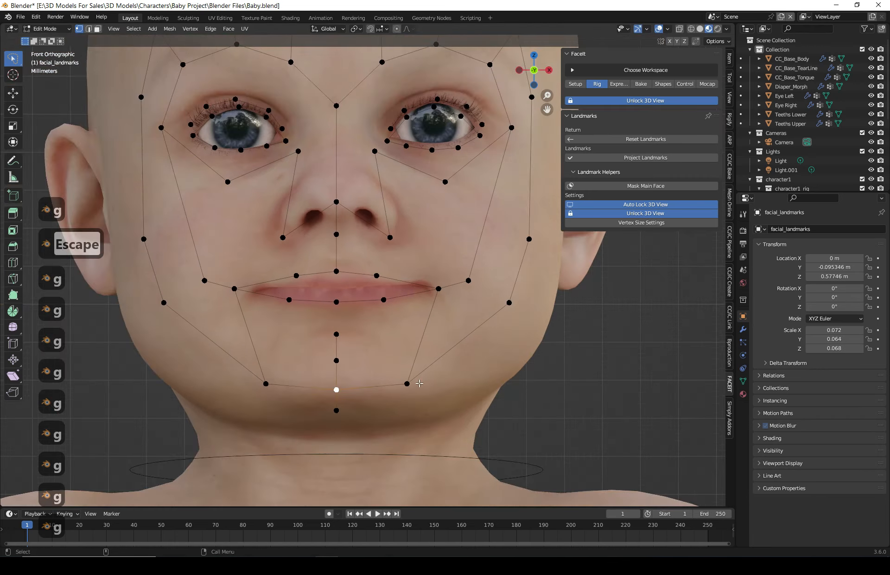
shift+scroll(406, 260, up, 4)
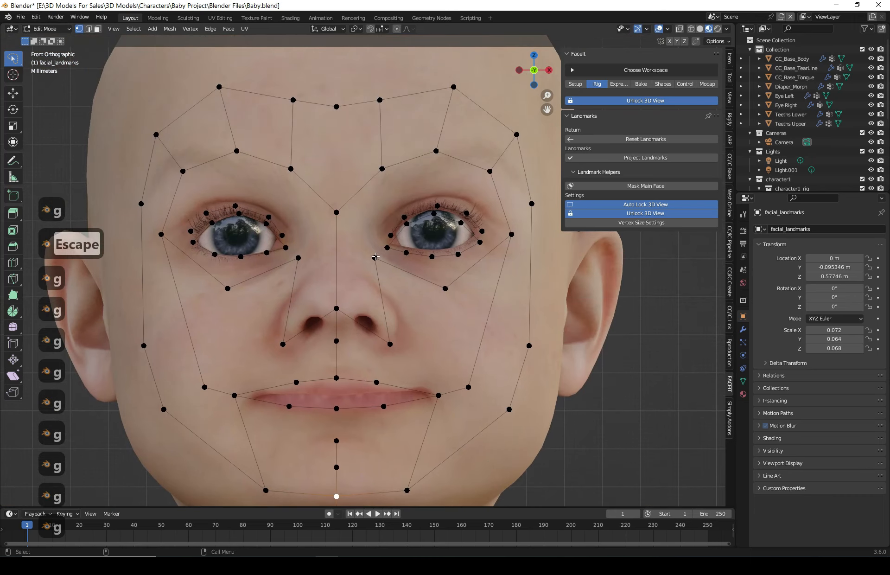
click(389, 345)
key(g)
click(393, 326)
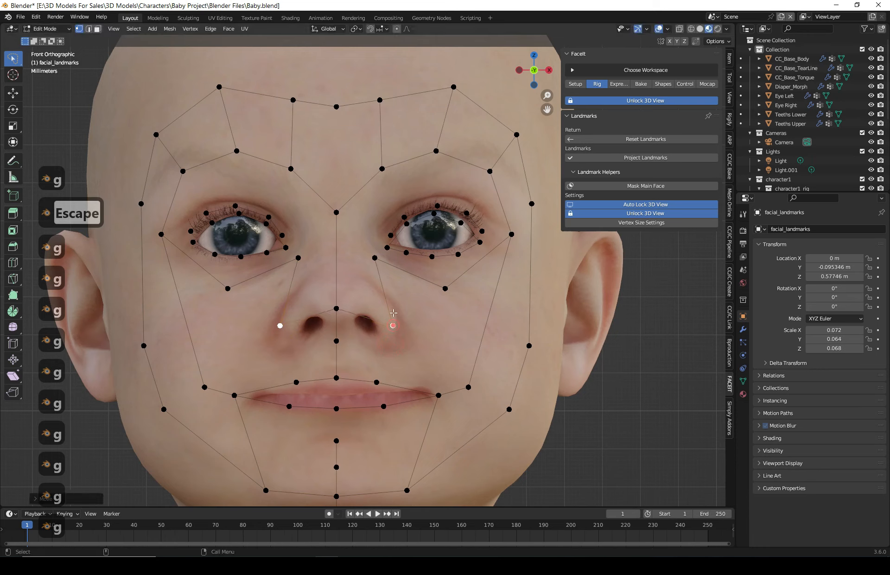
- Raise the nose-bridge landmark point between the eyes
click(336, 188)
key(g)
click(335, 181)
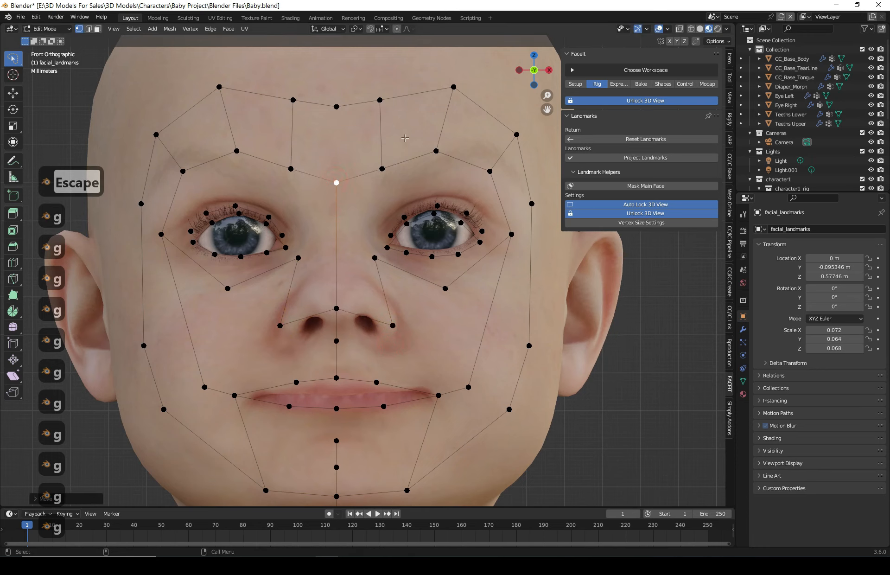
- Move the outer brow and temple landmark points up and outward
click(489, 171)
key(g)
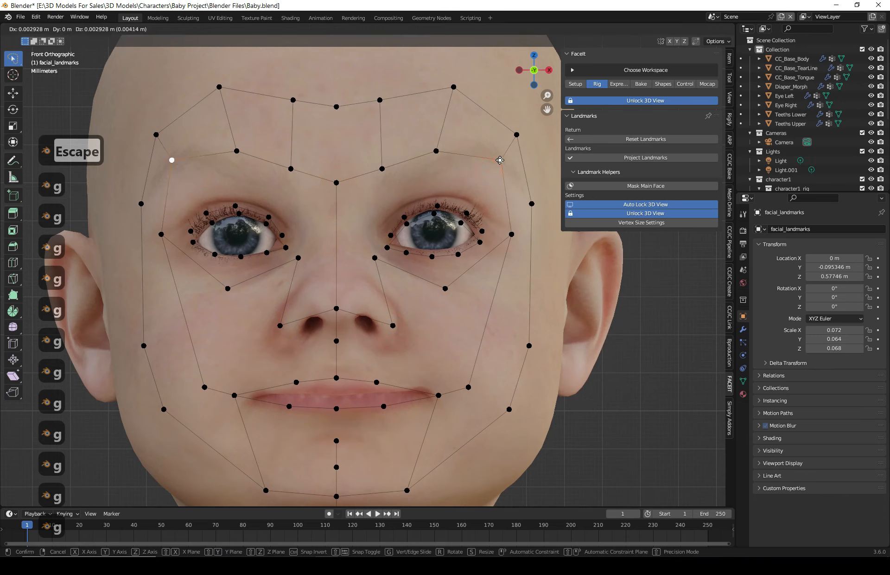
click(499, 160)
click(517, 134)
key(g)
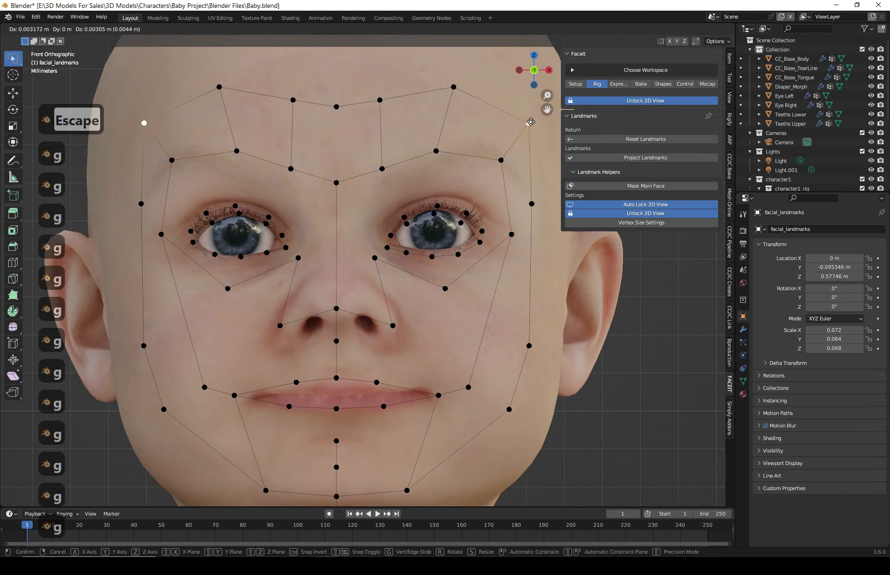
click(533, 122)
- Raise the forehead's top row of landmark points slightly upward along the hairline
click(454, 87)
key(g)
click(454, 83)
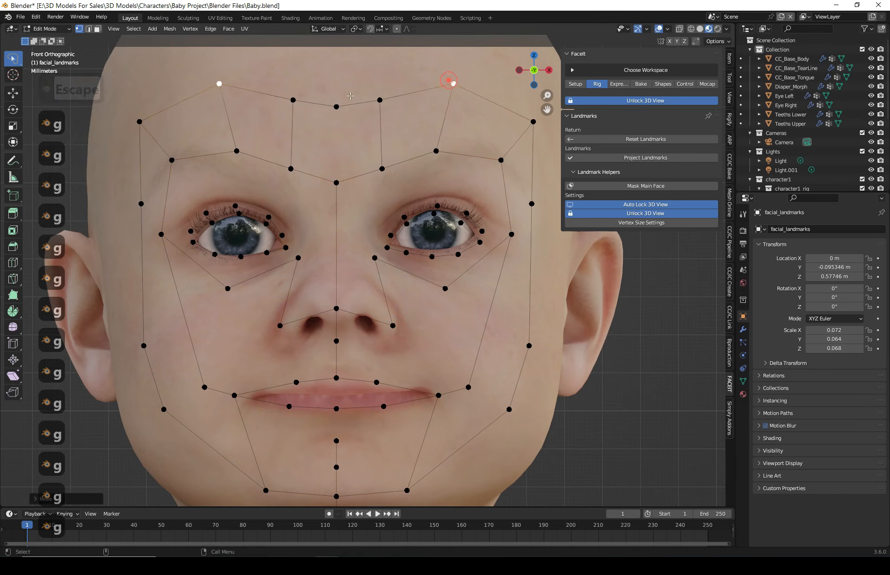
click(379, 100)
key(g)
click(380, 91)
click(336, 106)
key(g)
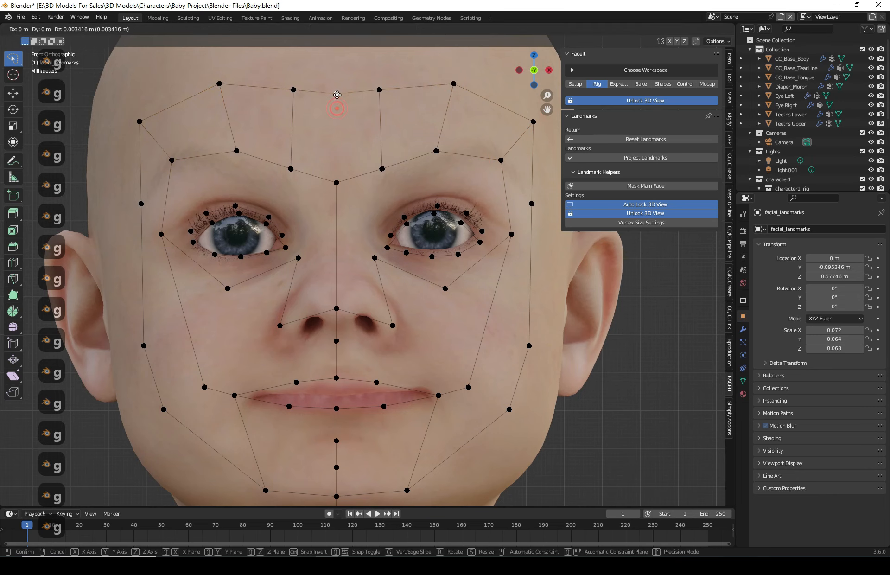
click(336, 96)
- Adjust the brow landmark points above the eye on the image's right side to follow the brow line
click(501, 160)
key(g)
click(499, 163)
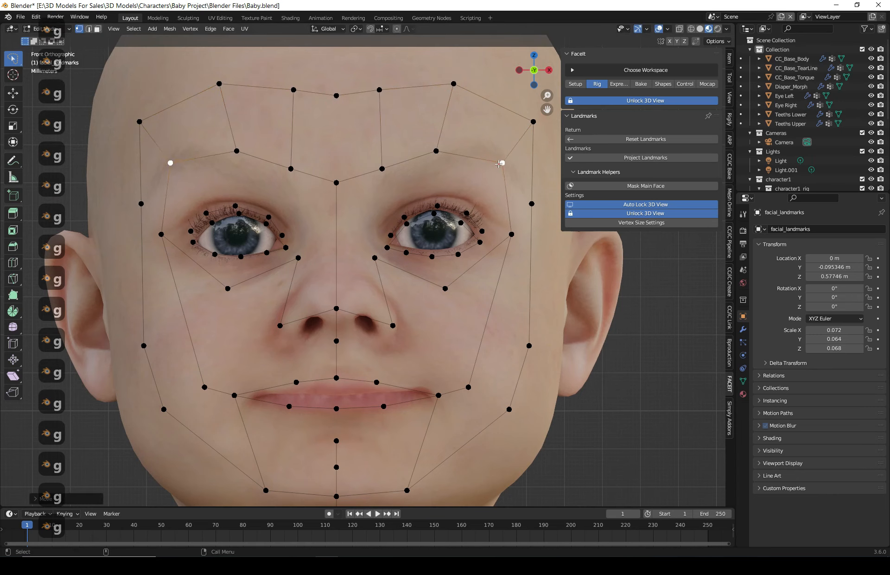
click(435, 149)
key(g)
click(457, 151)
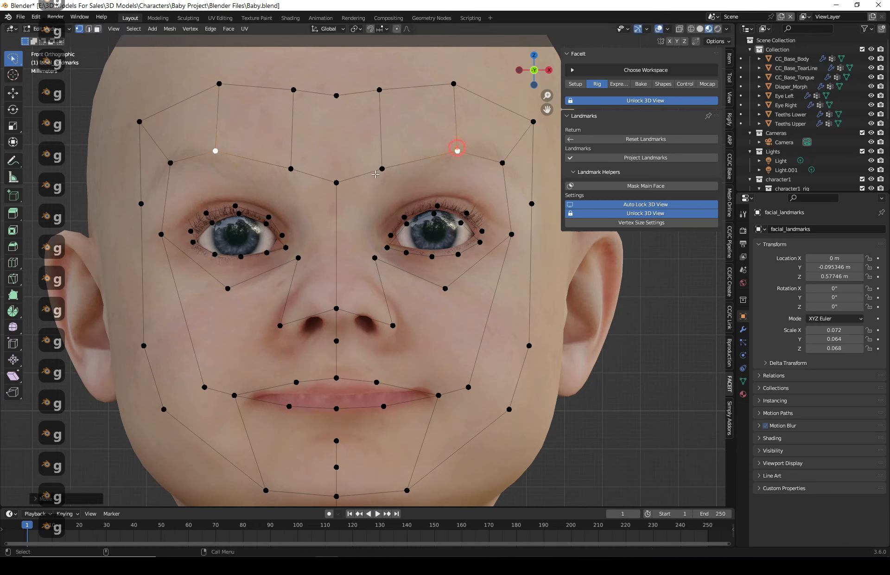
click(380, 169)
key(g)
click(384, 167)
click(455, 149)
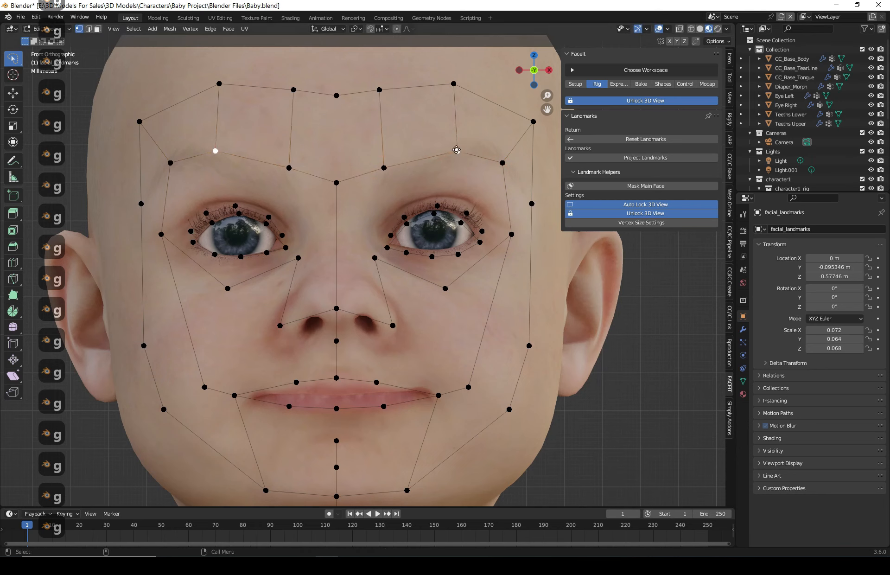
key(g)
click(451, 146)
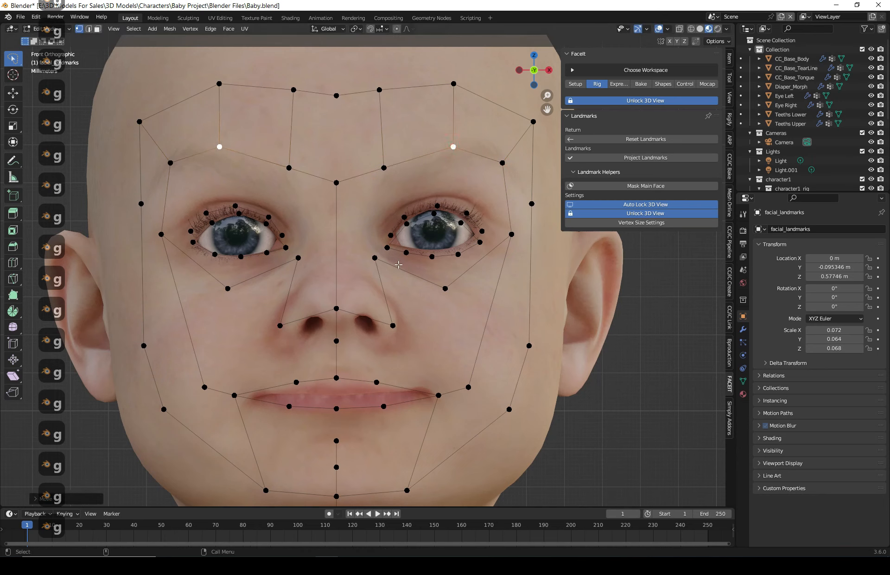
- Lower the landmark point beside the nose bridge and raise the nose-tip centre point slightly
click(373, 257)
key(g)
click(375, 276)
click(337, 307)
key(g)
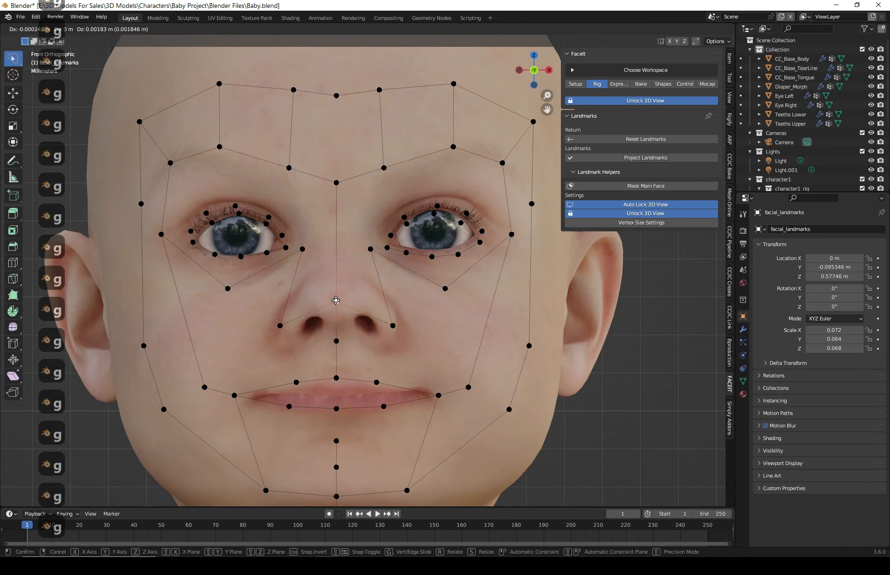
click(337, 303)
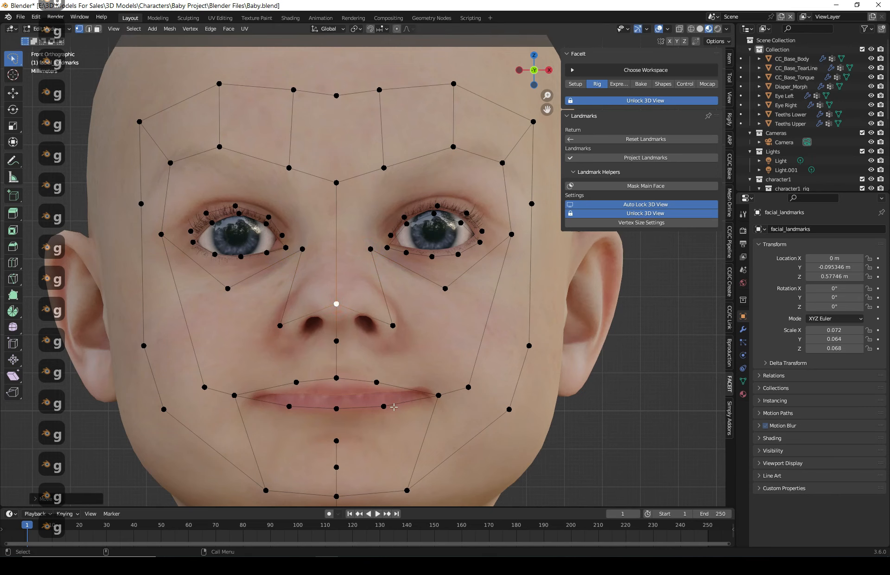
- Project the landmarks onto the face mesh
scroll(531, 325, down, 4)
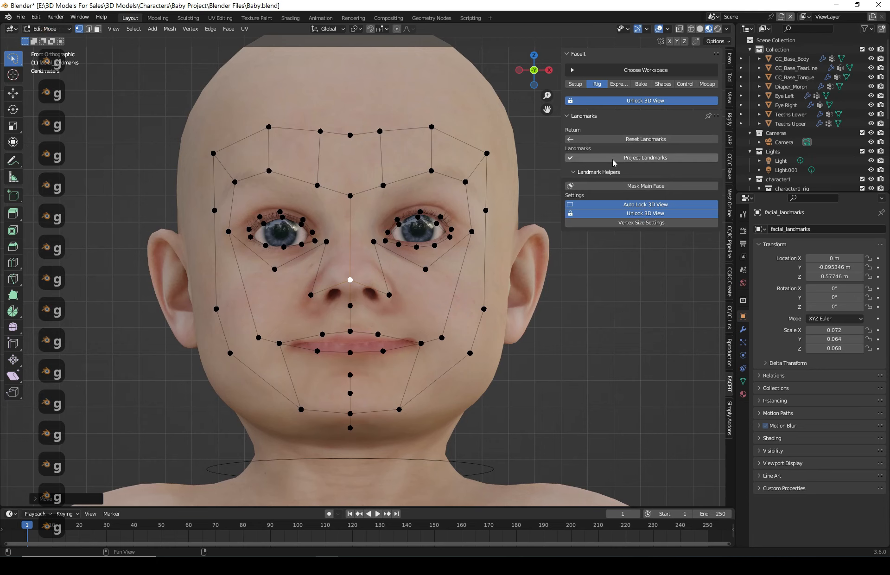
click(667, 159)
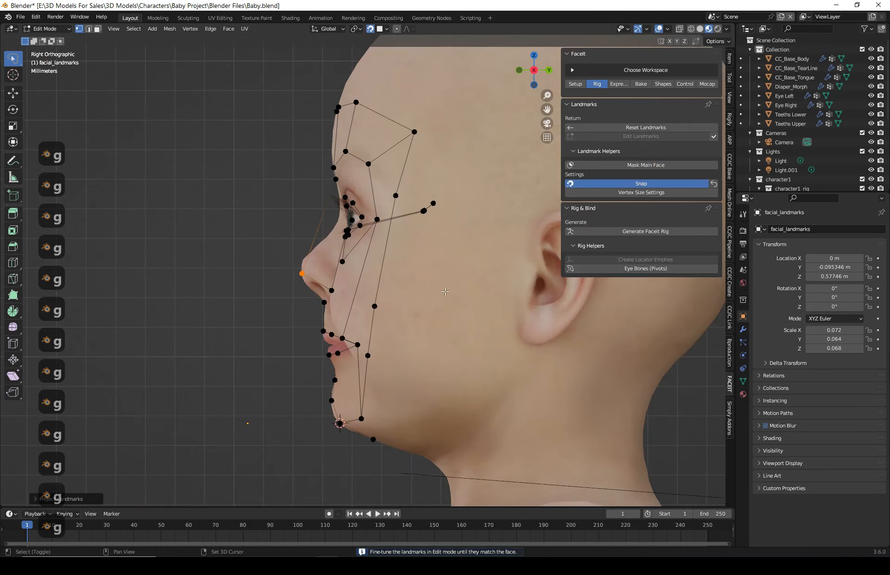
- In side view, move the lower jaw and chin-side landmark points back along the jawline
shift+middle_drag(445, 291, 326, 290)
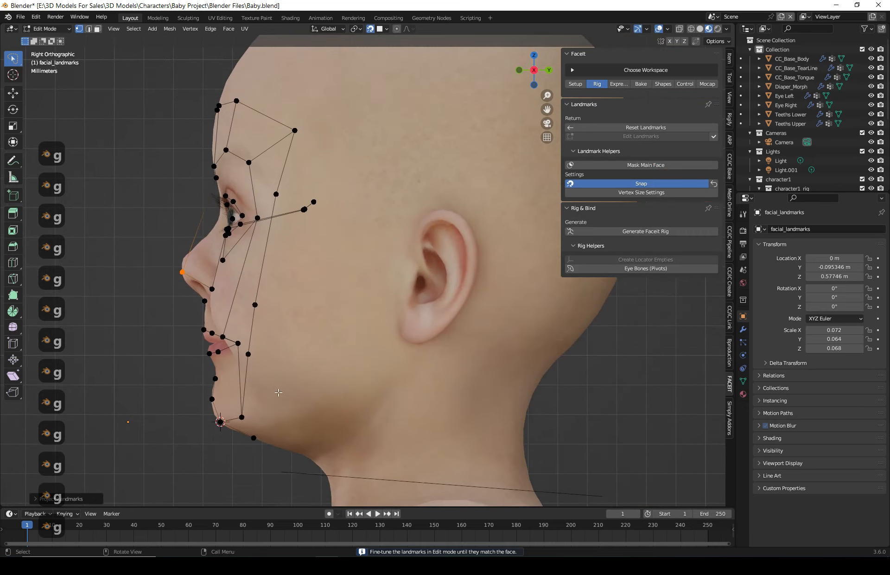
click(253, 437)
key(g)
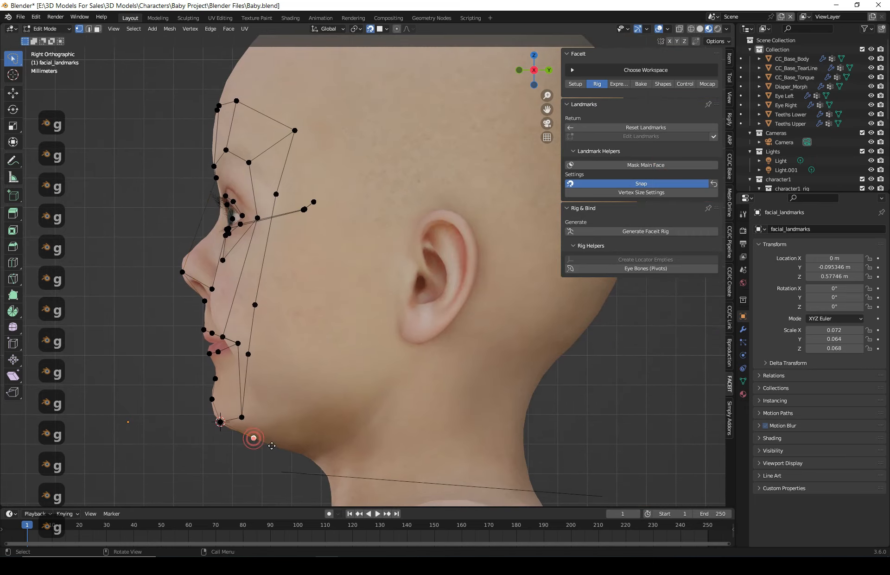
click(280, 444)
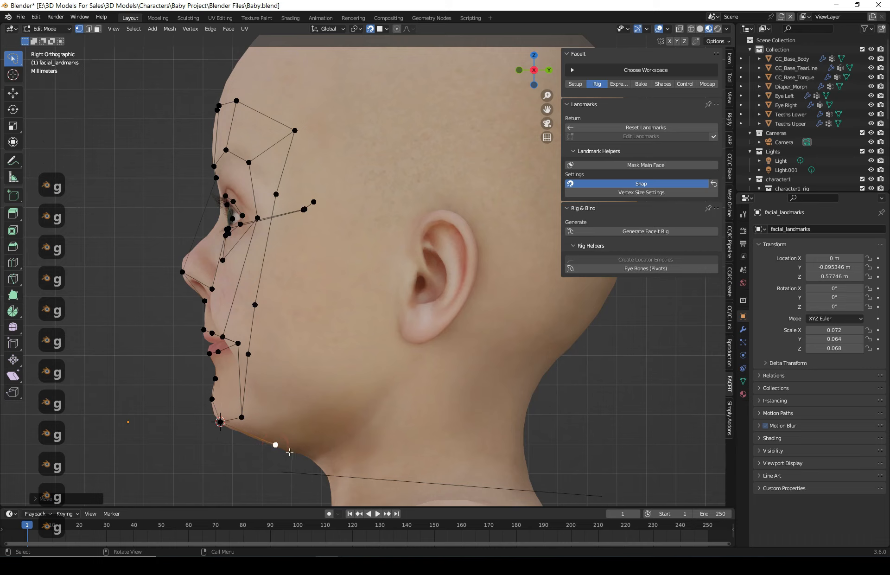
click(241, 418)
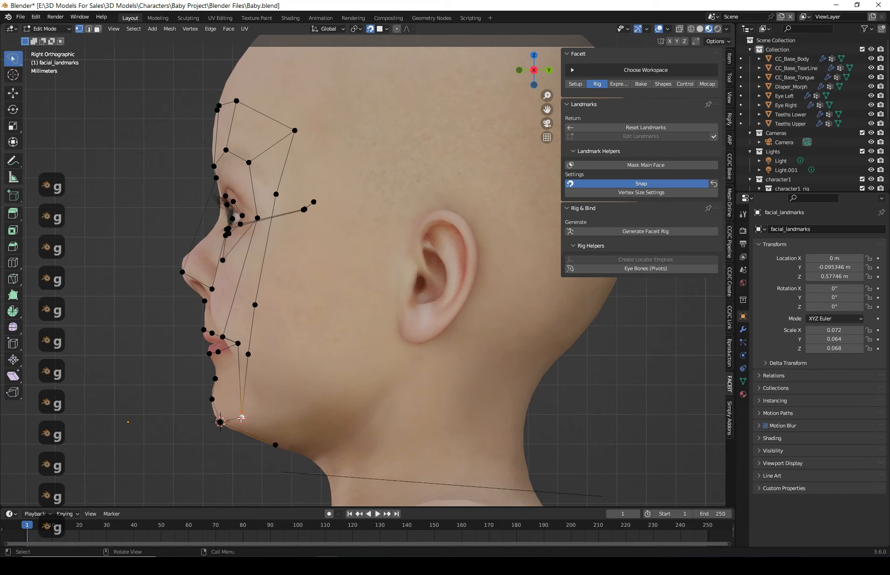
key(g)
click(283, 418)
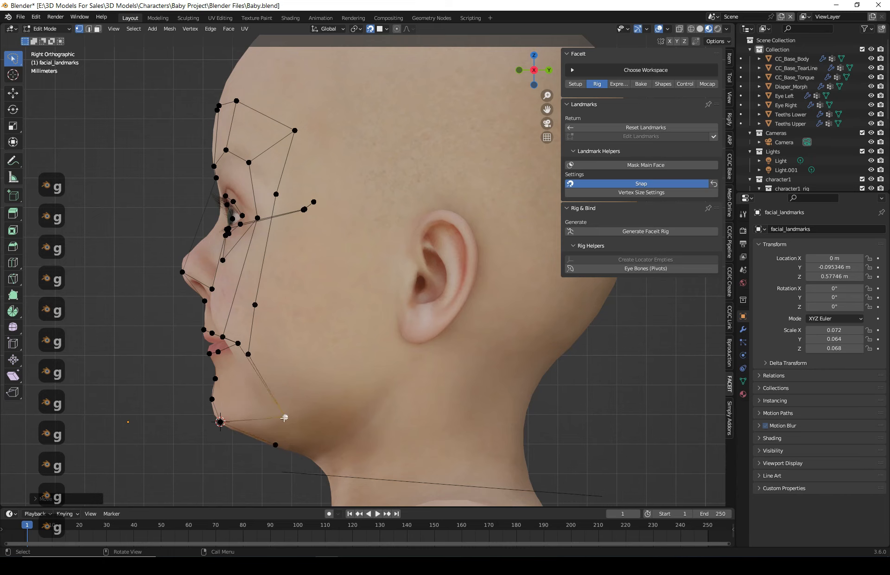
click(246, 352)
key(g)
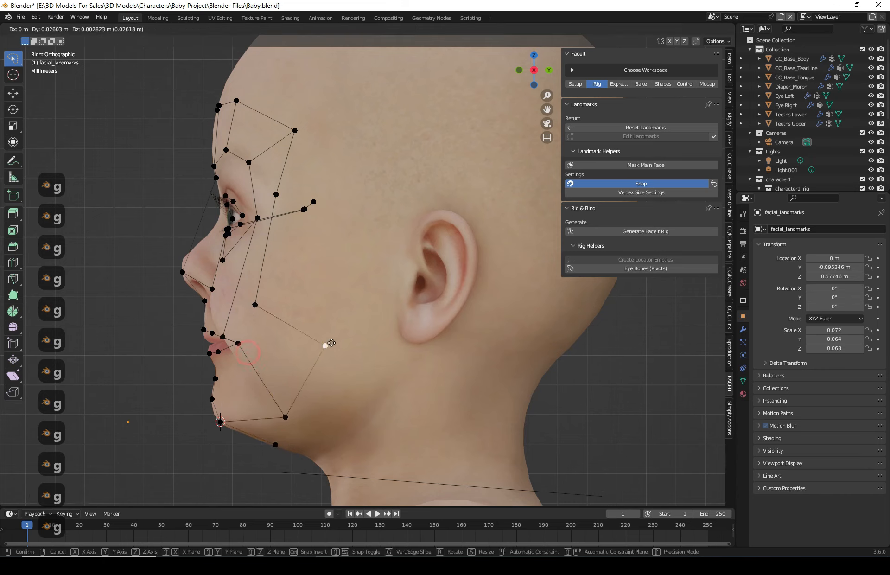
click(334, 352)
- Move the cheek and temple outline landmark points back toward the ear in side view
click(255, 305)
key(g)
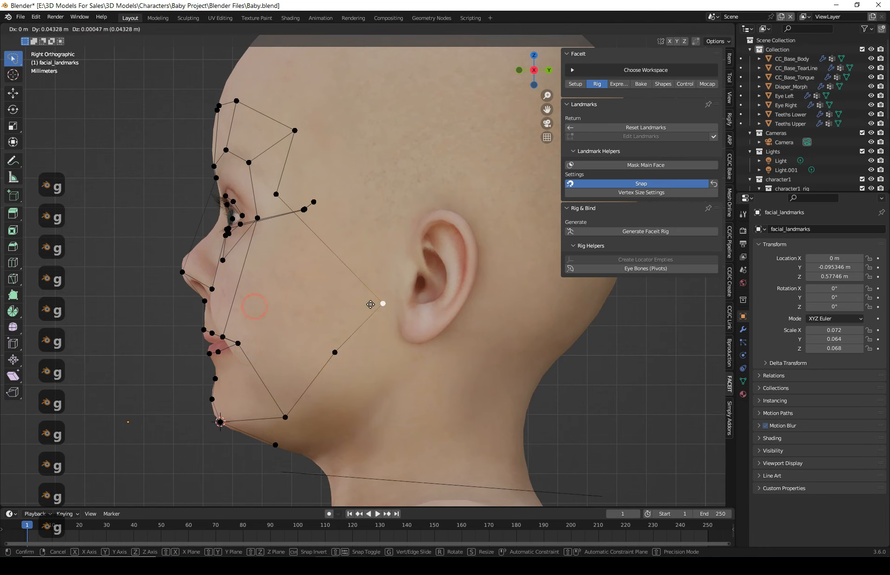
click(371, 302)
click(279, 195)
key(g)
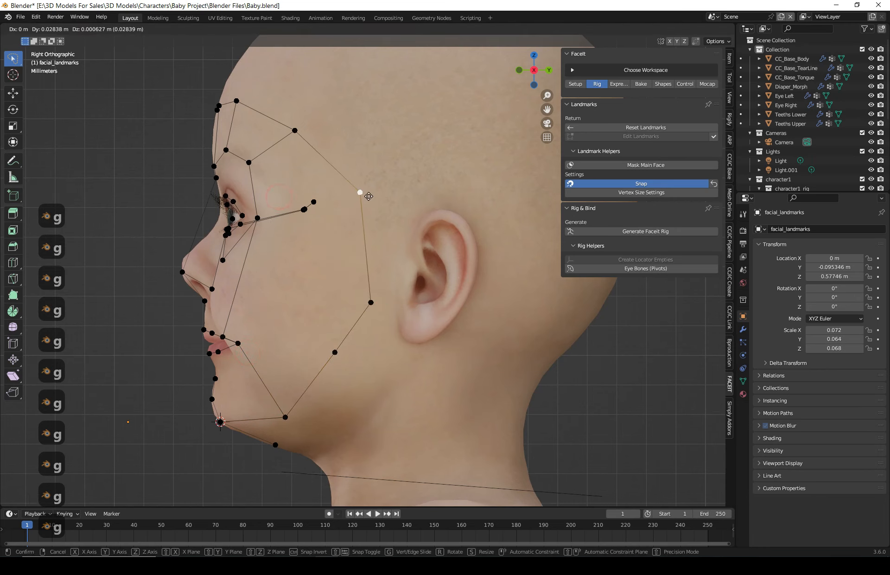
click(369, 201)
click(366, 194)
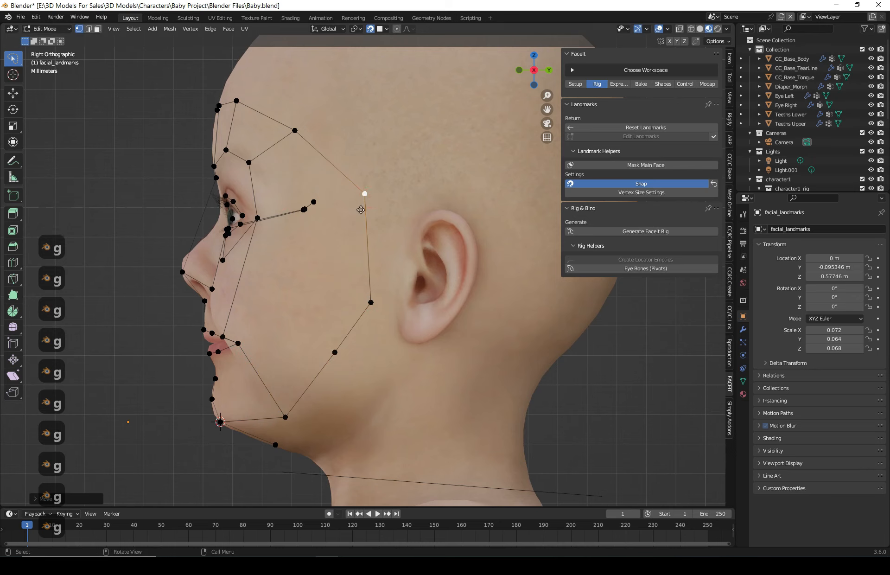
key(g)
click(356, 208)
- Refine the jawline outline landmark points, lowering the cheek points and shifting the chin-back point
click(371, 302)
key(g)
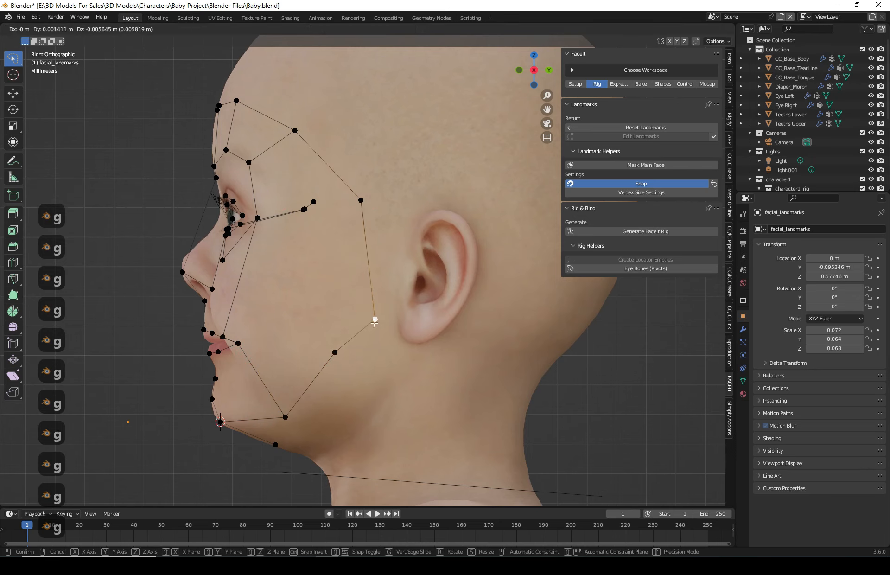
click(375, 319)
click(335, 353)
key(g)
click(334, 376)
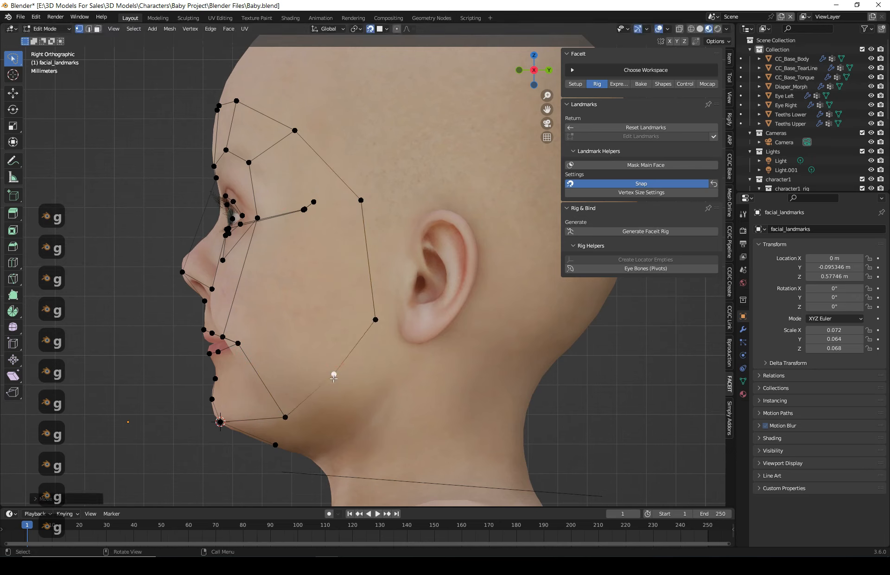
click(275, 446)
key(g)
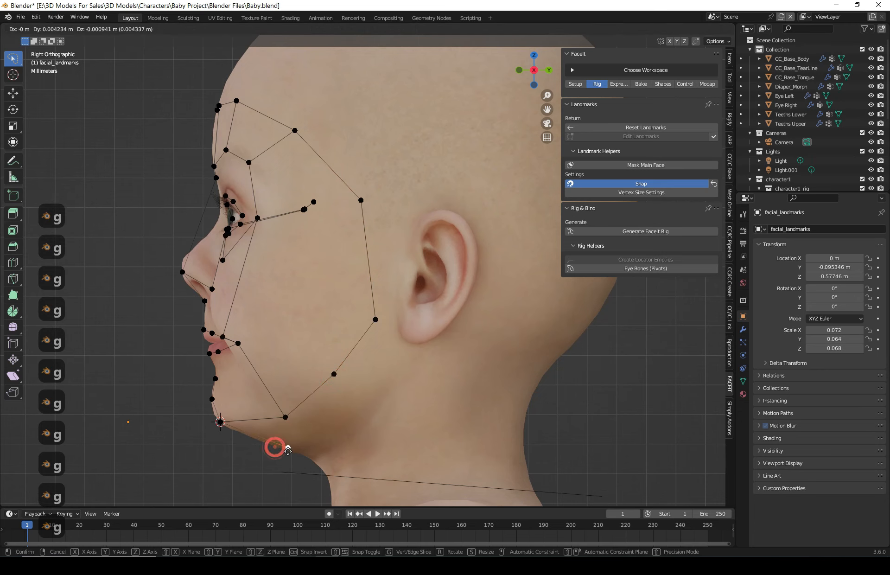
click(289, 450)
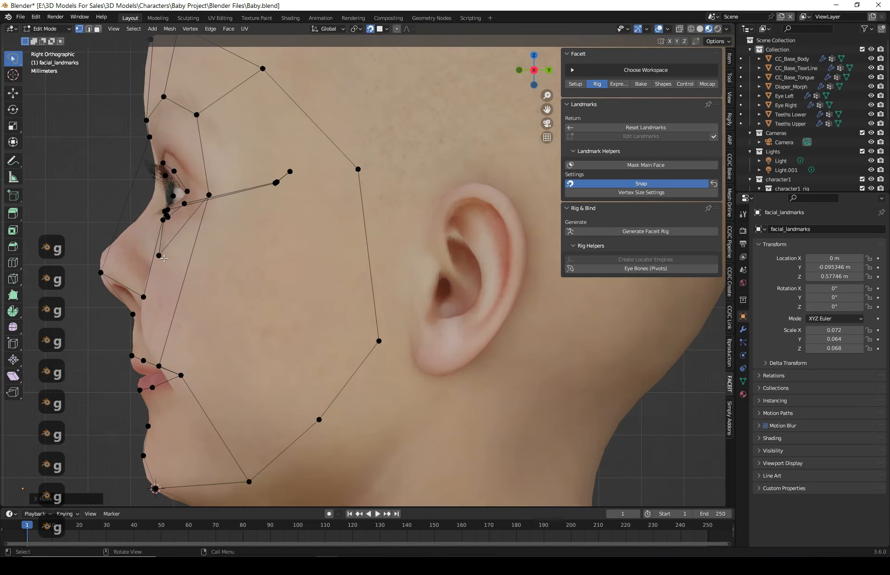
- Adjust the landmark point below the nose tip to sit on the upper-lip profile
scroll(139, 348, up, 3)
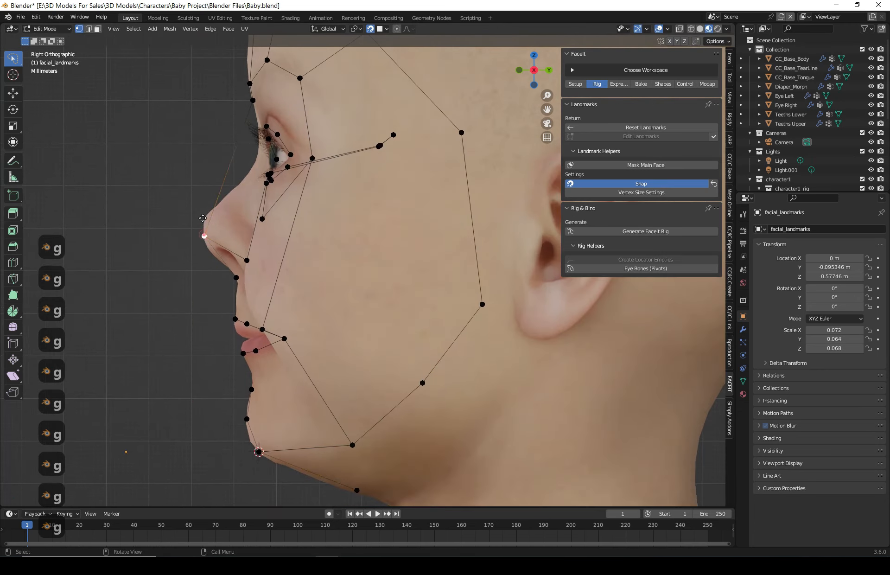
click(204, 222)
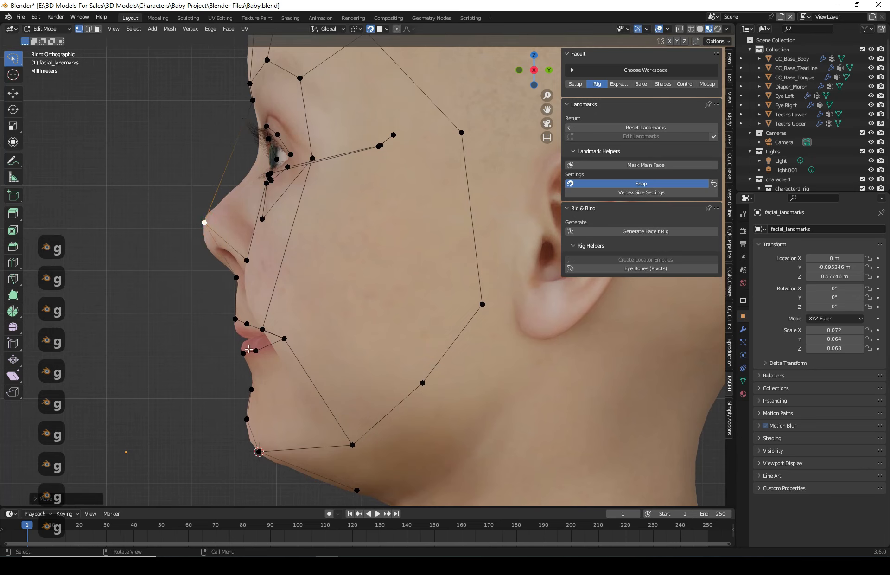
click(236, 279)
key(g)
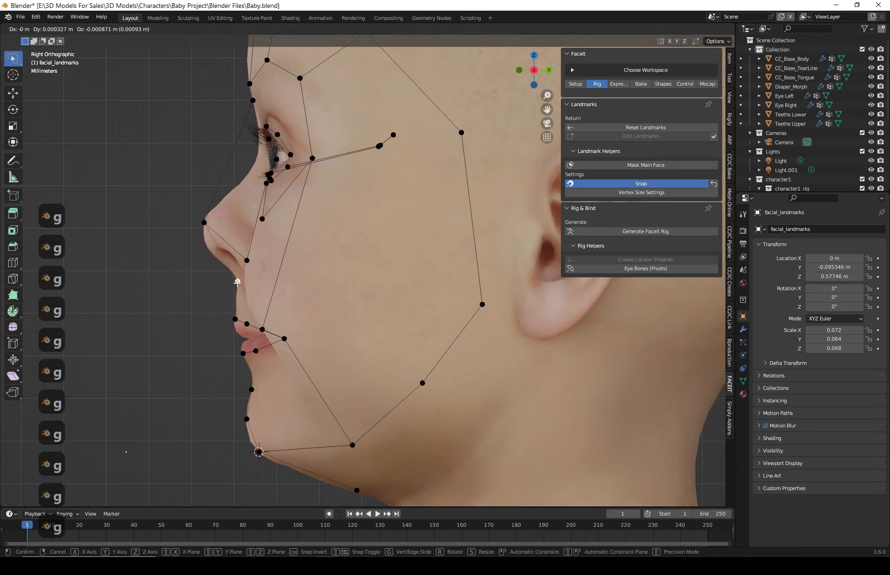
click(237, 282)
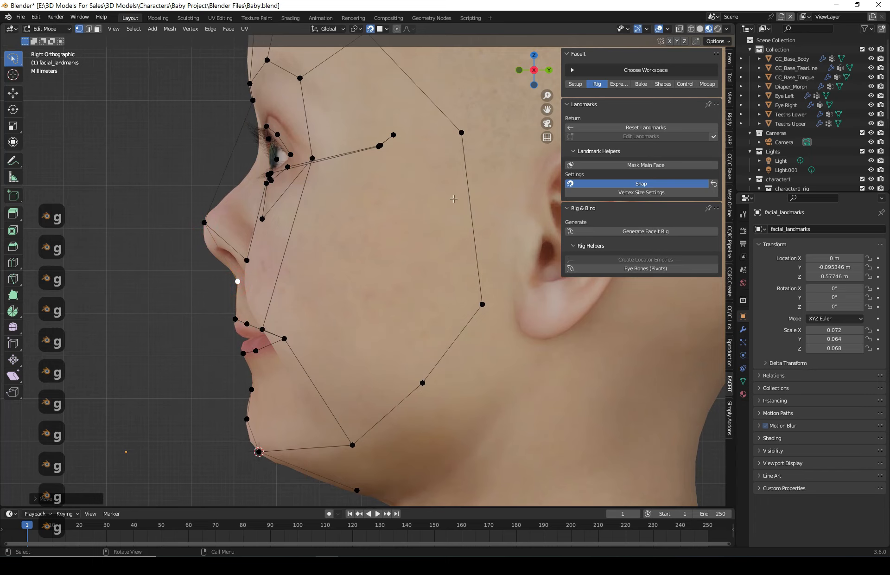
- Move the eye-direction landmark point forward to sit just in front of the eye
shift+middle_drag(449, 116, 461, 225)
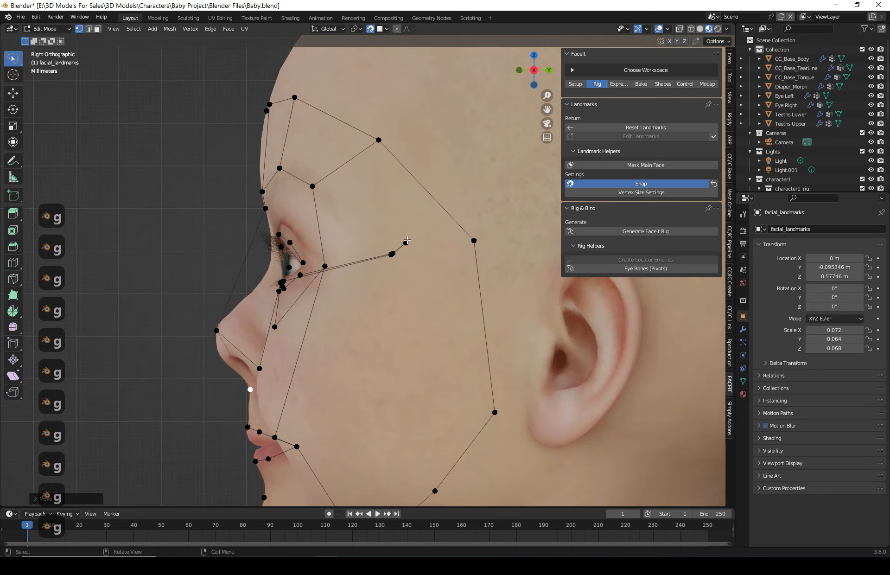
click(407, 241)
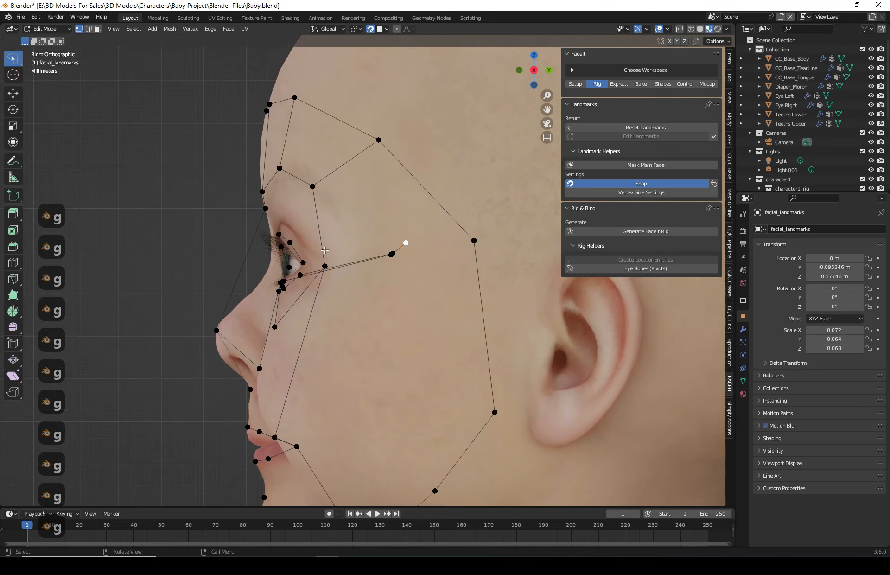
mouse_move(430, 221)
mouse_down()
mouse_move(374, 277)
mouse_move(388, 224)
mouse_up()
key(g)
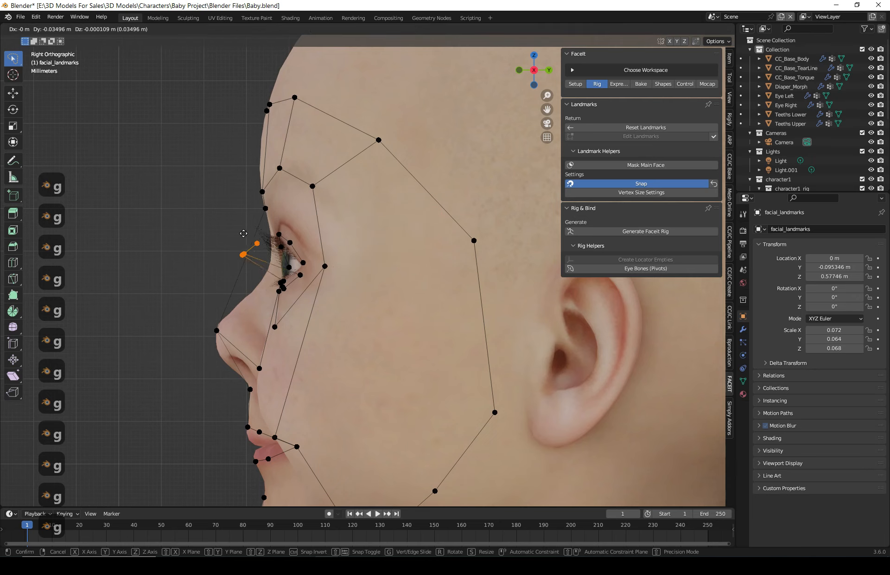
click(256, 230)
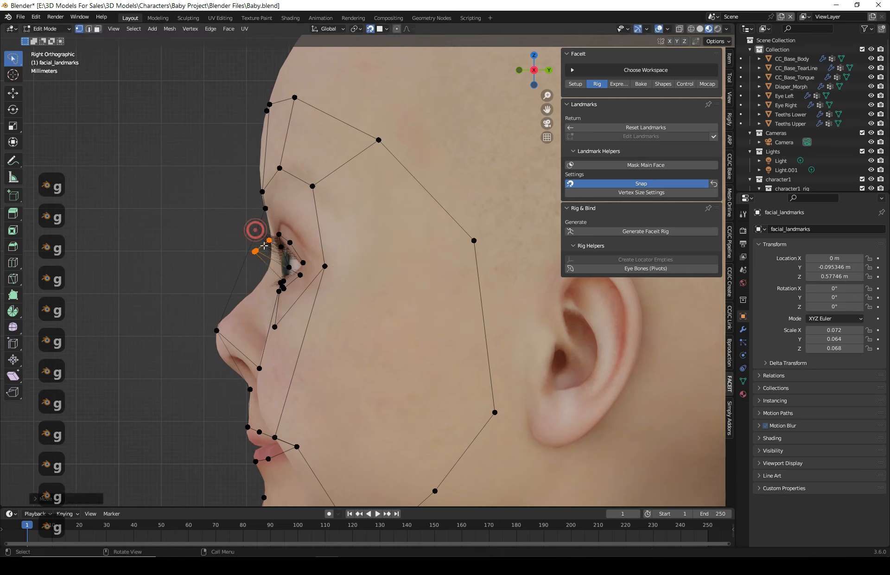
- Align the upper eyelid landmark points of the character's left eye with the lid line in front view
drag(518, 70, 520, 73)
click(519, 70)
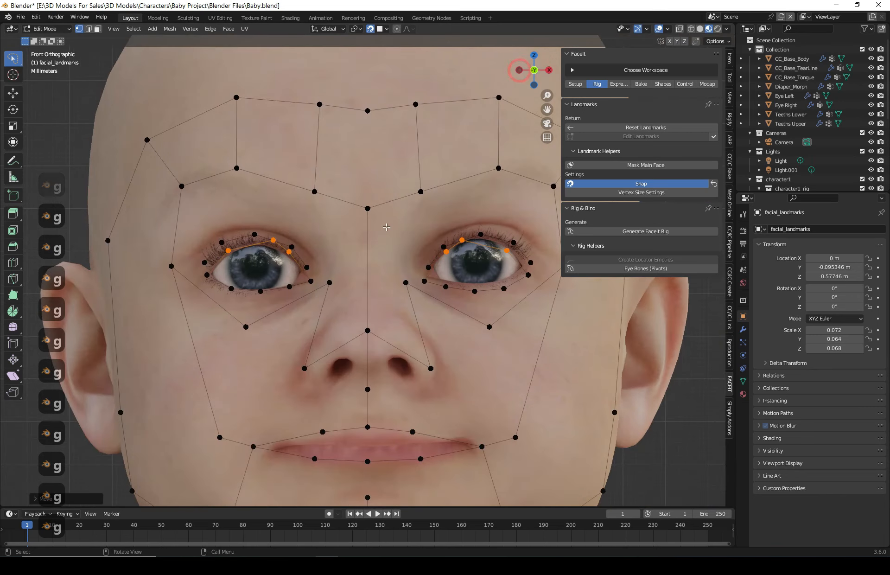
scroll(495, 270, up, 2)
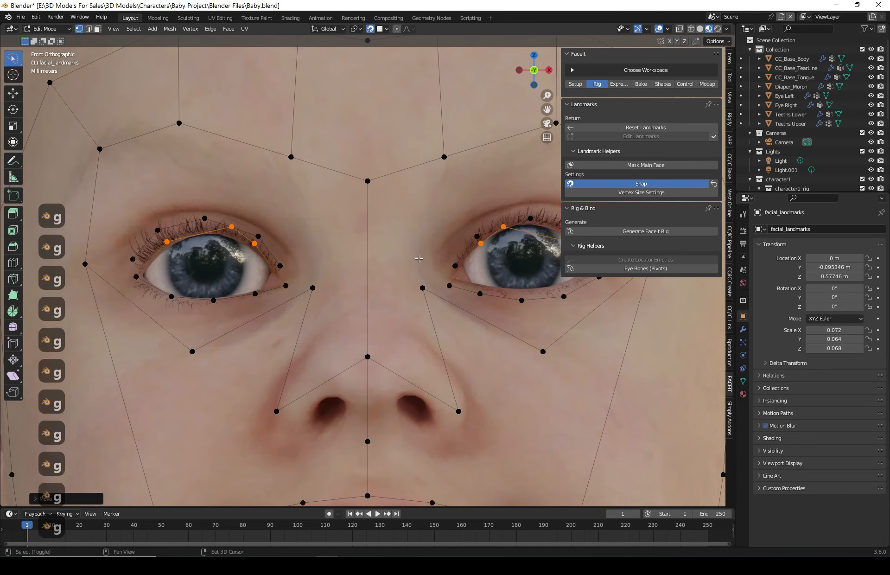
shift+middle_drag(496, 266, 402, 274)
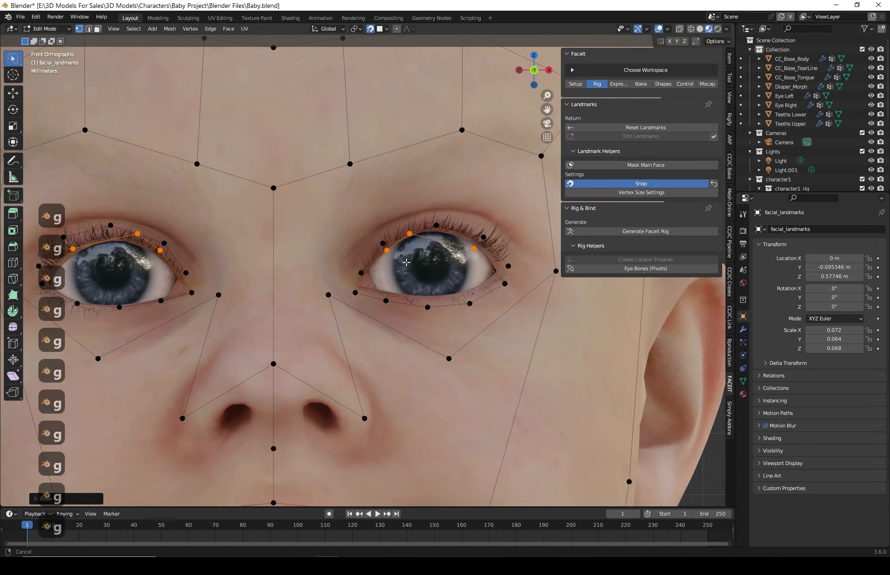
click(372, 221)
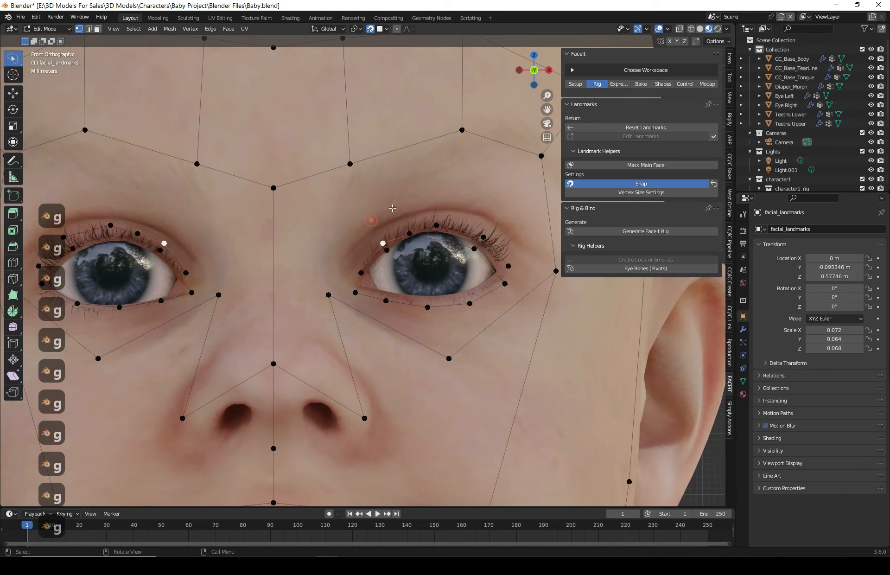
click(387, 249)
key(g)
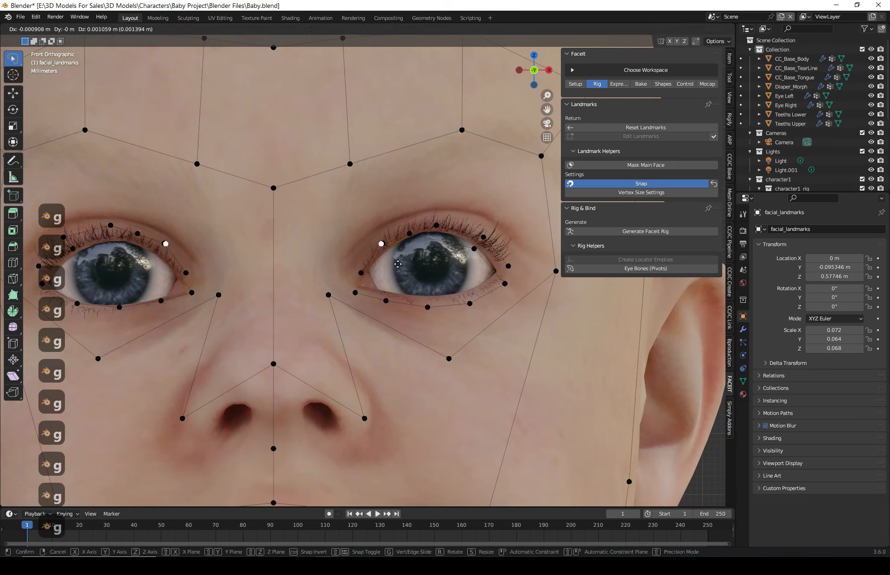
click(399, 264)
click(473, 249)
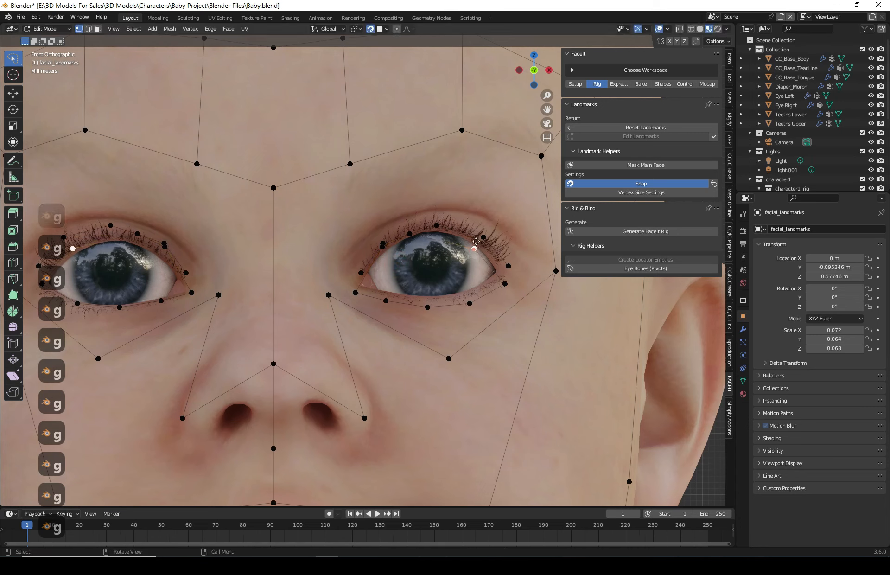
key(g)
click(476, 240)
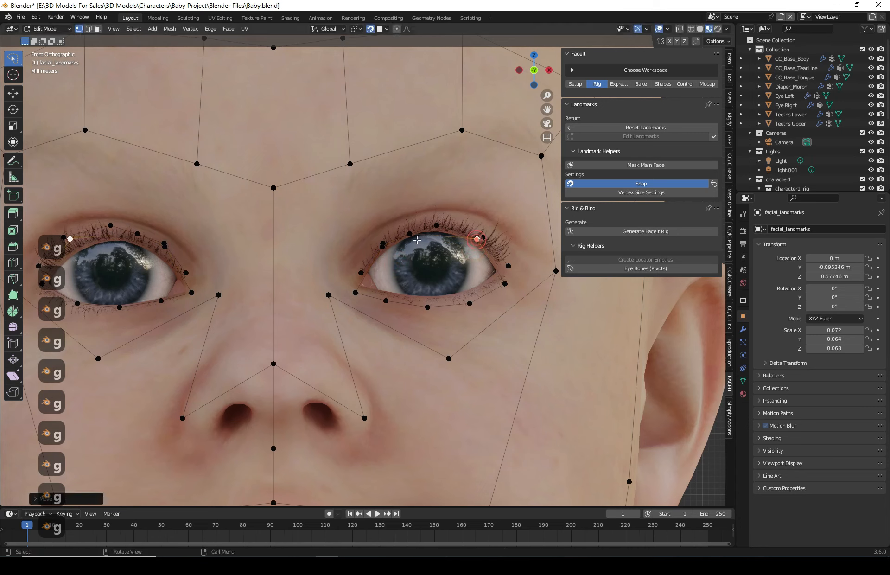
- Fit the inner corner, lower eyelid and outer corner landmark points of the left eye to its lid contour
click(355, 293)
key(g)
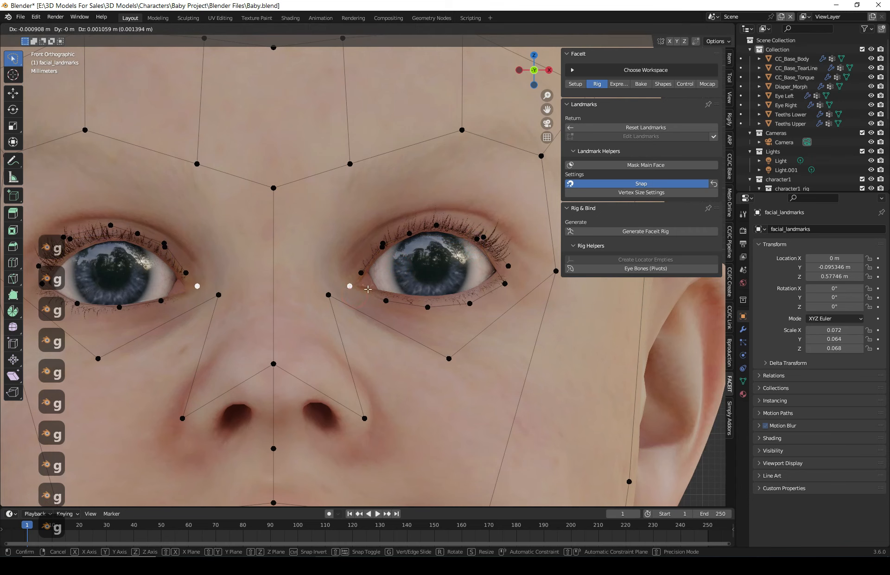
click(350, 286)
click(427, 308)
key(g)
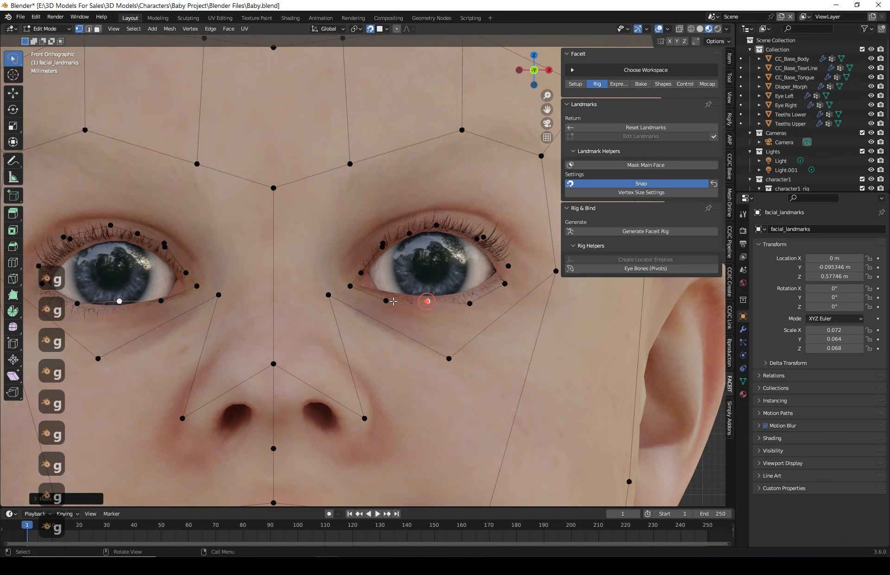
click(388, 296)
click(469, 303)
key(g)
click(466, 295)
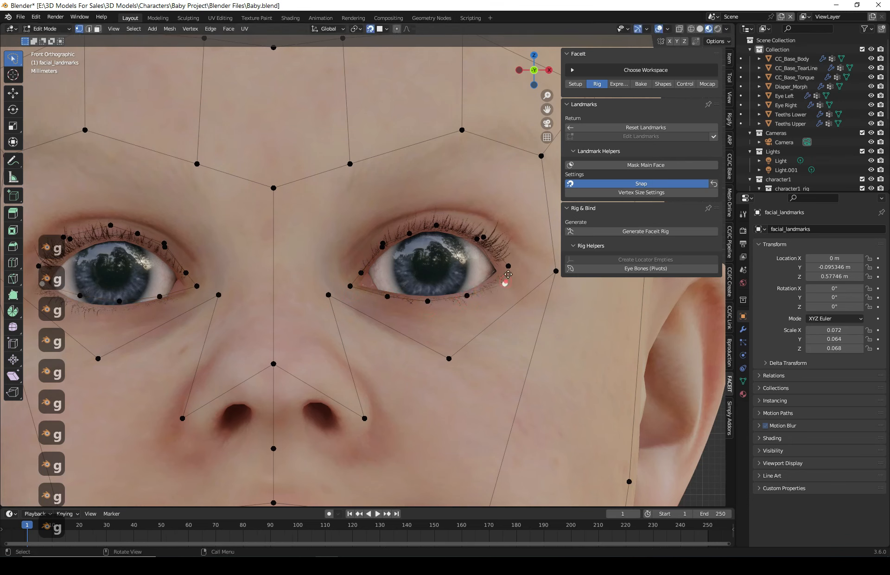
click(504, 283)
key(g)
click(504, 272)
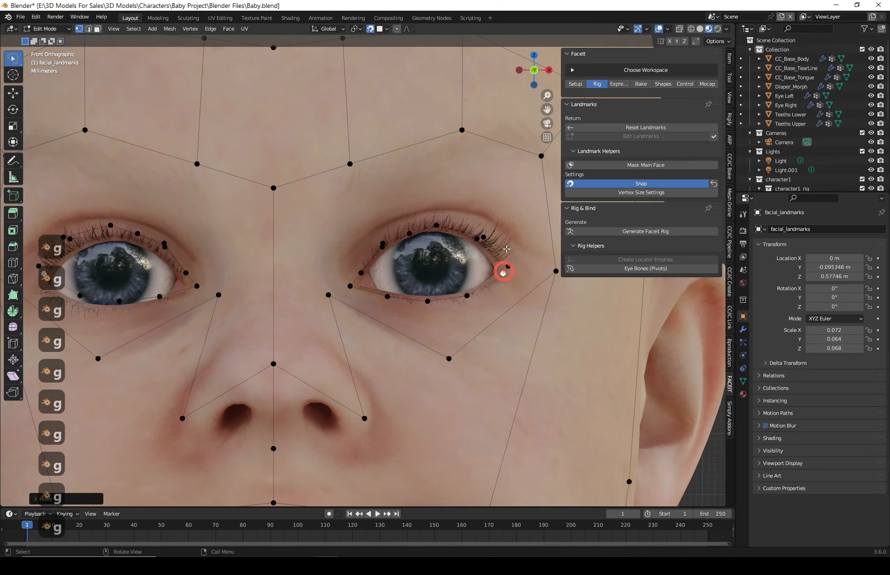
- Select the linked upper eyelid landmark points of the left eye and raise them slightly onto the lash line
scroll(487, 227, up, 2)
shift+middle_drag(453, 259, 326, 294)
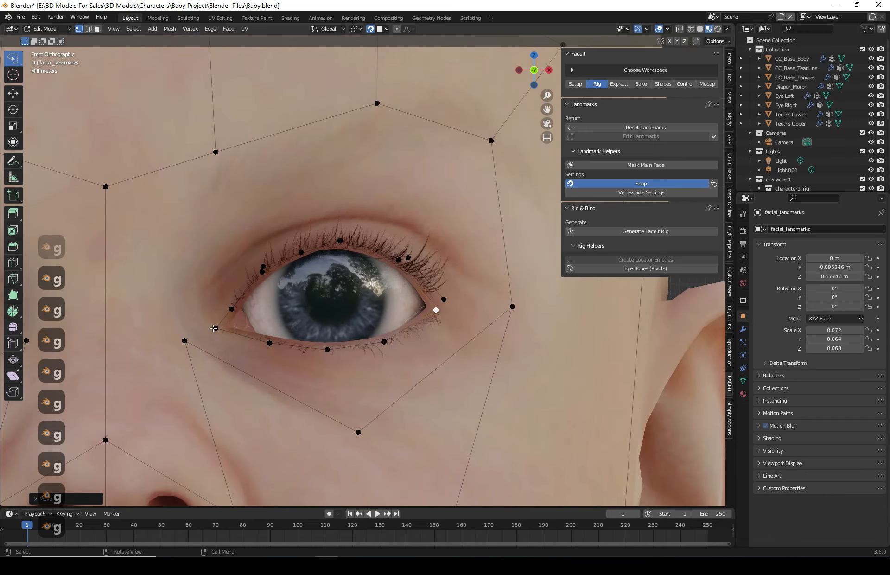
click(437, 309)
click(281, 262)
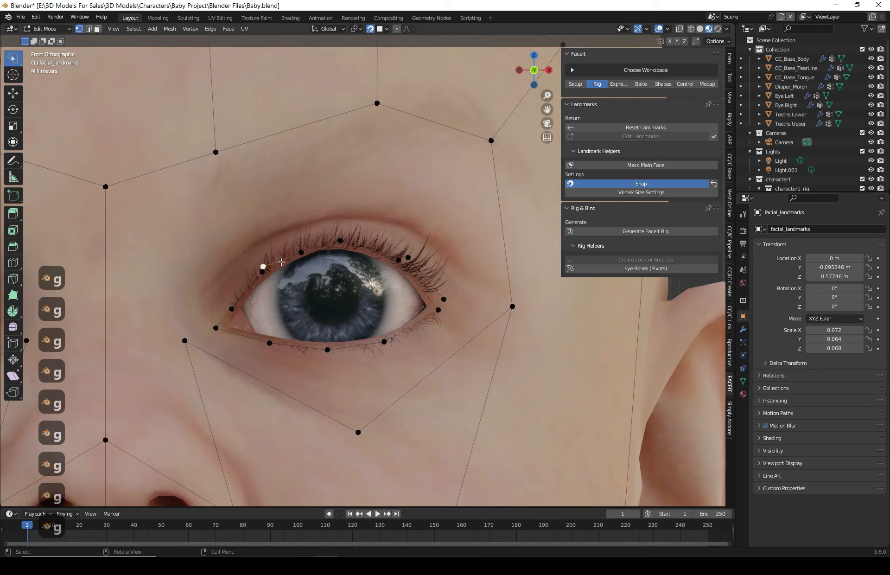
click(337, 239)
click(424, 274)
key(l)
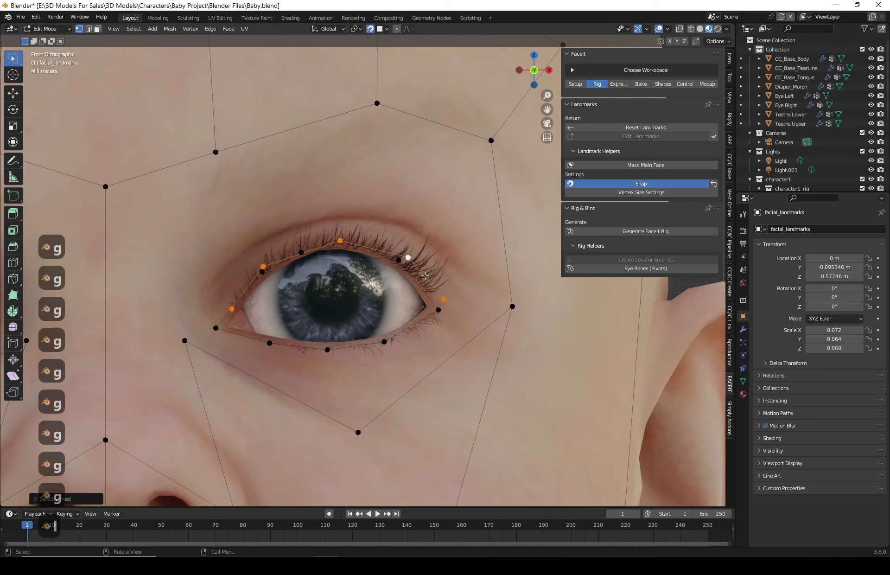
key(g)
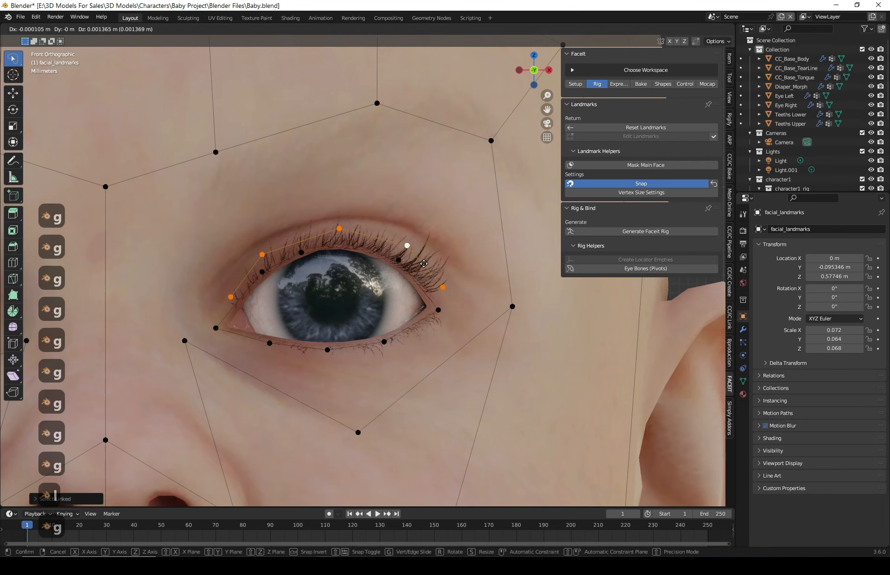
click(423, 261)
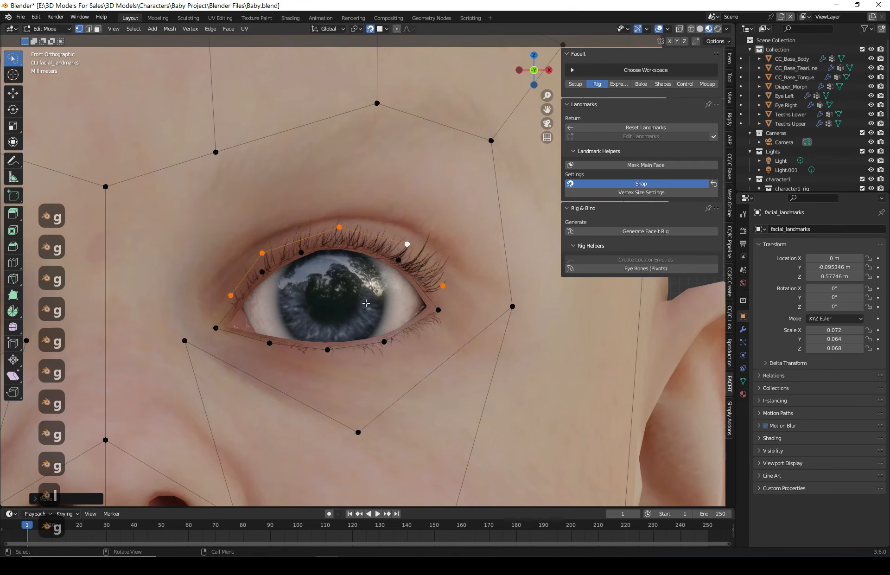
- Drag the outer corner landmark point of the character's right eye outward to the eye corner
scroll(366, 302, down, 7)
scroll(239, 294, up, 5)
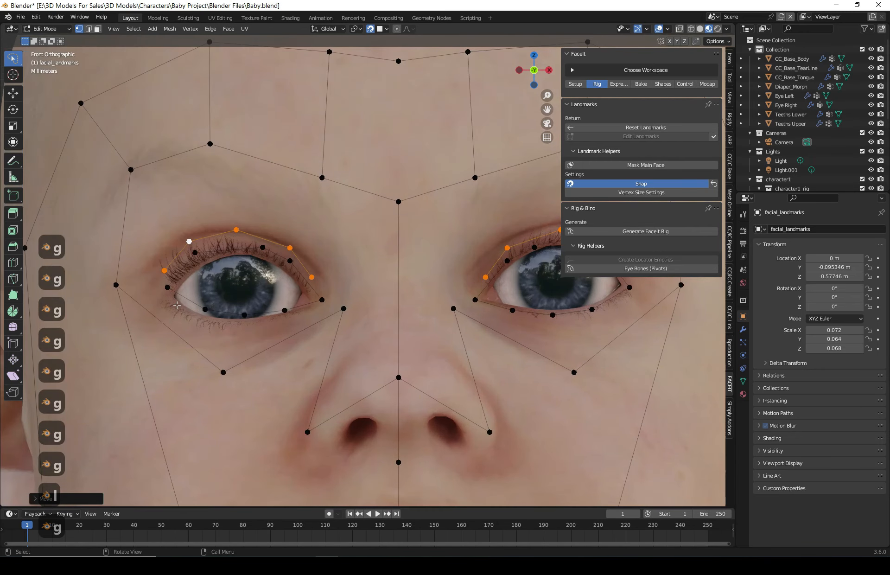
click(168, 288)
shift+middle_drag(168, 288, 149, 295)
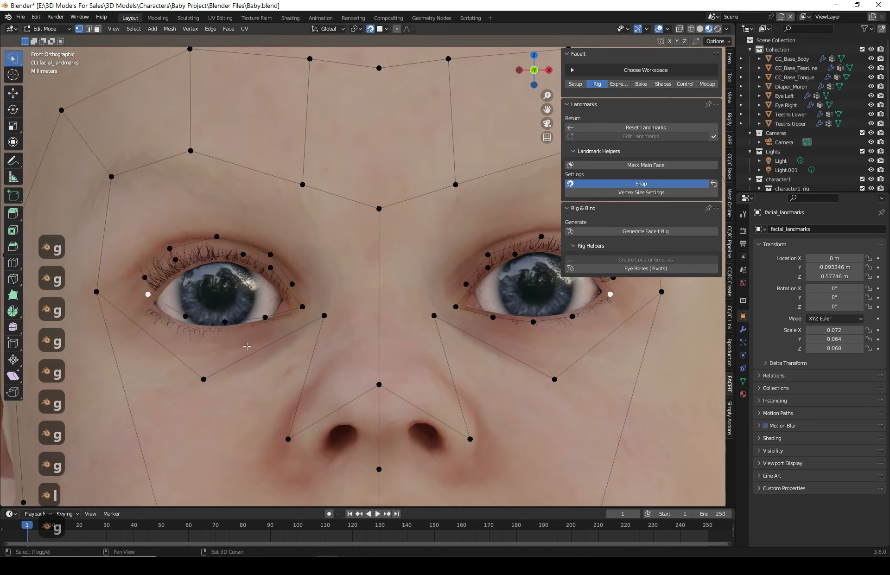
key(g)
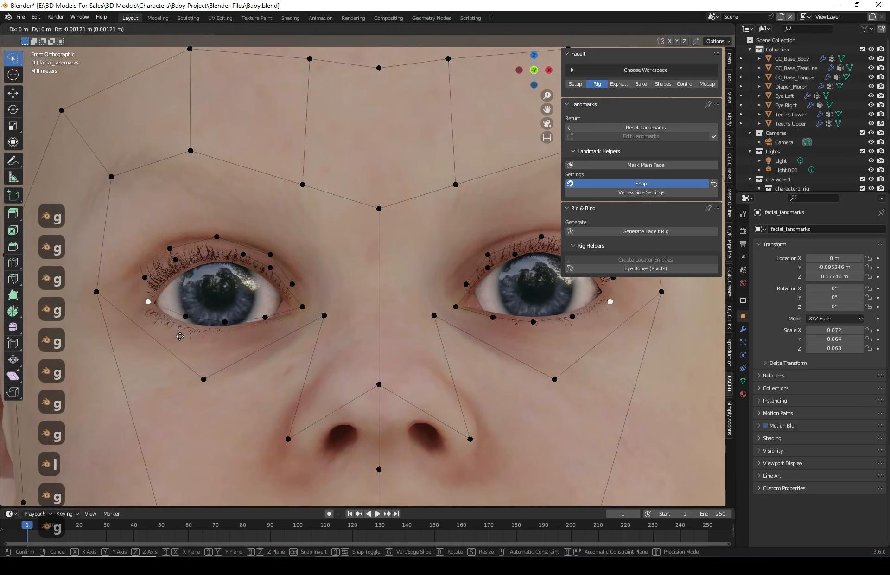
key(Escape)
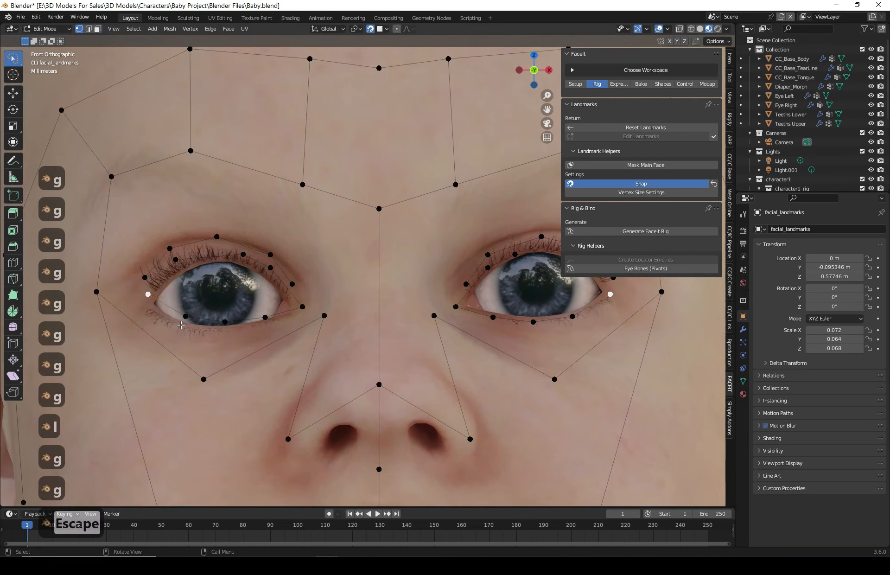
key(Tab)
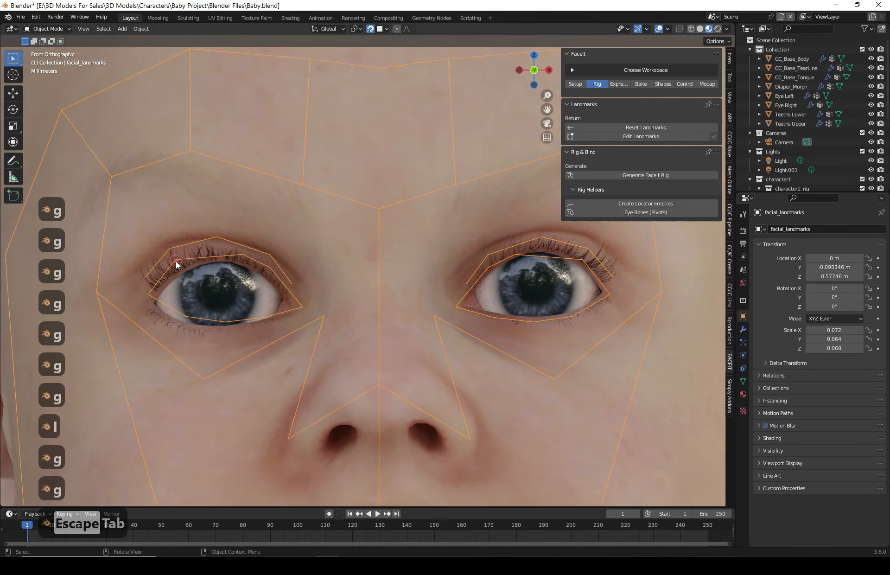
key(Tab)
- Lower the lower eyelid landmark point and the outer corner landmark point of the right eye slightly
click(148, 294)
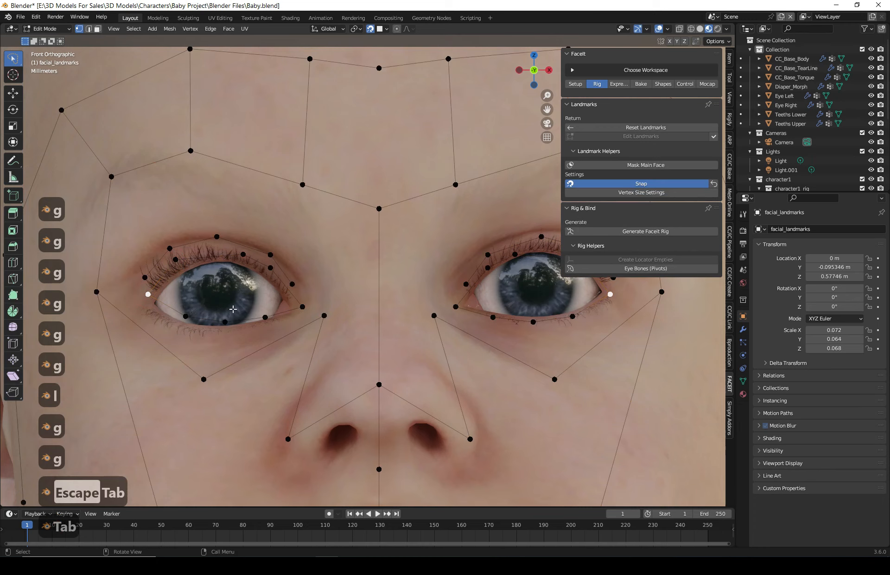
click(185, 316)
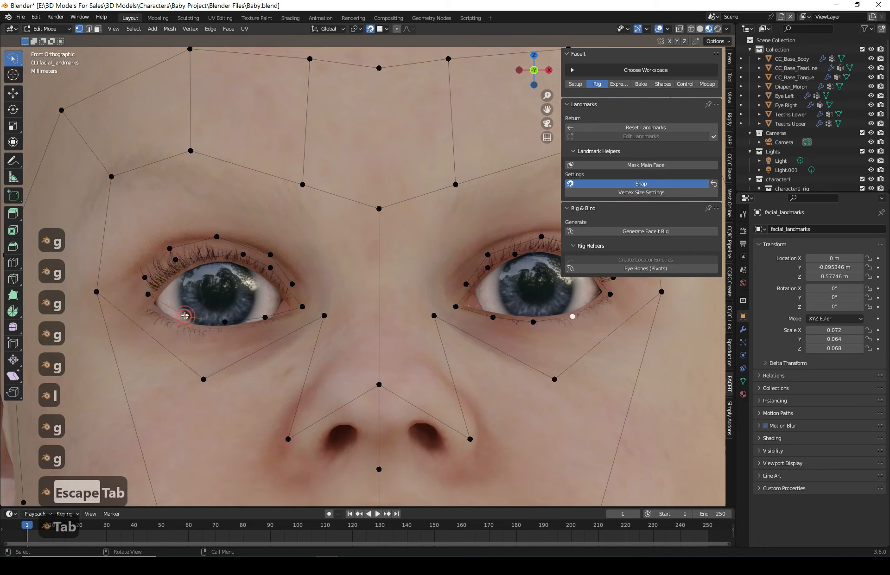
key(g)
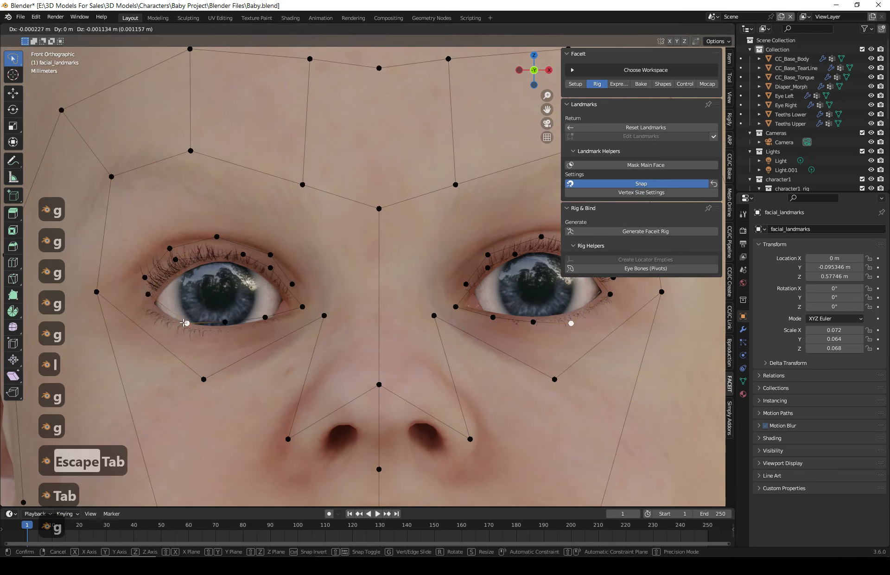
click(184, 322)
click(147, 292)
key(g)
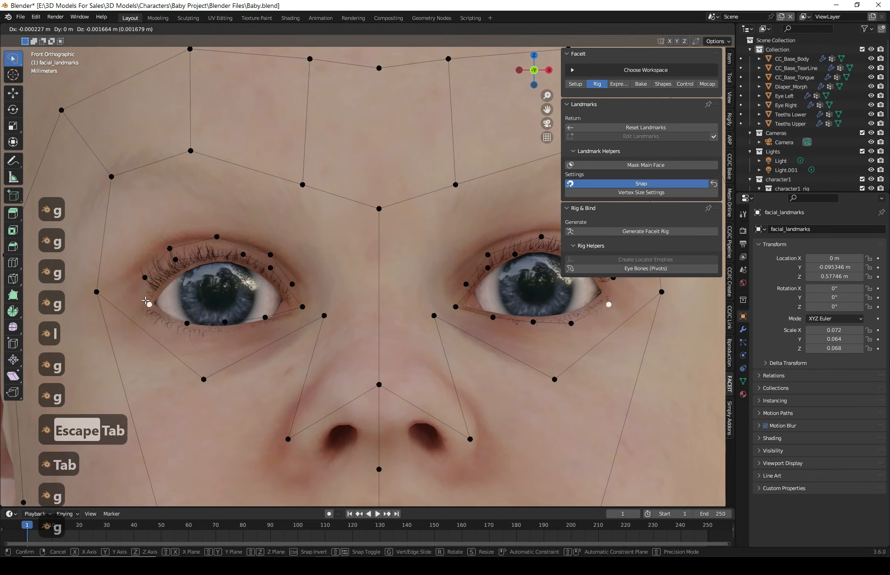
click(146, 300)
- Reposition the nose-bridge landmark point between the eyes, checking its placement in side and front views
scroll(436, 333, down, 3)
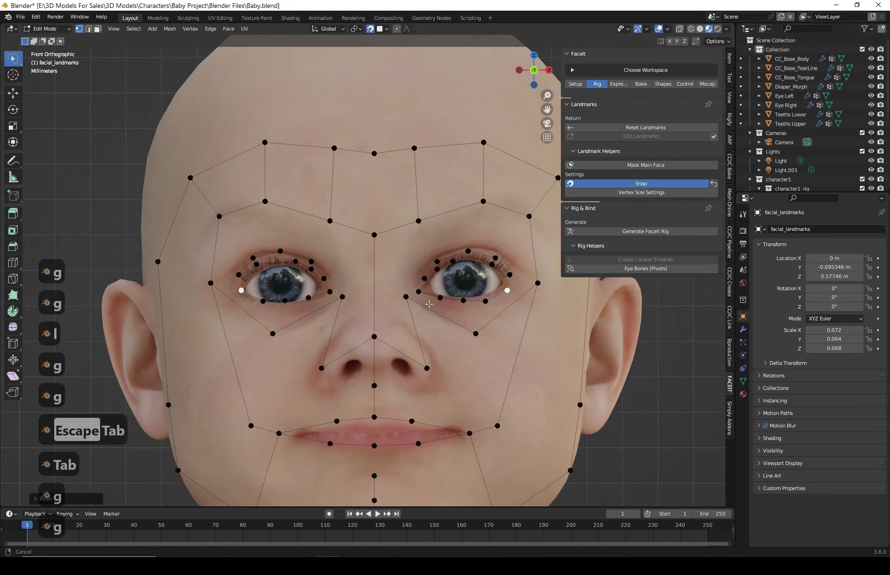
scroll(405, 320, down, 3)
shift+middle_drag(380, 281, 409, 357)
click(585, 416)
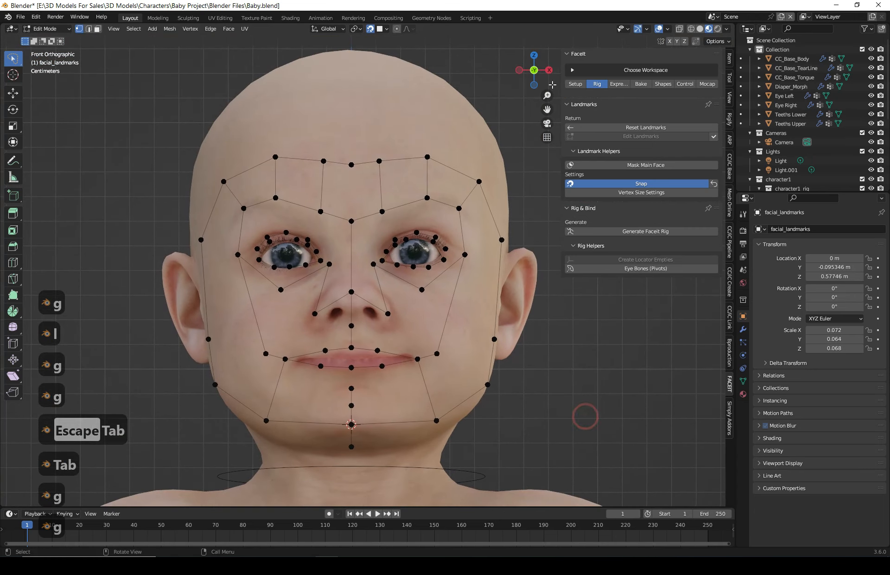
click(548, 70)
scroll(311, 249, up, 1)
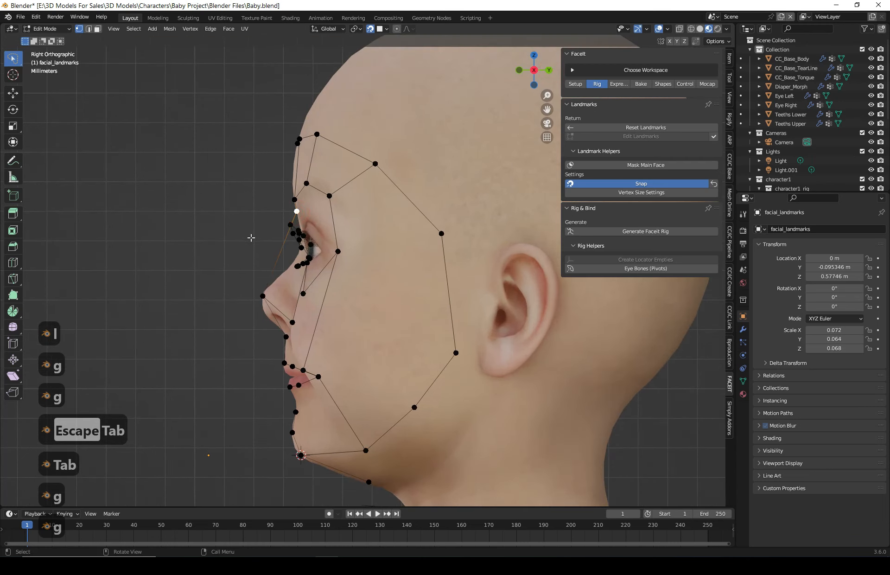
key(g)
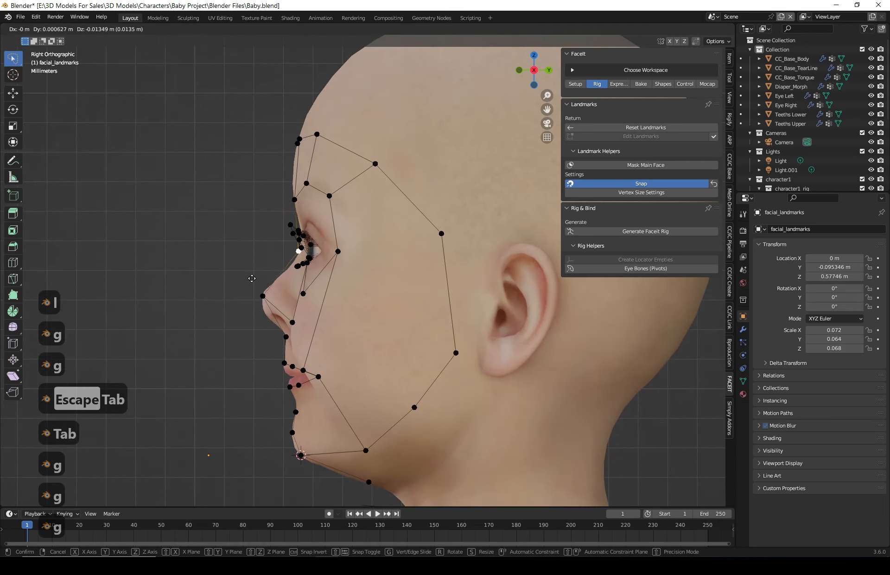
click(255, 281)
middle_drag(387, 360, 414, 216)
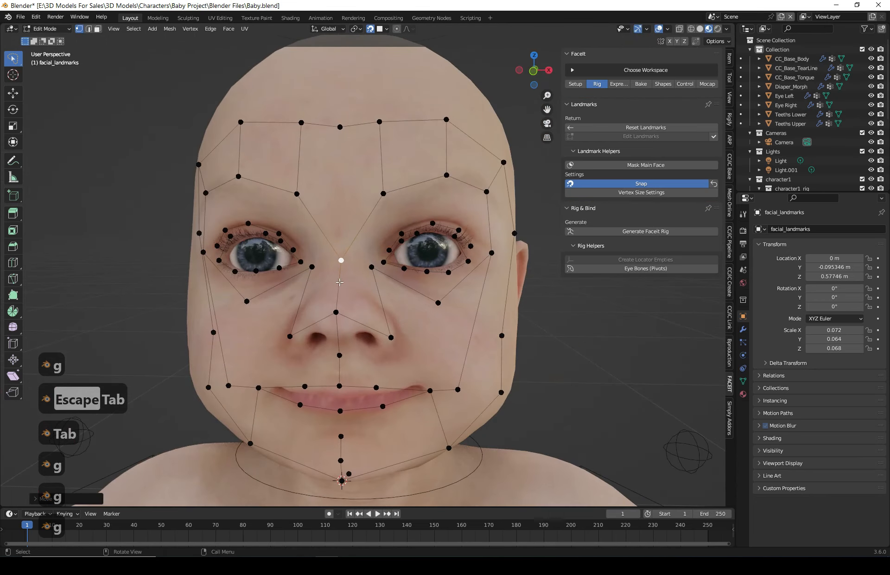
click(533, 71)
key(g)
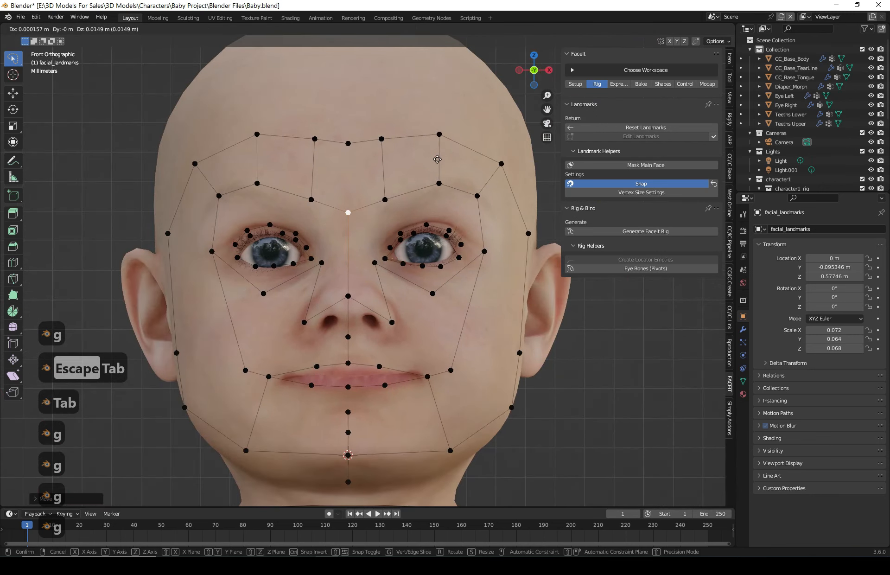
click(437, 152)
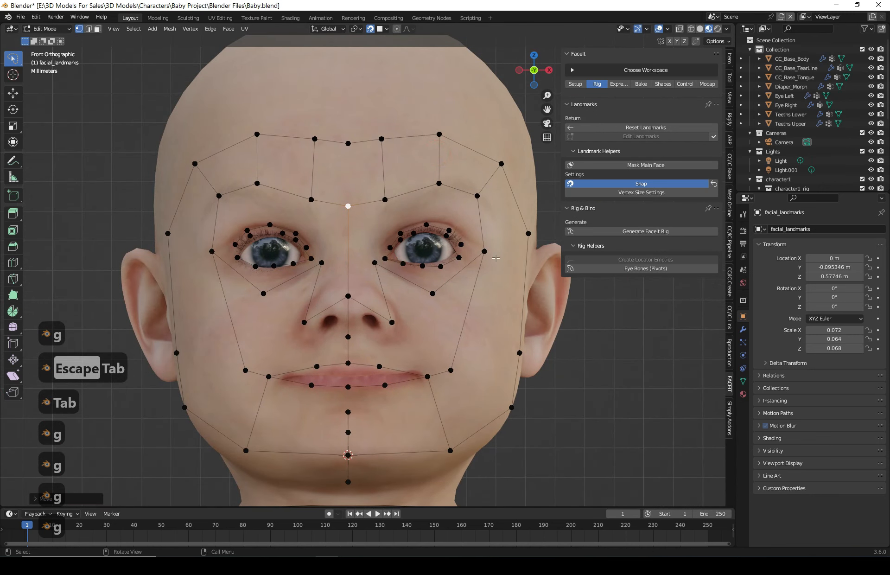
- Generate the FaceIt rig from the fitted facial landmarks
click(549, 70)
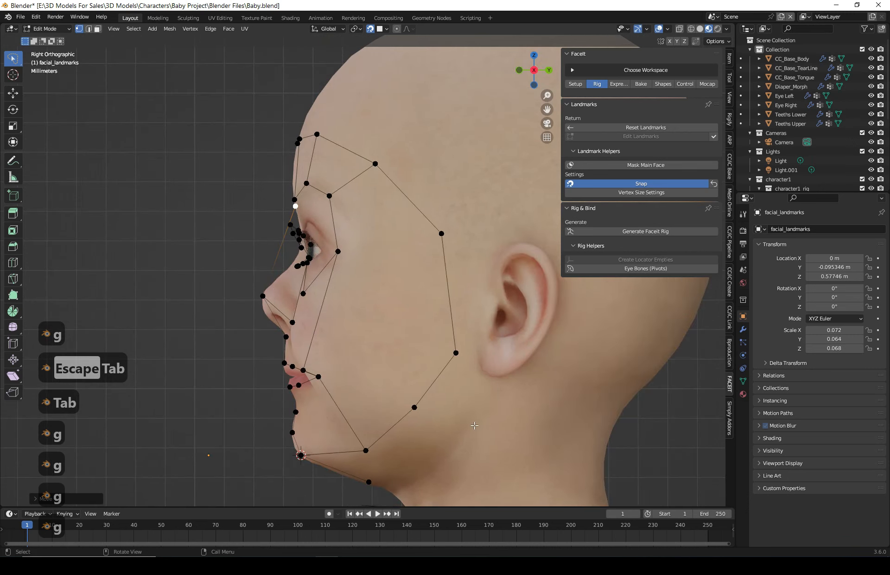
shift+middle_drag(474, 425, 408, 401)
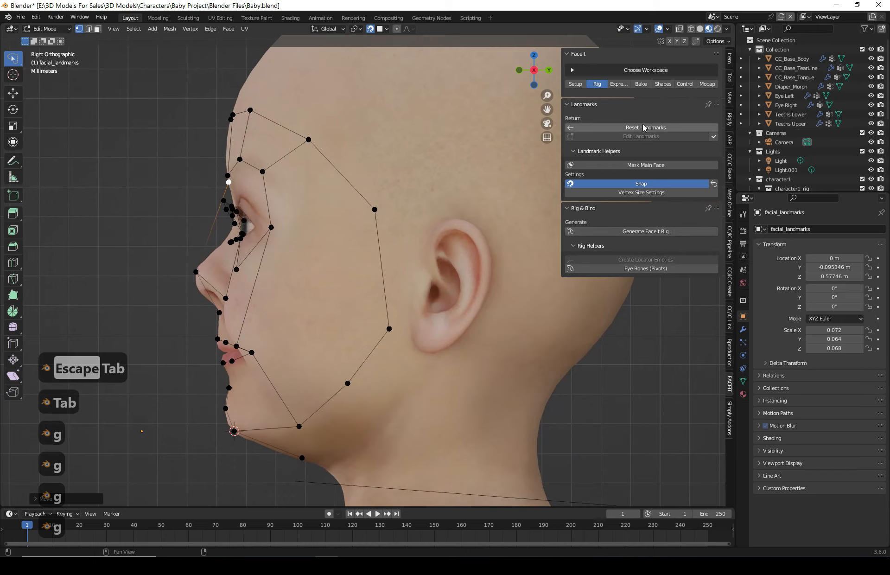
click(638, 232)
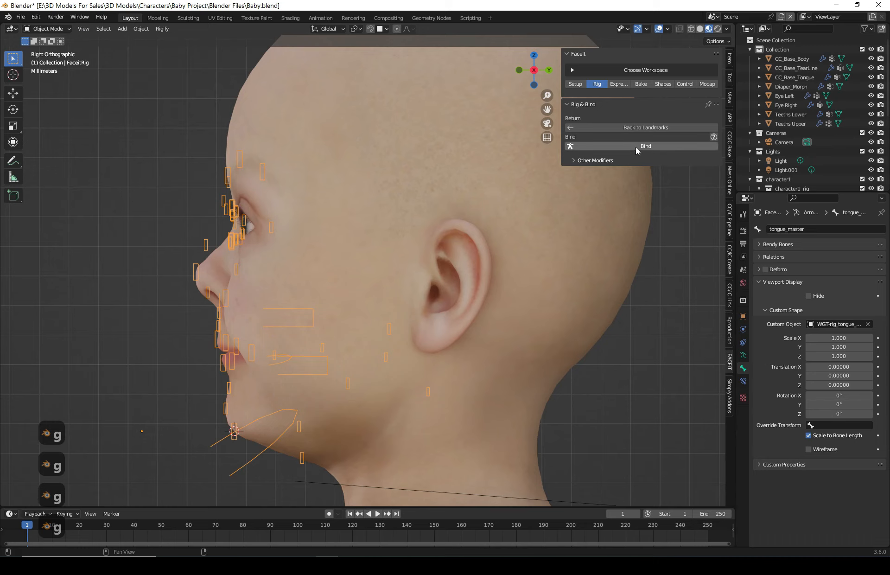
- Bind the generated FaceIt rig to the character's face, keeping Scale Geometry with a scale factor of 100
click(591, 161)
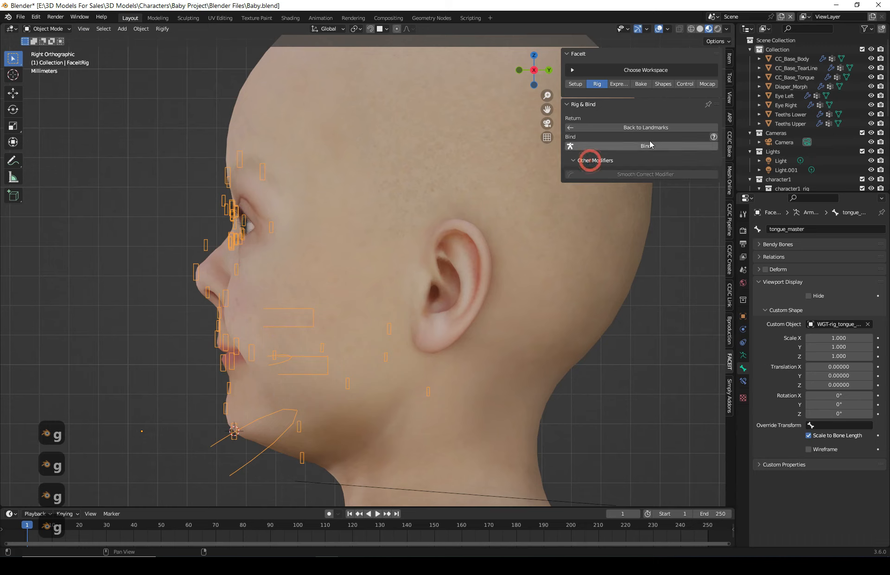
scroll(229, 255, down, 3)
middle_drag(253, 291, 331, 240)
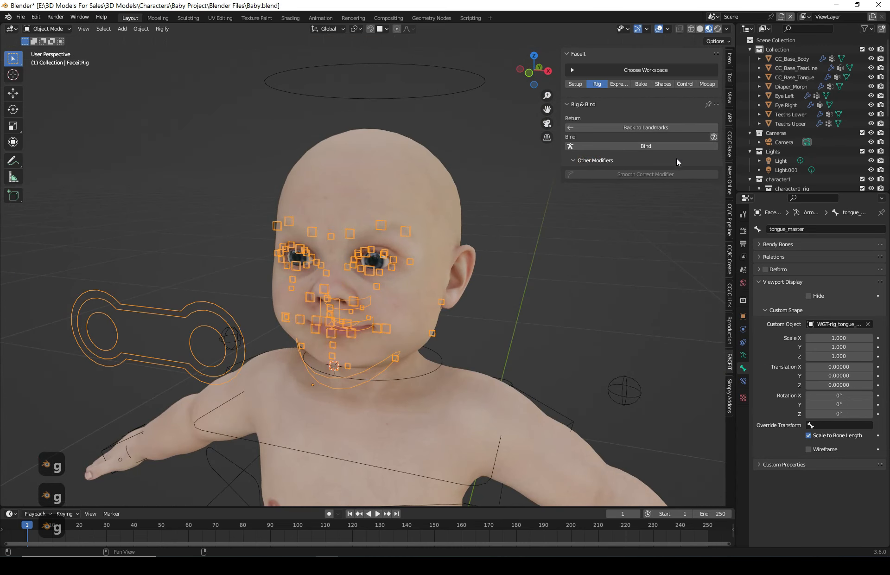
click(644, 148)
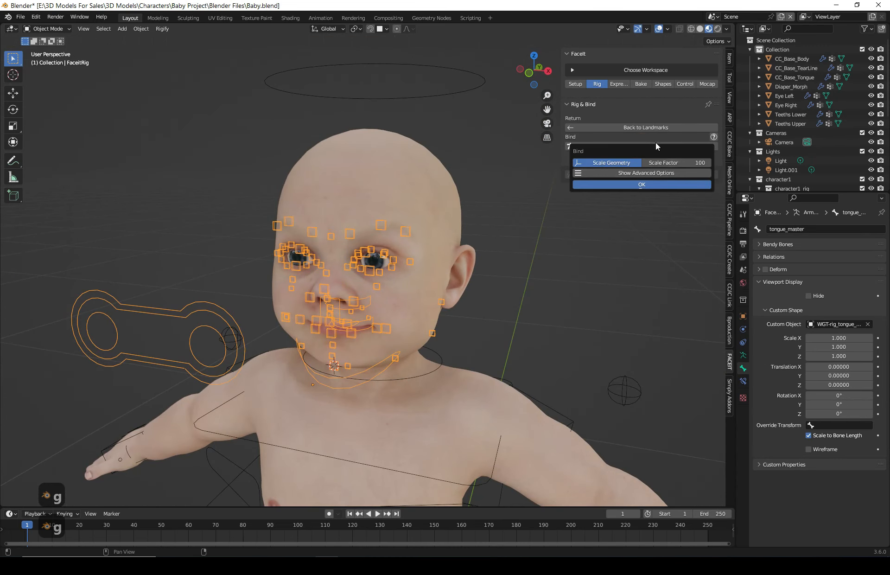
click(642, 185)
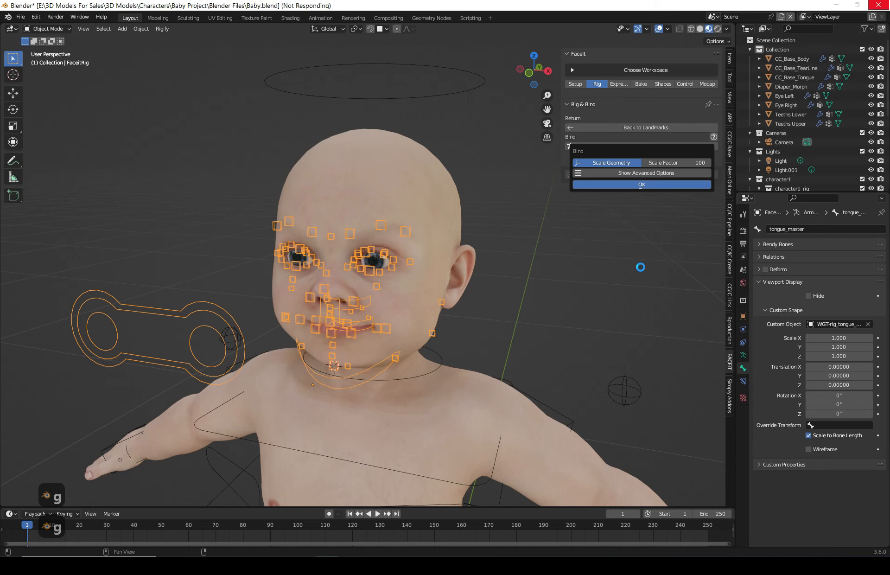
- Select the FaceIt rig and switch it into Pose Mode
middle_drag(641, 272, 559, 314)
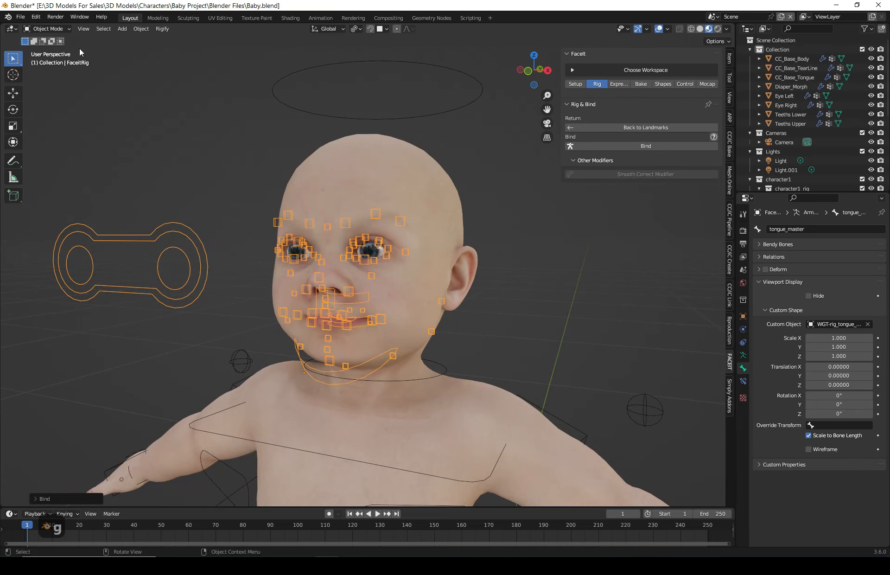
click(221, 131)
shift+right_click(221, 132)
click(48, 28)
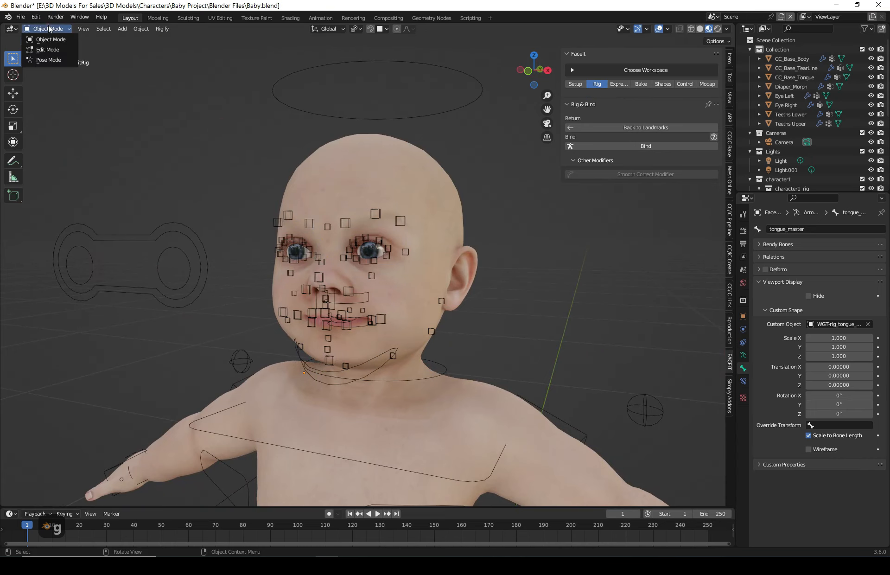
click(48, 59)
- Try moving the eyes control, then cancel the move
click(195, 241)
middle_drag(196, 241, 388, 307)
key(g)
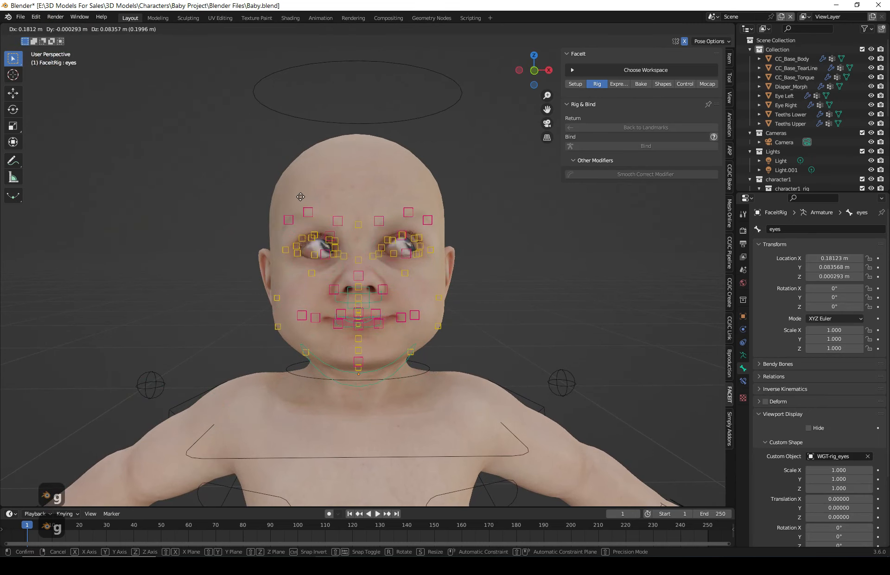
key(Escape)
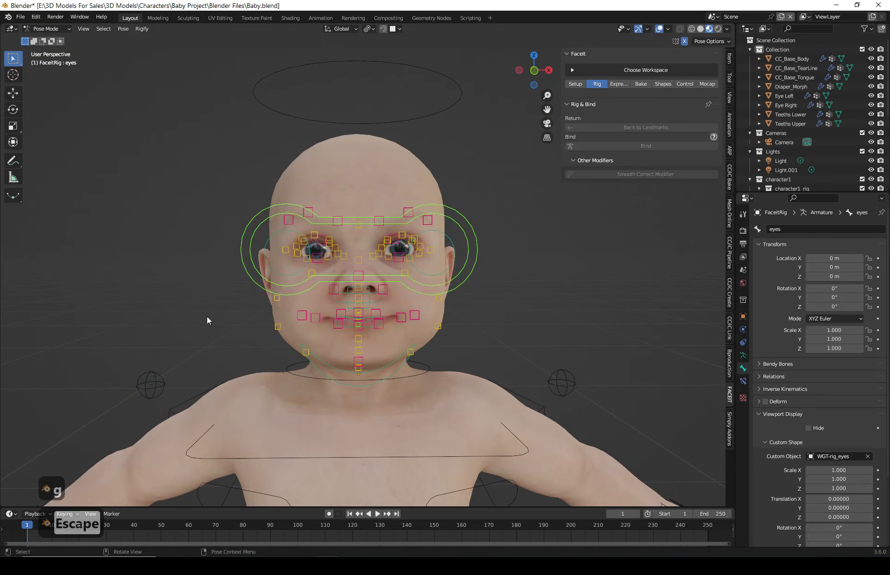
- Rotate the jaw master control about the X axis by about 23° to open the mouth
click(386, 370)
key(r)
key(x)
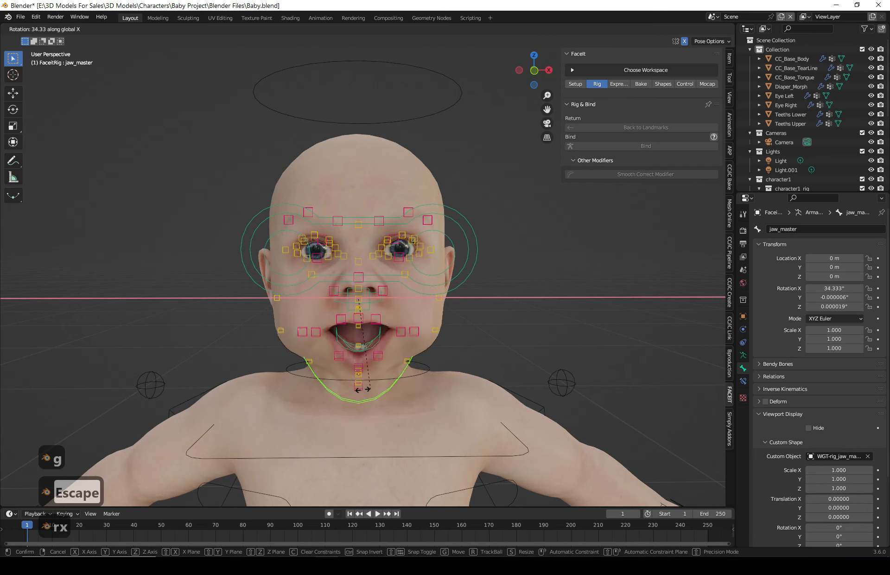
click(392, 388)
middle_drag(391, 389, 508, 389)
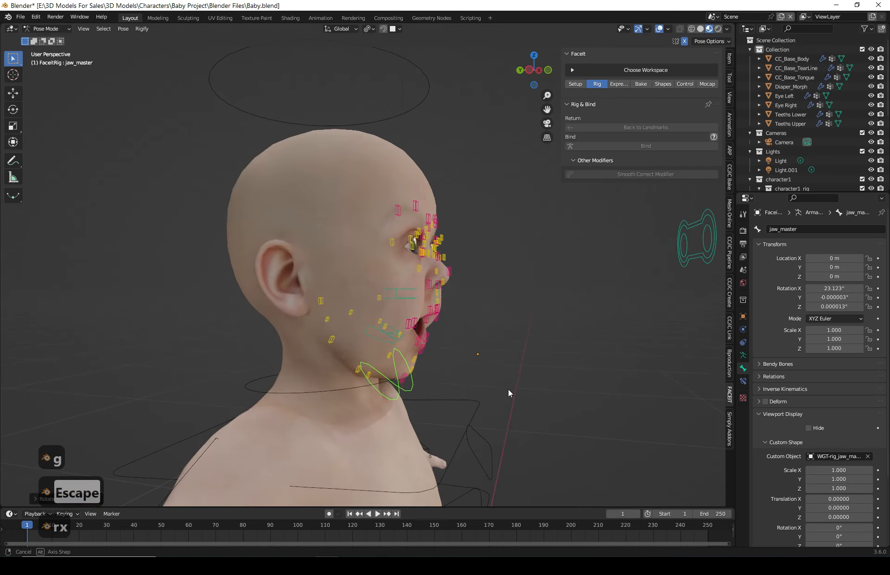
- Try rotating the jaw control again from a side view, then cancel
scroll(482, 434, up, 5)
scroll(482, 434, down, 3)
middle_drag(482, 435, 486, 363)
key(r)
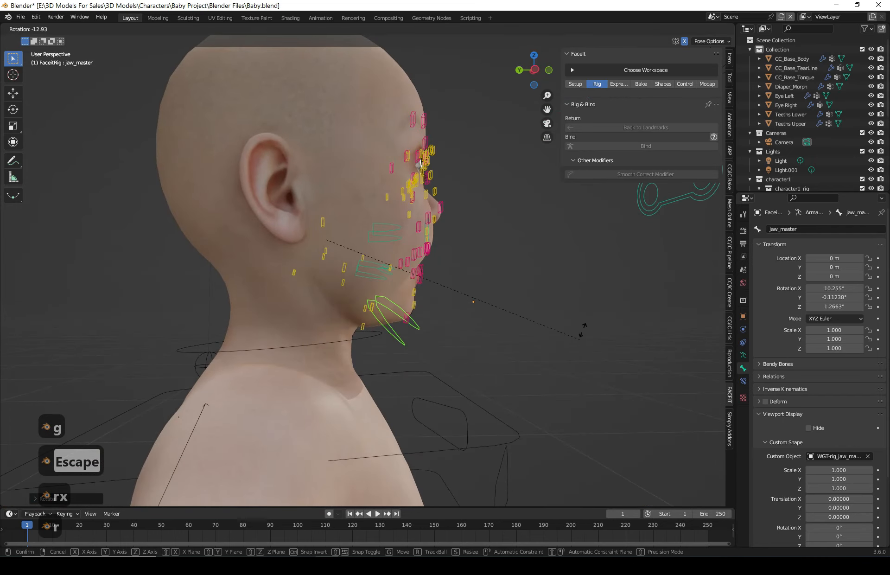
key(Escape)
- Test-move the left lip corner and lower cheek controls, cancelling each move
middle_drag(440, 408, 427, 346)
scroll(460, 345, up, 5)
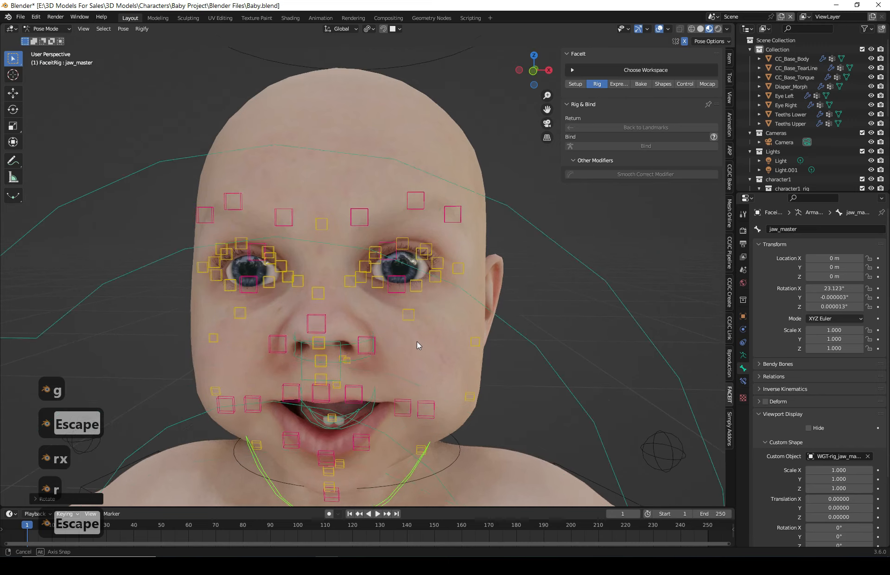
mouse_move(421, 330)
middle_down()
mouse_move(421, 354)
mouse_move(426, 329)
middle_up()
click(429, 322)
key(g)
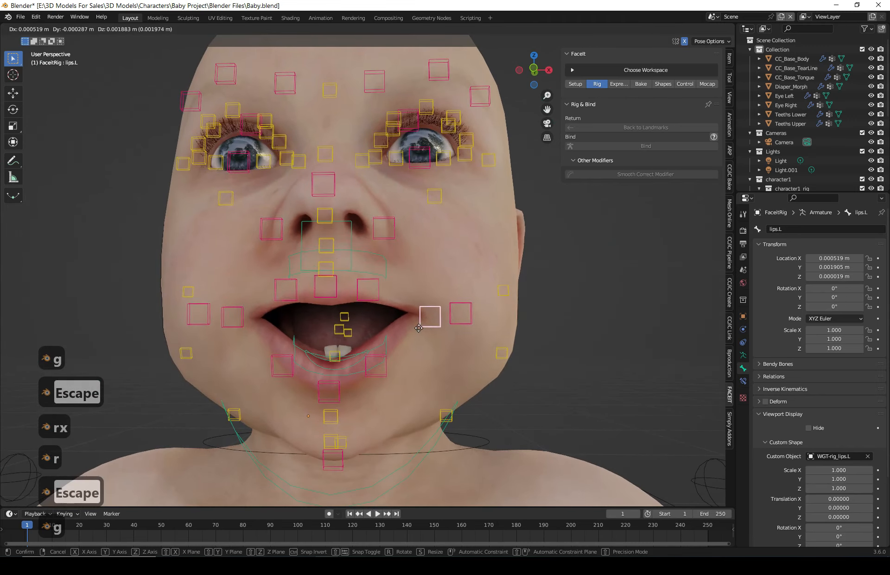
key(Escape)
click(468, 311)
key(g)
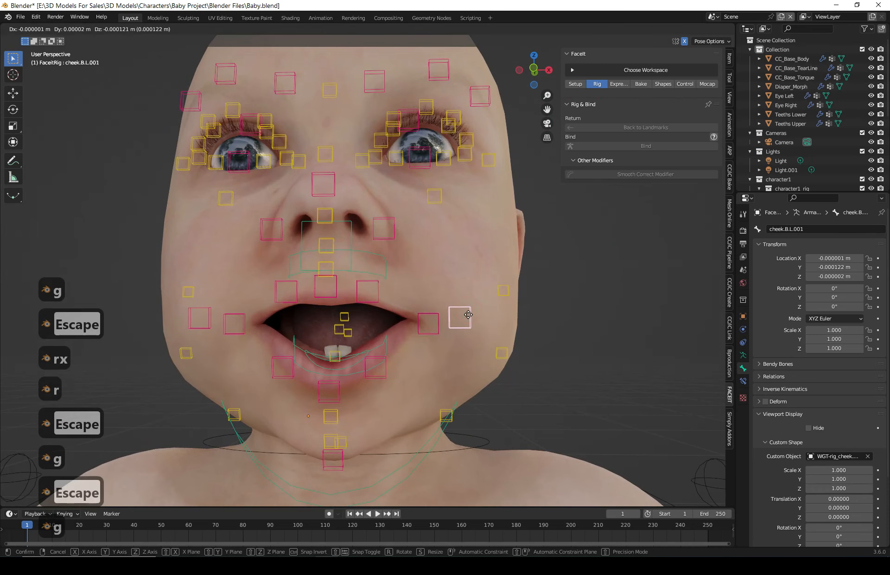
key(Escape)
mouse_move(458, 297)
middle_down()
mouse_move(433, 301)
mouse_move(420, 319)
mouse_move(425, 302)
mouse_move(400, 307)
mouse_move(454, 315)
middle_up()
key(g)
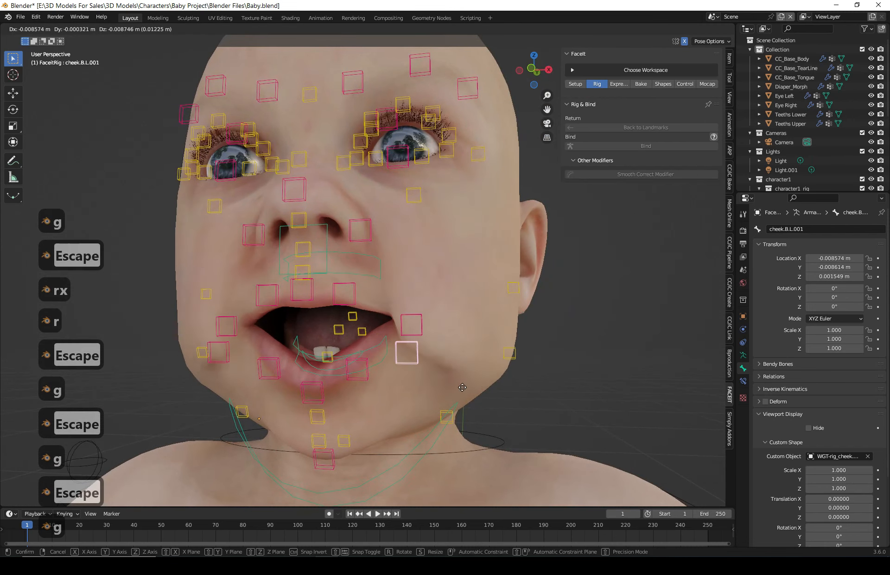
key(Escape)
- Move the tongue master control forward so the tongue sticks out of the mouth
middle_drag(432, 247, 399, 381)
middle_drag(455, 447, 495, 435)
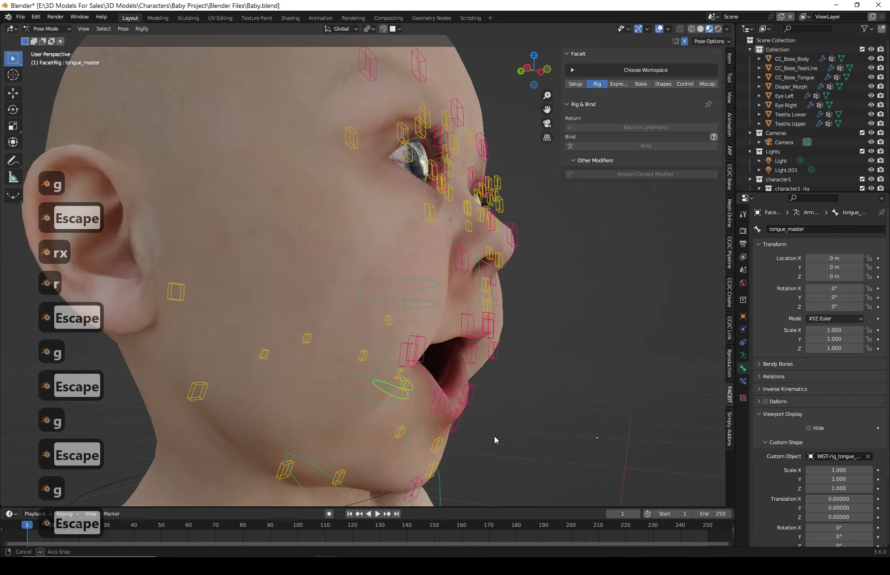
key(g)
click(574, 435)
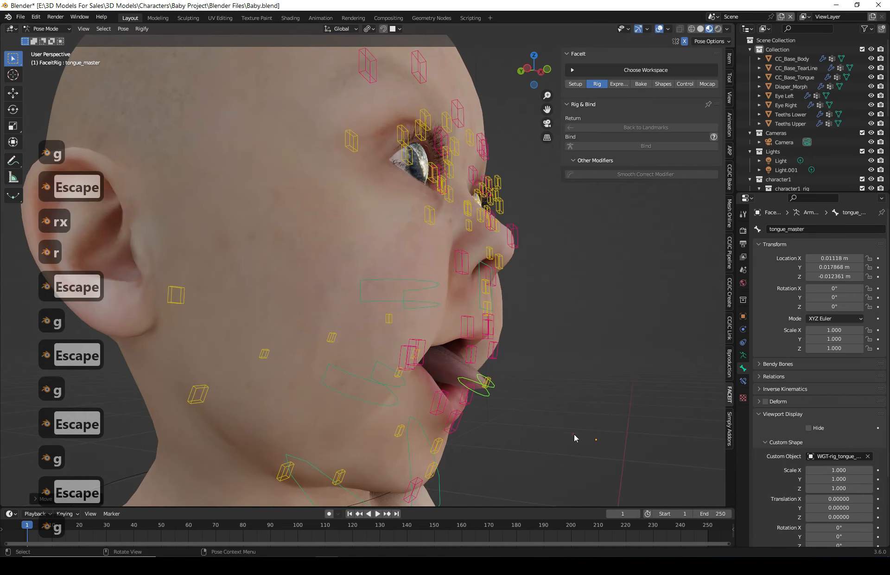
middle_drag(574, 433, 555, 438)
key(g)
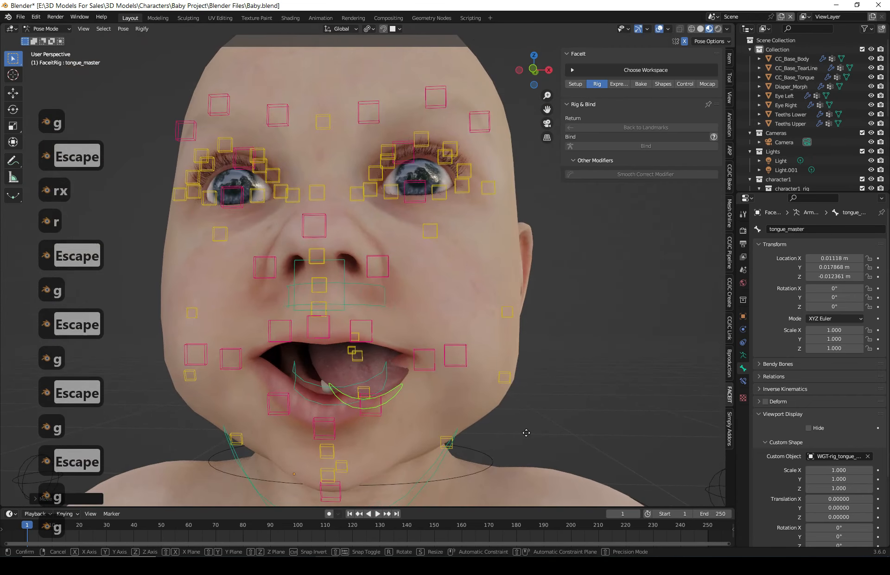
click(512, 432)
- Try rotating the tongue control along the Z, X and Y axes, then cancel
key(r)
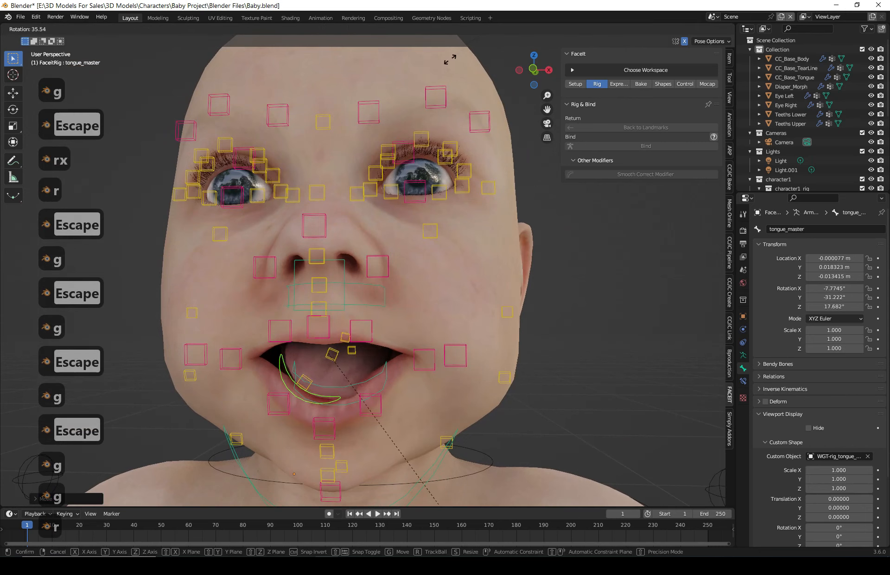
key(z)
key(x)
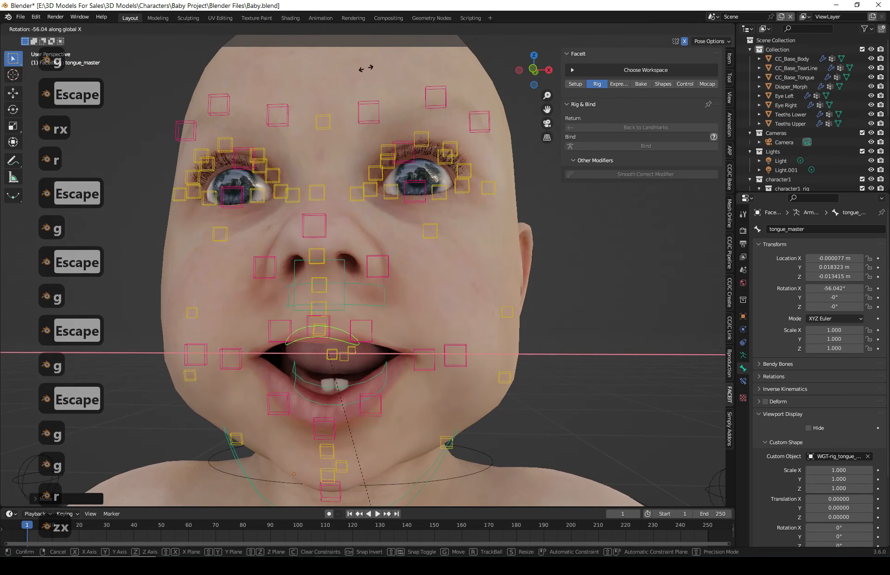
key(y)
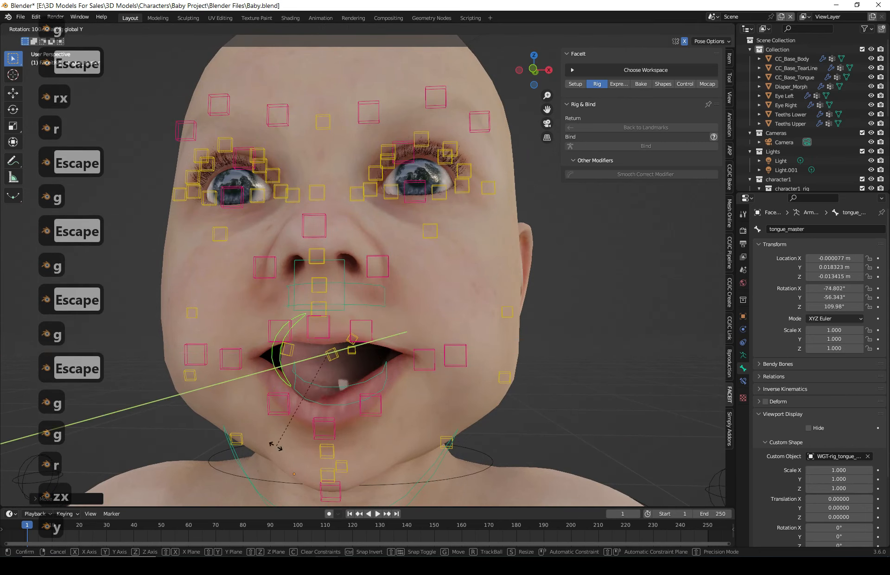
key(Escape)
- Test-move the left eye's upper and lower eyelid controls, cancelling each move
middle_drag(477, 360, 429, 259)
scroll(429, 258, up, 1)
click(433, 219)
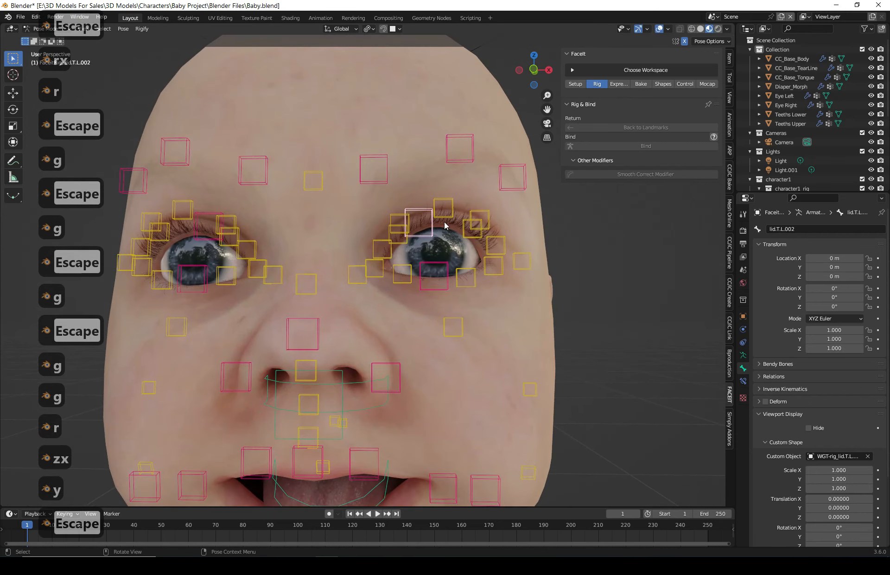
middle_drag(433, 218, 399, 269)
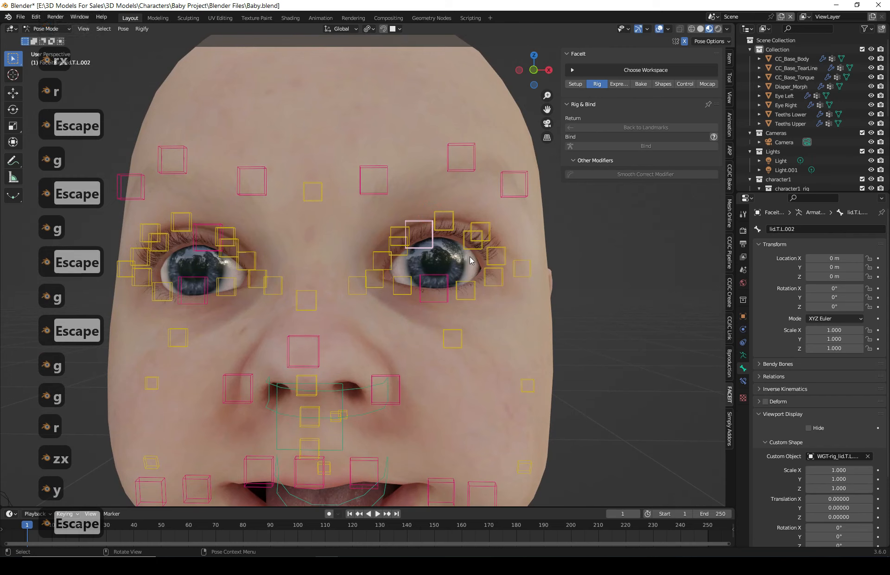
key(g)
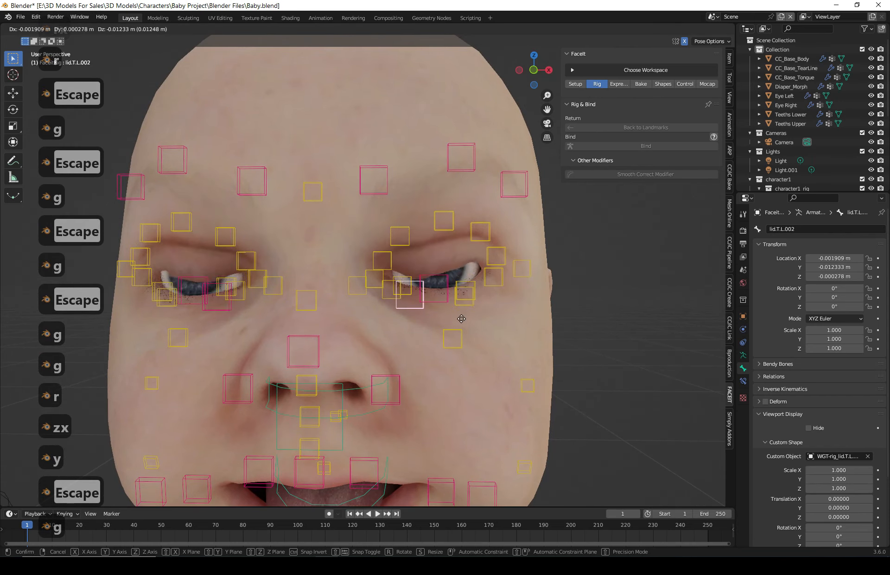
key(Escape)
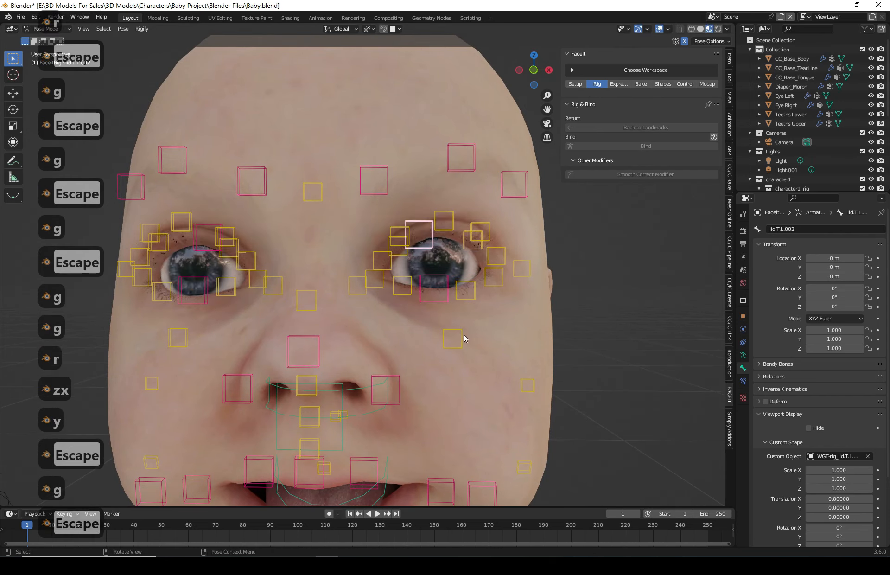
click(439, 271)
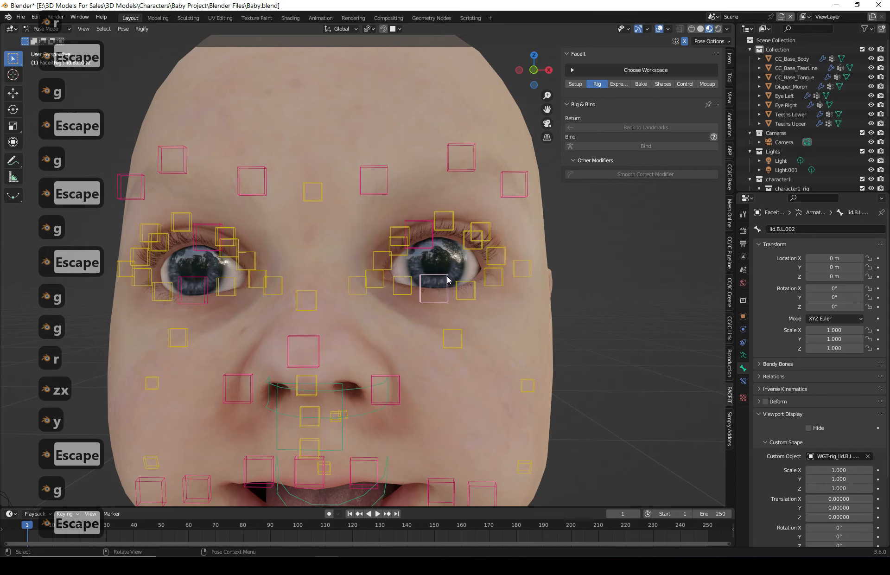
key(g)
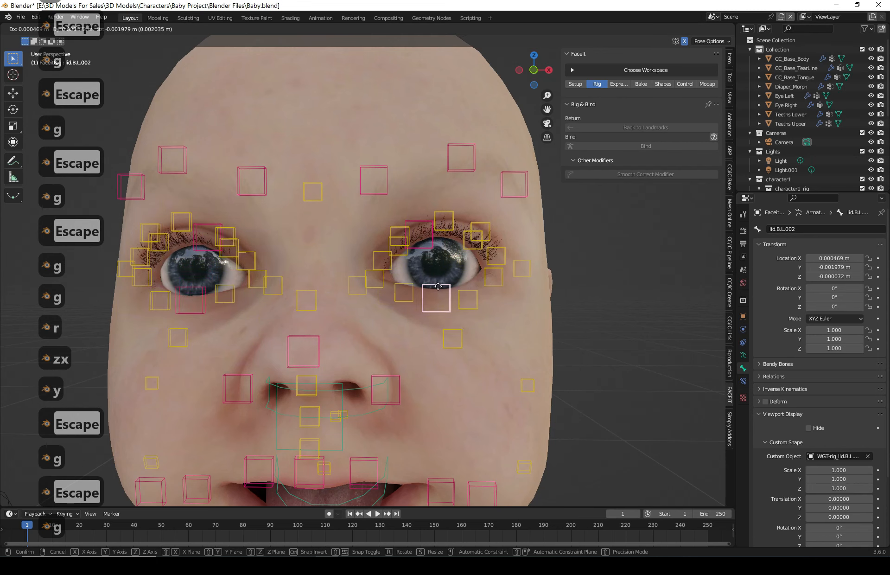
key(Escape)
- Leave Pose Mode and return the rig to Object Mode
scroll(425, 266, down, 3)
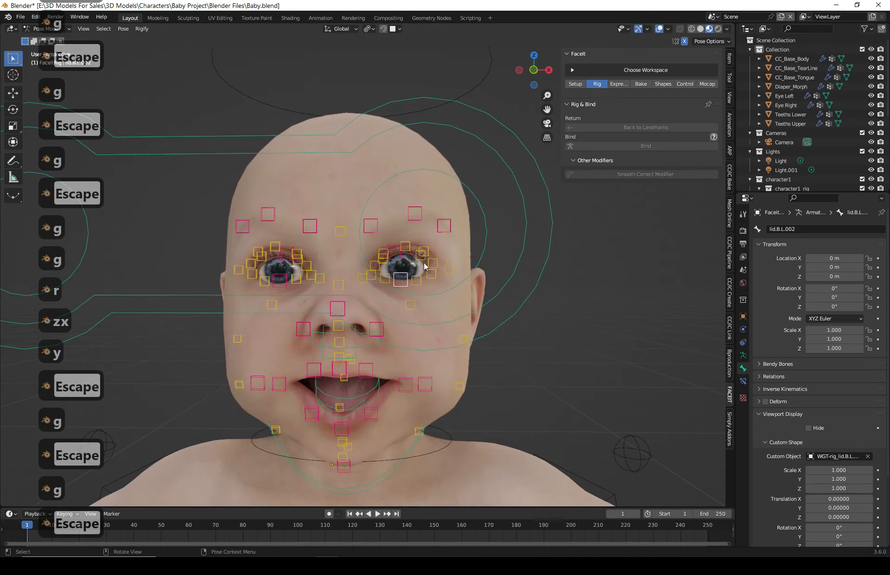
scroll(424, 266, down, 3)
middle_drag(424, 276, 335, 286)
scroll(335, 287, up, 4)
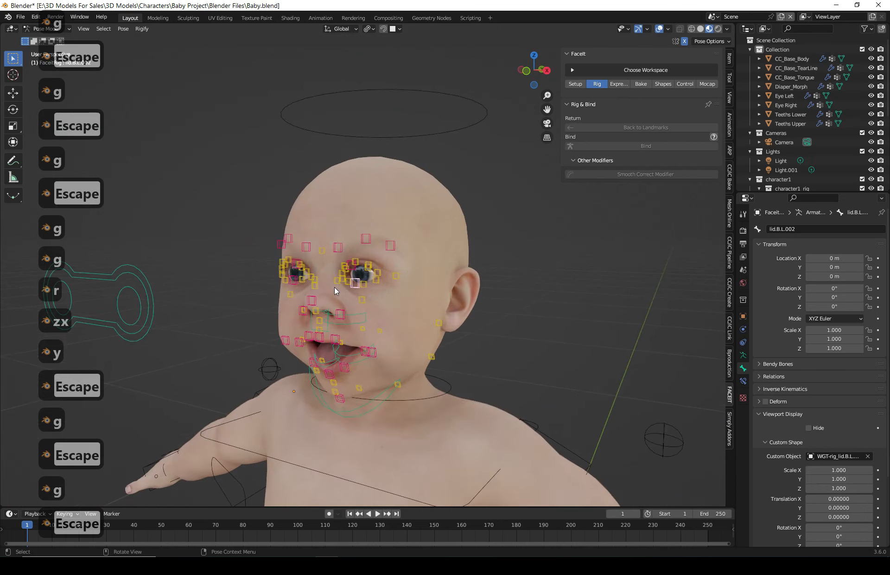
click(216, 213)
click(40, 29)
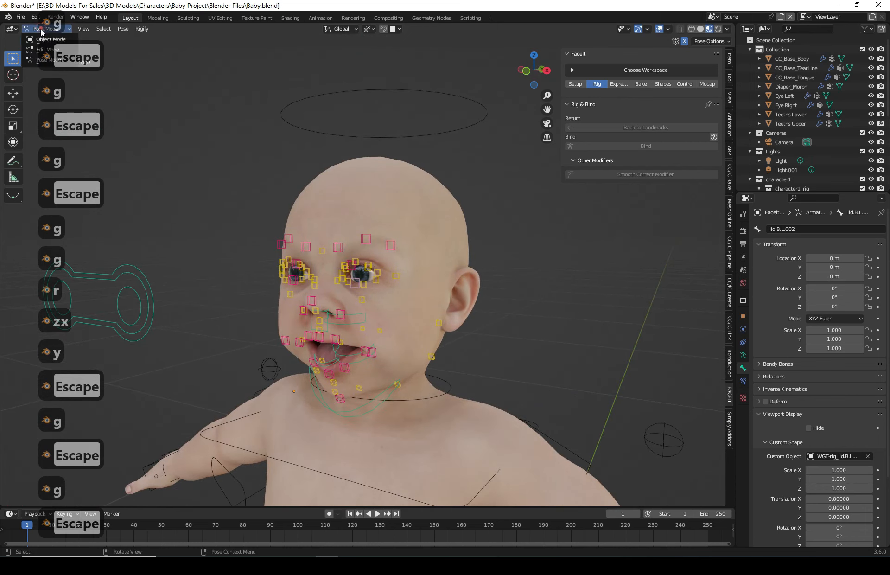
click(40, 38)
click(501, 255)
middle_drag(573, 304, 621, 321)
shift+middle_drag(570, 343, 578, 303)
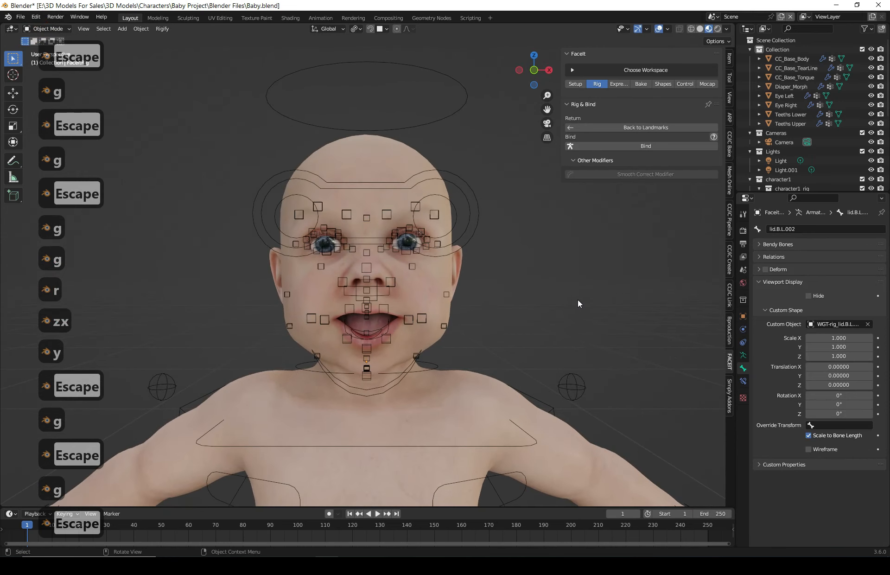
click(763, 565)
click(773, 553)
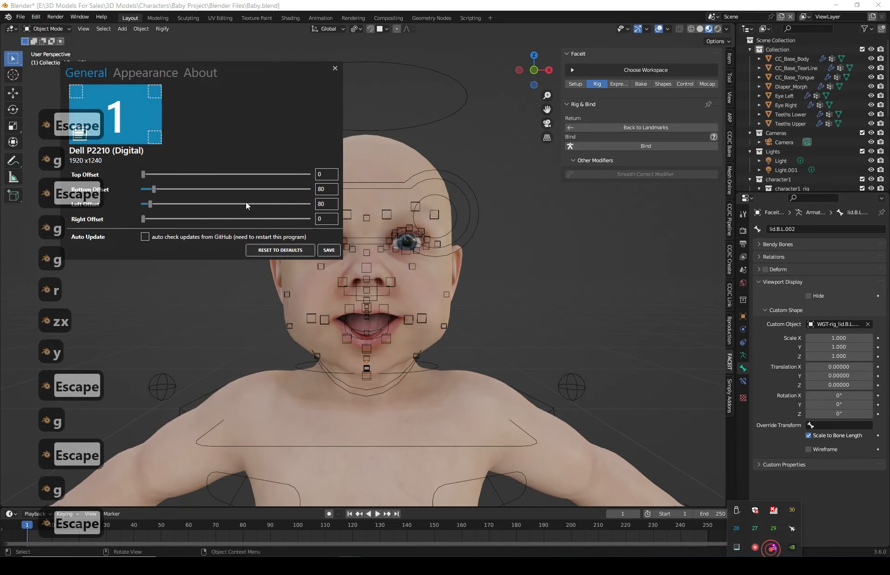
click(145, 72)
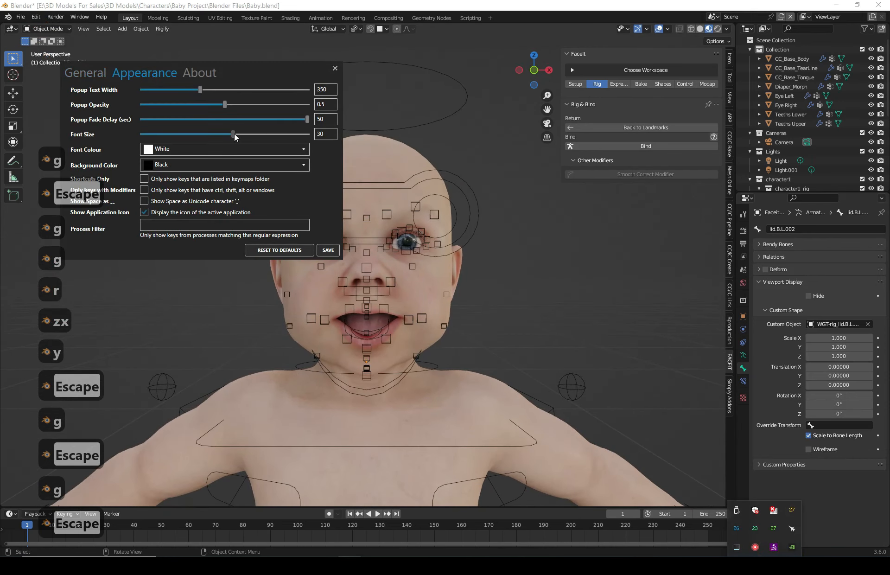
drag(233, 134, 213, 134)
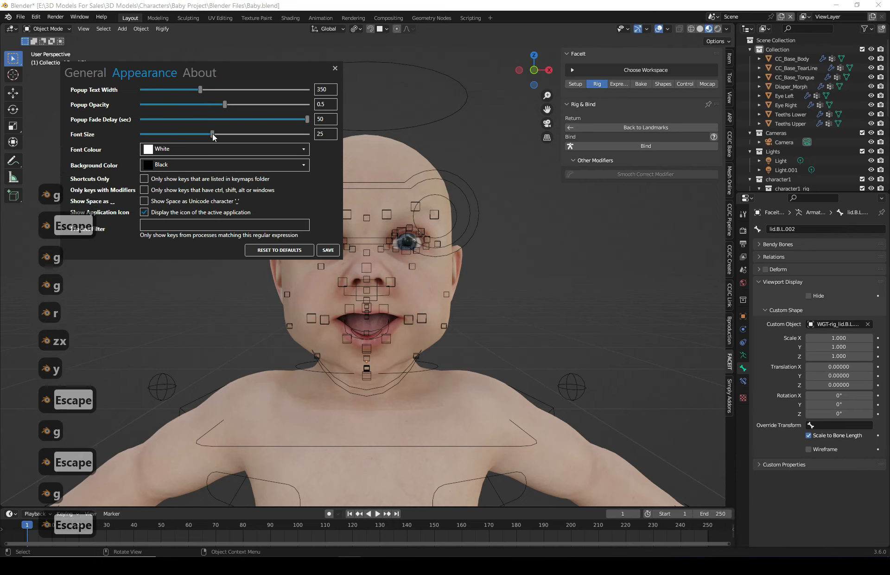
click(335, 69)
- Switch the rig to Pose Mode, select all bones and clear all their transforms, then return to Object Mode
middle_drag(573, 268, 547, 268)
key(a)
click(49, 28)
click(46, 58)
key(a)
click(125, 29)
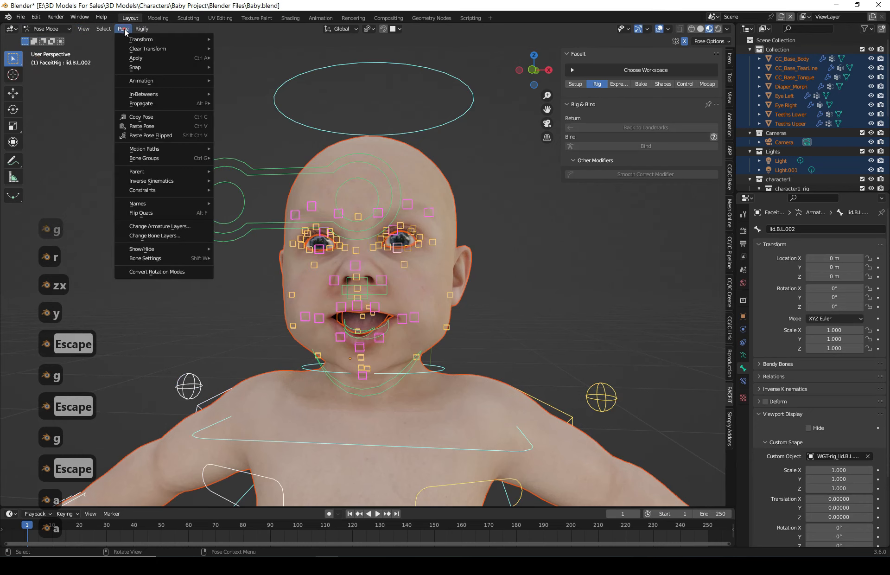
mouse_move(119, 33)
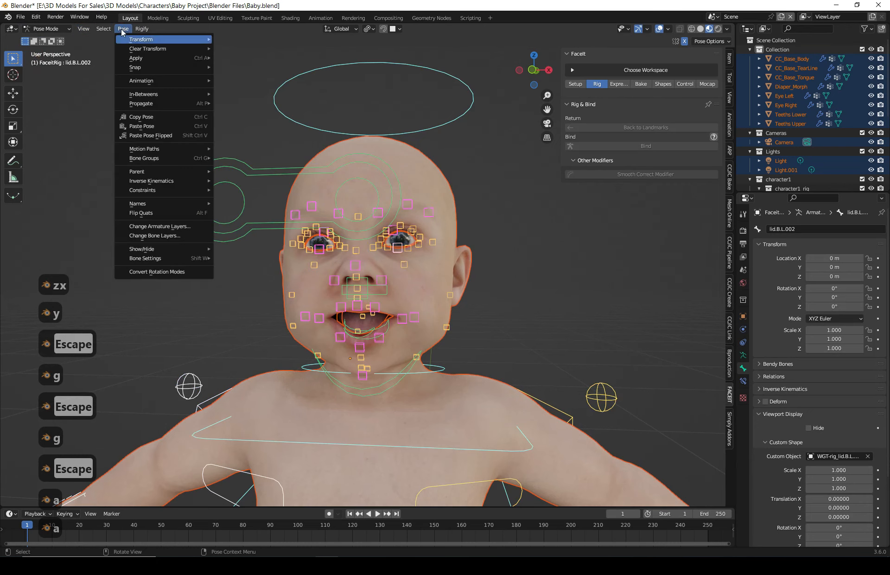
click(136, 50)
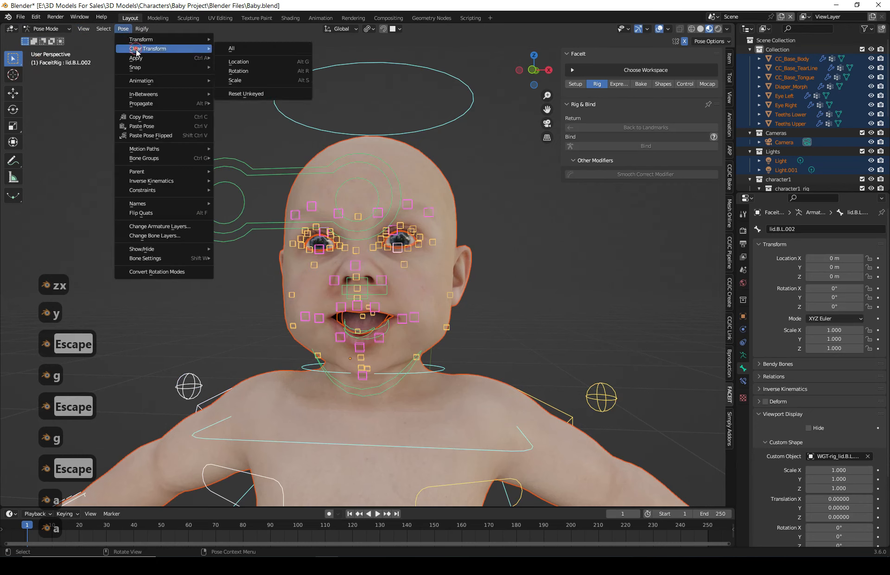
click(249, 50)
middle_drag(576, 356, 581, 363)
click(53, 29)
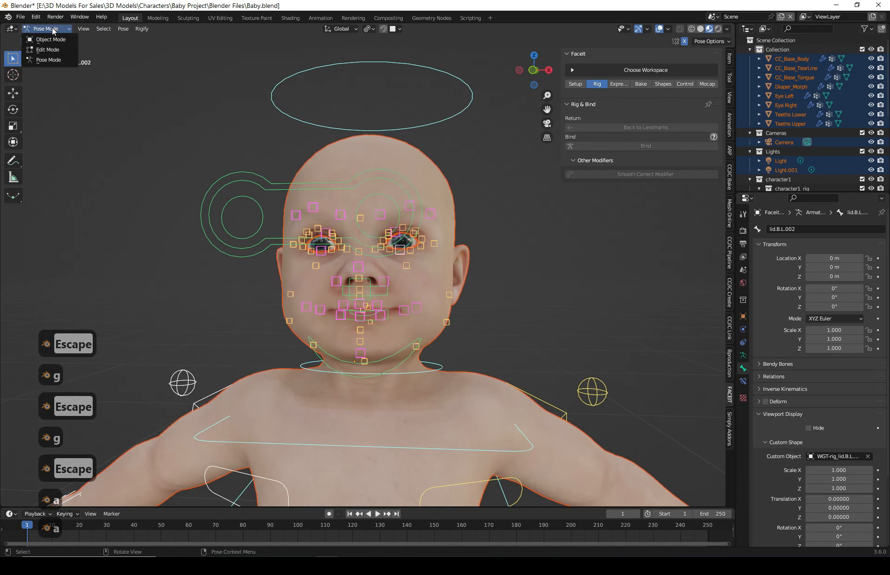
click(51, 40)
- Load the FaceIt ARKit expressions onto the face using Auto Scale
scroll(486, 292, down, 4)
mouse_move(482, 327)
middle_down()
mouse_move(474, 265)
mouse_move(521, 340)
mouse_move(304, 359)
mouse_move(322, 406)
mouse_move(530, 358)
mouse_move(435, 299)
mouse_move(475, 315)
mouse_move(479, 332)
middle_up()
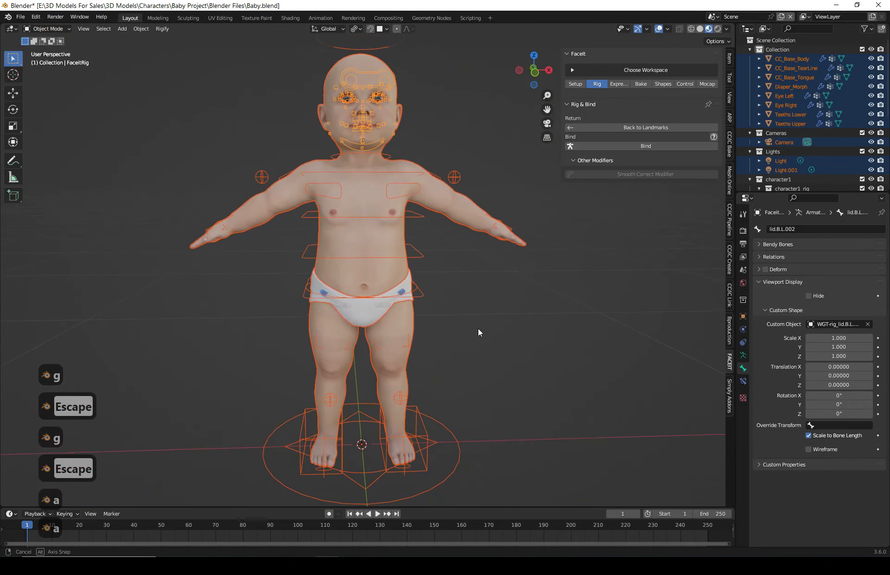
shift+middle_drag(428, 251, 442, 318)
middle_drag(489, 216, 479, 214)
scroll(478, 214, up, 1)
click(485, 204)
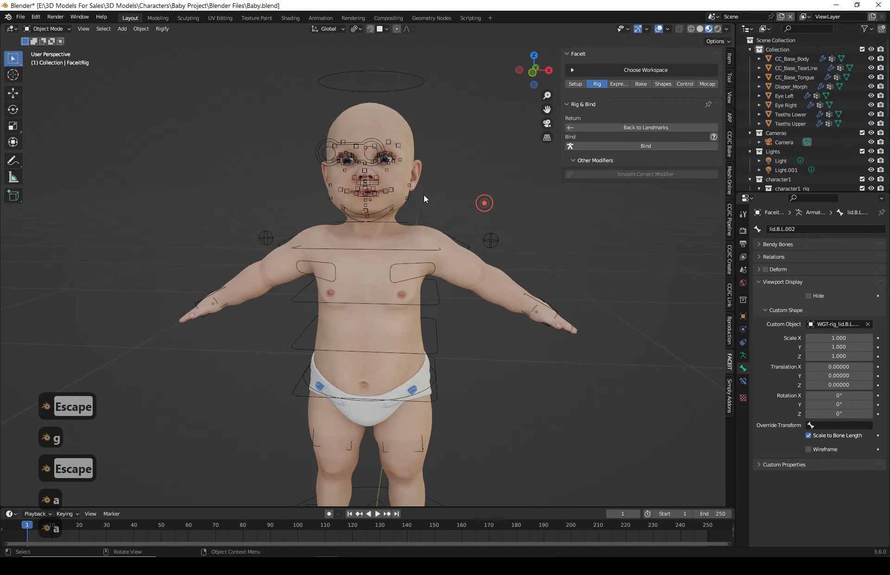
scroll(424, 194, up, 4)
shift+middle_drag(441, 171, 580, 146)
click(619, 84)
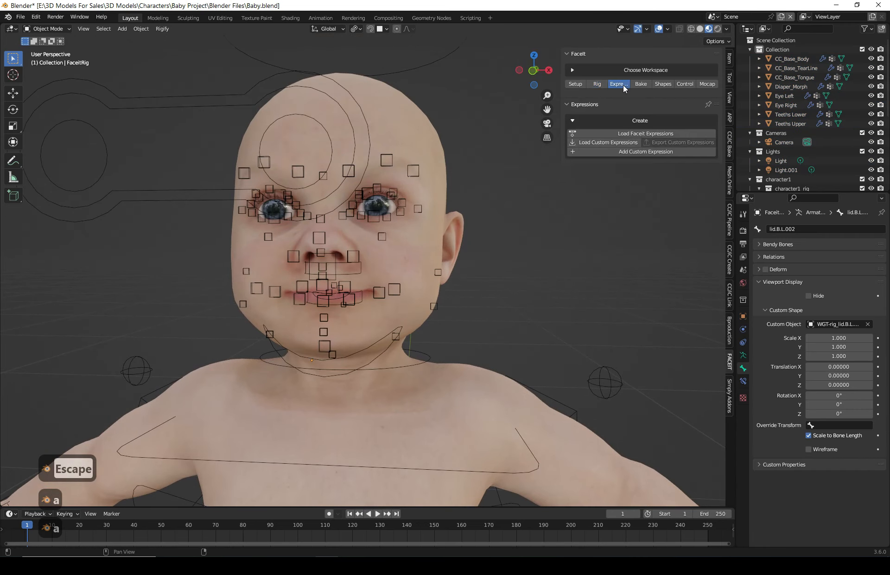
click(633, 134)
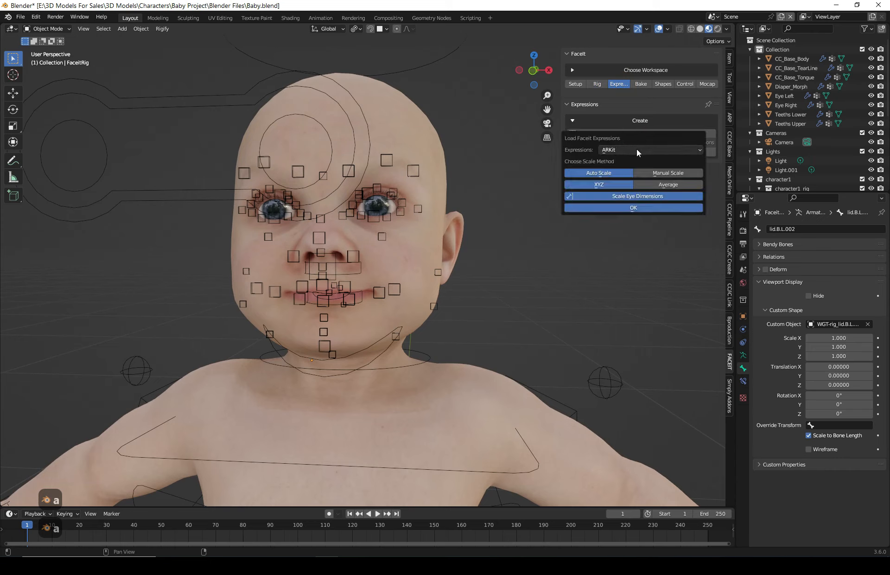
click(662, 149)
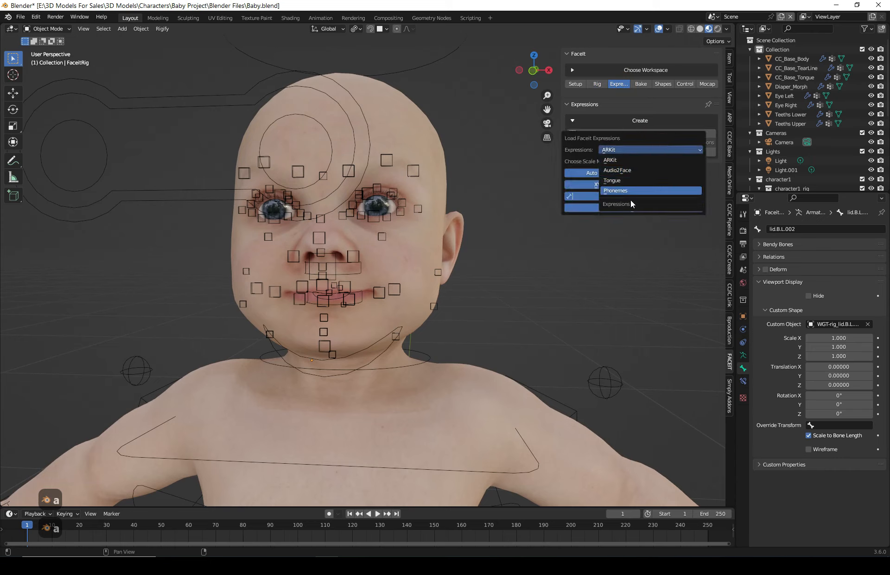
click(622, 158)
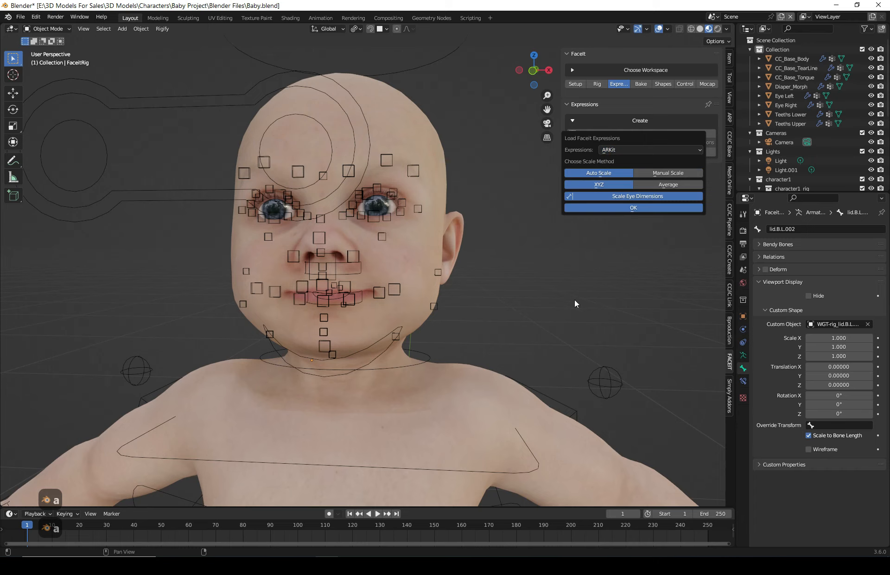
click(626, 208)
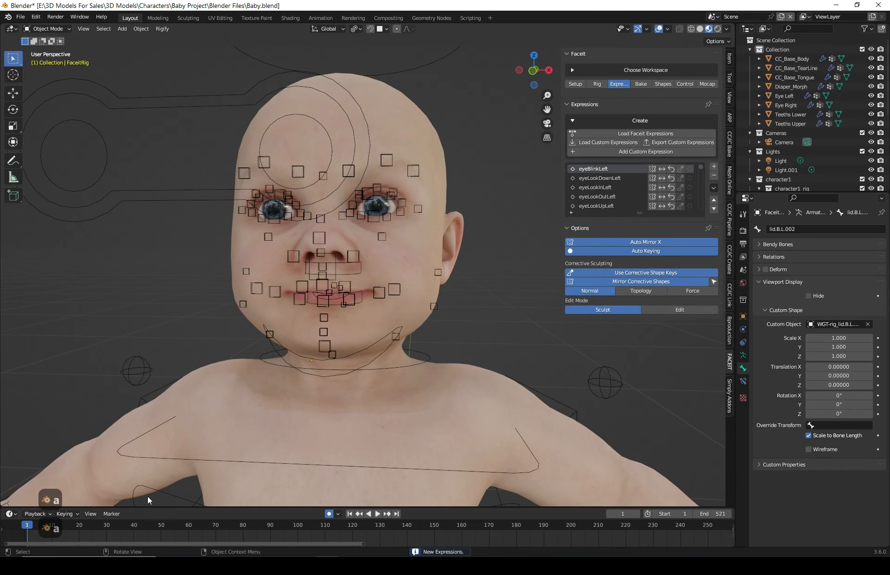
- Play and scrub the timeline to preview the loaded expression animation on the face
key(space)
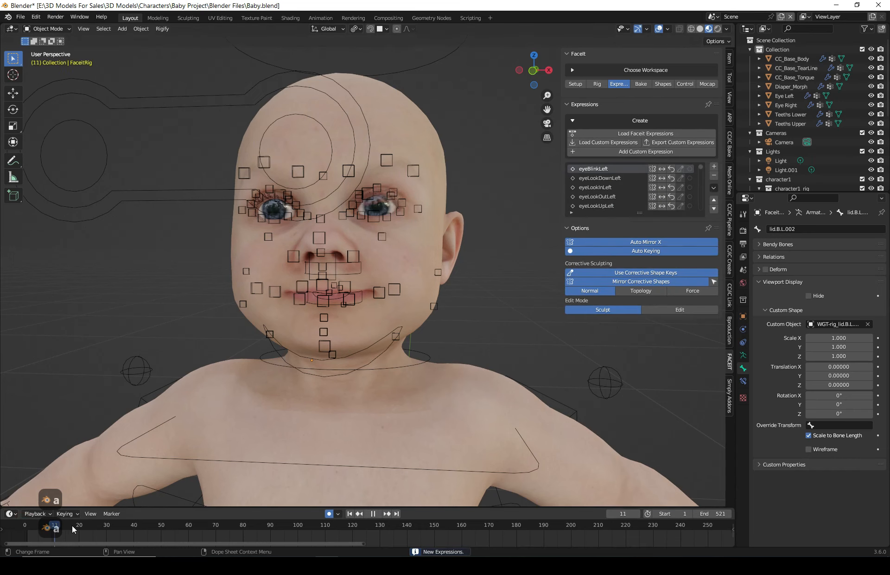
drag(152, 526, 52, 532)
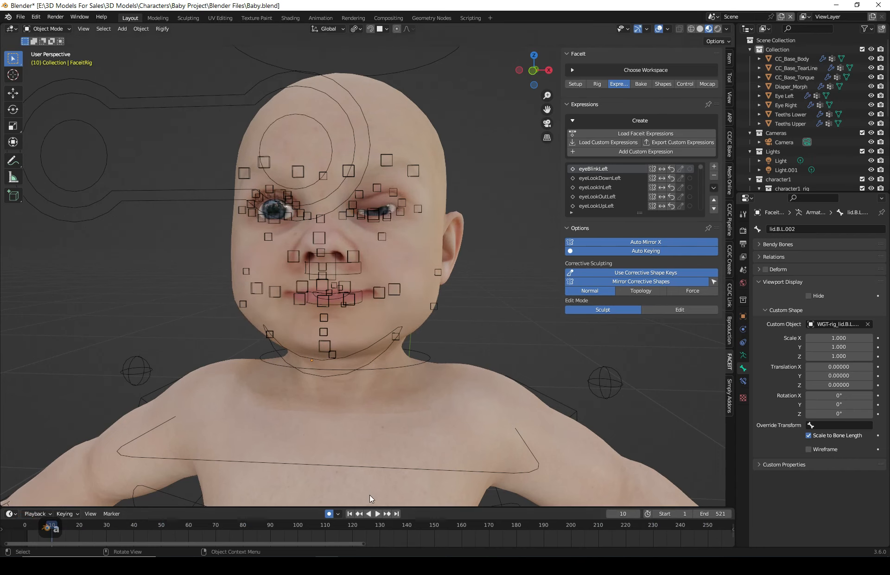
click(373, 513)
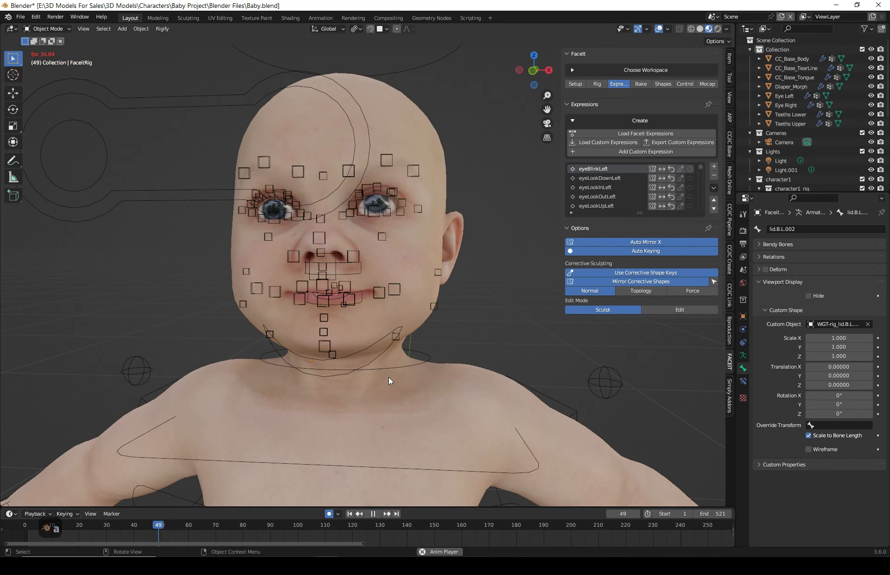
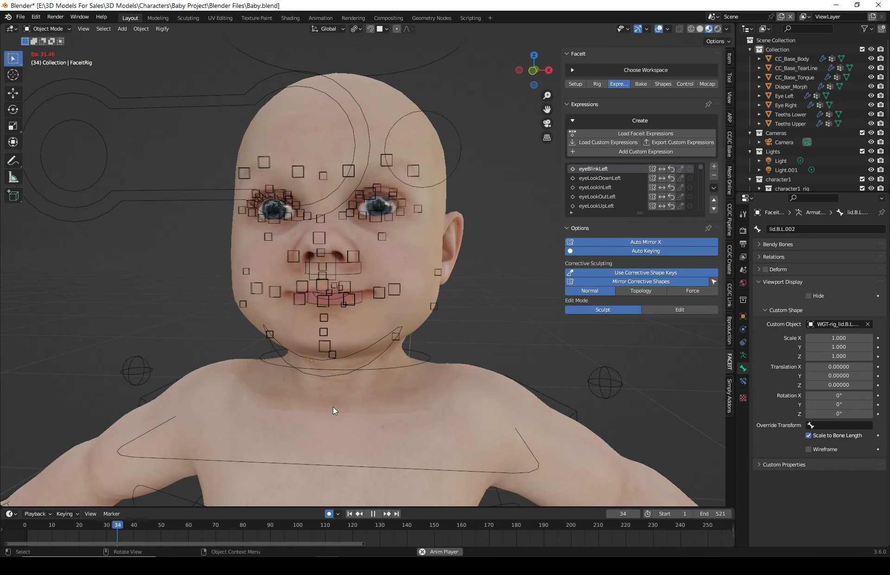
- Stop playback and bake the FaceIt expressions to shape keys with Keep FaceIt Rig Active enabled
click(372, 513)
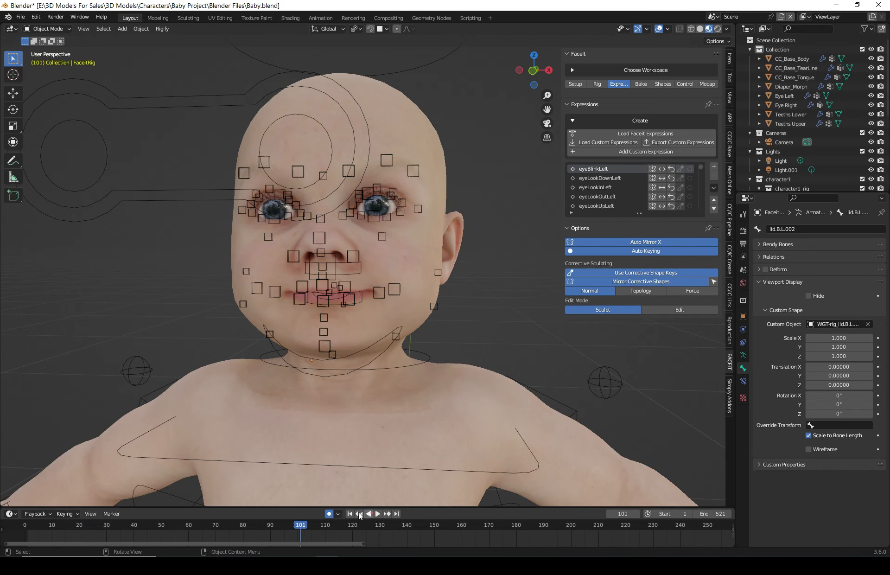
middle_drag(410, 205, 313, 218)
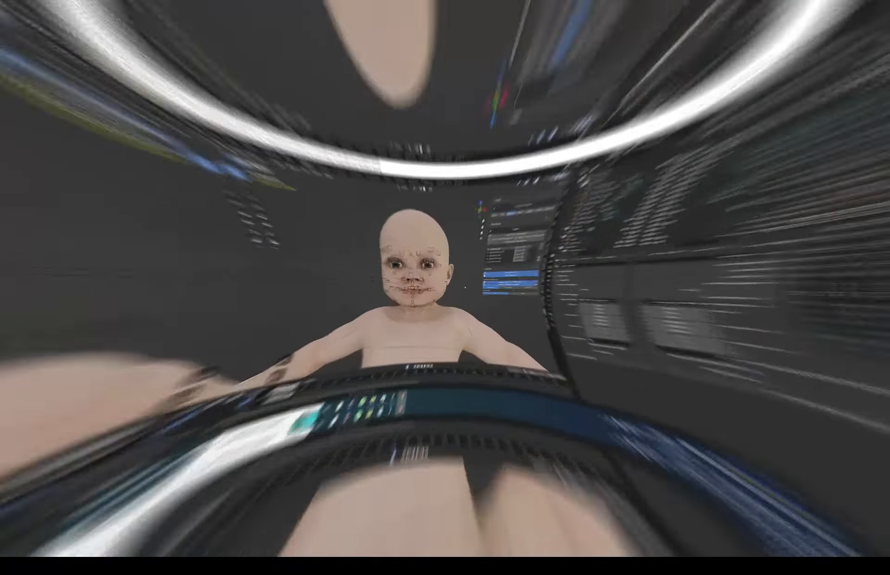
middle_drag(524, 348, 475, 344)
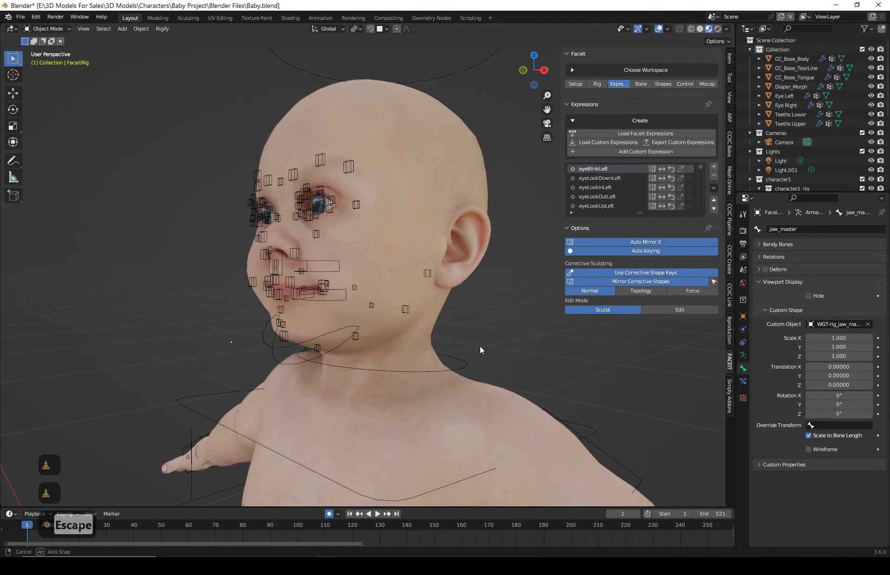
middle_drag(480, 345, 496, 338)
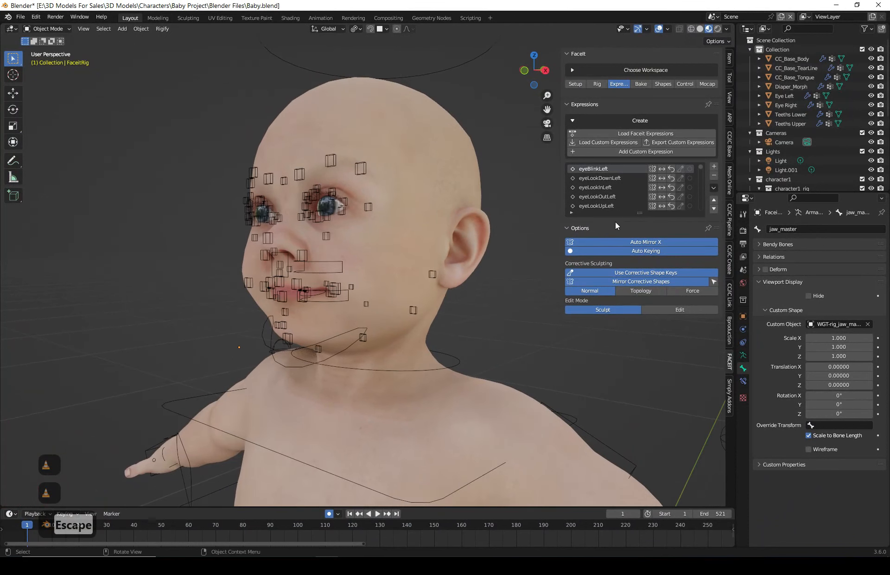
click(640, 84)
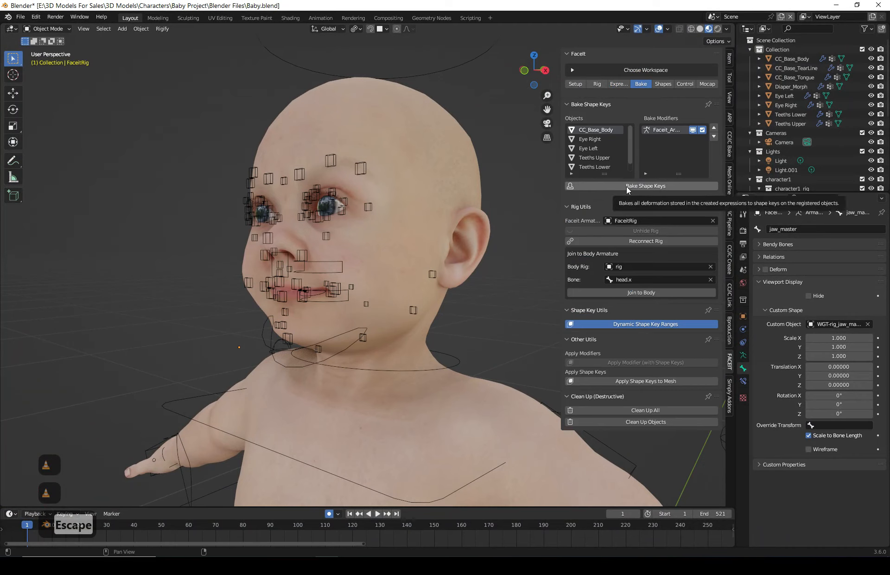
click(654, 187)
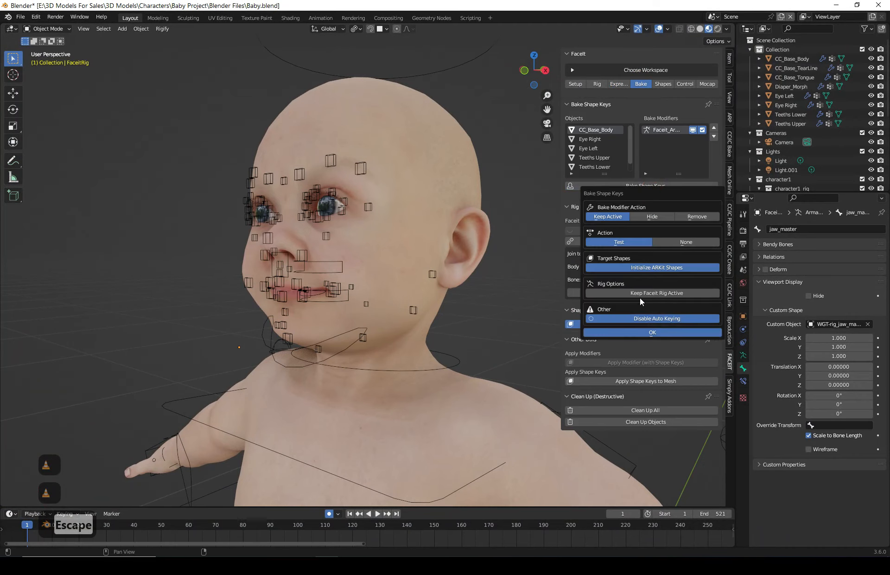
click(664, 293)
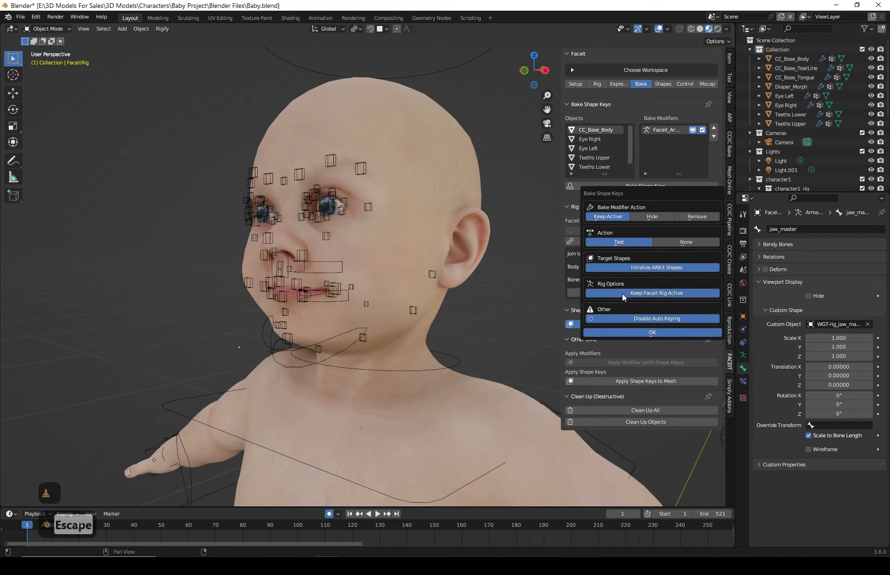
click(646, 333)
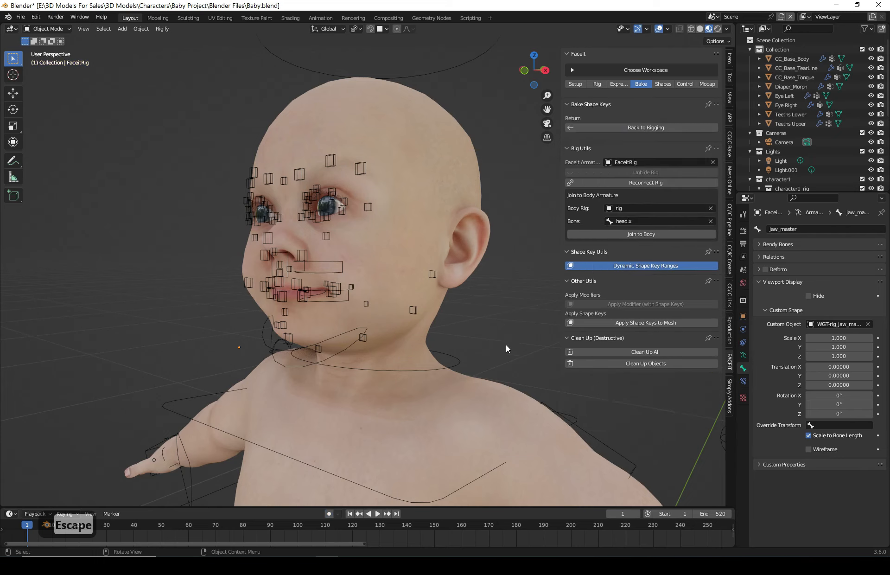
- Scrub the timeline to check the baked expressions and review the target shapes list
drag(27, 525, 95, 537)
middle_drag(297, 384, 379, 345)
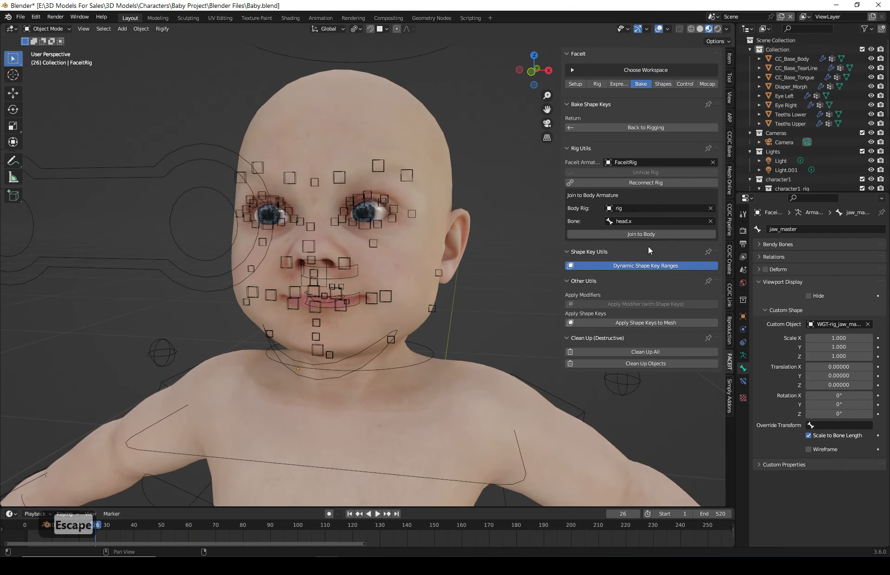
click(664, 84)
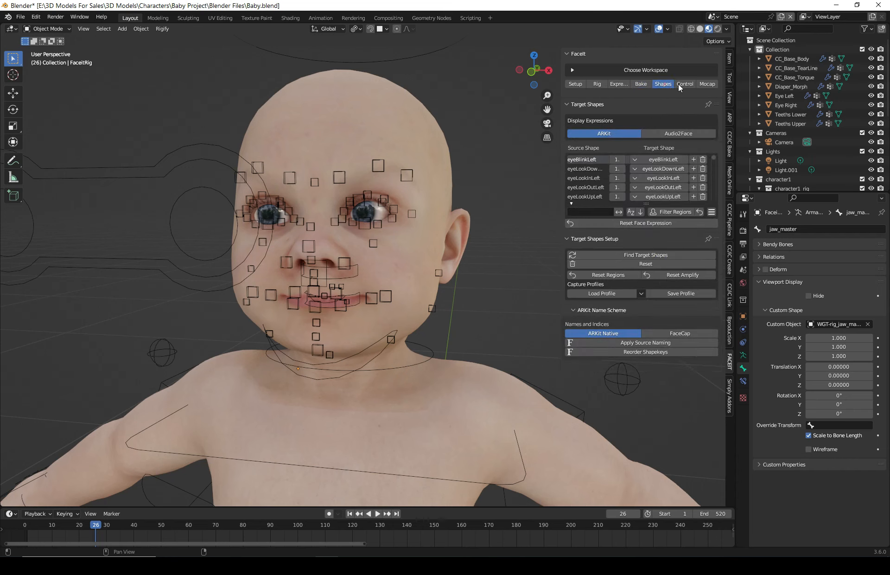
- Generate the ARKit control rig named FaceitControlRig with Apply Scale enabled
click(683, 84)
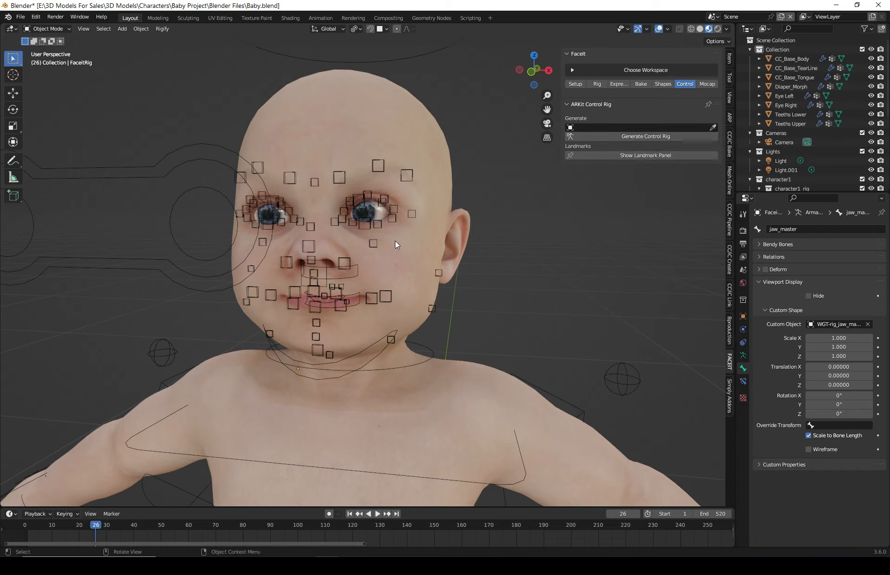
click(637, 135)
click(643, 199)
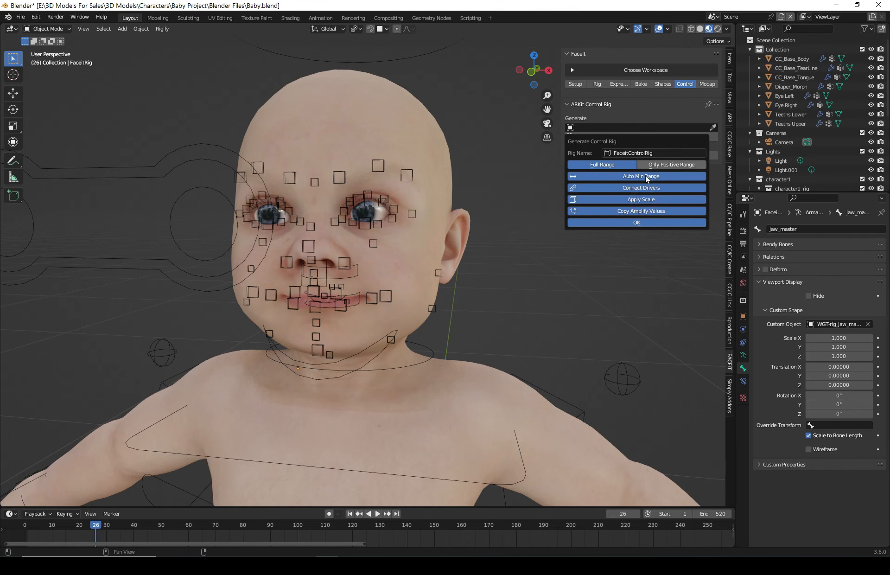
click(635, 224)
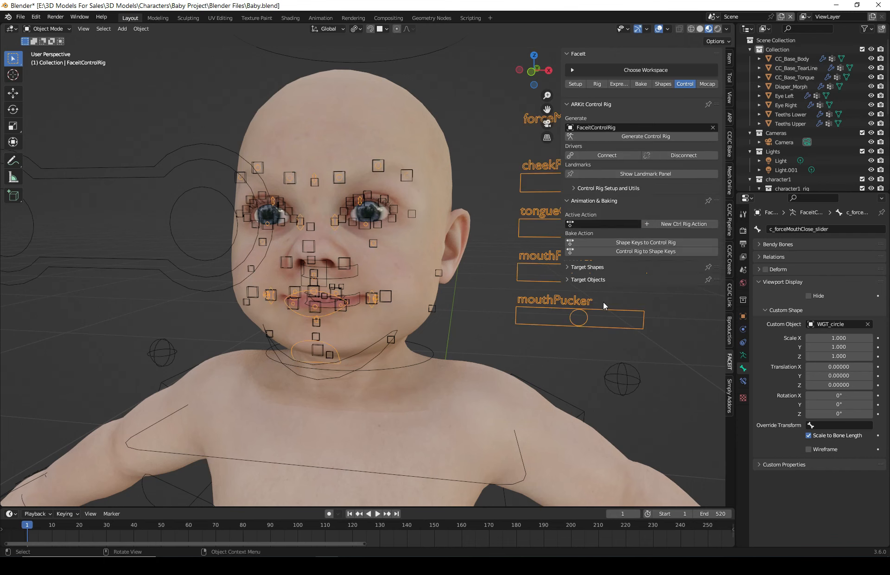
- Select the FaceitRig armature and switch it into Pose Mode on the jaw_master bone
middle_drag(513, 303, 451, 229)
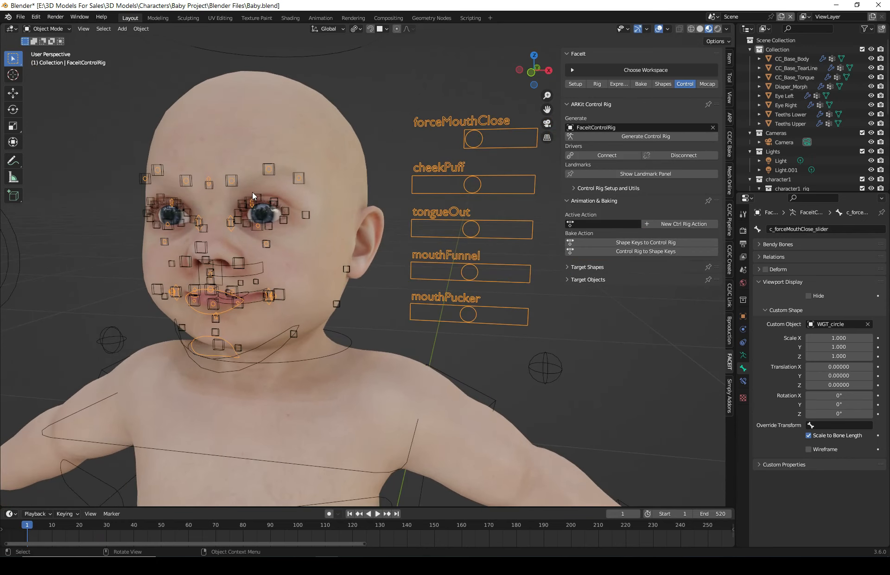
click(441, 185)
click(472, 121)
scroll(272, 274, down, 3)
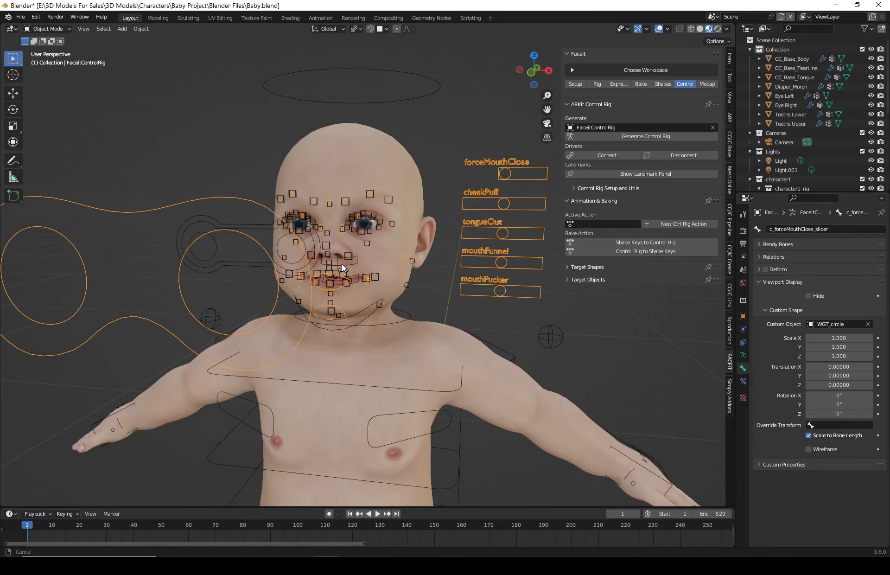
click(224, 227)
mouse_move(223, 227)
middle_down()
mouse_move(341, 229)
mouse_move(212, 236)
middle_up()
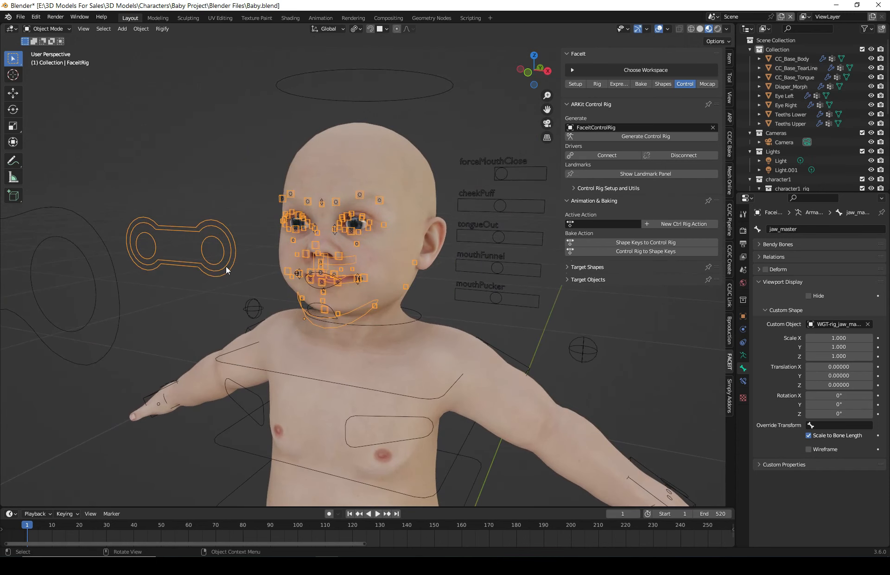
middle_drag(251, 286, 219, 237)
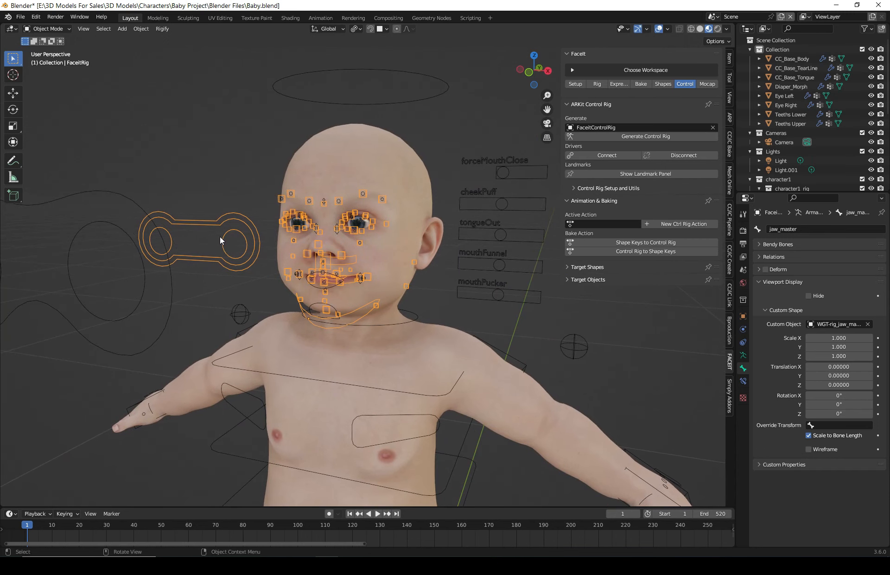
click(496, 158)
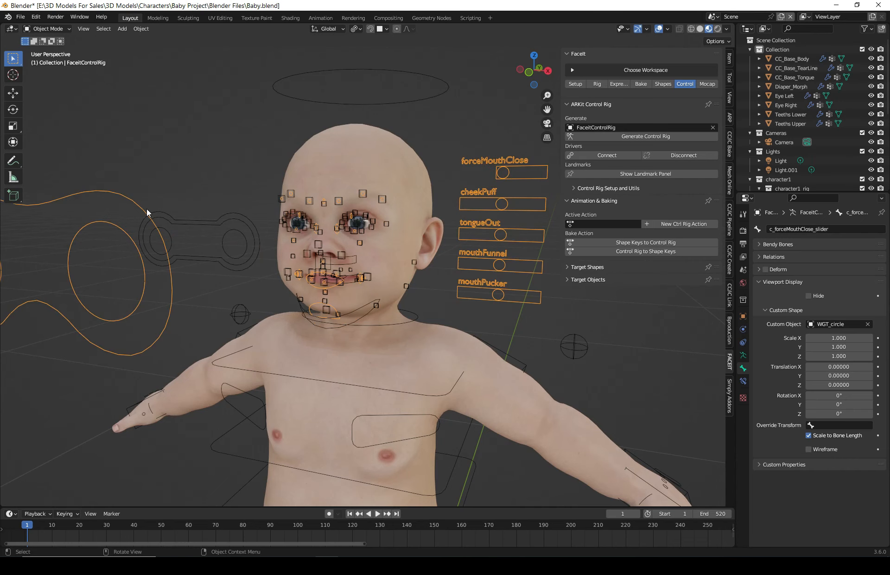
click(233, 221)
click(43, 60)
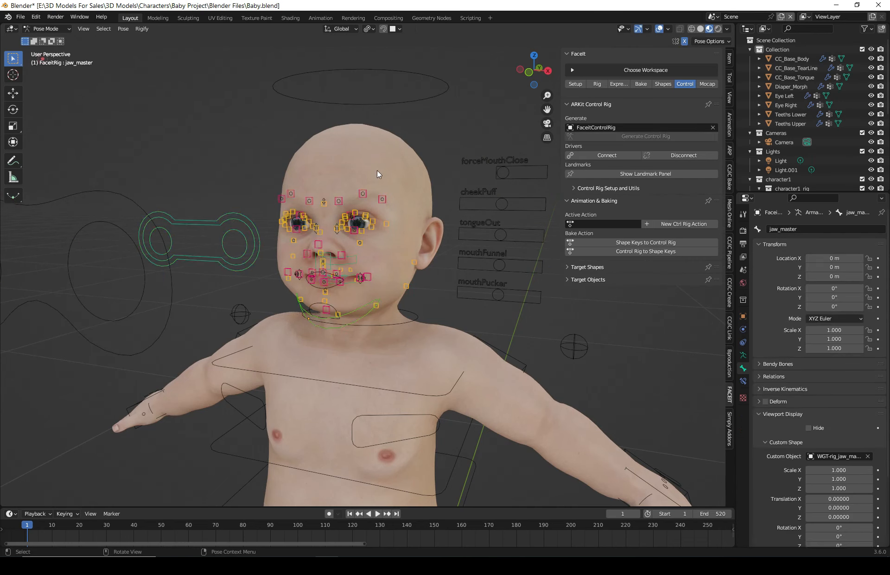
- Rotate the jaw_master bone about 9° around the X axis to open the mouth
scroll(368, 288, up, 2)
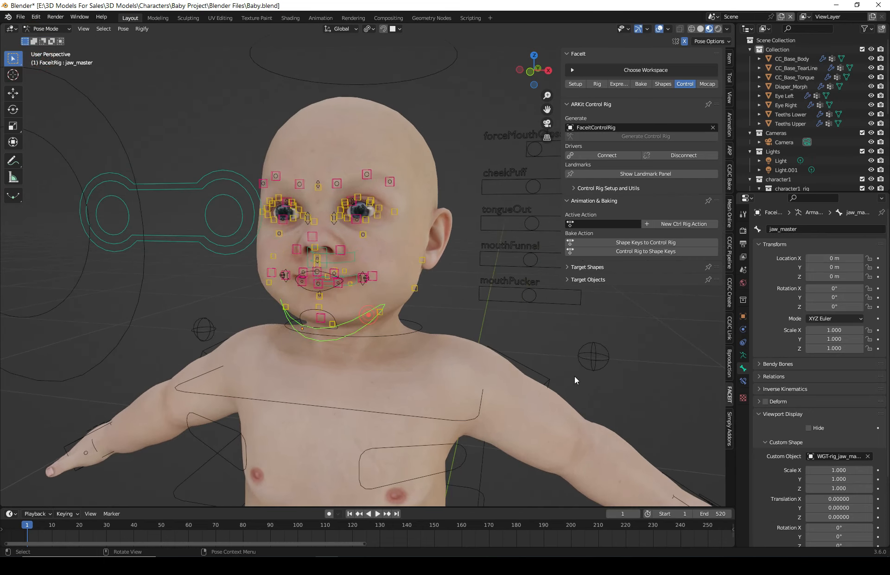
key(r)
key(x)
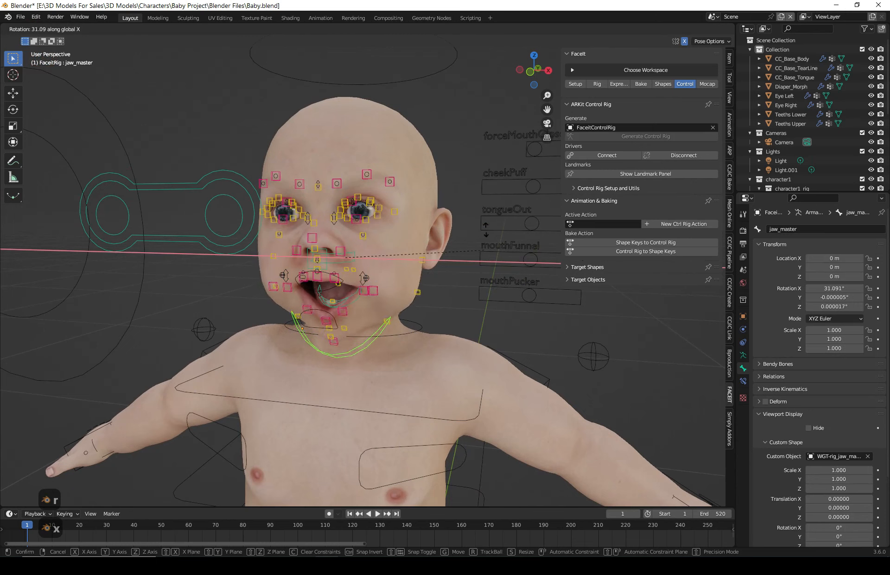
click(461, 297)
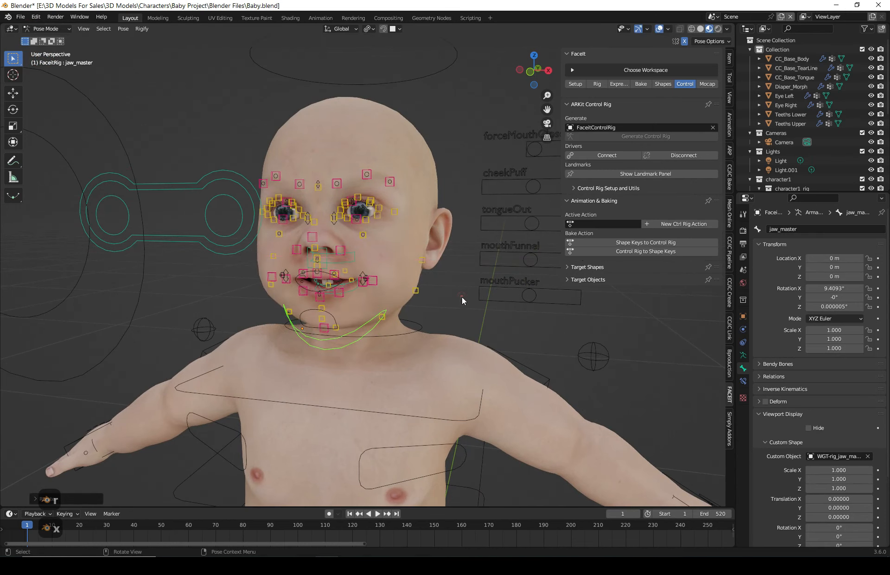
- Try moving the jaw_master bone freely to test the deformation
key(g)
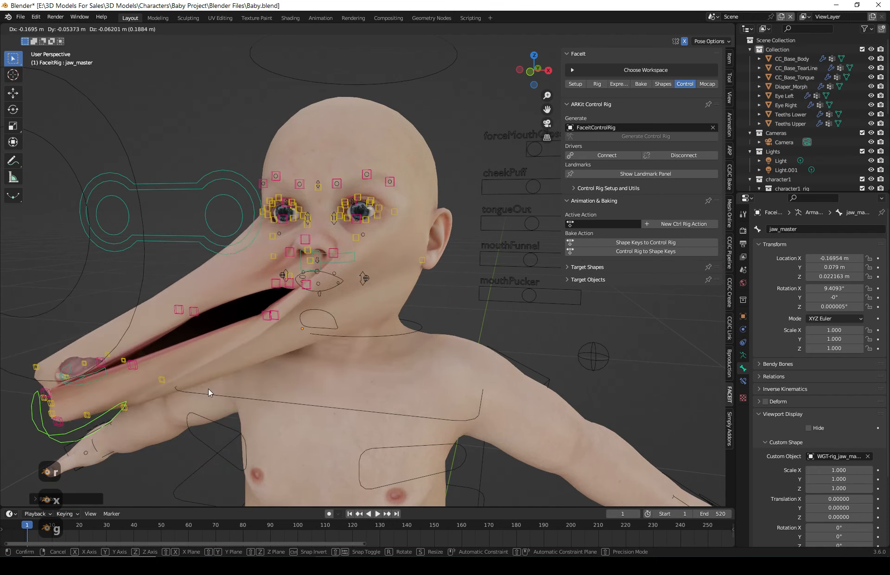
click(208, 388)
- Try grabbing a left upper brow control and cancel the move
middle_drag(266, 385, 366, 336)
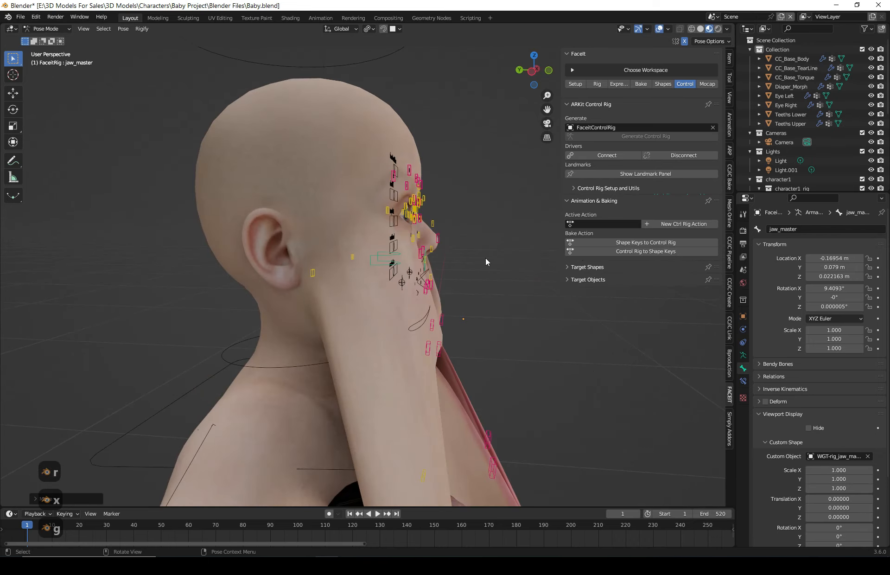
middle_drag(485, 262, 466, 307)
click(405, 175)
middle_drag(473, 265, 376, 343)
key(g)
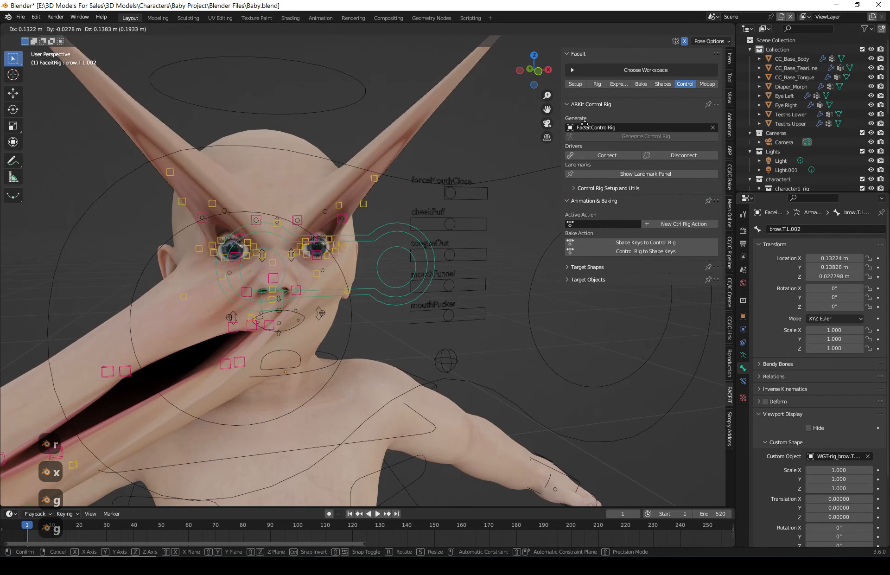
key(Escape)
- Undo the jaw_master bone's move
middle_drag(424, 219, 340, 275)
key(ctrl+z)
key(ctrl+z)
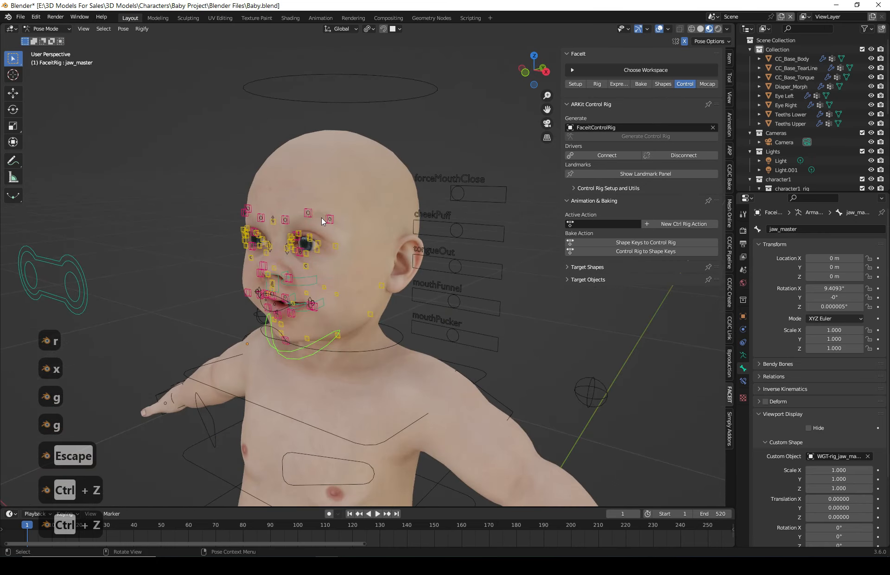
- Try moving the middle upper brow control and cancel the move
middle_drag(322, 217, 161, 258)
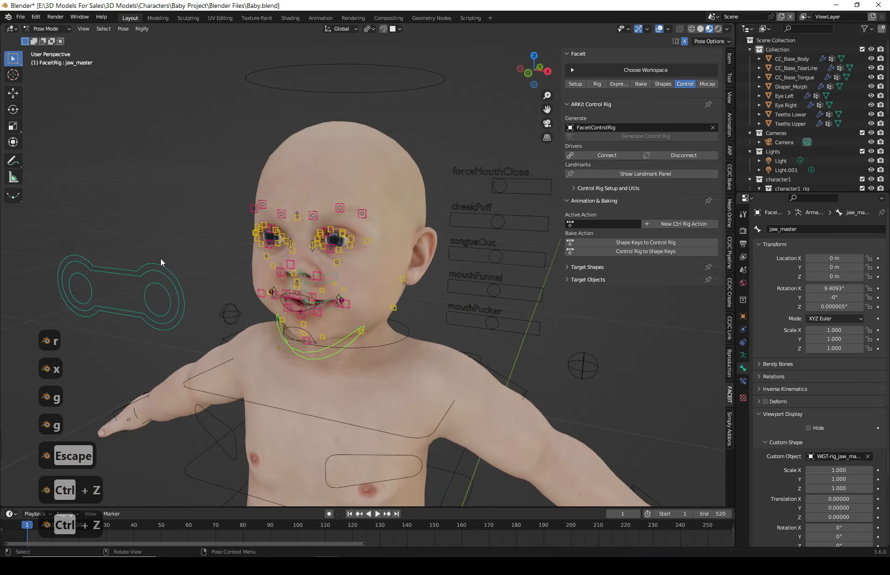
middle_drag(324, 302, 297, 301)
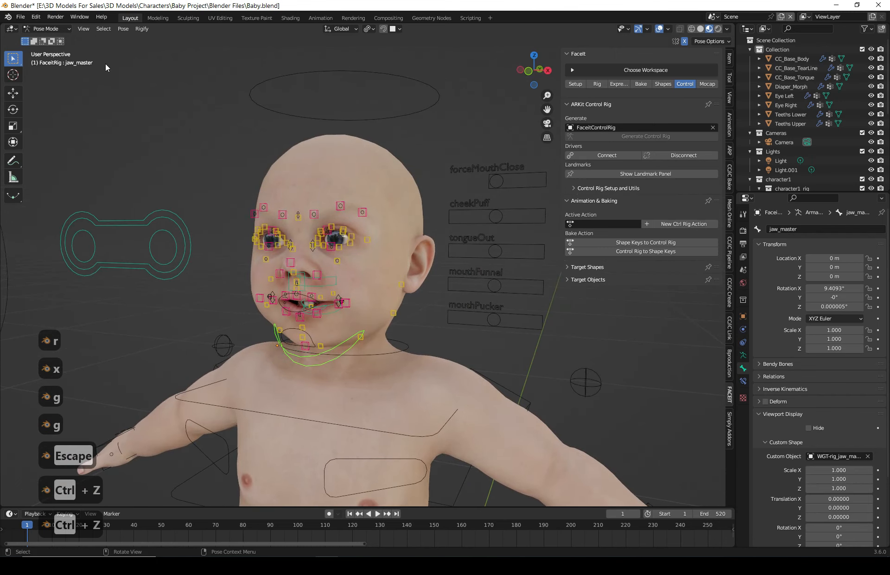
click(314, 215)
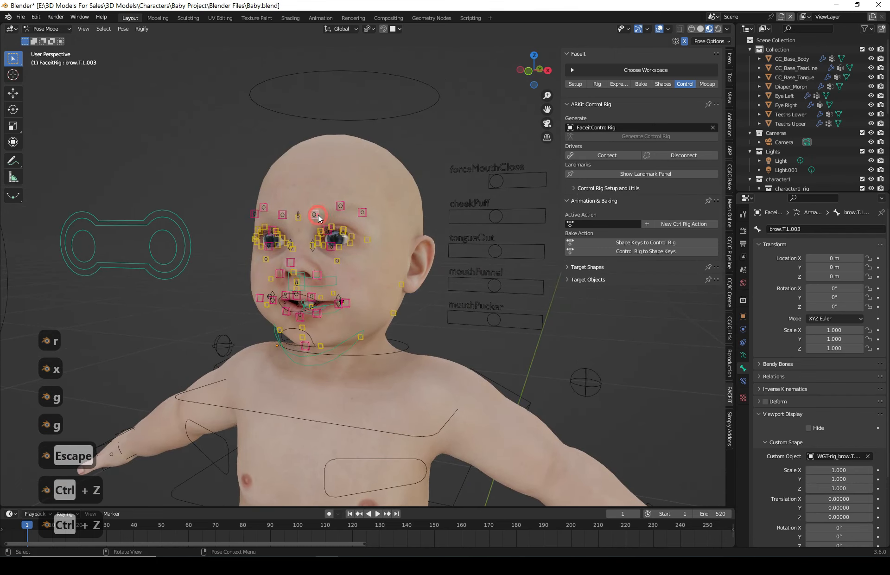
key(g)
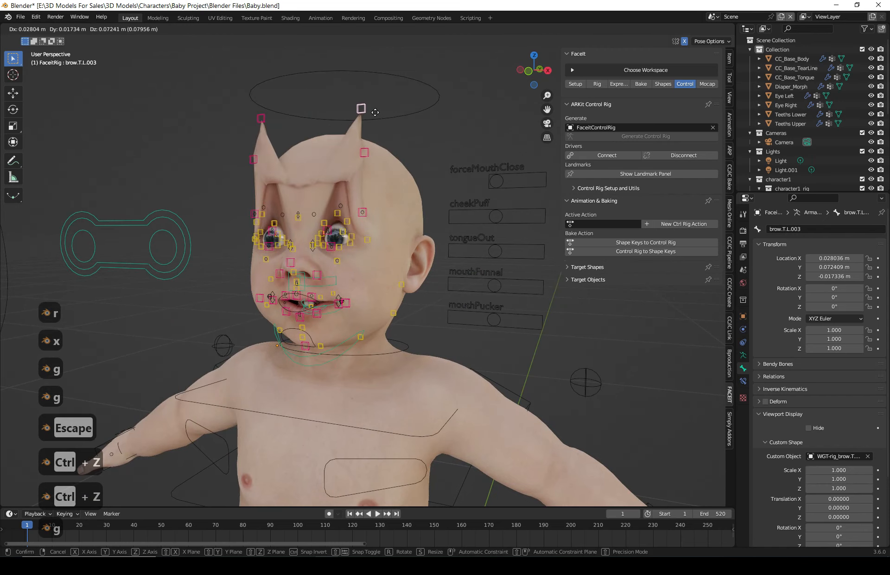
key(Escape)
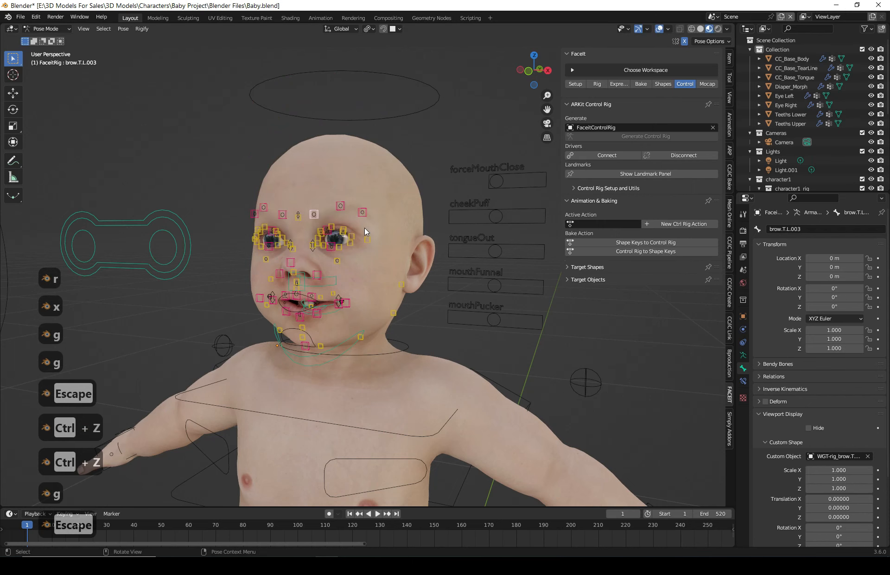
- Return the FaceIt rig to Object Mode
click(56, 28)
click(44, 39)
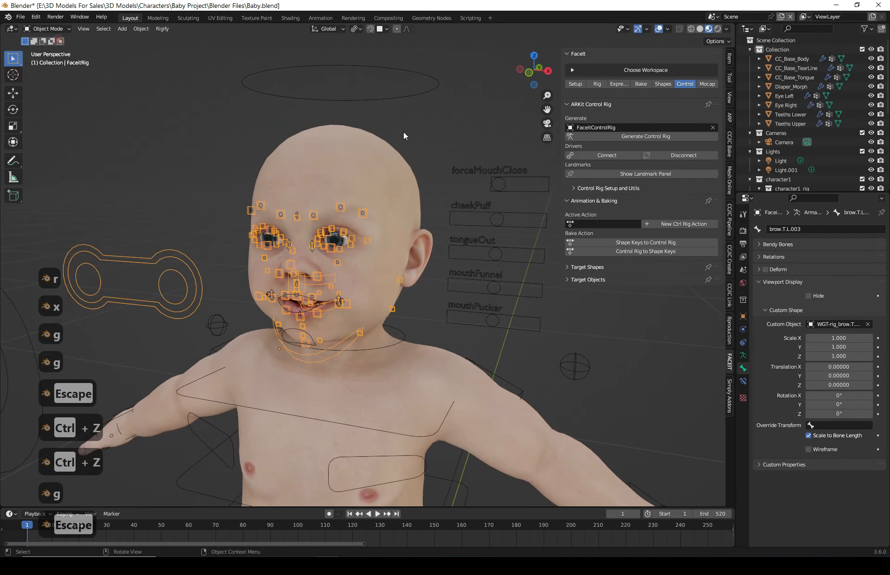
- Select the forceMouthClose slider of the FaceIt control rig and switch to Pose Mode
click(404, 133)
click(481, 166)
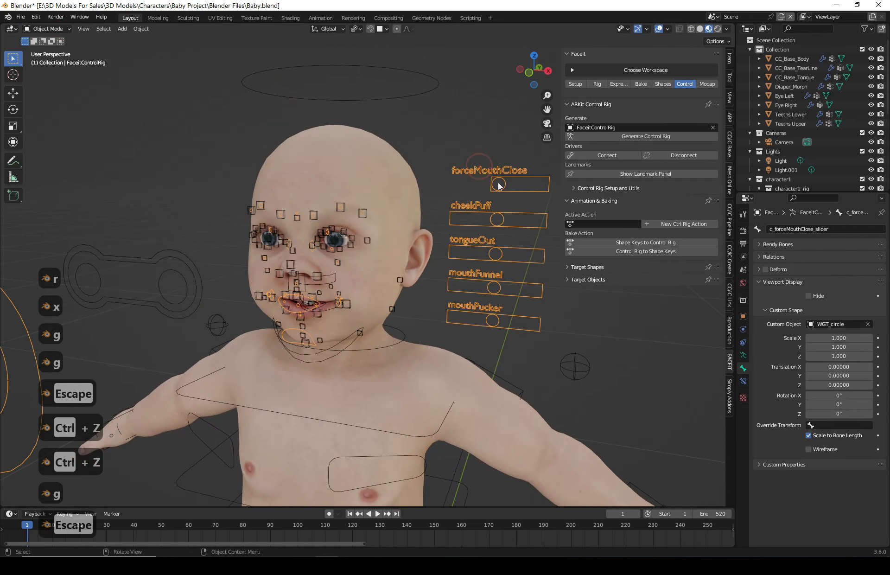
click(46, 29)
click(46, 59)
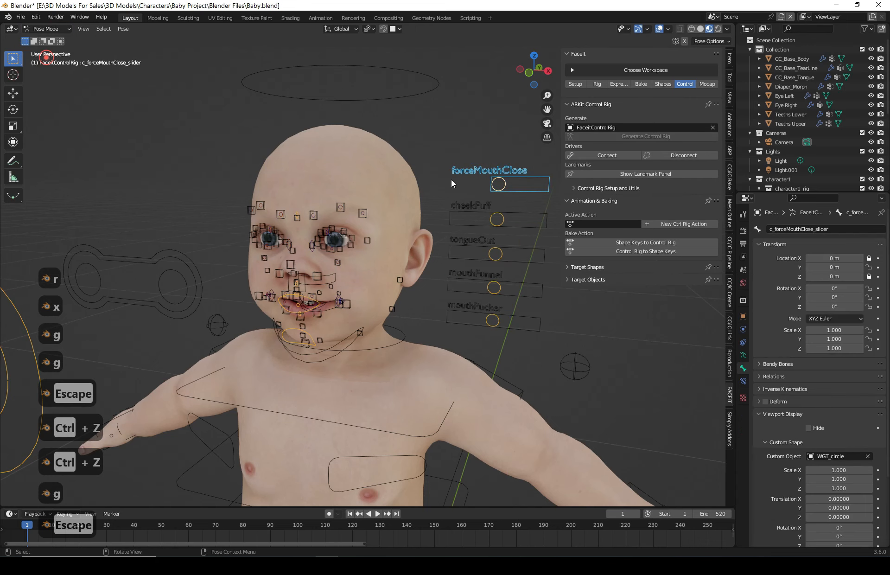
- Try moving the mouthPucker slider and cancel the move
scroll(471, 259, up, 5)
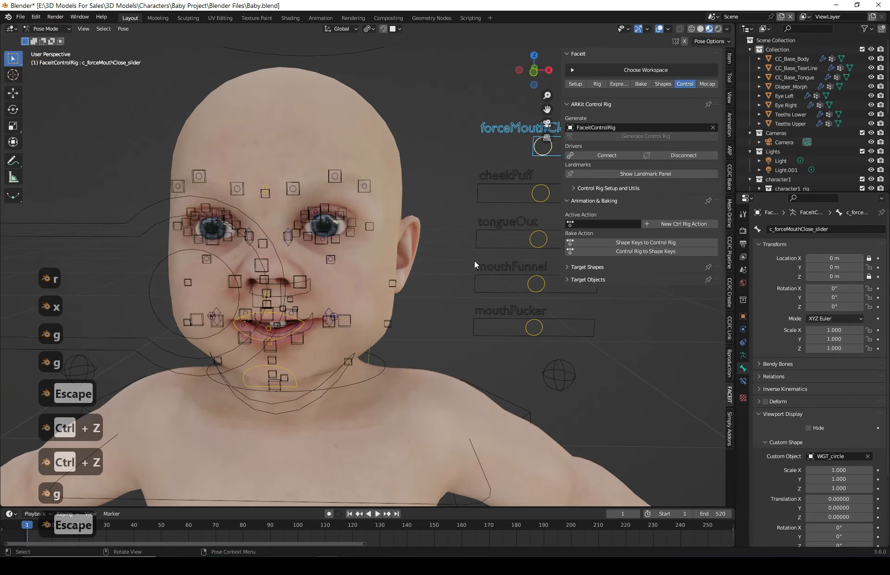
shift+middle_drag(438, 256, 417, 263)
middle_drag(449, 259, 454, 248)
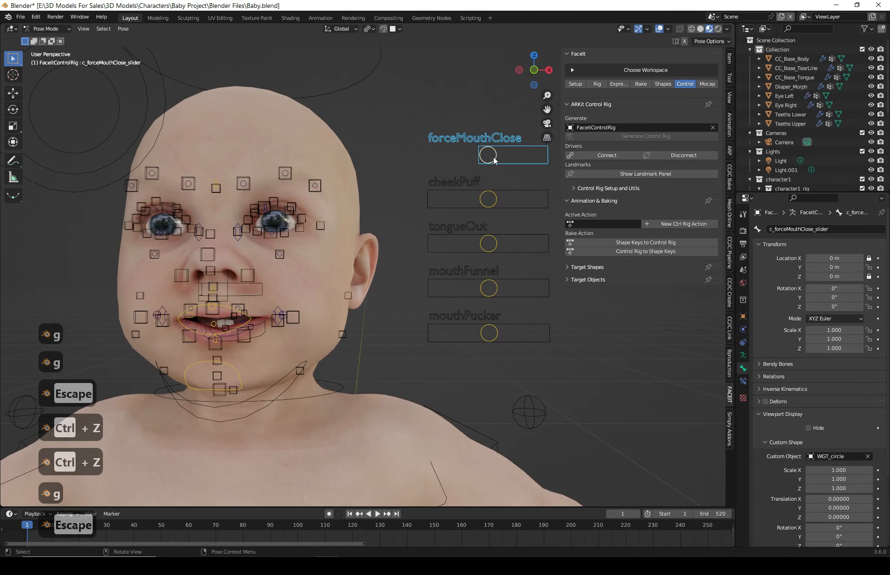
middle_drag(485, 216, 483, 212)
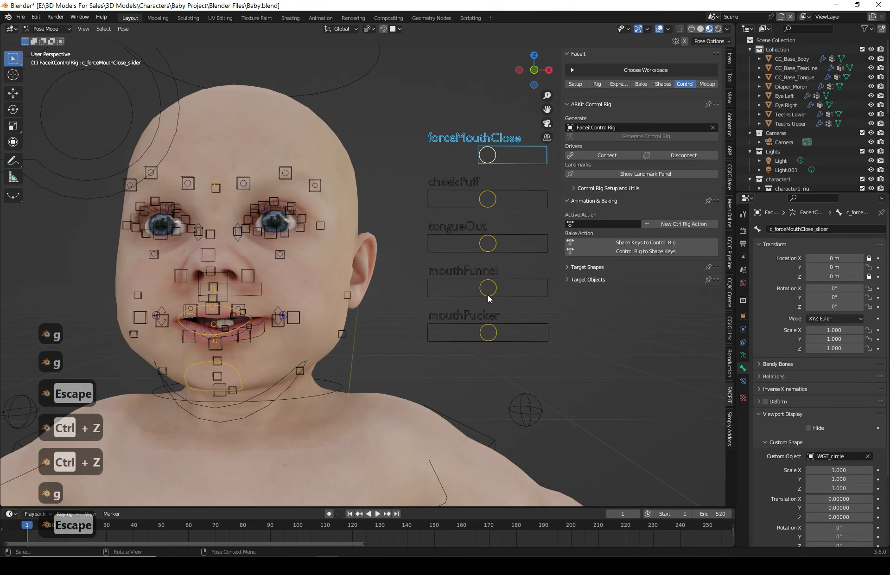
click(488, 332)
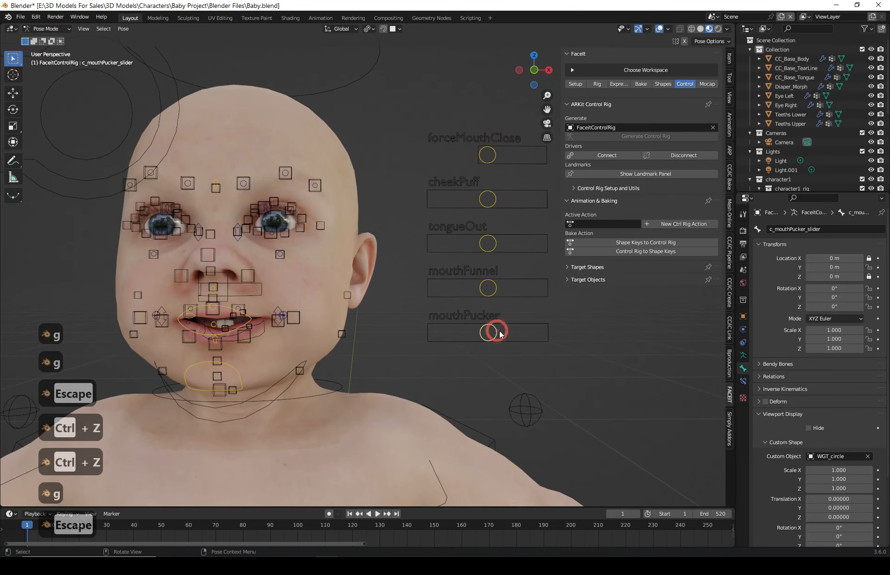
key(g)
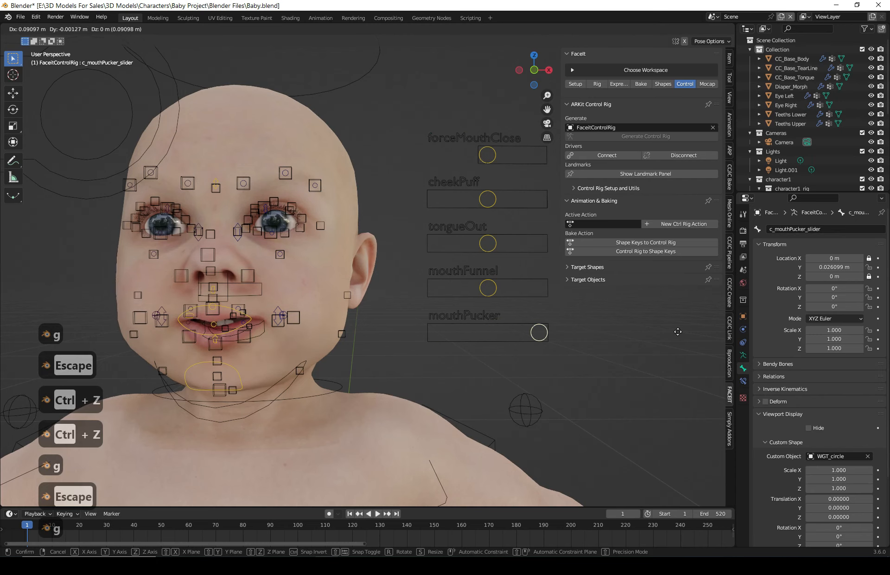
key(Escape)
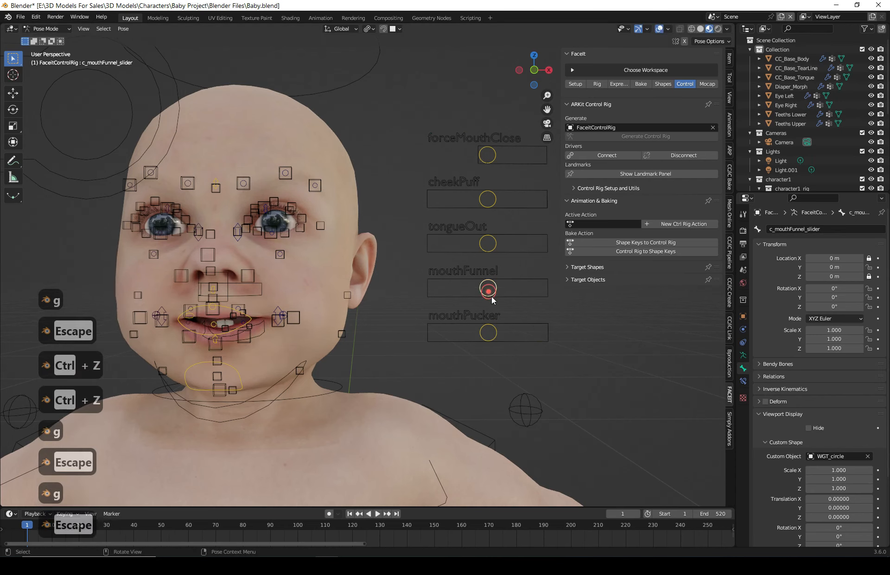
- Try moving the mouthFunnel and tongueOut sliders, cancelling each move
key(g)
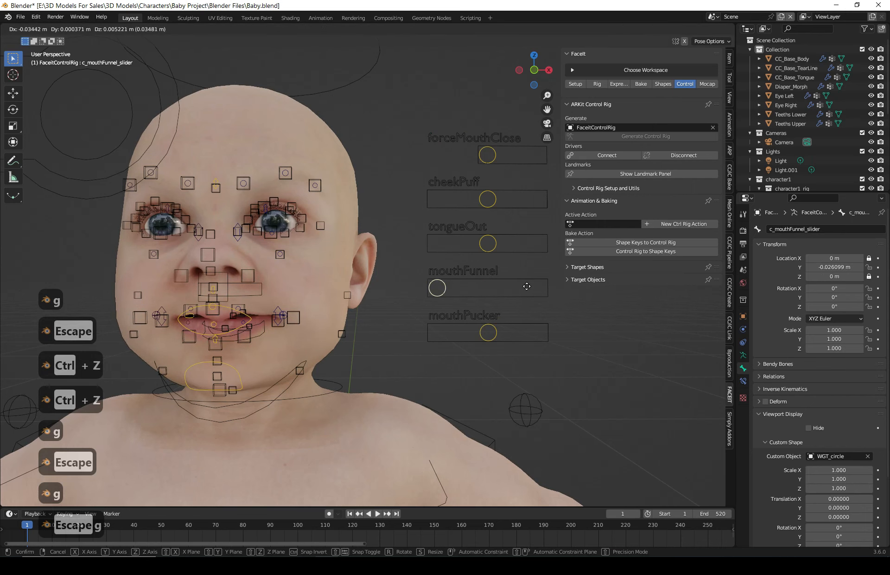
key(Escape)
click(488, 242)
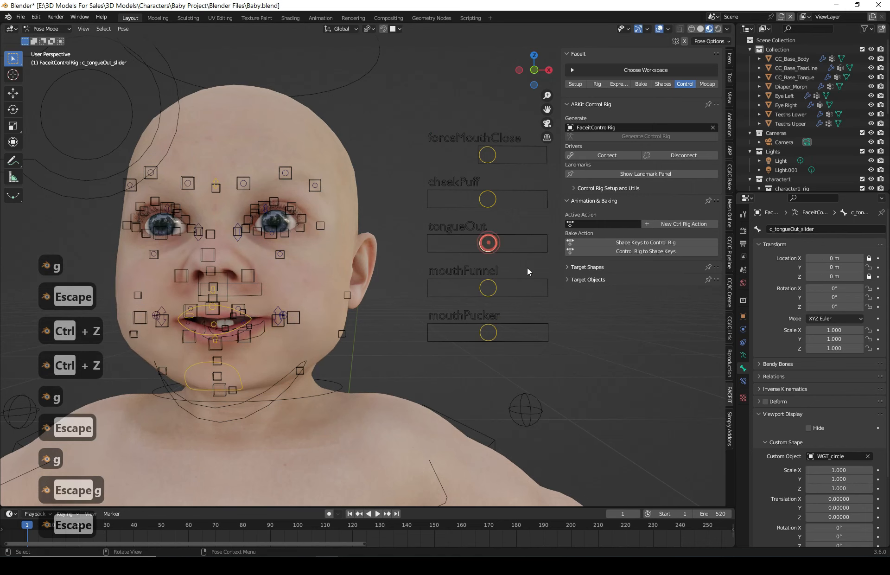
key(g)
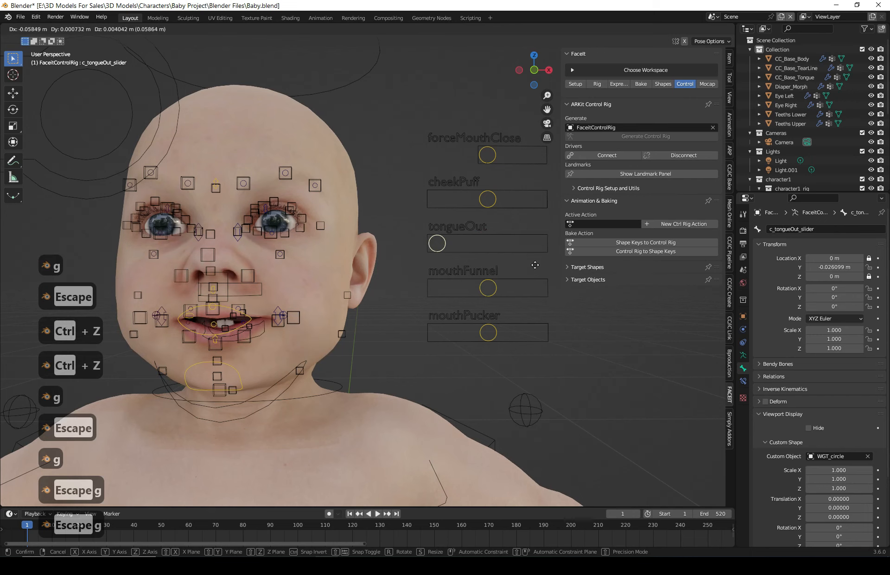
key(Escape)
- Try moving the middle eyebrow control and cancel the move
scroll(404, 302, down, 2)
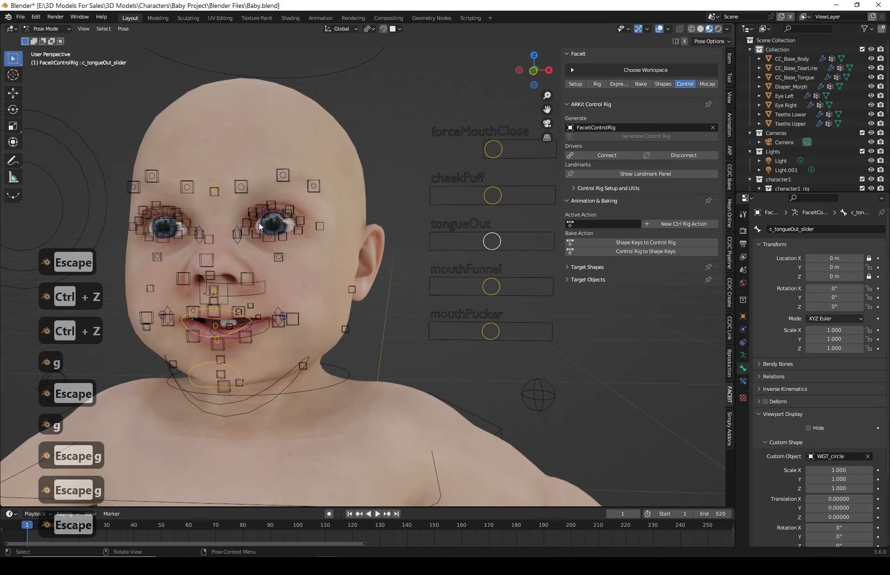
scroll(284, 305, up, 4)
shift+middle_drag(282, 304, 363, 328)
scroll(299, 291, up, 2)
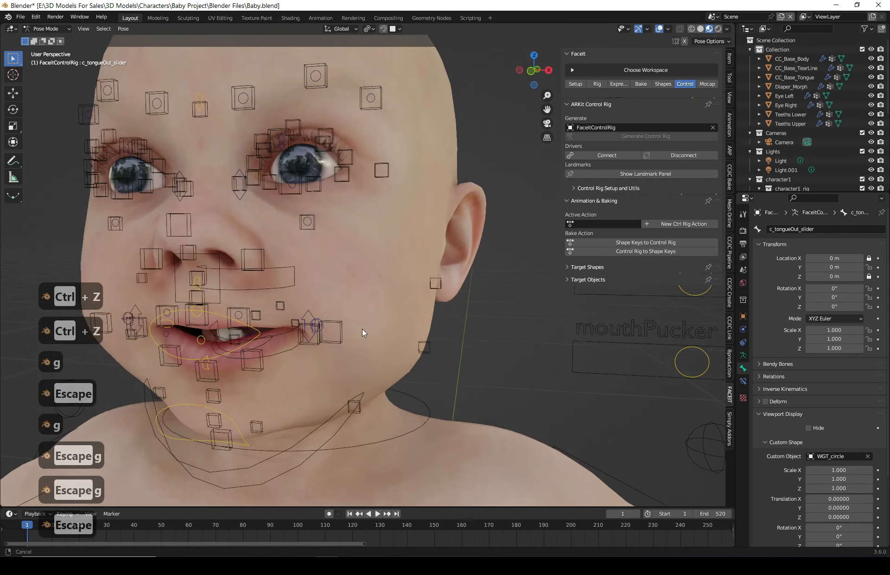
mouse_move(369, 265)
shift+middle_down()
mouse_move(391, 290)
mouse_move(376, 281)
shift+middle_up()
click(232, 132)
shift+middle_drag(353, 219, 379, 235)
middle_drag(330, 202, 349, 207)
key(g)
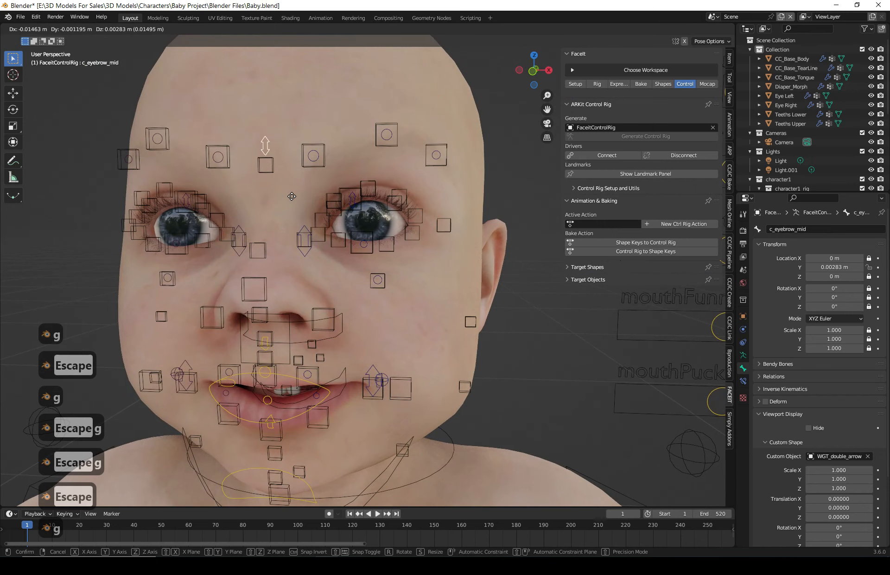
key(Escape)
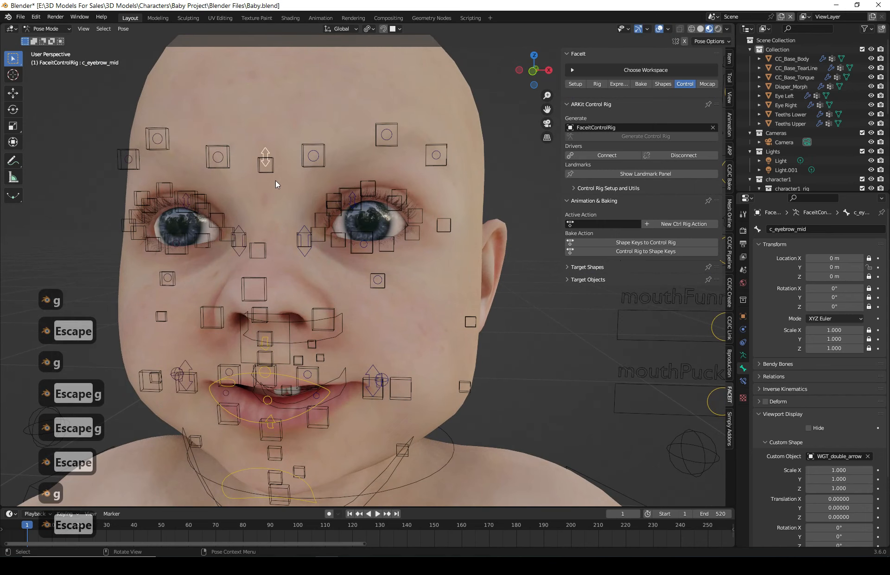
- Try scaling the left nose sneer control and cancel the scale
middle_drag(286, 185, 278, 198)
middle_drag(318, 278, 330, 281)
click(304, 236)
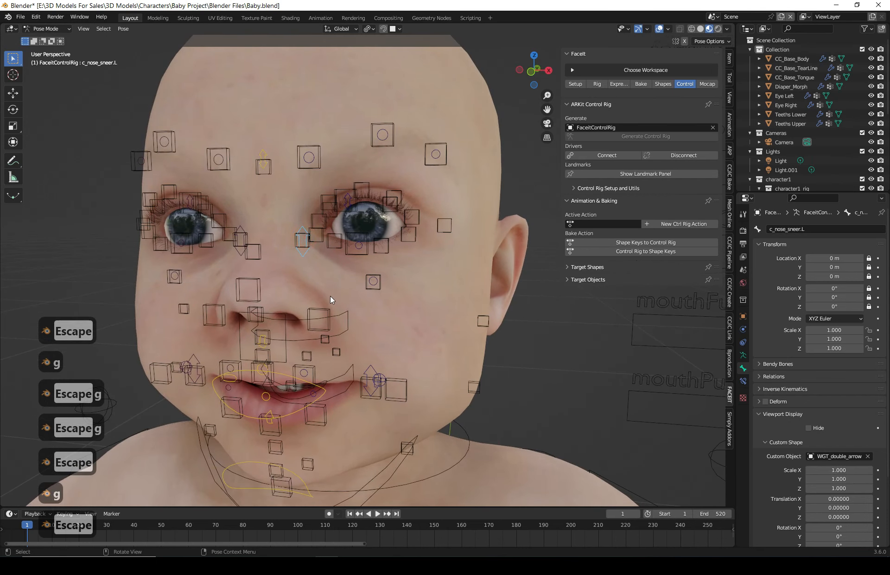
key(s)
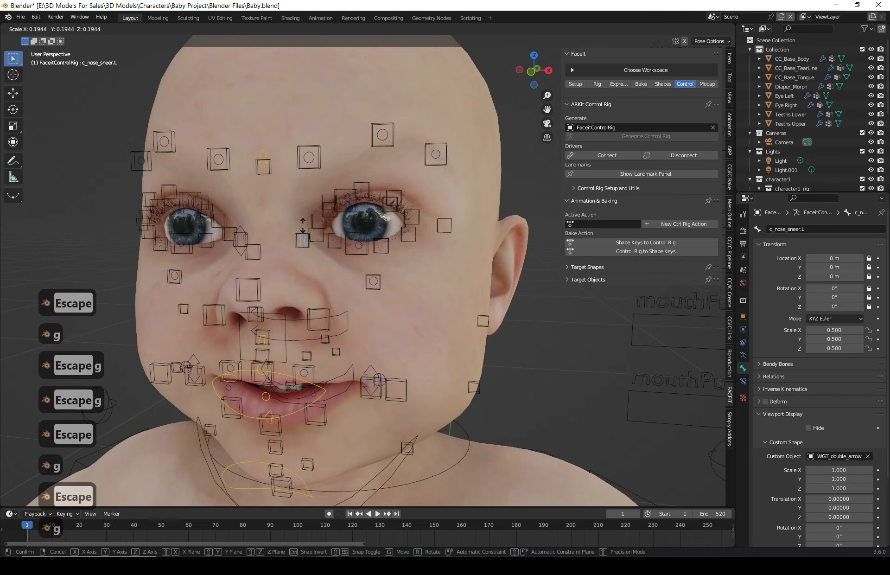
key(Escape)
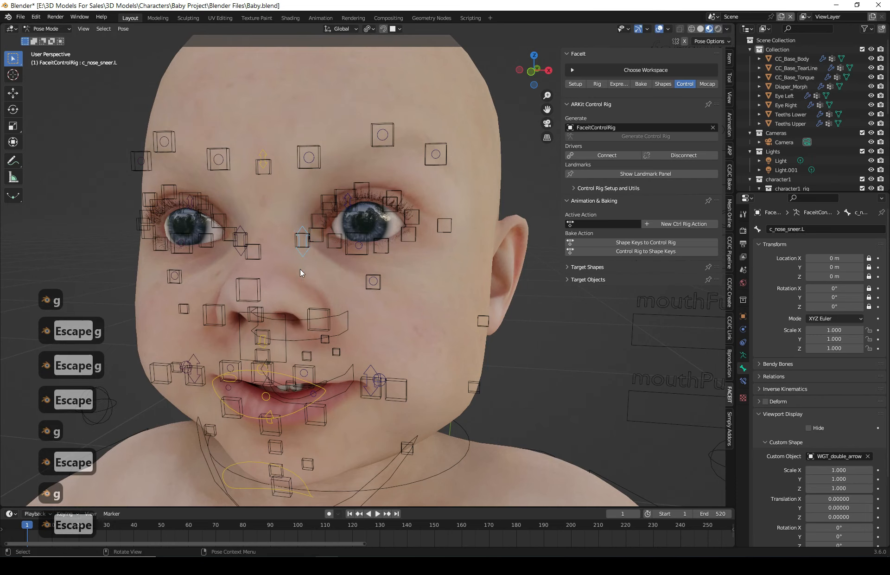
- Try moving the eye look-at control and cancel the move
scroll(325, 269, down, 3)
scroll(339, 287, up, 2)
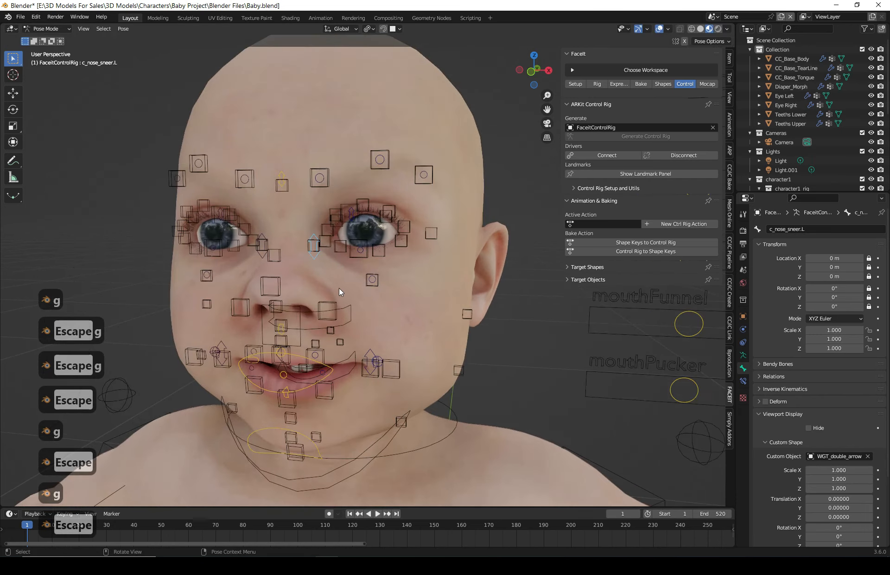
scroll(357, 306, down, 2)
scroll(399, 325, down, 2)
scroll(375, 276, down, 3)
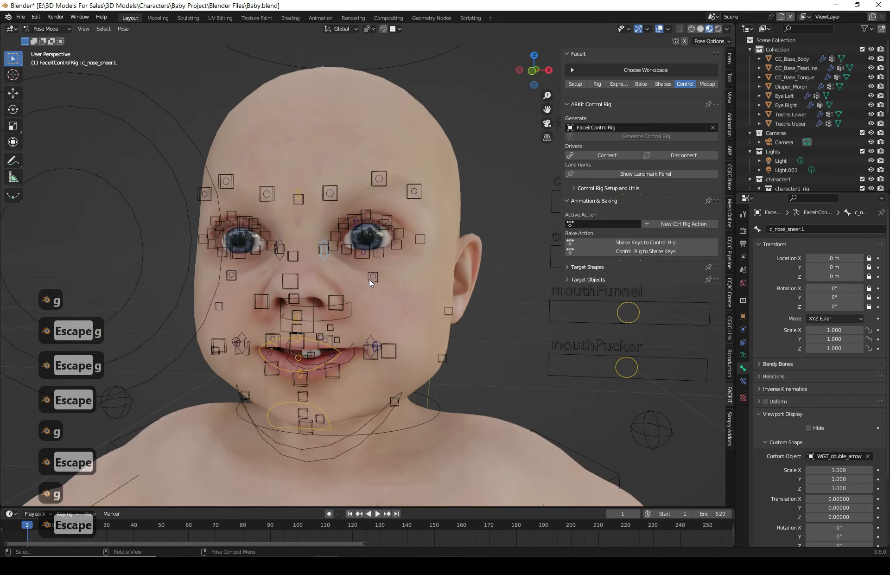
middle_drag(421, 310, 404, 296)
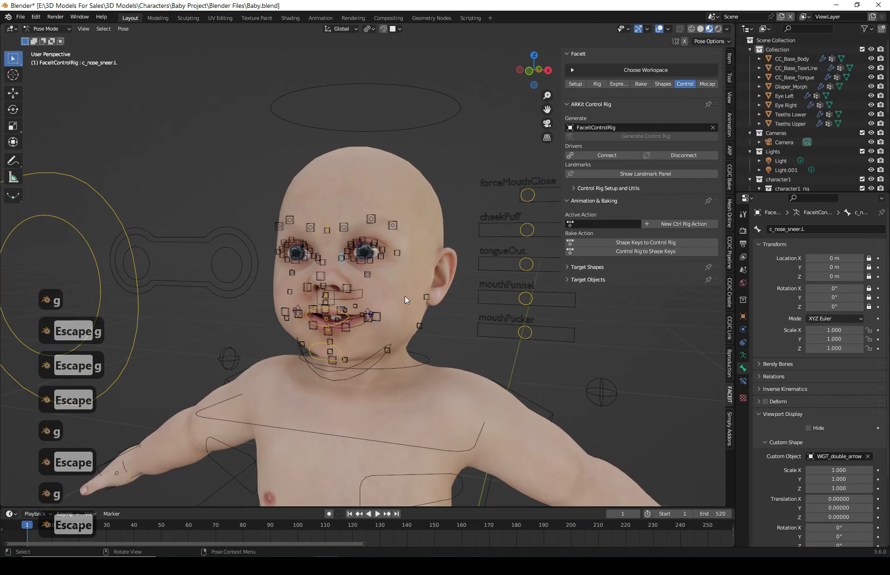
middle_drag(399, 255, 385, 292)
scroll(330, 292, up, 2)
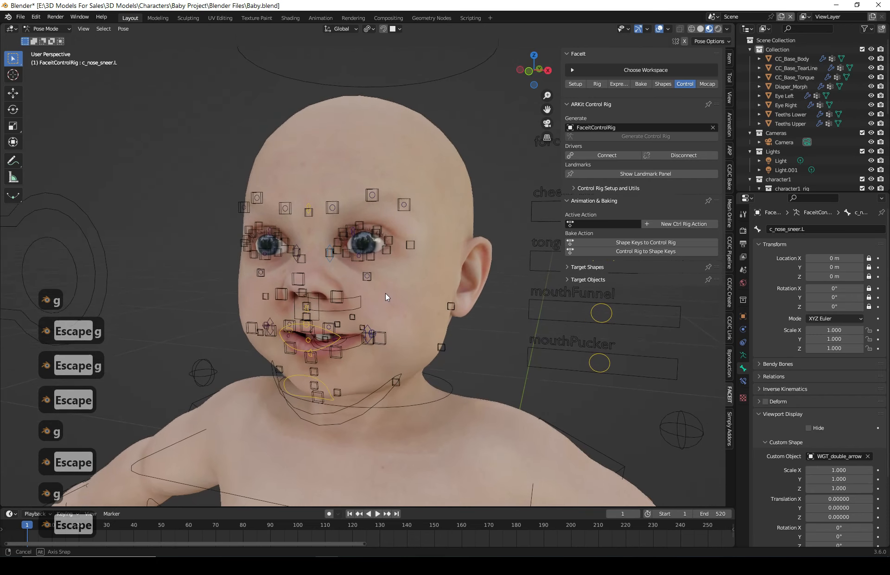
click(611, 321)
scroll(568, 284, down, 2)
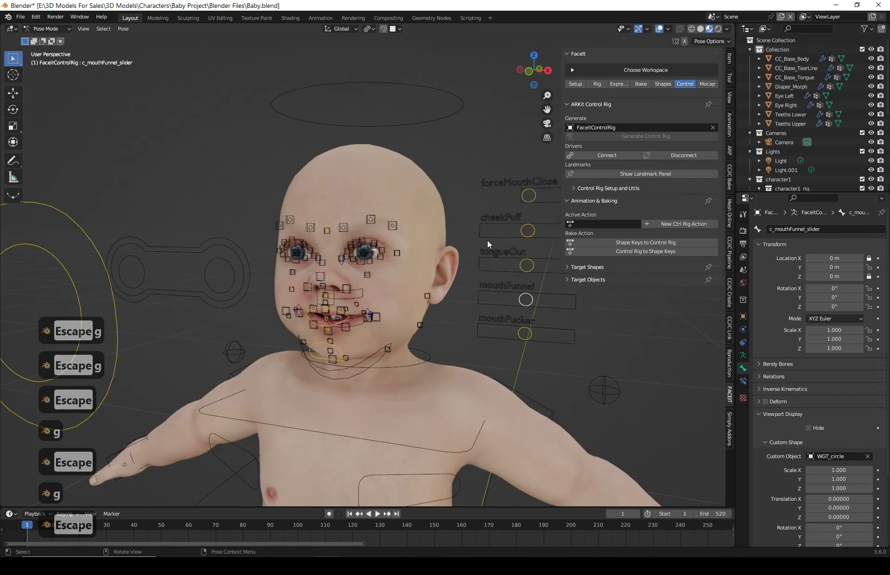
middle_drag(394, 292, 345, 288)
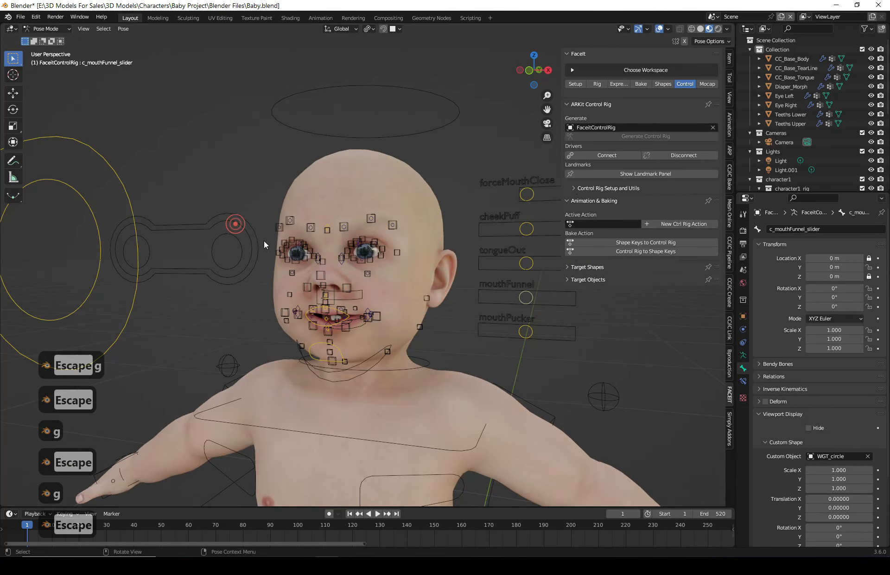
scroll(209, 232, down, 2)
click(299, 285)
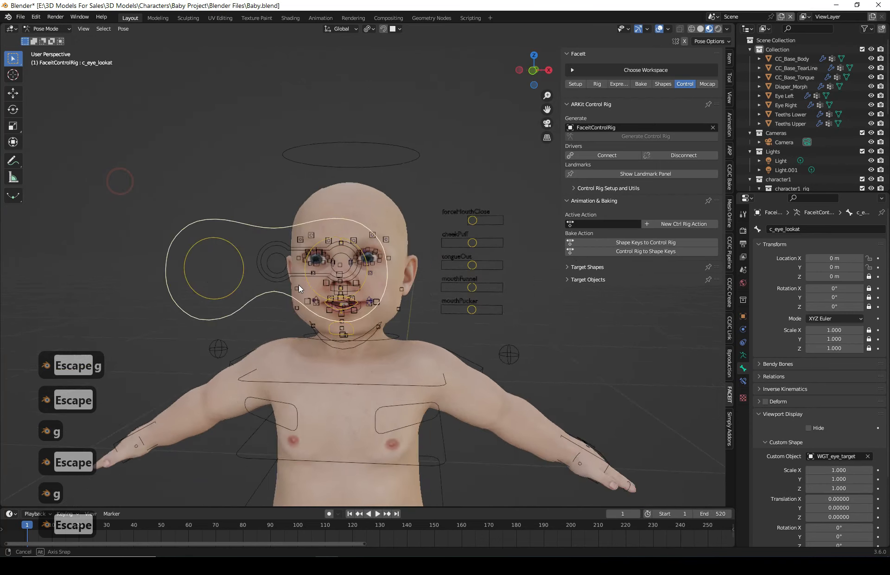
key(g)
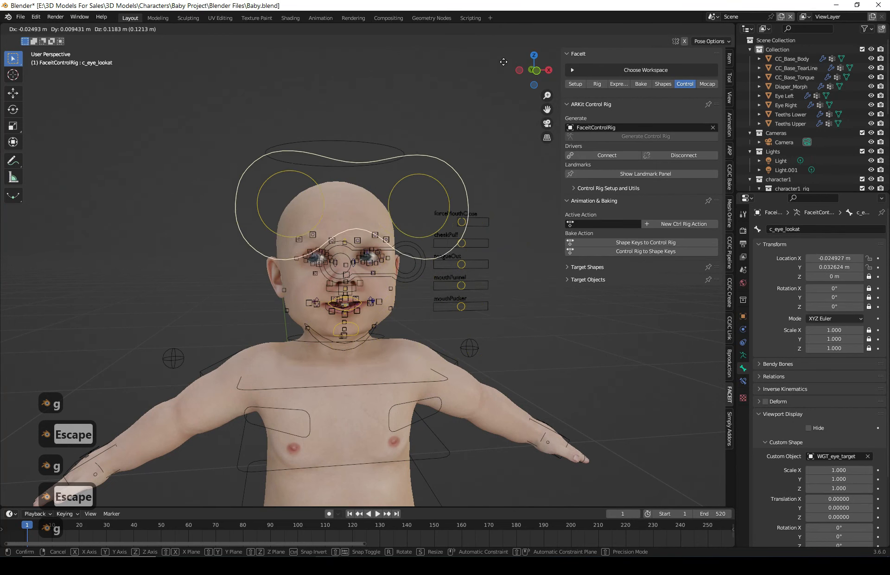
key(Escape)
- Try moving the mouth controller twice, cancelling each move
middle_drag(361, 379, 346, 377)
scroll(343, 324, up, 1)
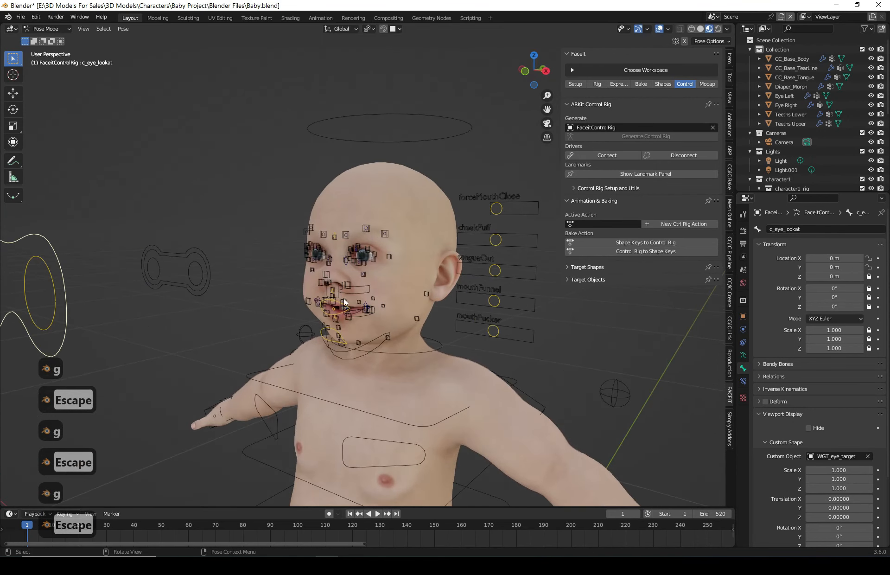
middle_drag(333, 314, 340, 315)
click(328, 315)
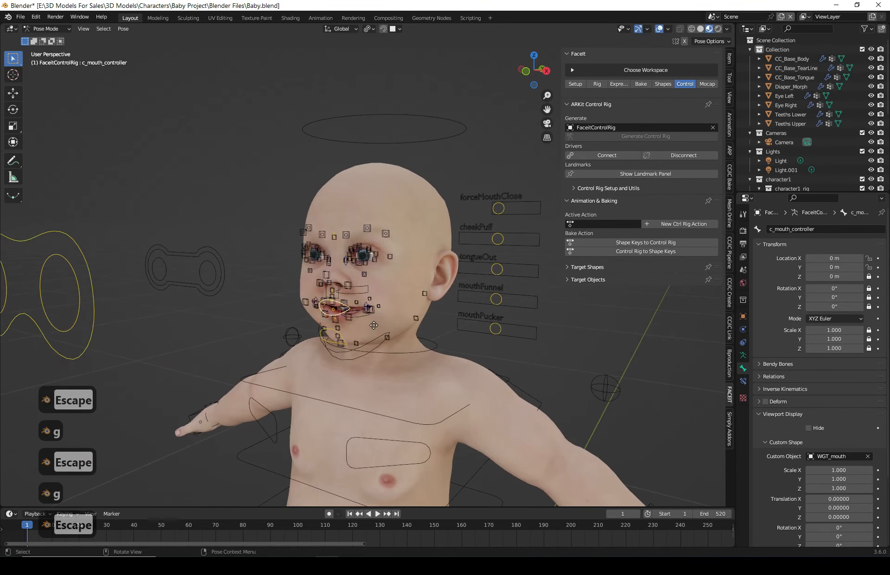
key(g)
key(Escape)
scroll(345, 308, up, 2)
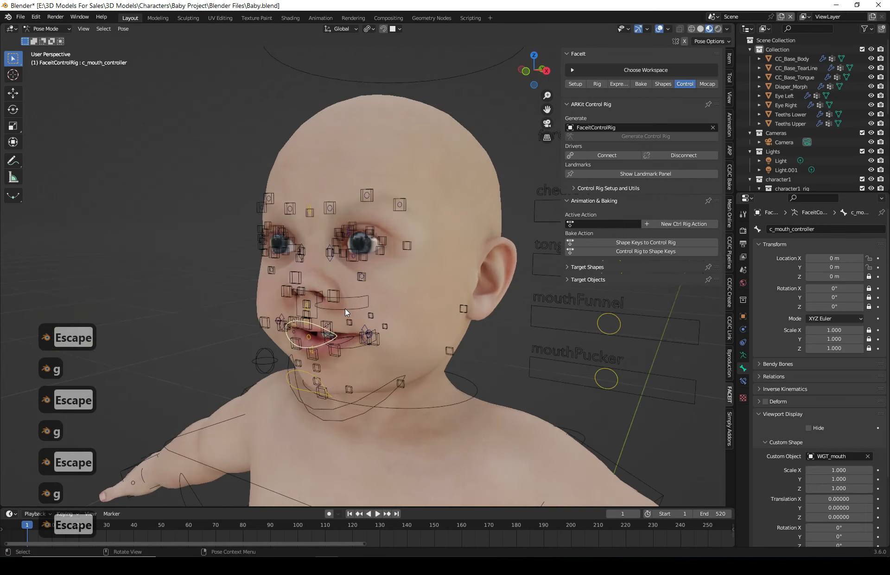
middle_drag(344, 307, 397, 311)
scroll(343, 355, up, 3)
shift+middle_drag(343, 355, 391, 294)
key(g)
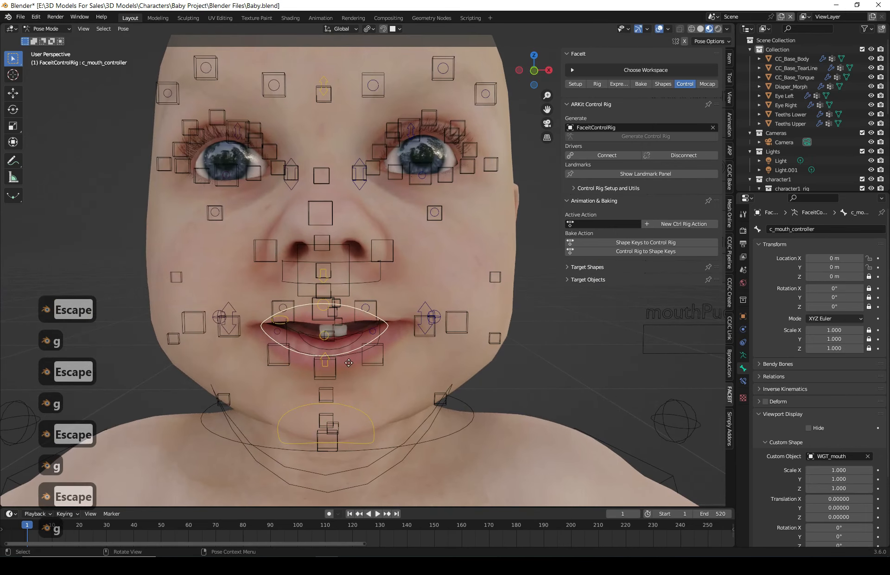
key(Escape)
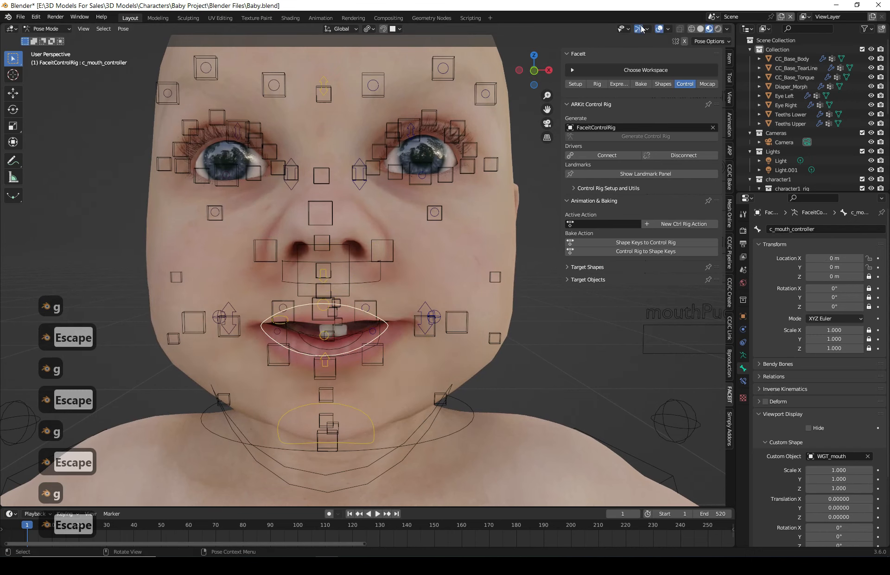
- Hide the viewport overlays and test moving the mouth controller, cancelling the move
click(658, 29)
key(g)
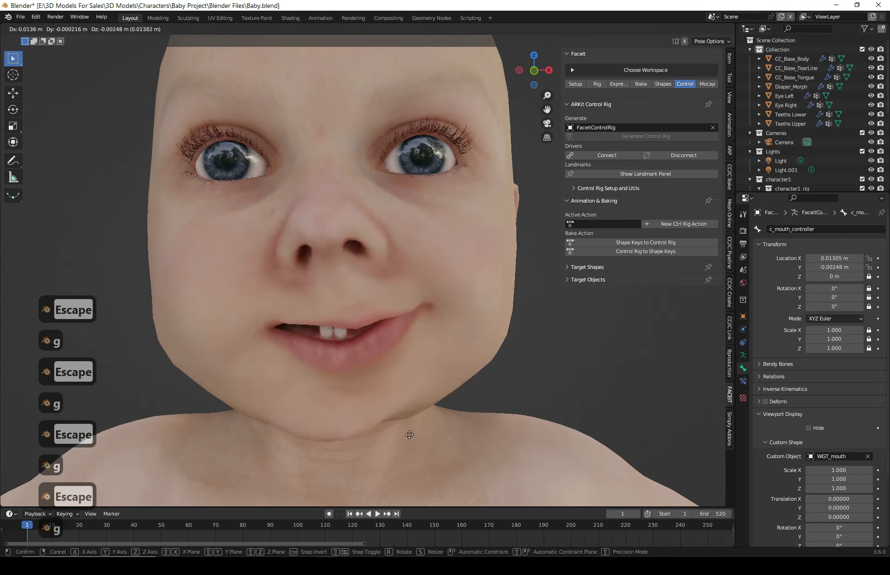
key(Escape)
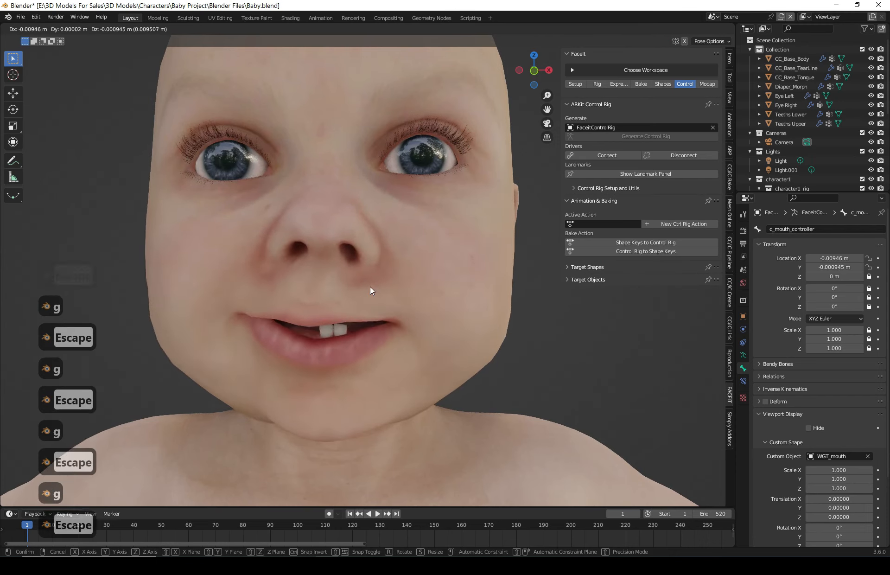
scroll(370, 285, down, 3)
middle_drag(373, 320, 569, 307)
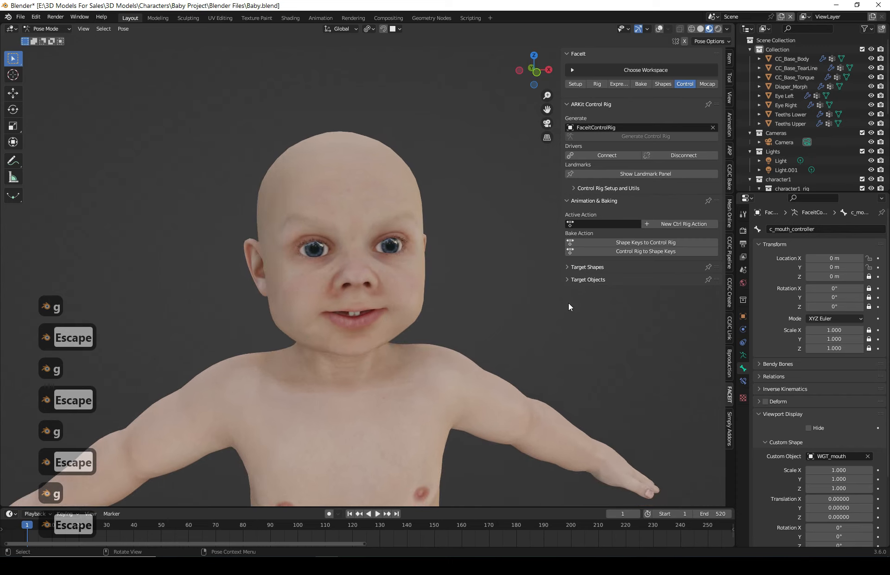
middle_drag(457, 326, 441, 303)
scroll(415, 249, up, 5)
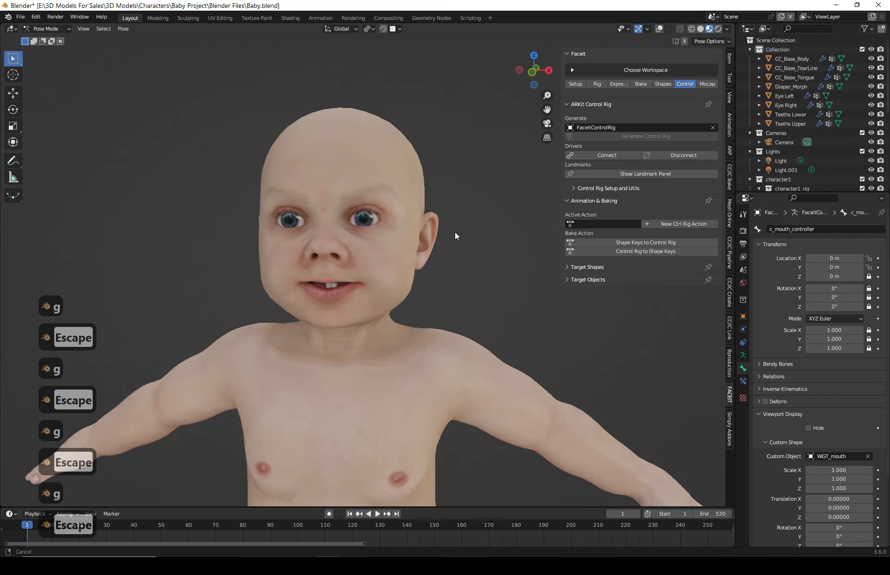
- Show the viewport overlays again and examine the facial control rig from several angles
click(659, 29)
middle_drag(447, 225, 453, 213)
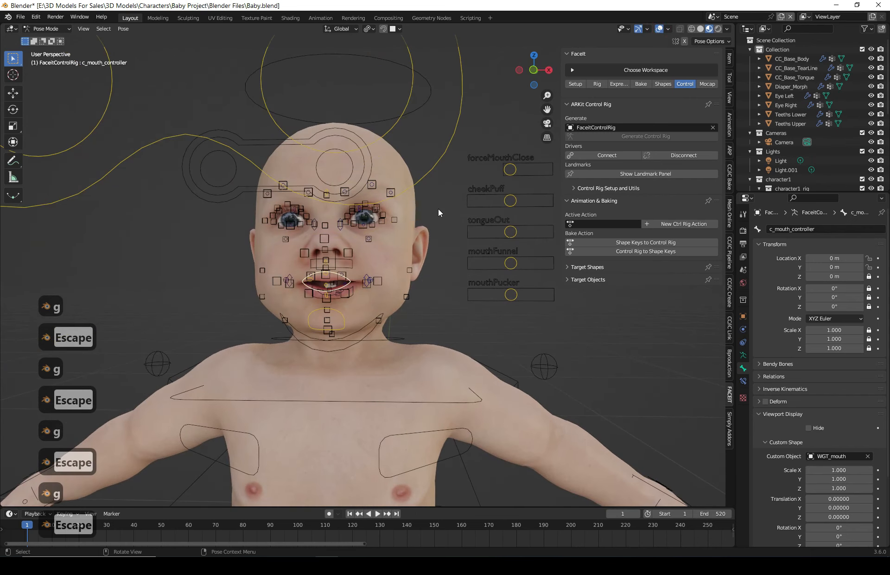
middle_drag(401, 260, 343, 228)
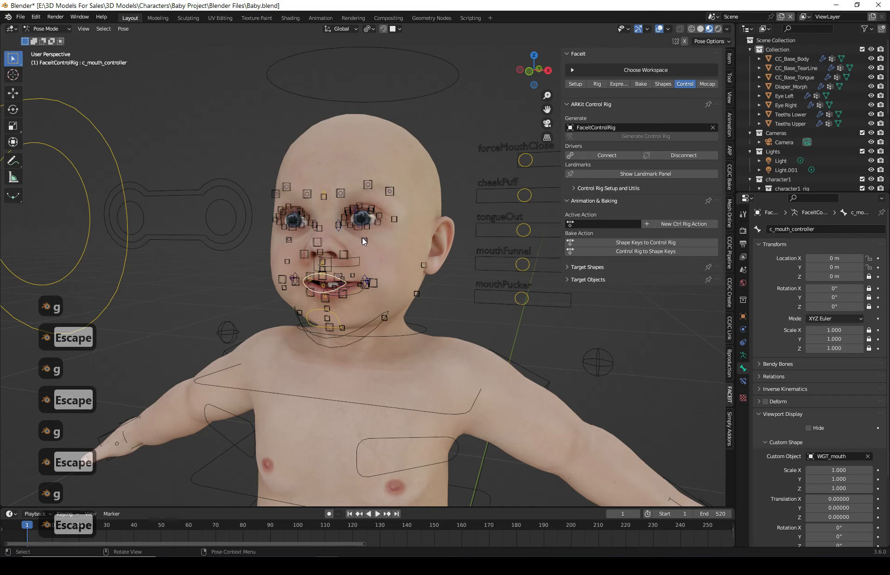
middle_drag(366, 249, 474, 268)
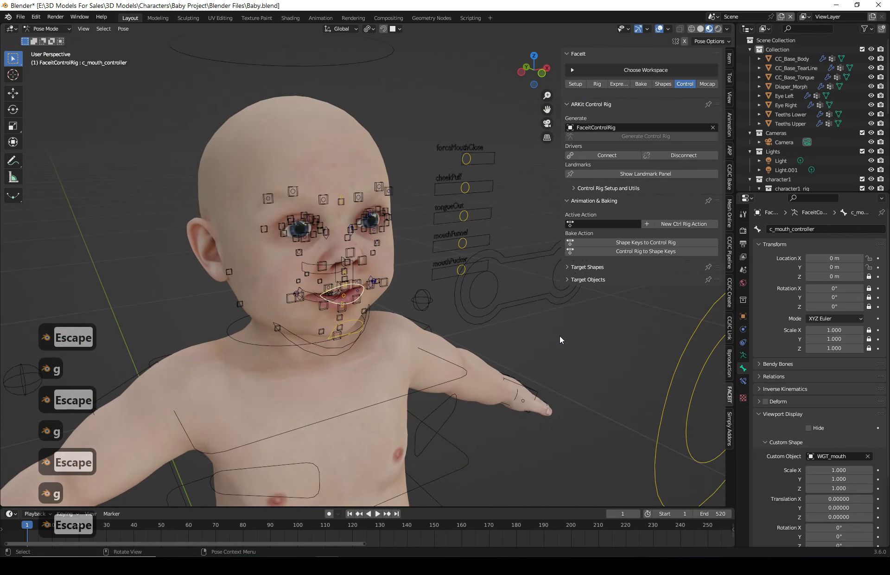
middle_drag(560, 336, 371, 229)
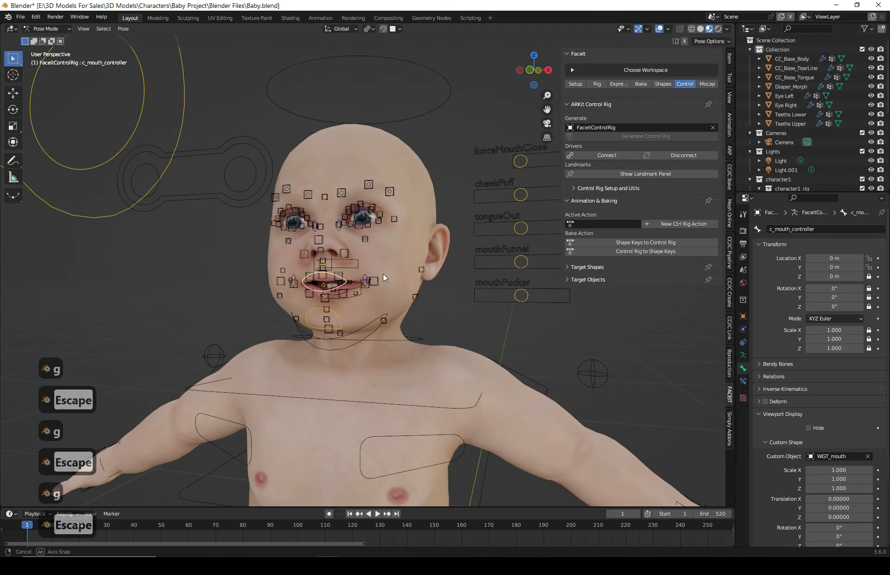
middle_drag(383, 274, 435, 299)
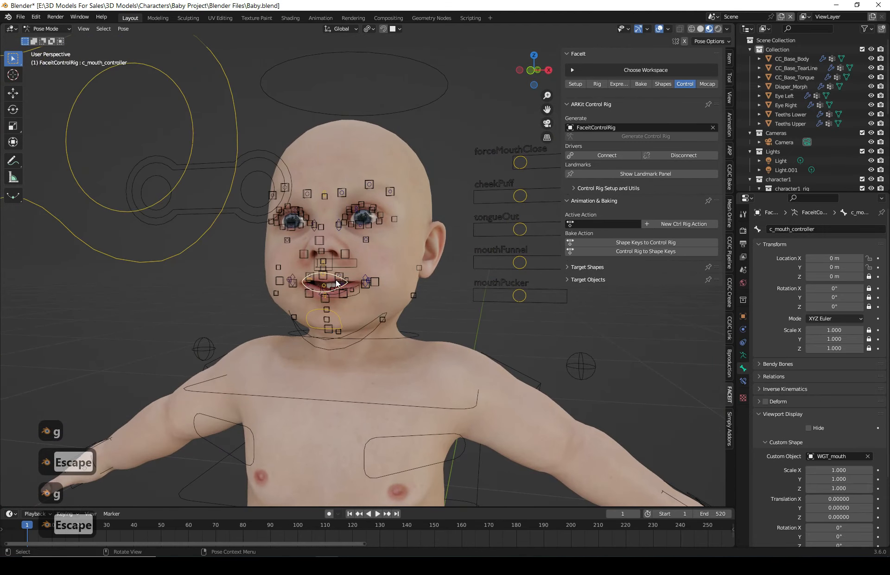
middle_drag(349, 286, 349, 292)
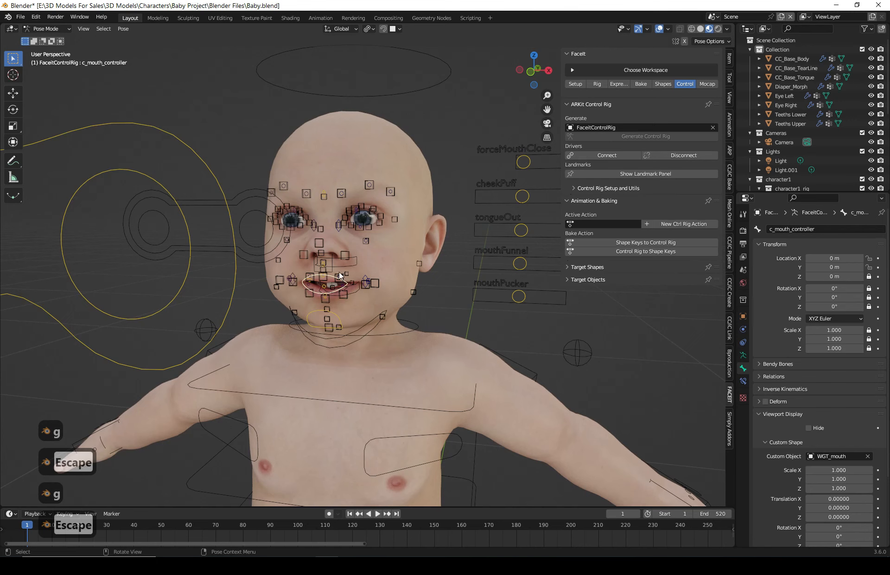
scroll(350, 300, up, 6)
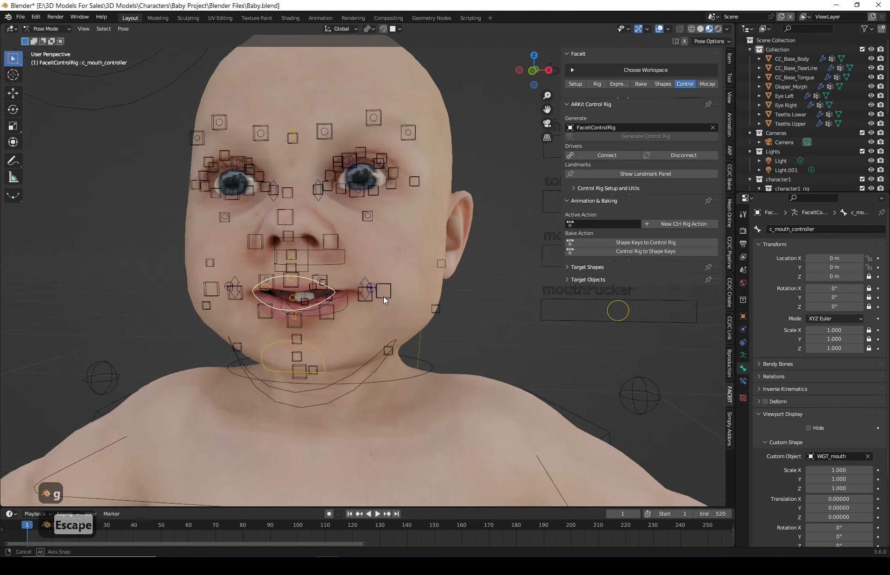
middle_drag(322, 279, 307, 295)
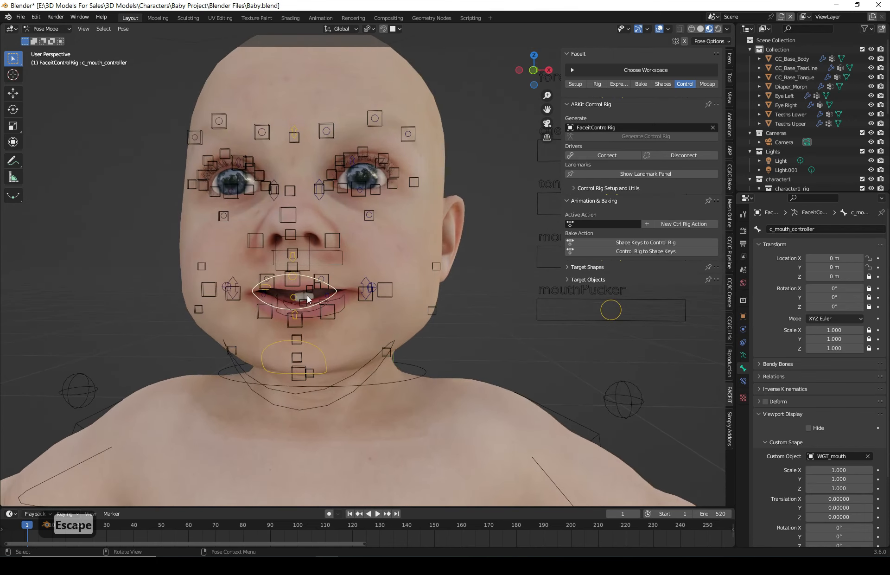
middle_drag(381, 312, 371, 324)
scroll(337, 273, down, 3)
middle_drag(338, 274, 370, 219)
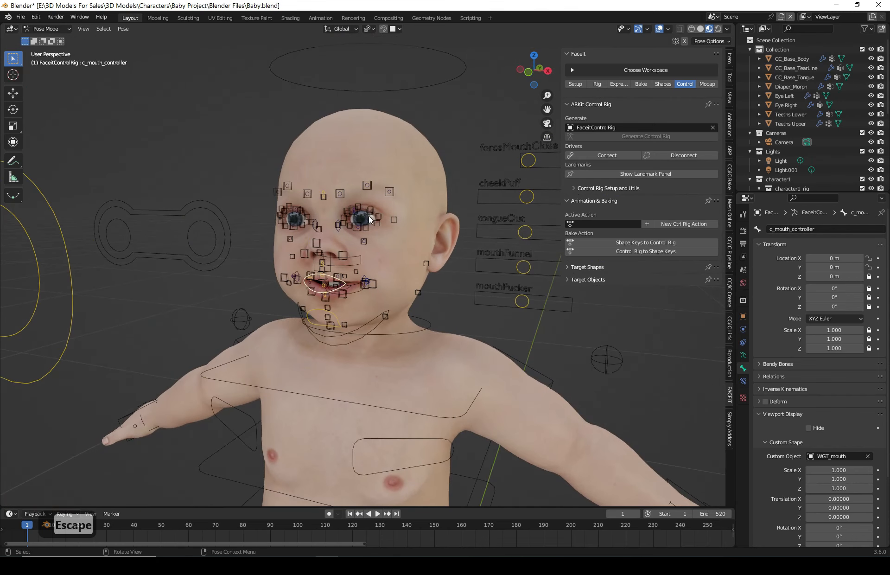
- Select the mouth controller and try moving it, cancelling the move
click(325, 290)
click(324, 289)
key(g)
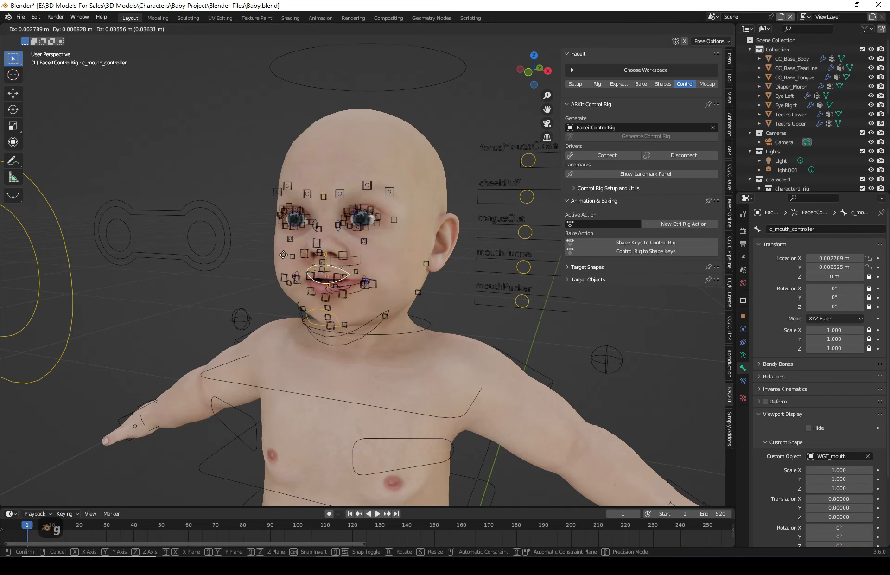
key(Escape)
- Select the jaw controller and try moving it, cancelling the move
click(318, 313)
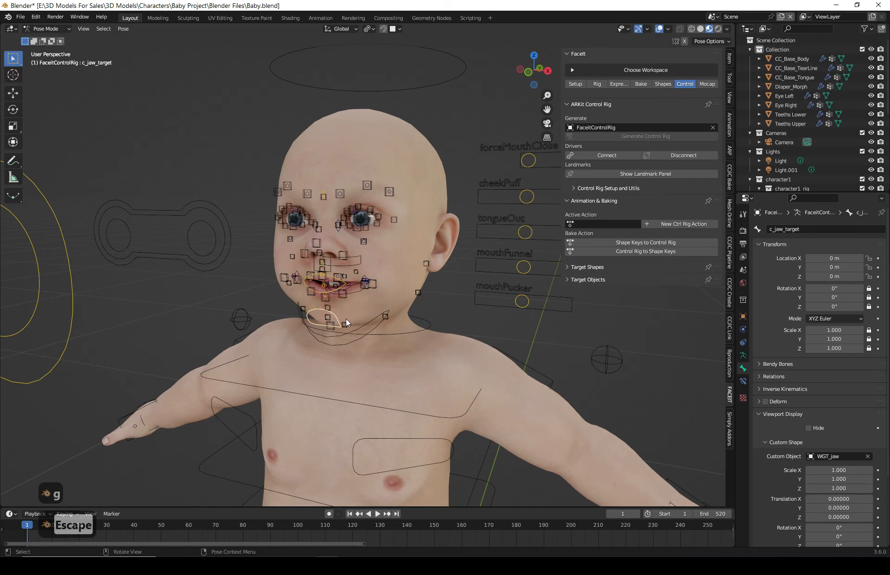
key(g)
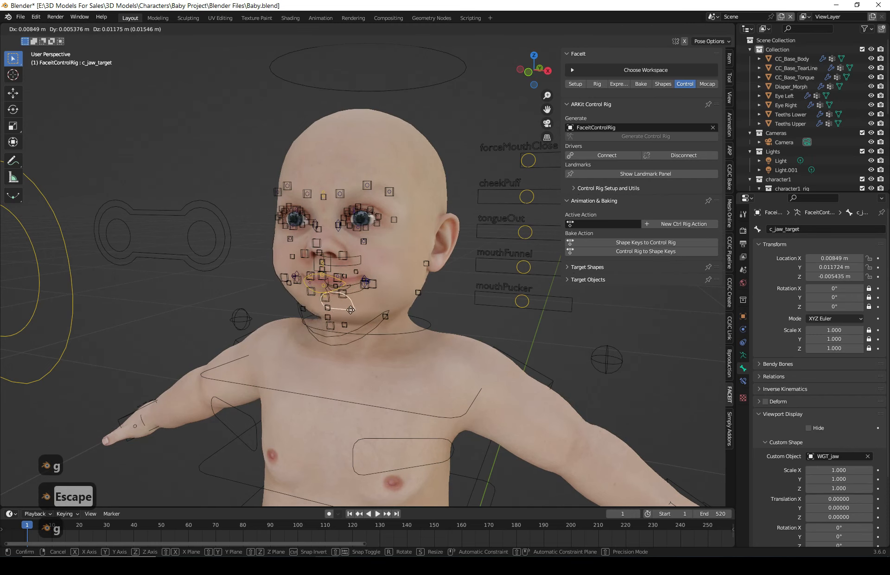
key(Escape)
- Switch to Object Mode, select the Auto-Rig Pro body rig and enter its Pose Mode
scroll(354, 311, down, 2)
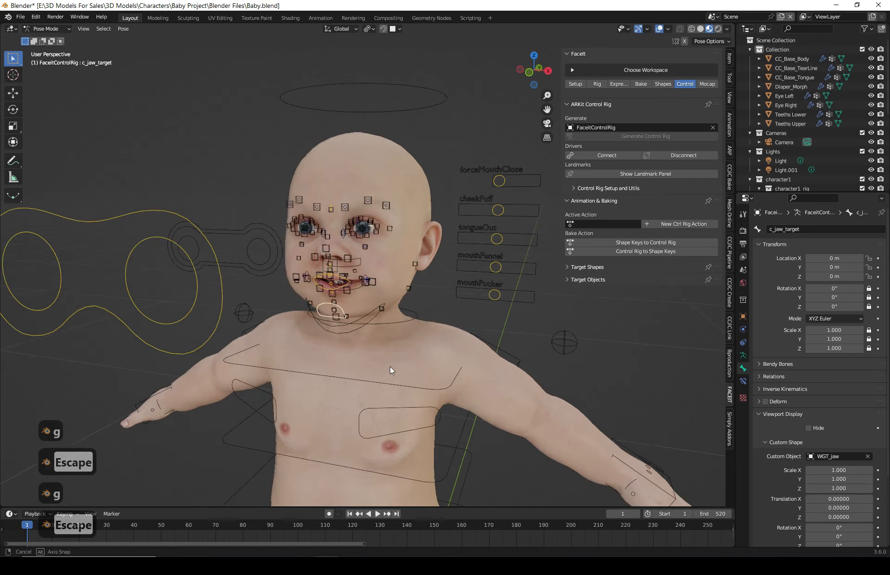
scroll(390, 369, down, 3)
click(47, 29)
click(44, 46)
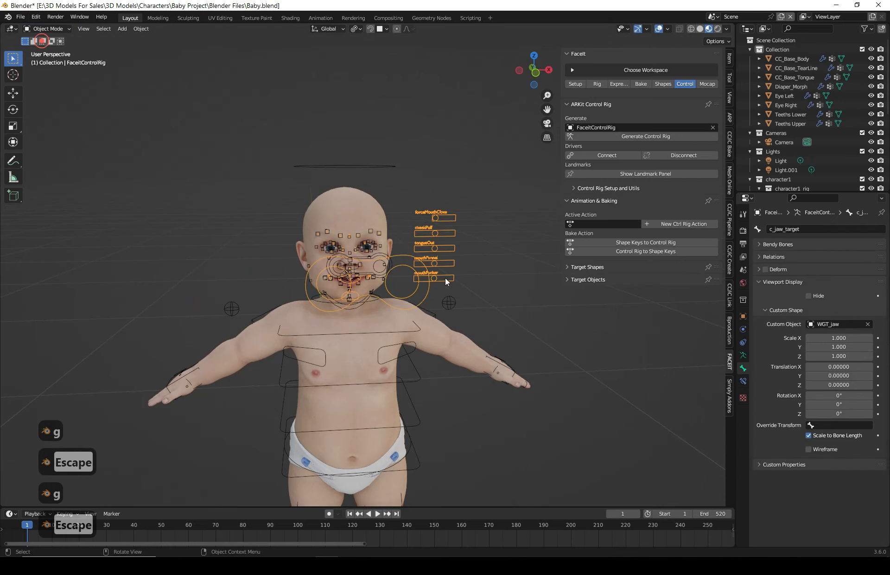
scroll(452, 310, down, 2)
shift+middle_drag(464, 370, 513, 374)
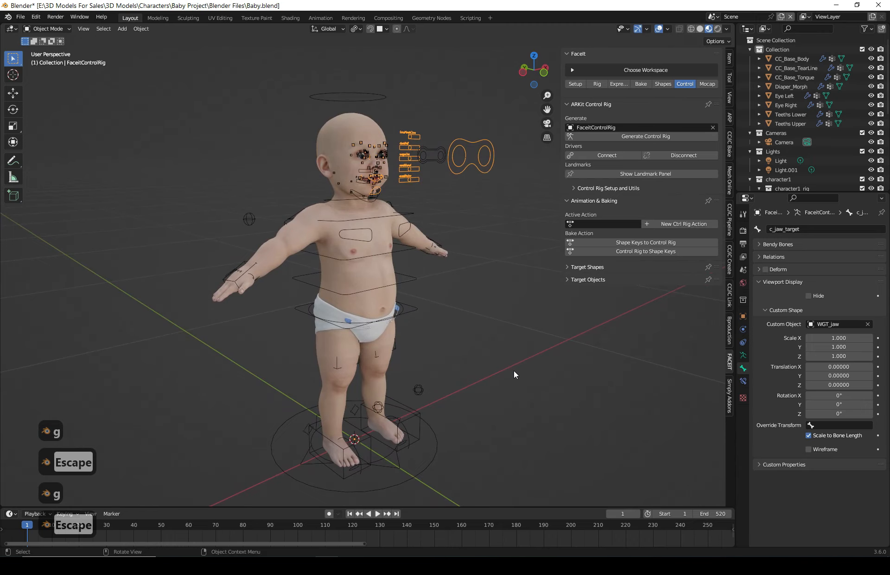
middle_drag(565, 385, 485, 389)
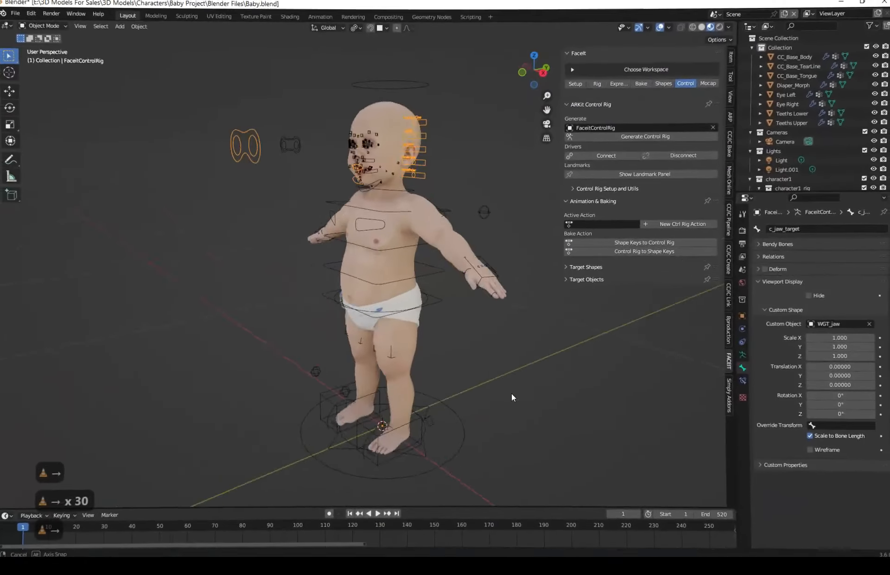
middle_drag(512, 394, 535, 404)
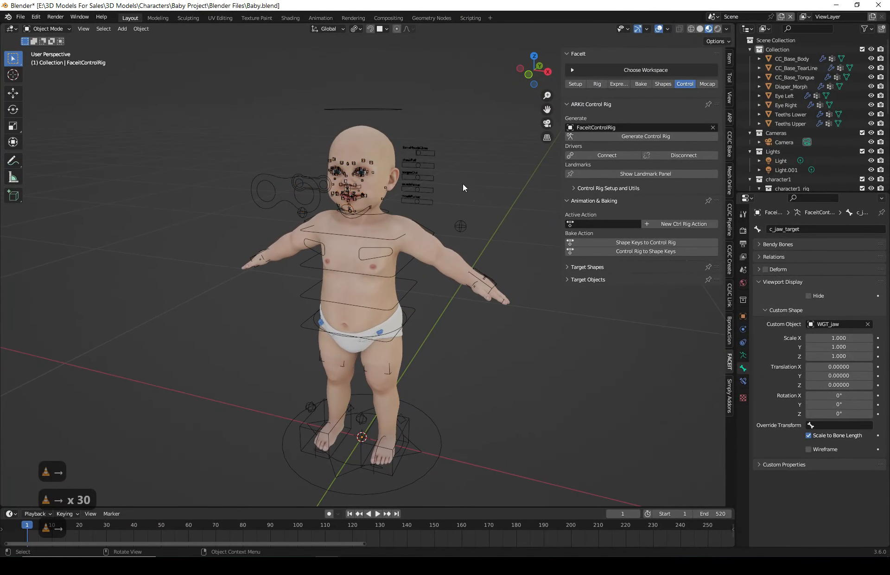
click(353, 99)
click(50, 26)
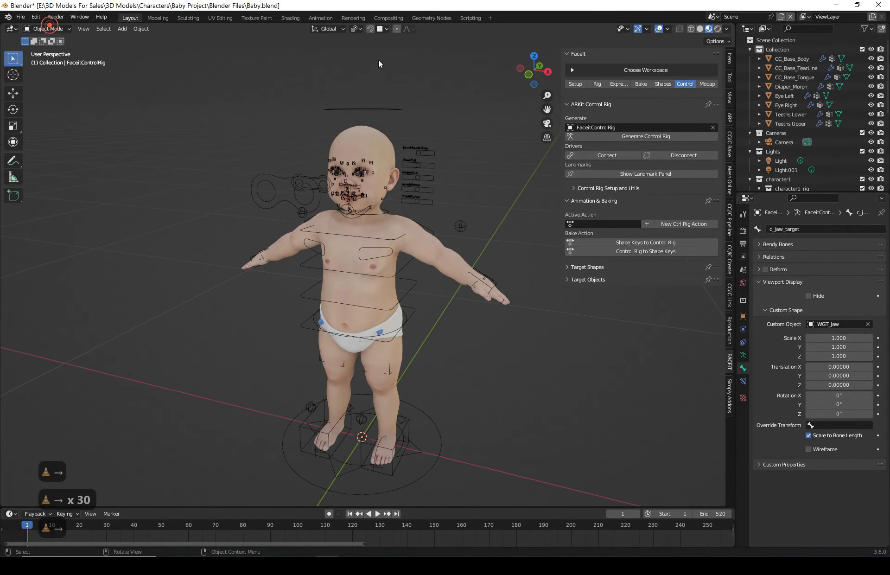
click(374, 105)
click(46, 27)
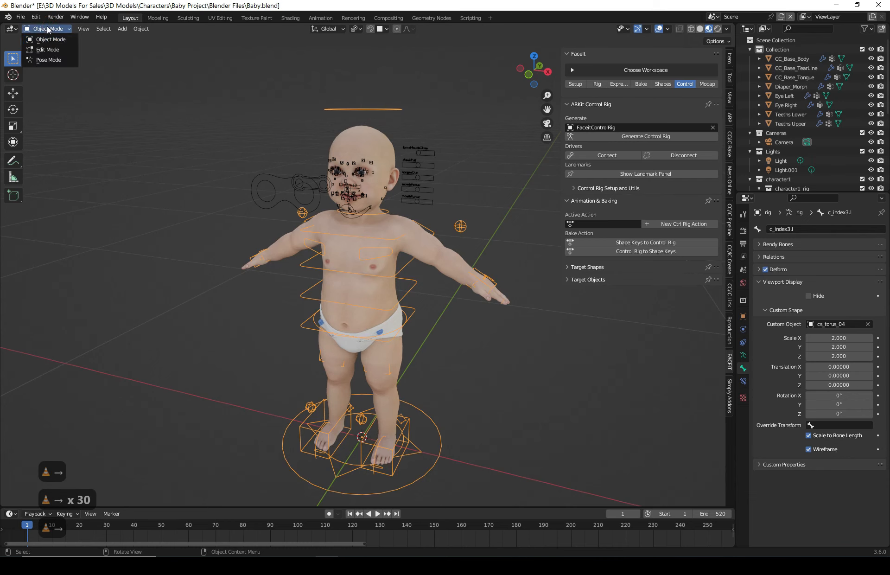
click(49, 60)
- Select the head controller c_head.x and try rotating it, cancelling the rotation
click(369, 111)
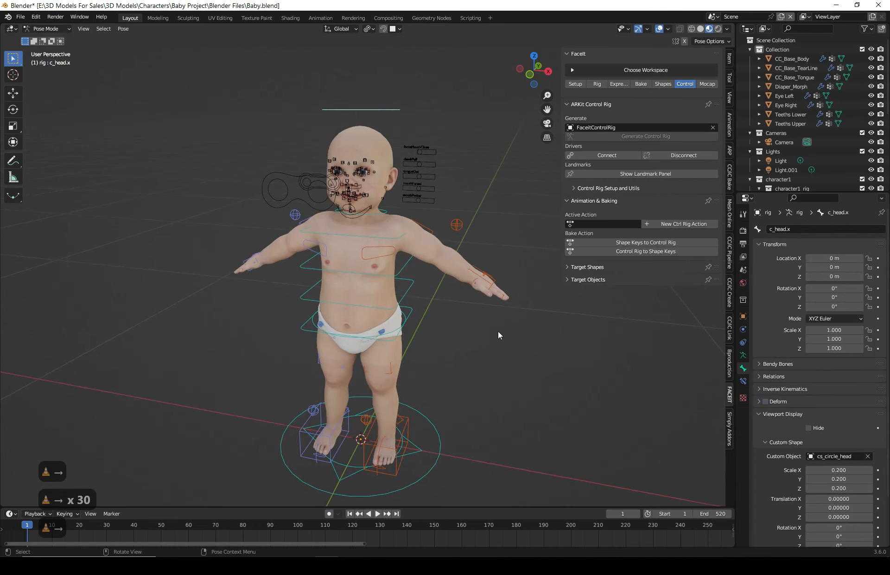
middle_drag(498, 330, 502, 373)
key(r)
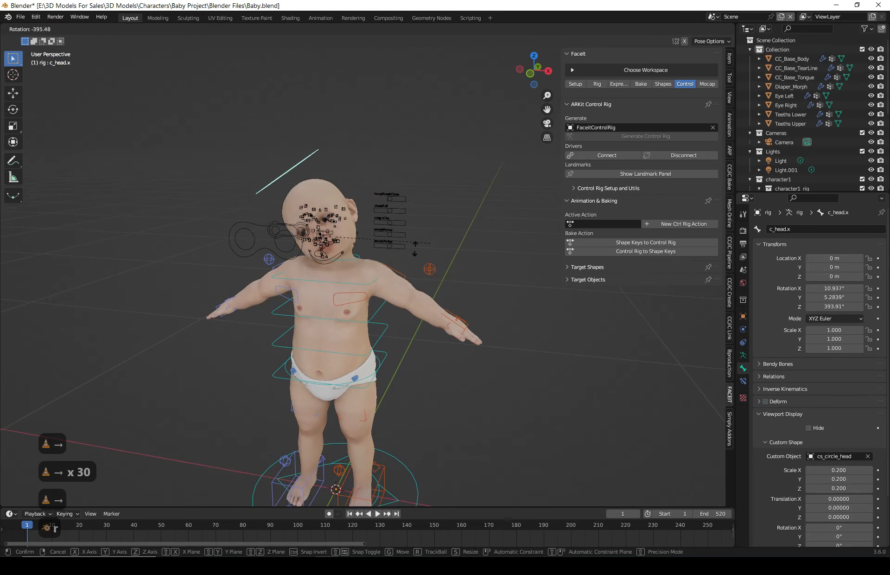
key(Escape)
- Expand the Control Rig Setup and Utils, Controllers and Experimental sections and apply Set Child Of
click(42, 29)
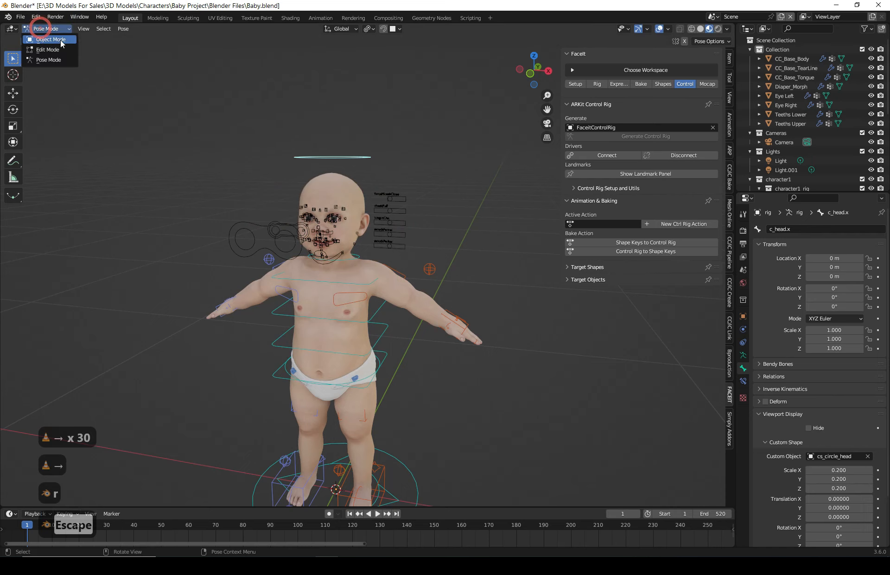
scroll(345, 157, up, 3)
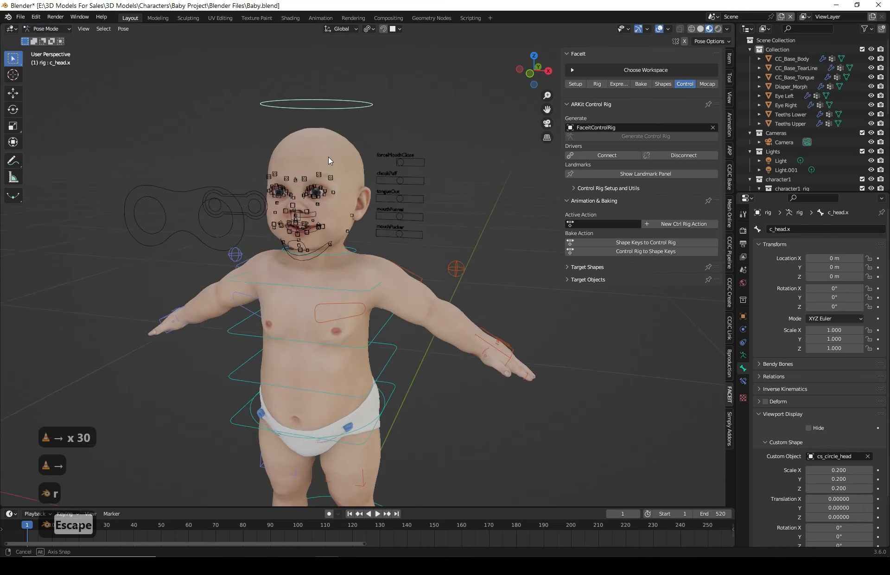
middle_drag(328, 157, 376, 167)
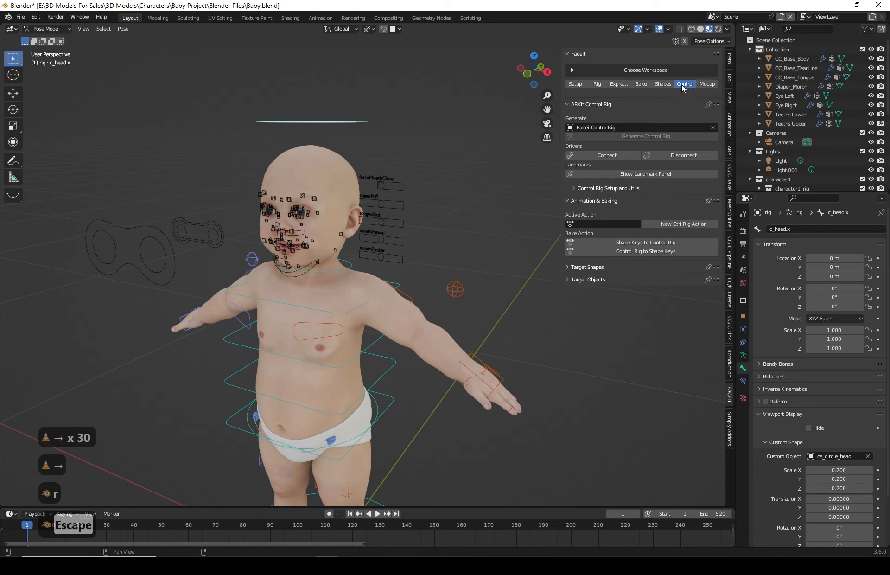
click(593, 188)
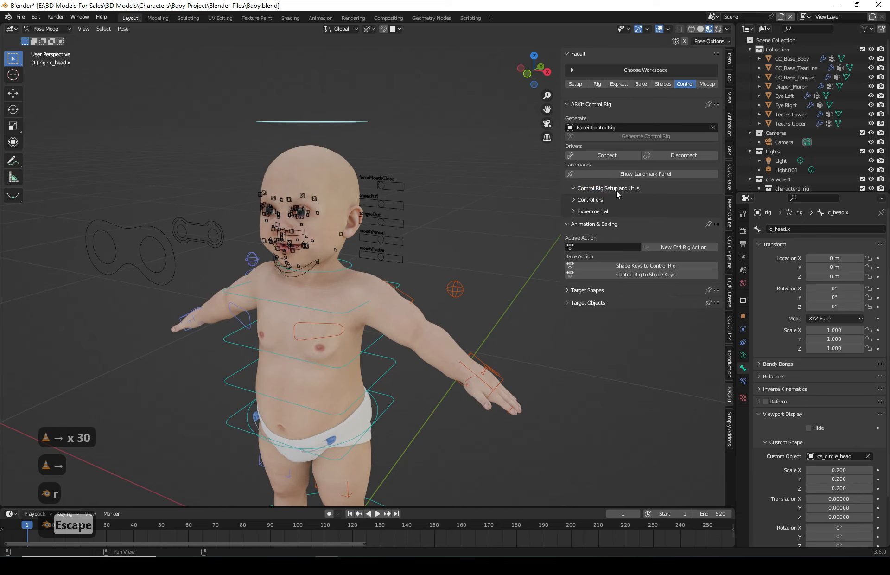
click(618, 199)
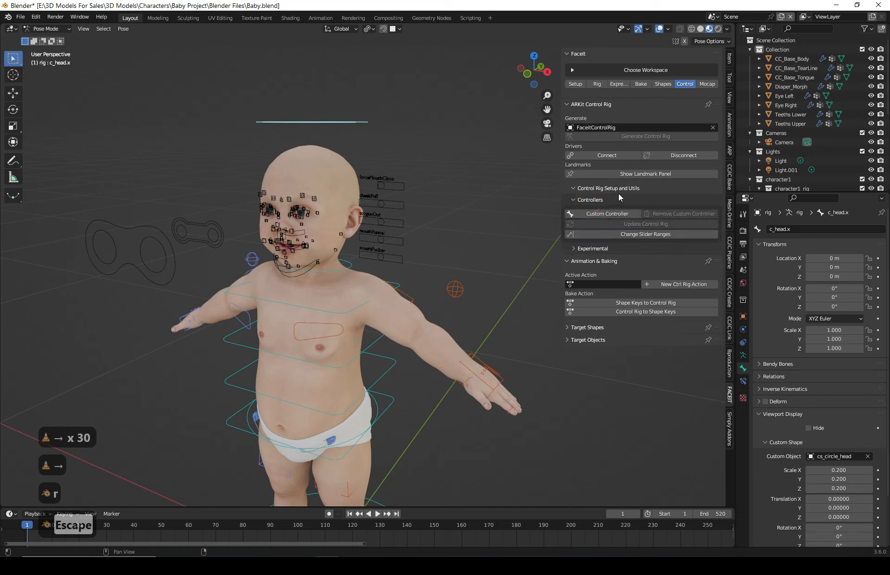
click(596, 249)
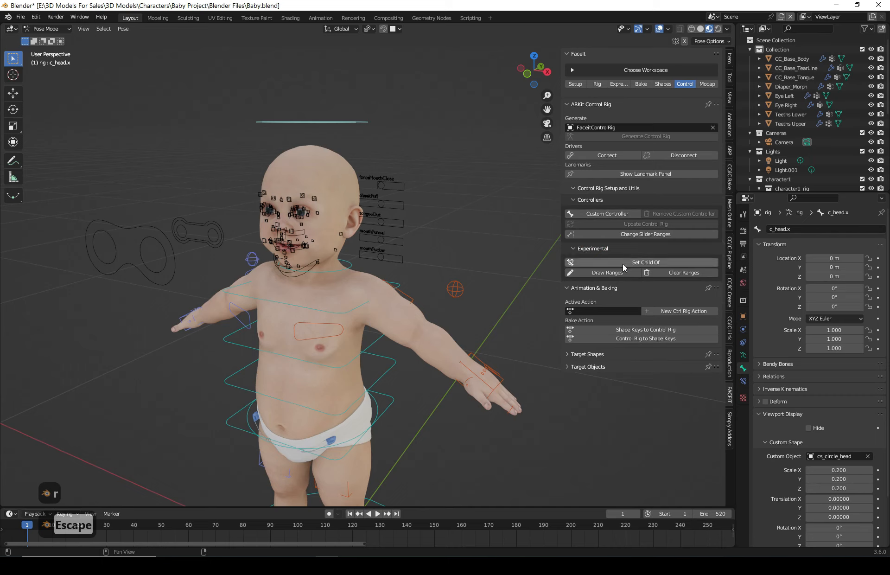
click(673, 263)
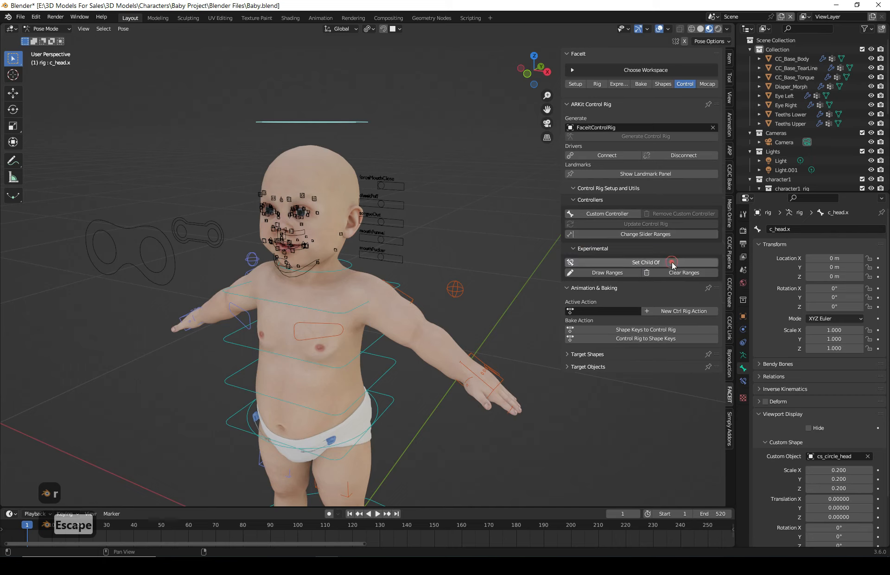
- Select the head controller and test rotating it with the facial controls, cancelling the rotation
click(303, 121)
click(453, 132)
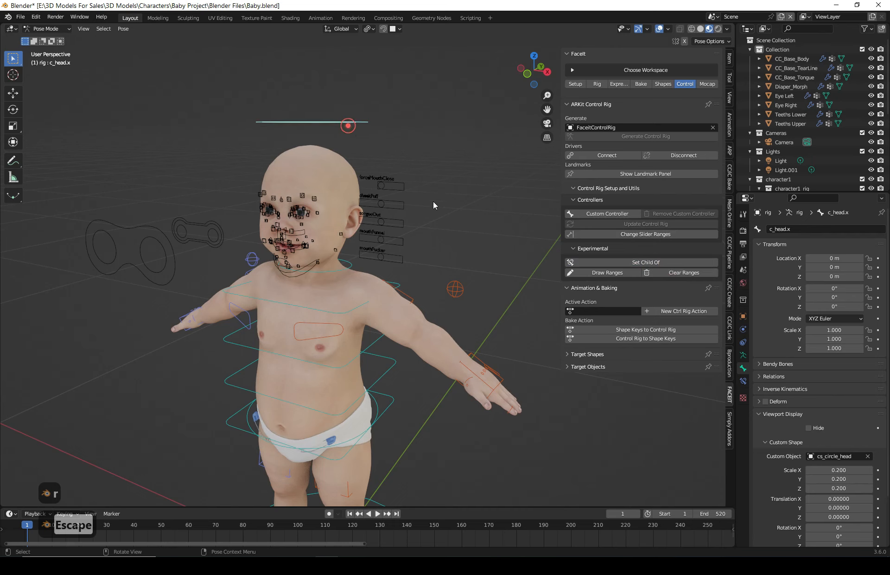
key(r)
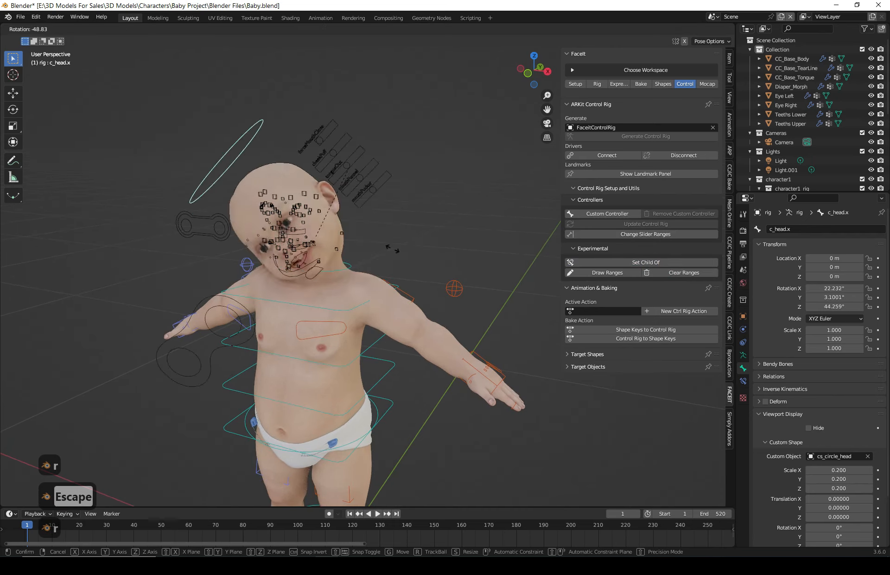
key(Escape)
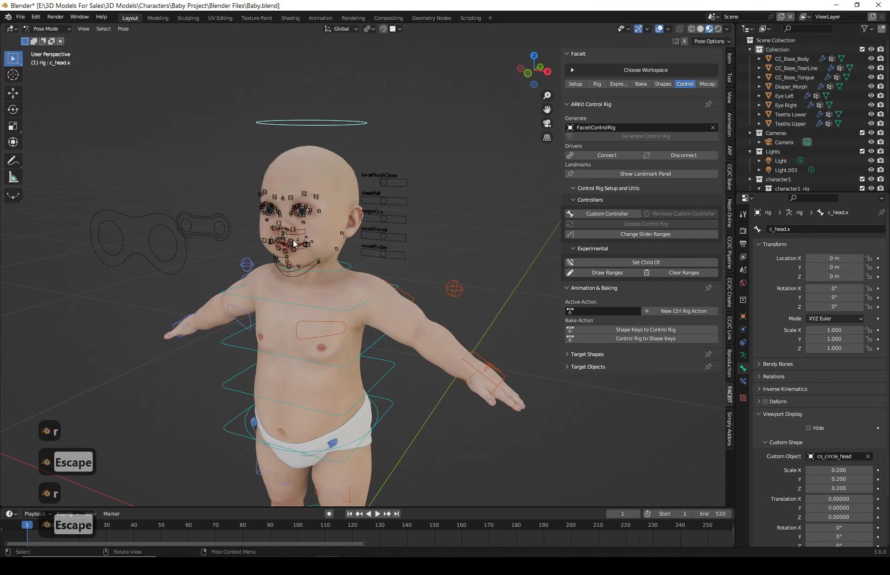
- Select the FaceIt control rig and the body rig, then parent the control rig to the c_head.x bone
click(51, 28)
click(60, 40)
click(222, 229)
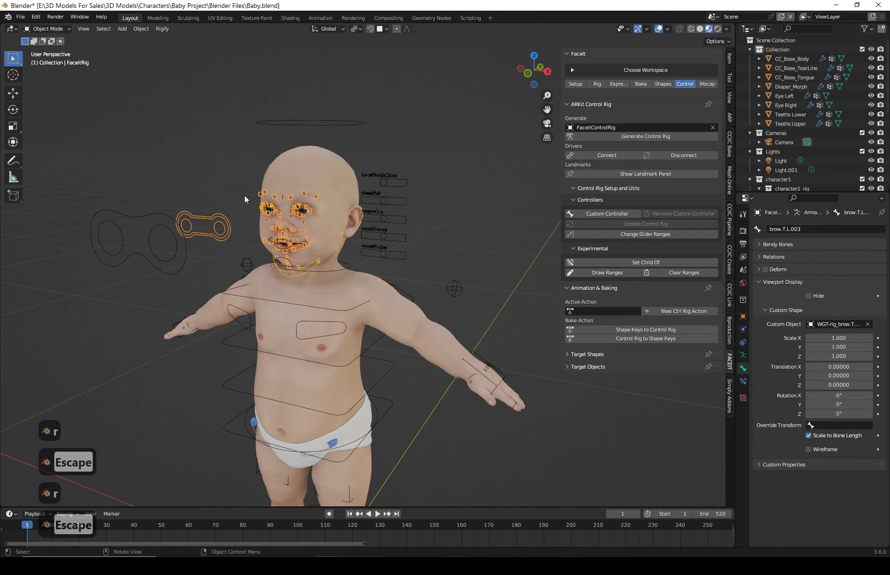
click(293, 121)
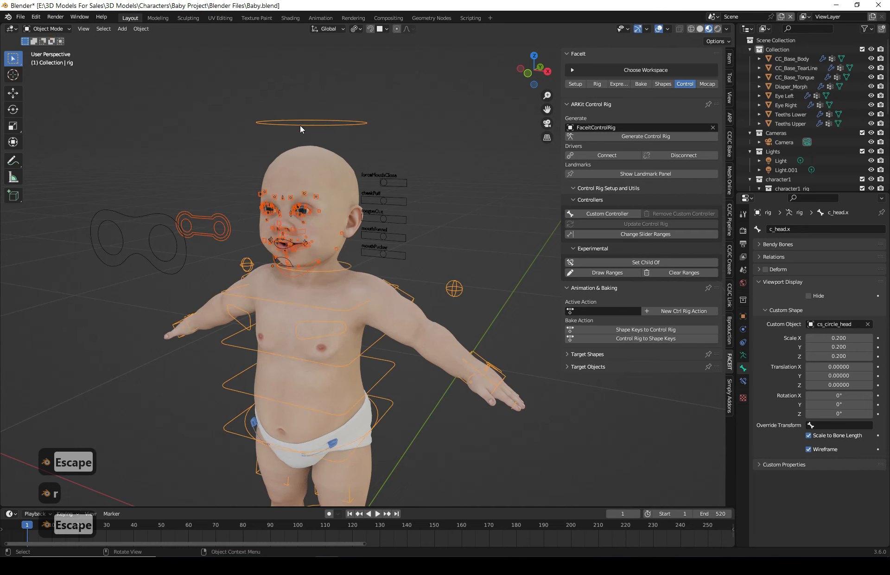
key(ctrl+Tab)
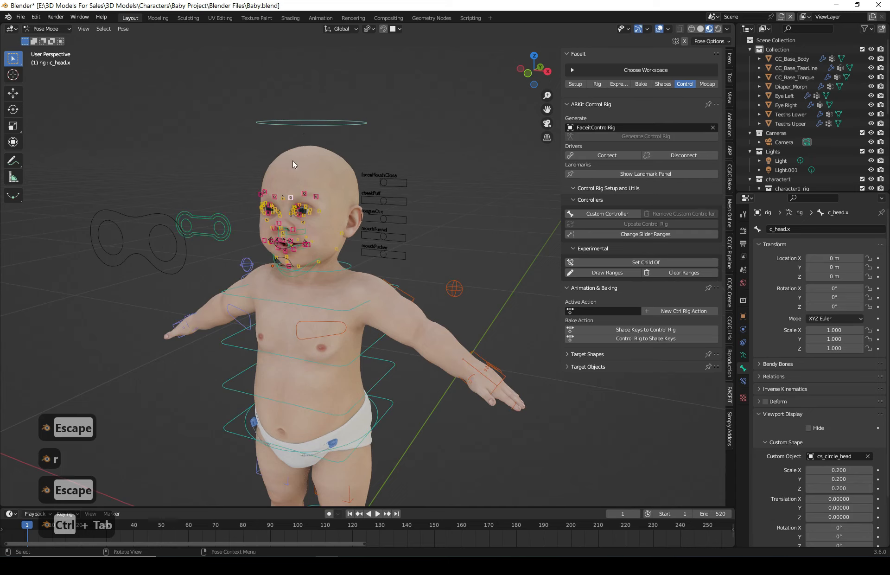
click(227, 213)
click(294, 122)
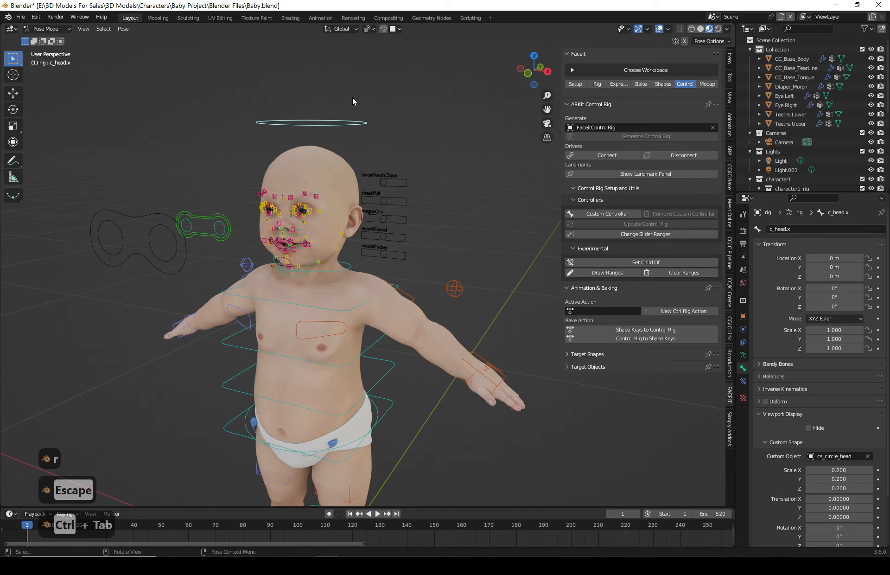
key(ctrl+p)
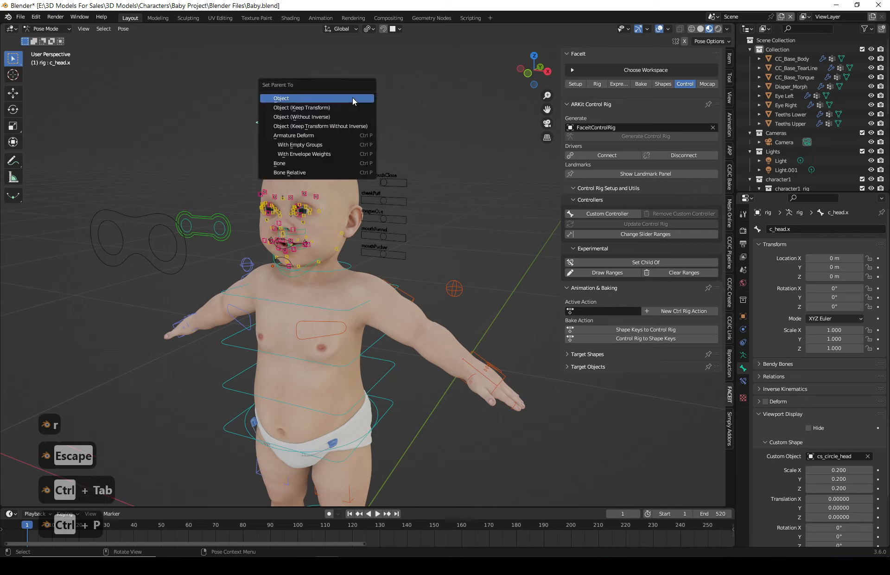
click(298, 164)
click(51, 29)
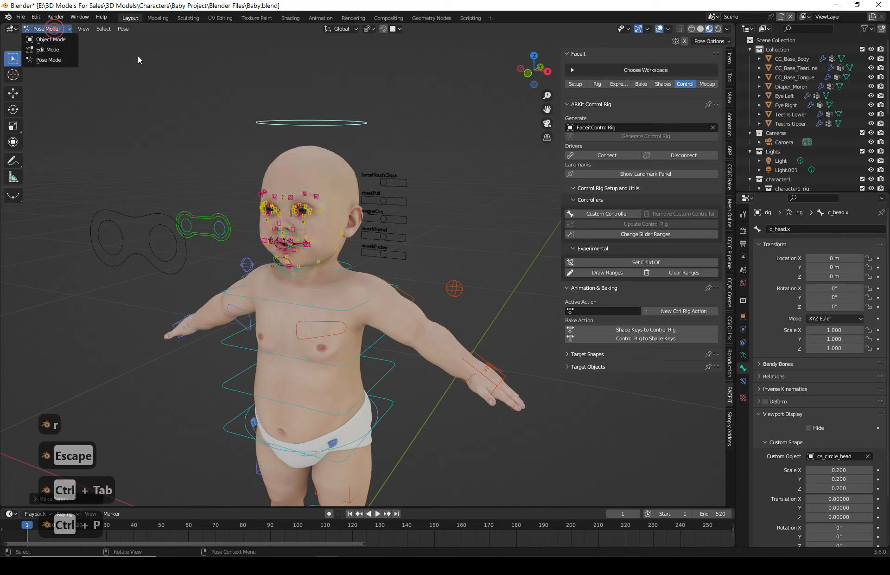
- Rotate the head controller c_head.x to test whether the facial controls follow the head
key(r)
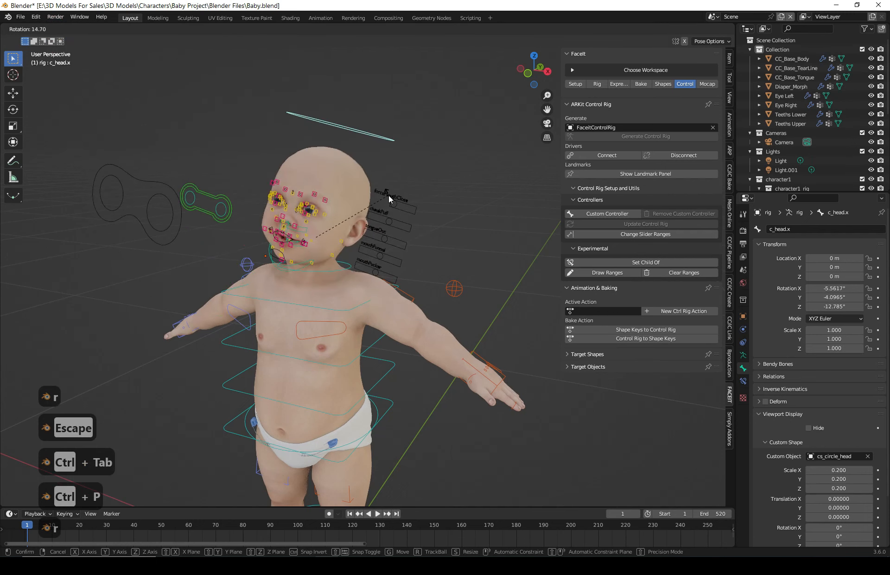
click(389, 196)
middle_drag(389, 196, 370, 154)
click(159, 181)
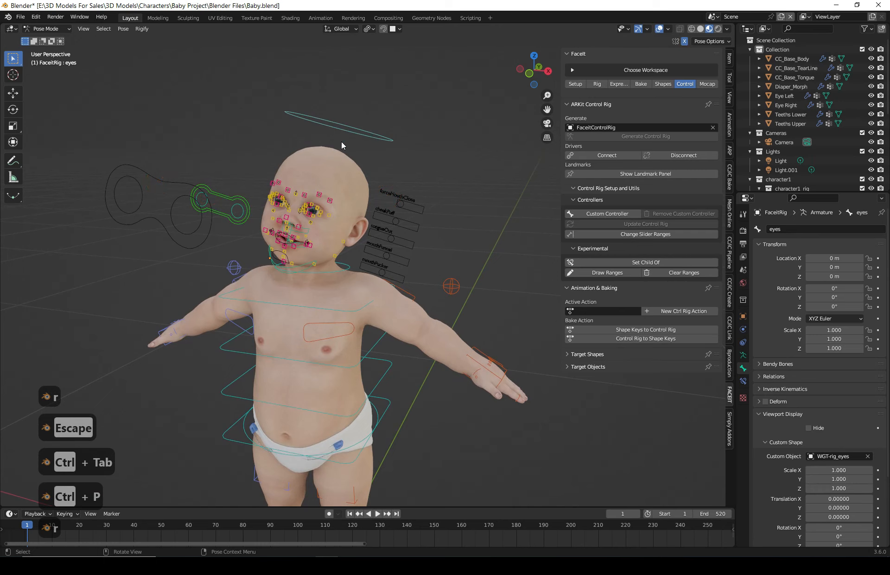
click(355, 135)
key(r)
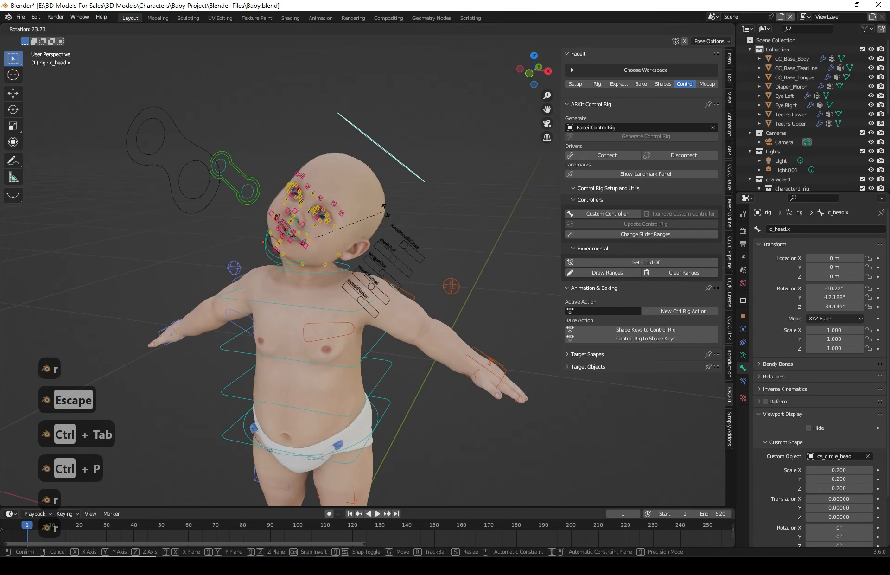
click(384, 155)
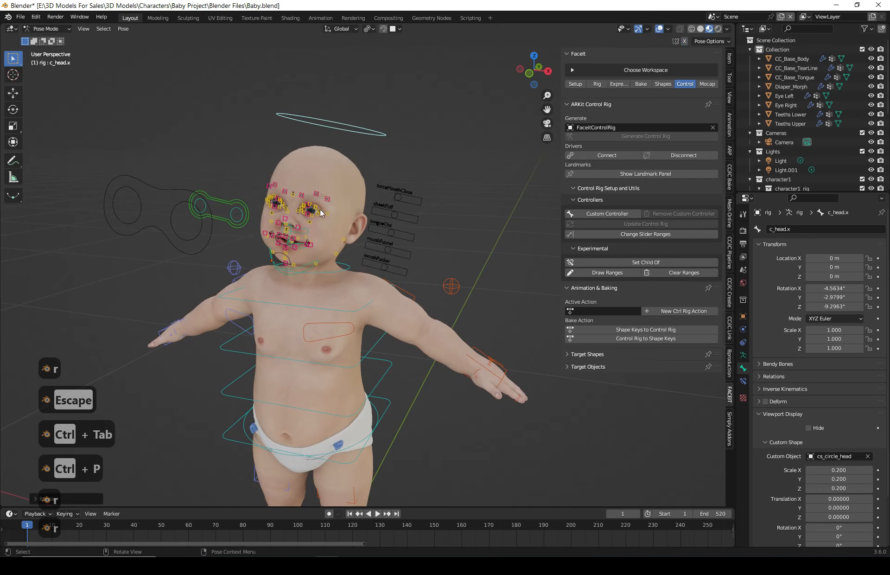
- Switch to Object Mode and select the body rig
click(48, 31)
click(423, 198)
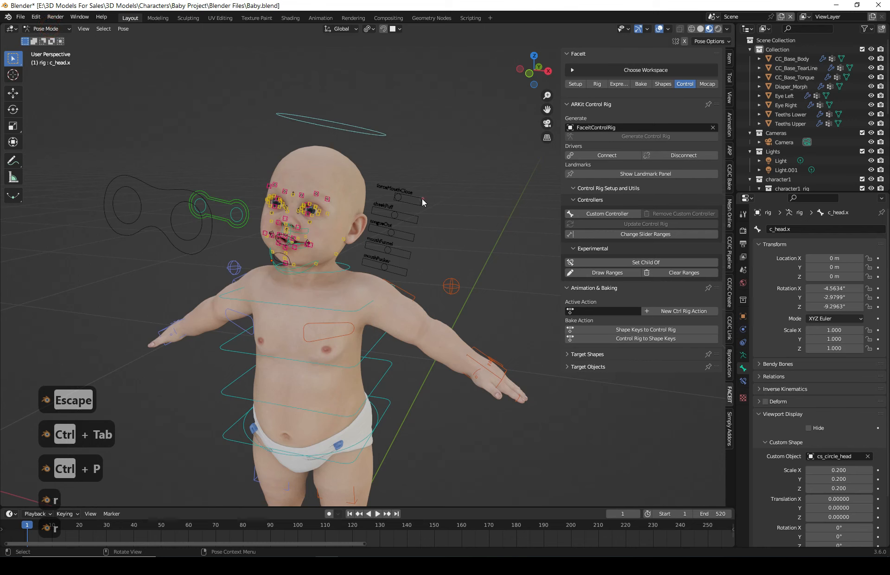
click(46, 29)
click(46, 40)
click(445, 109)
click(330, 132)
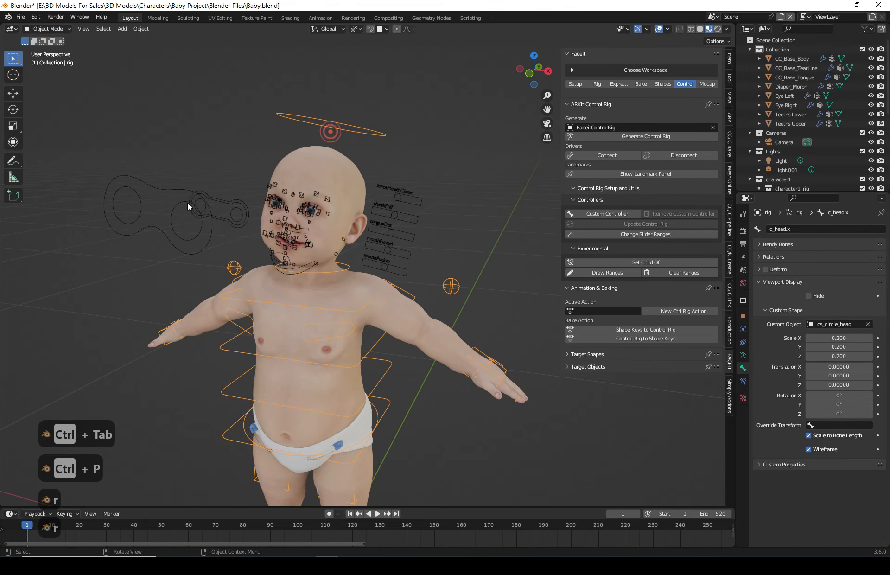
- Select the FaceitControlRig object and hide it in the viewport
click(187, 202)
drag(833, 193, 834, 281)
scroll(787, 222, down, 3)
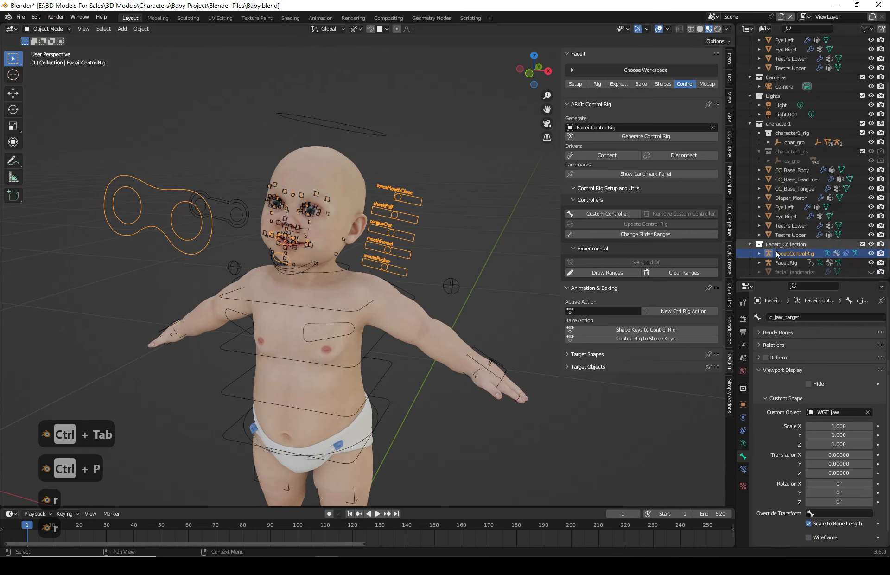
click(871, 253)
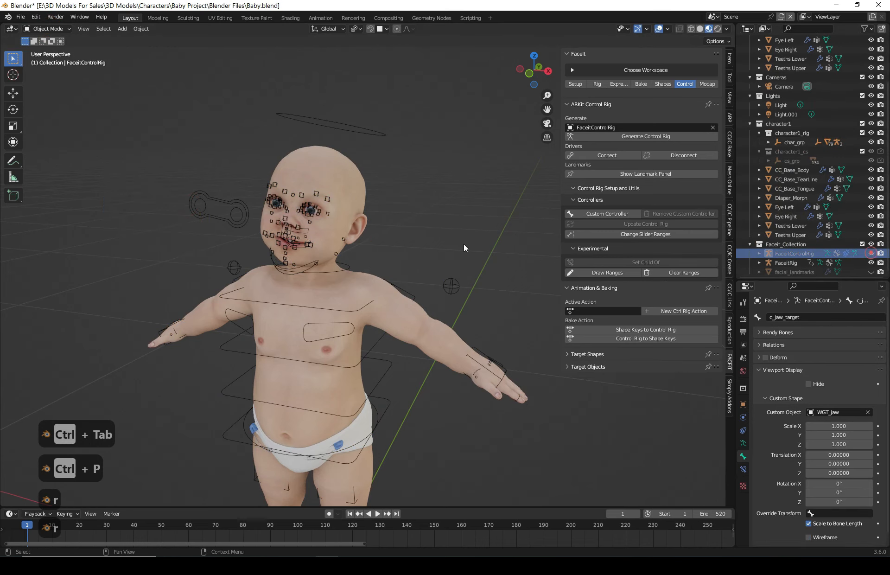
- Select the FaceitRig and switch it into Edit Mode, then back into Pose Mode
middle_drag(464, 248, 285, 247)
middle_drag(364, 235, 333, 225)
scroll(288, 199, up, 2)
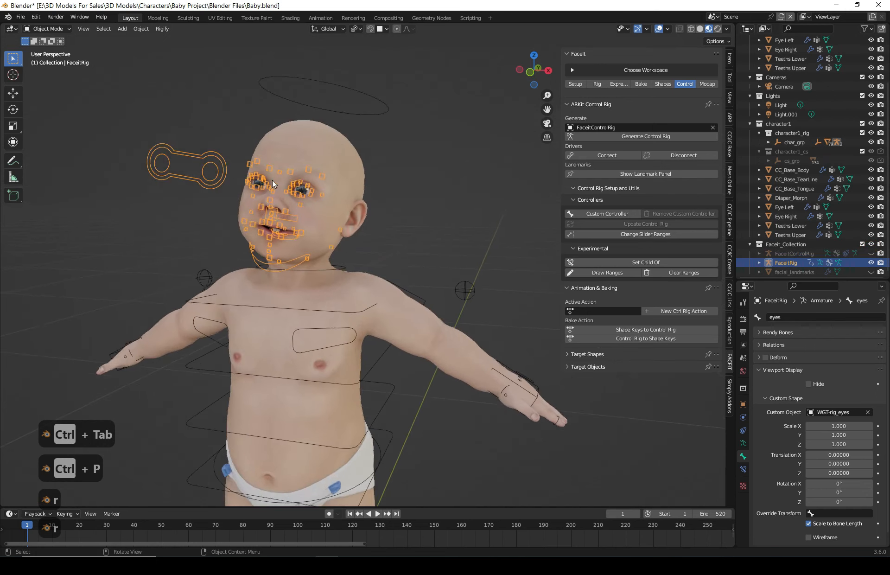
click(48, 29)
click(48, 50)
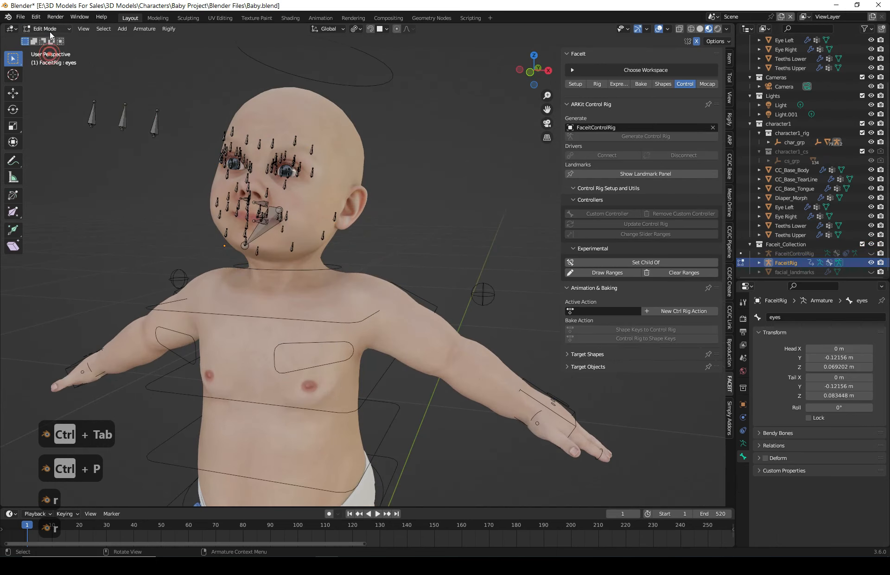
click(46, 29)
click(48, 59)
- Try rotating the jaw_master controller, cancelling the rotation
middle_drag(293, 252, 318, 174)
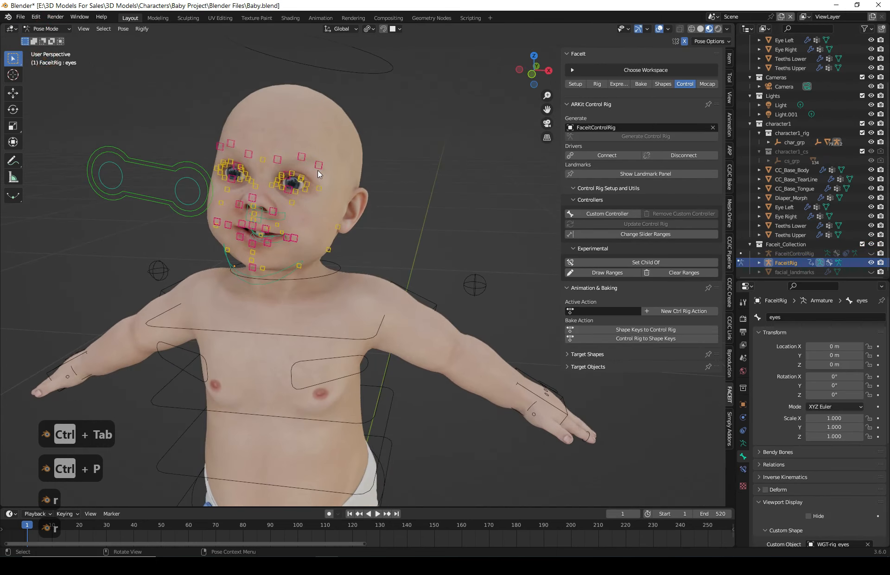
click(276, 273)
key(r)
key(Escape)
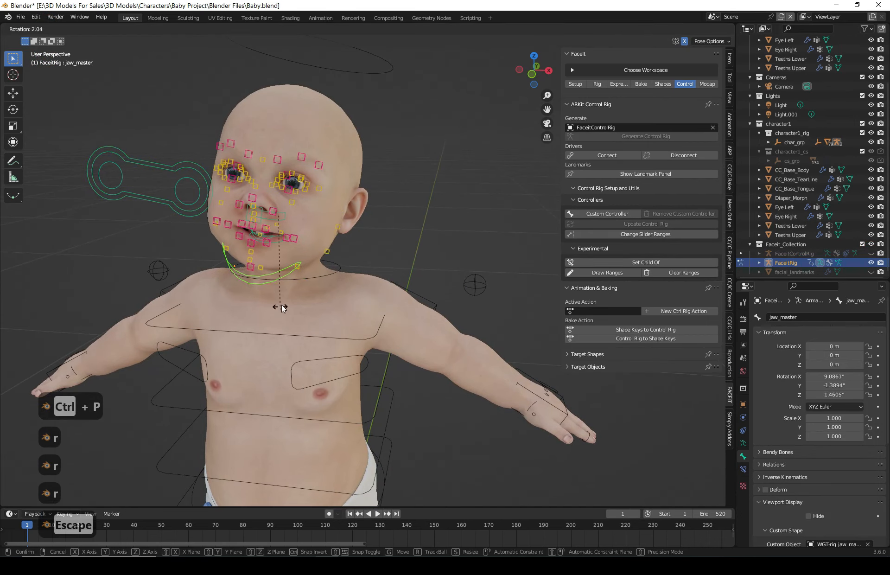
- Try moving the eye.L and eyes controllers of the FaceitRig, cancelling each move
click(207, 176)
key(g)
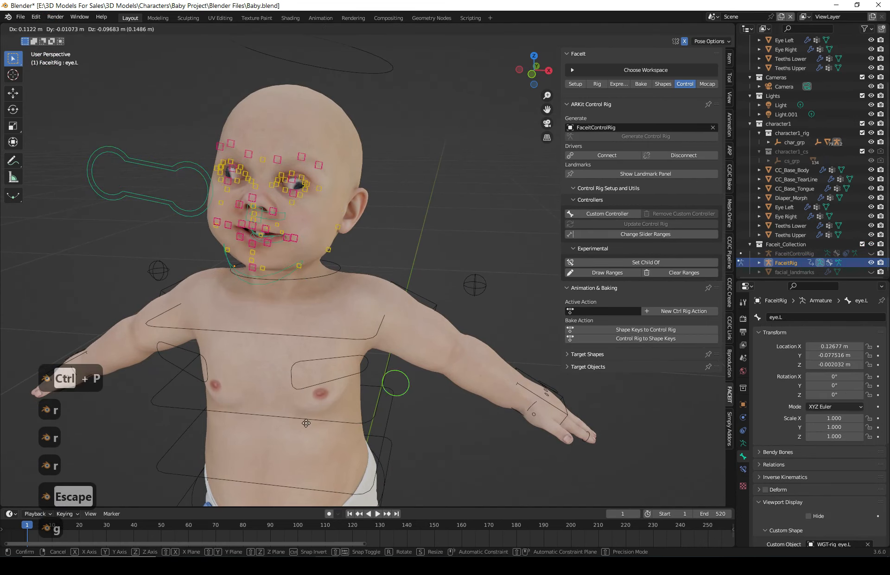
key(Escape)
click(188, 163)
key(g)
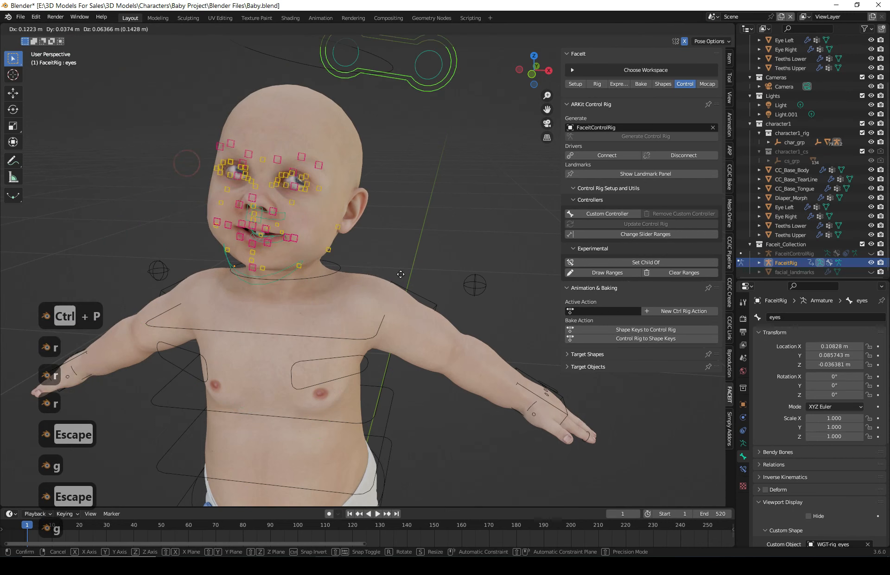
key(Escape)
- Return to Object Mode and hide the FaceitRig object
click(46, 29)
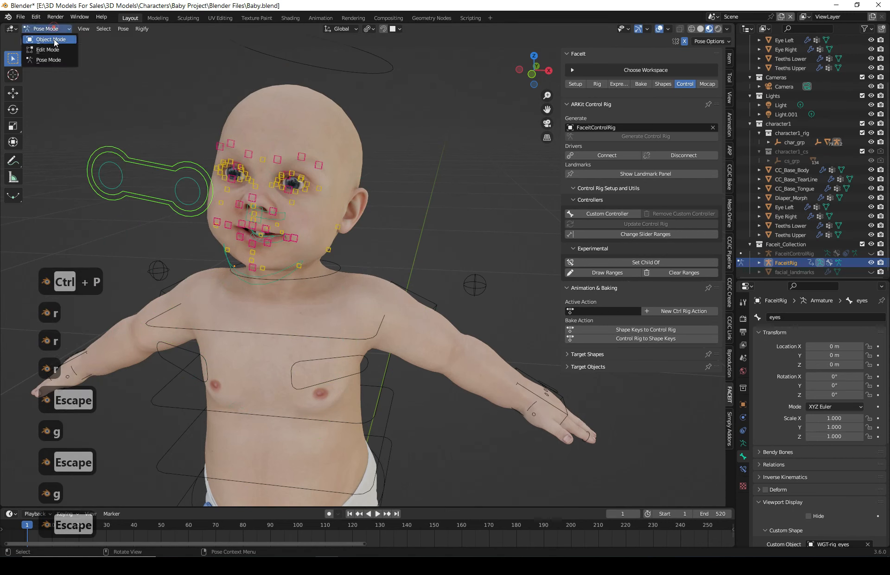
click(44, 37)
click(420, 174)
click(187, 174)
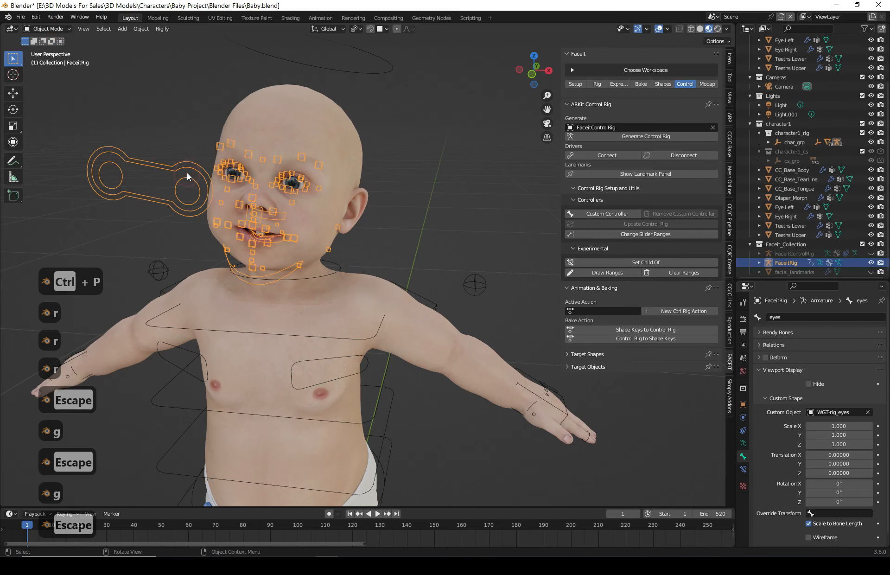
key(h)
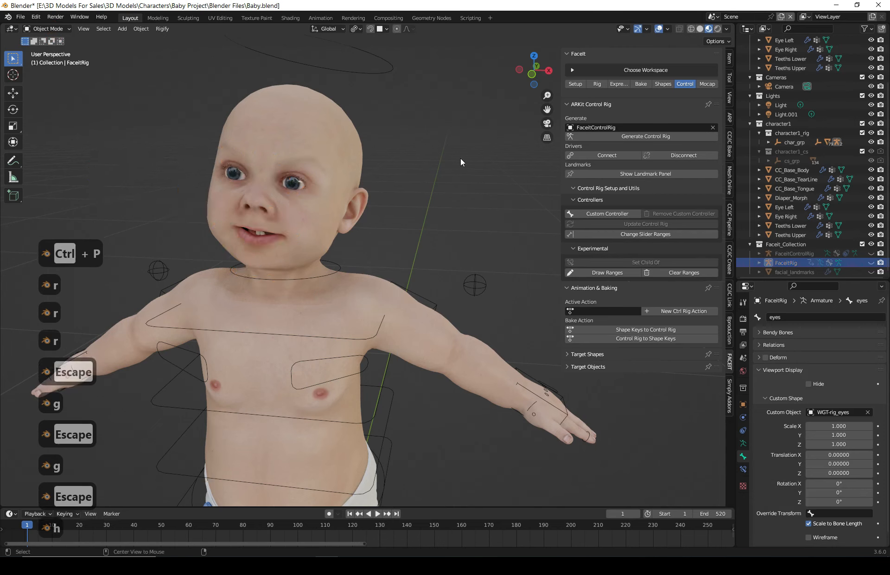
- Unhide all objects, then select and hide the FaceitRig again
key(alt+h)
key(alt+h)
click(430, 52)
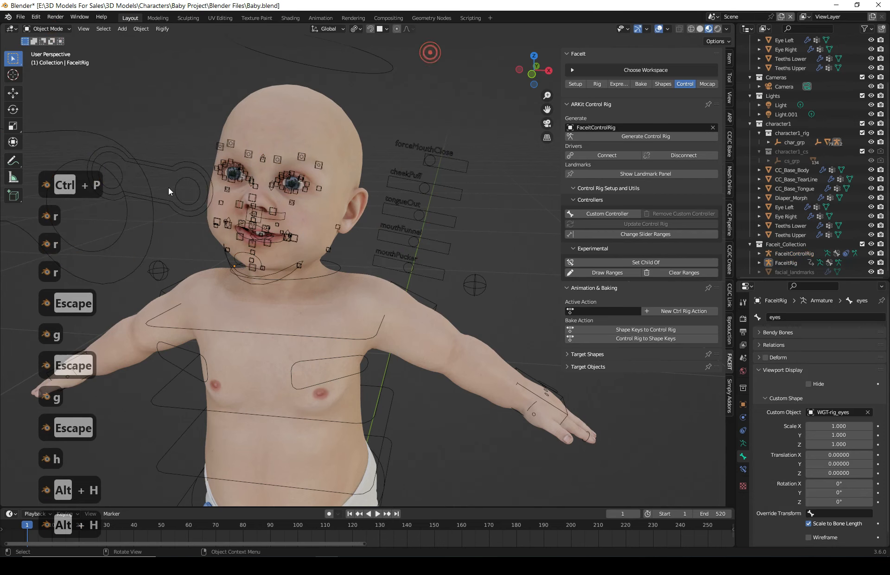
click(156, 217)
click(168, 162)
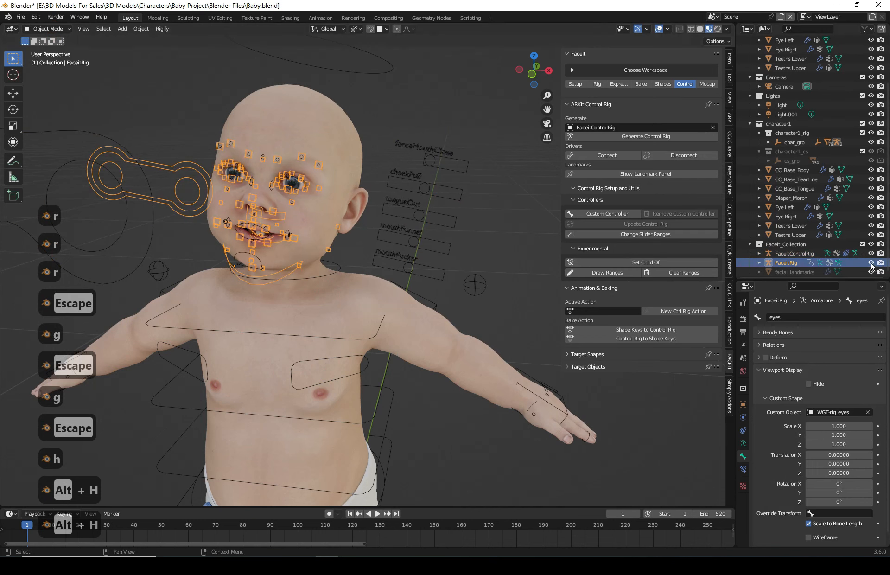
key(h)
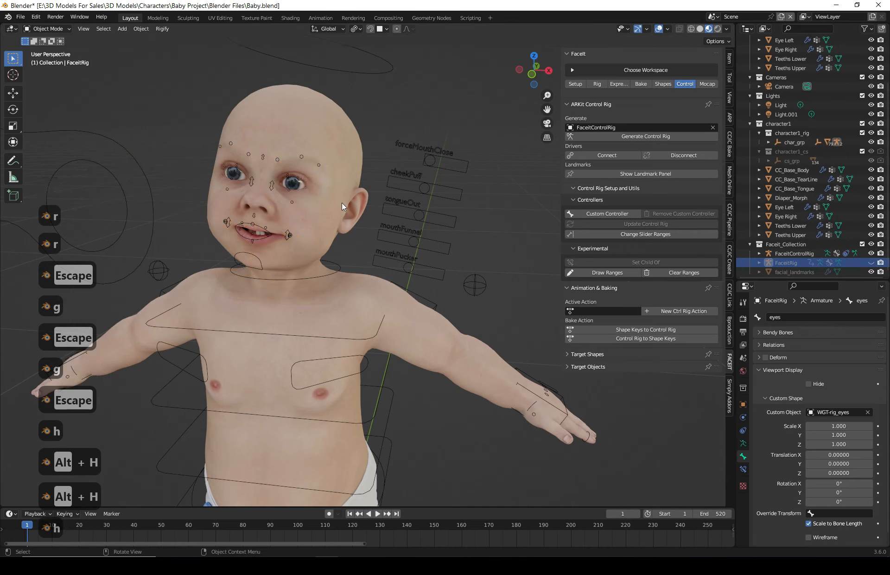
- Put the FaceitControlRig into Pose Mode and try moving the lower lip controller, cancelling the move
click(432, 154)
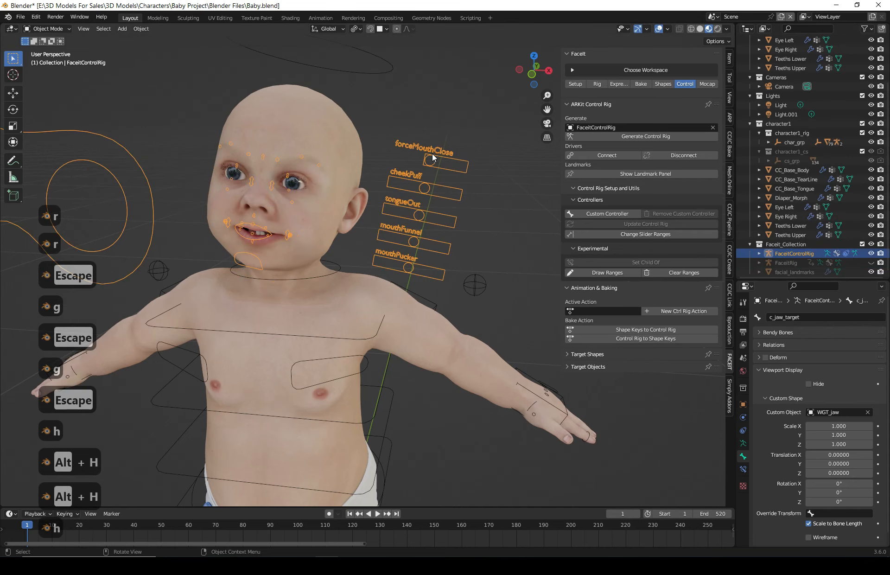
click(54, 30)
click(47, 59)
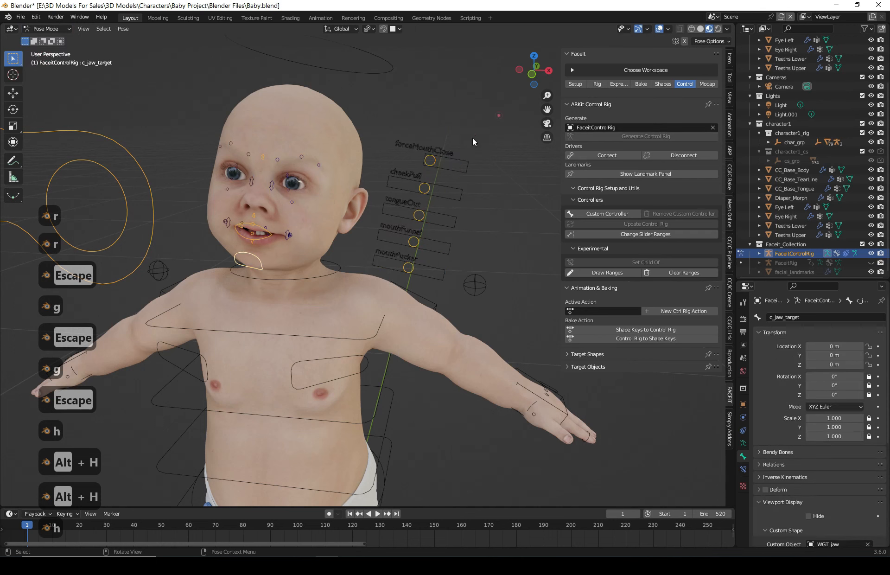
click(255, 237)
key(g)
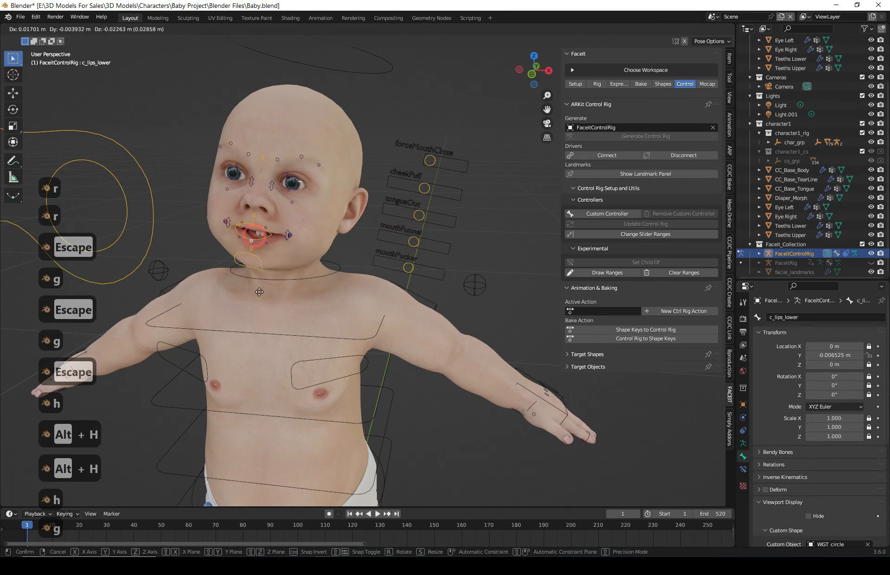
key(Escape)
- Try moving the c_jaw_target controller, cancelling the move
scroll(248, 225, up, 4)
middle_drag(248, 225, 357, 260)
click(274, 279)
scroll(273, 279, down, 1)
key(g)
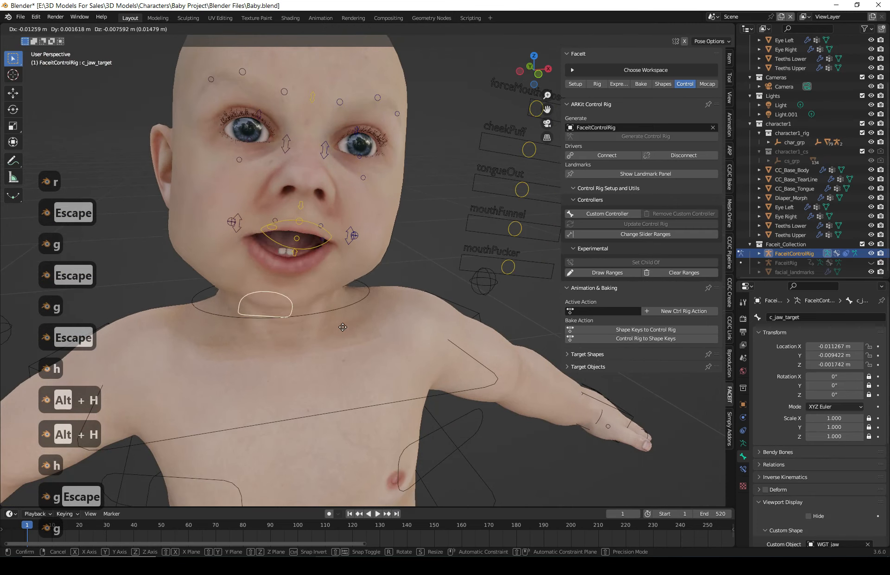
key(Escape)
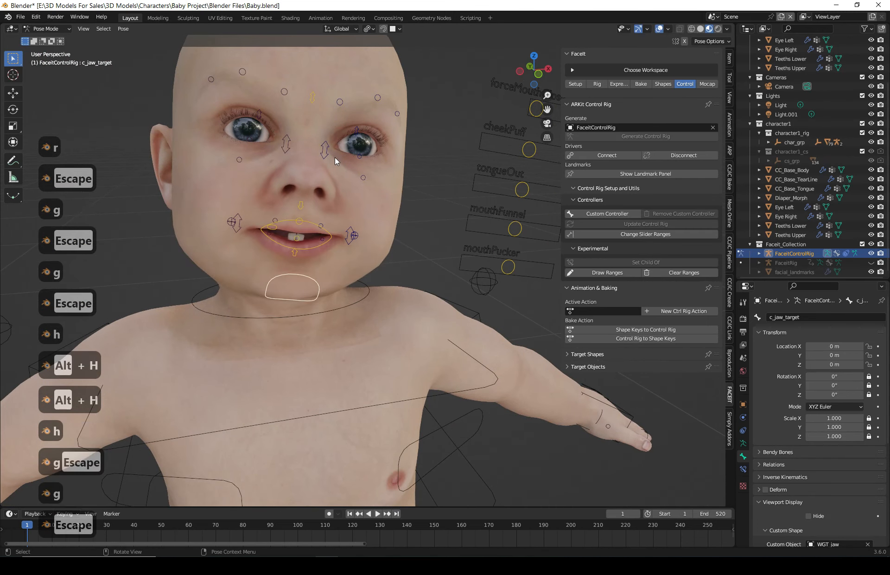
- Try scaling the c_nose_sneer.L controller, cancelling the scale
click(325, 150)
key(s)
key(Escape)
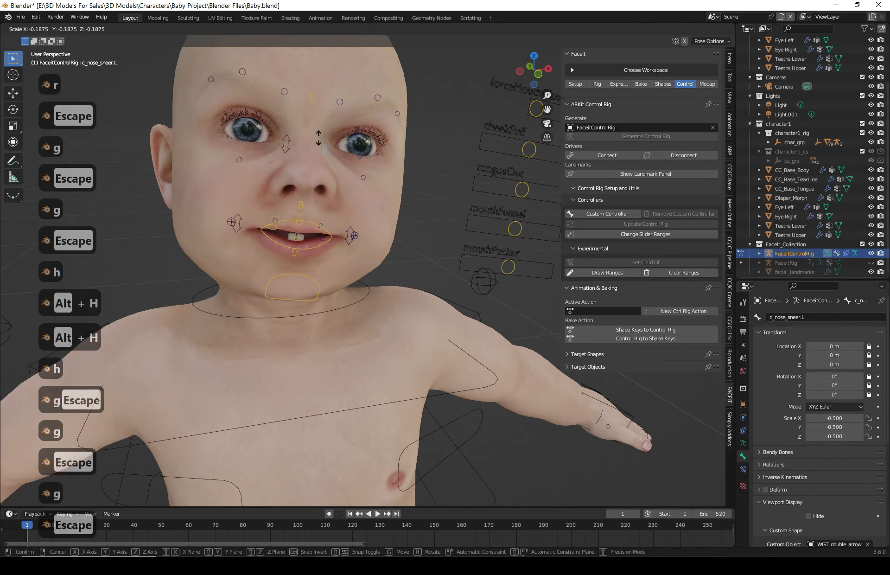
scroll(385, 261, down, 3)
middle_drag(385, 261, 340, 265)
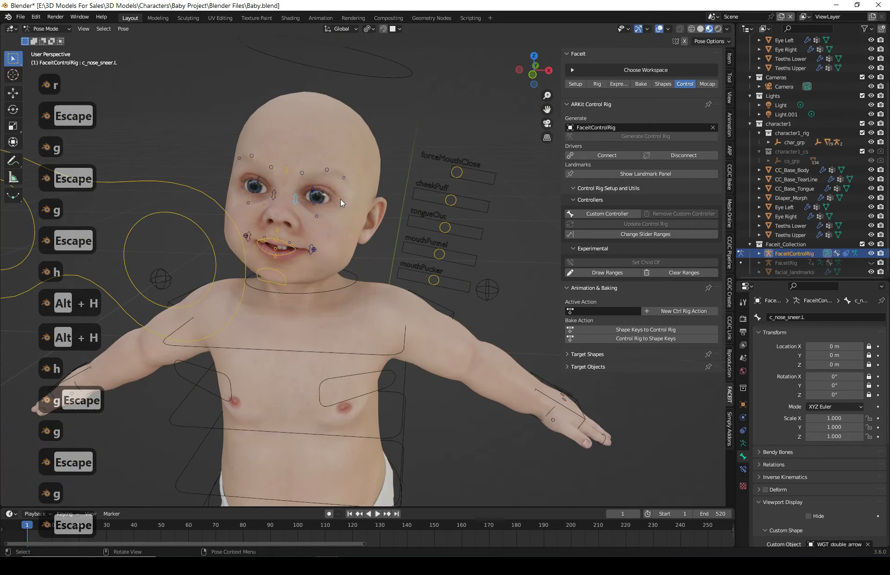
- In Object Mode, unhide all objects and hide only the FaceitControlRig
click(47, 29)
click(47, 36)
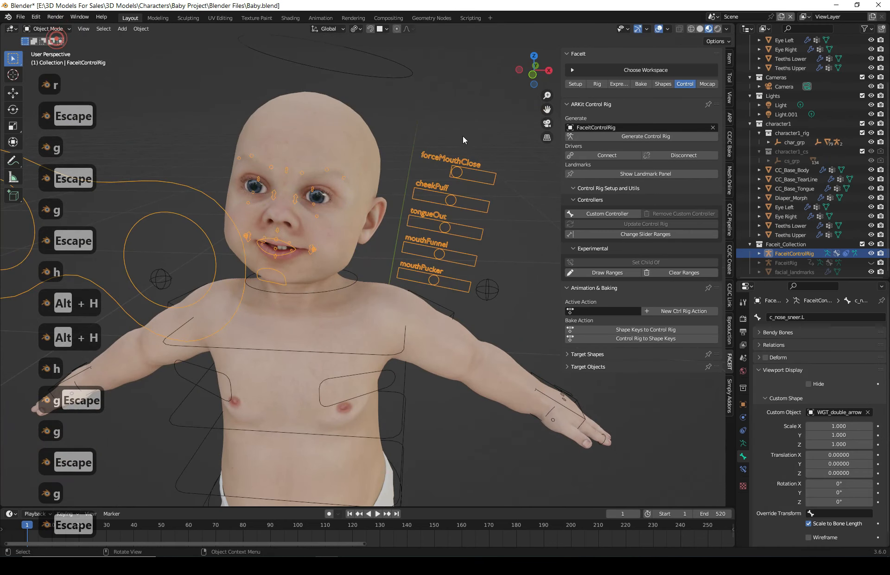
click(466, 135)
key(alt+h)
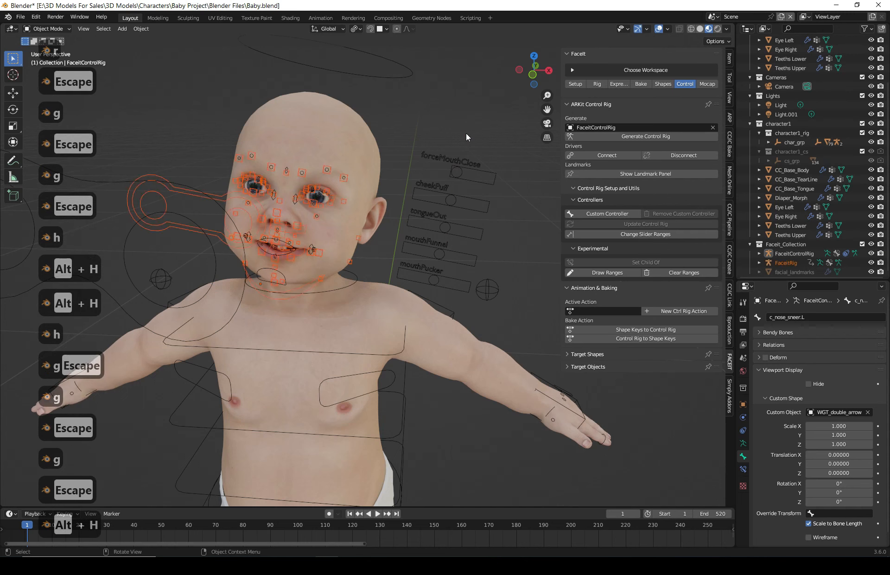
click(469, 159)
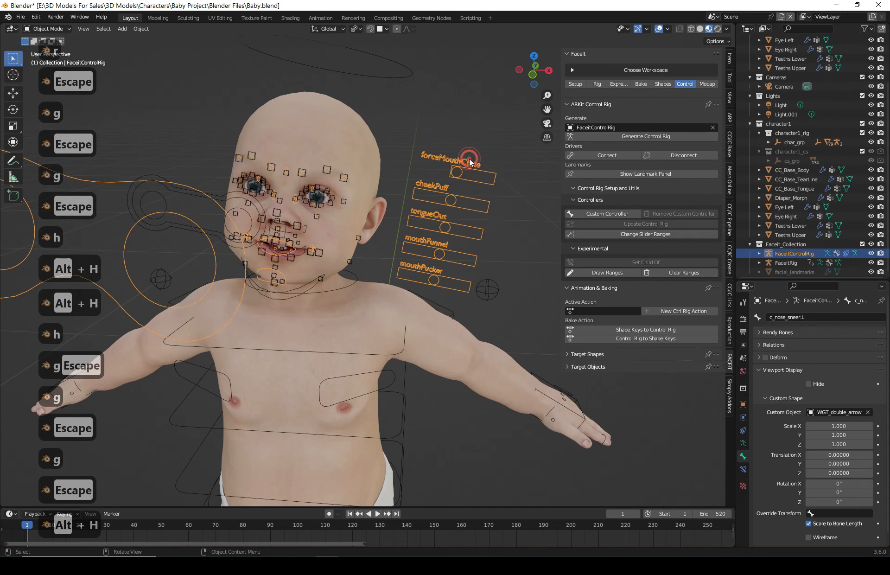
key(h)
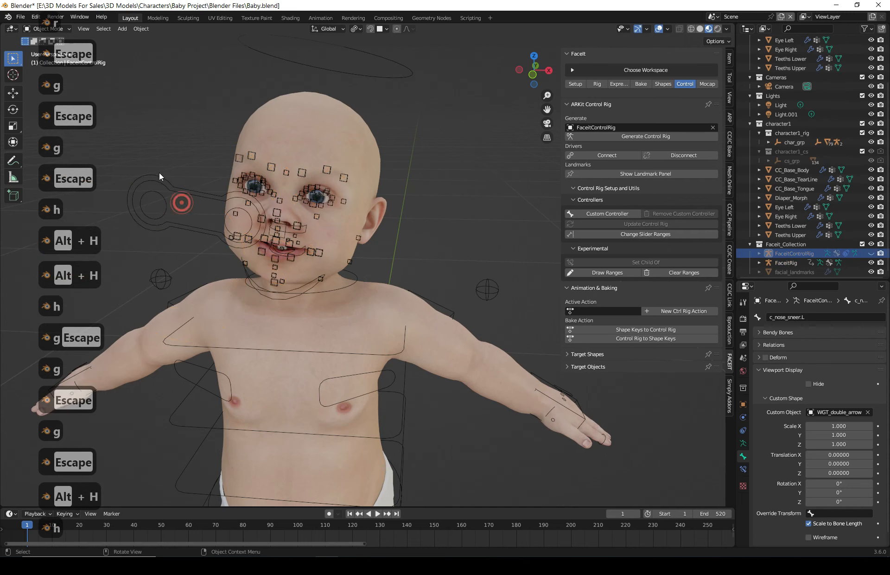
- Put the FaceitRig into Pose Mode and try moving its eyes controller, cancelling the move
click(160, 175)
click(48, 29)
click(41, 57)
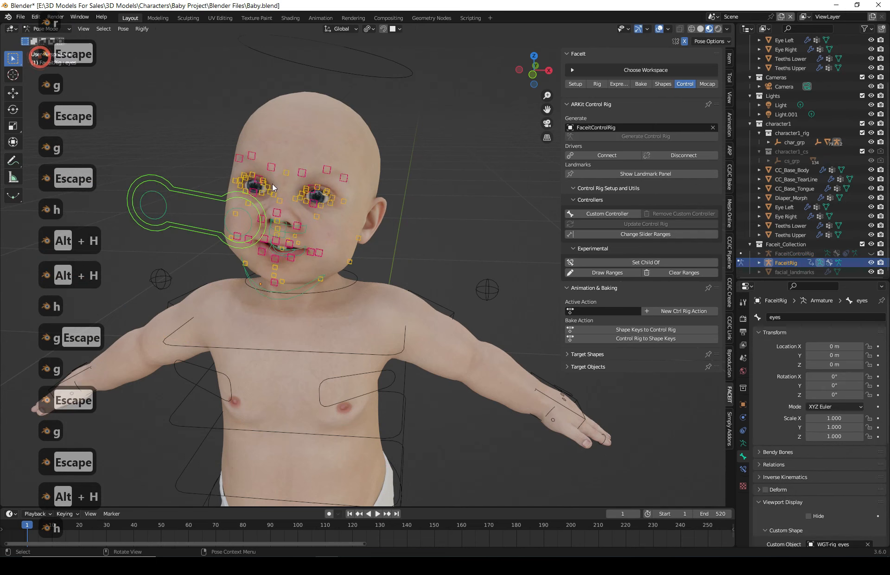
key(g)
key(Escape)
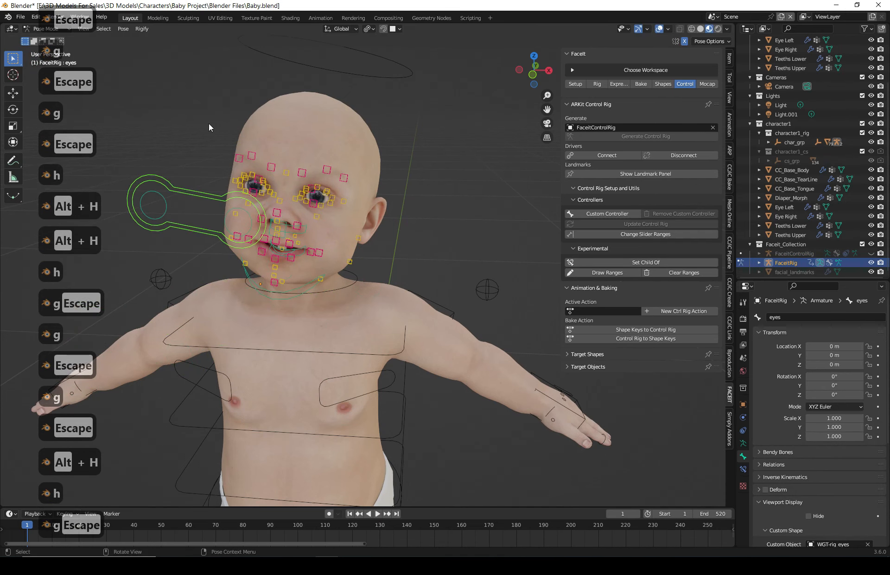
- Return to Object Mode and inspect the face rig markers on the baby's head from several angles
click(41, 31)
click(41, 38)
click(446, 147)
scroll(286, 209, down, 3)
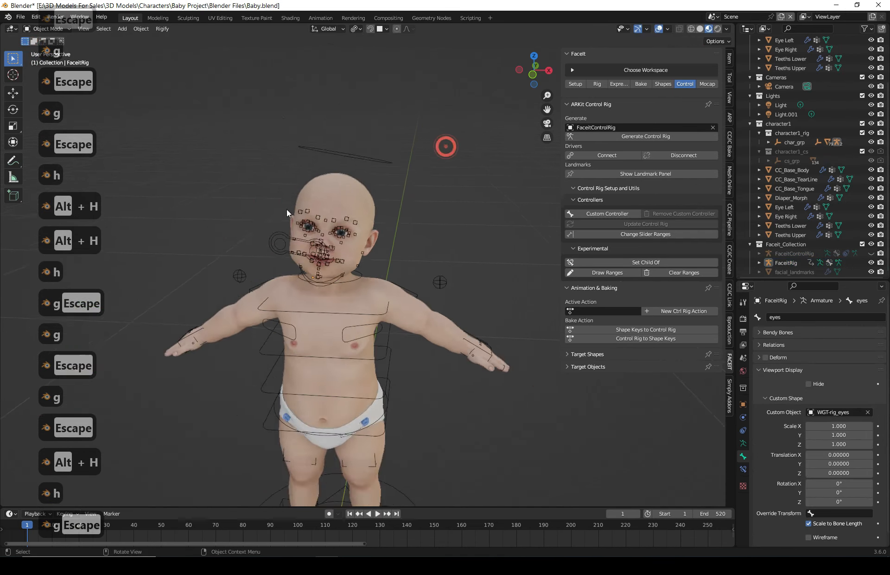
scroll(298, 214, up, 1)
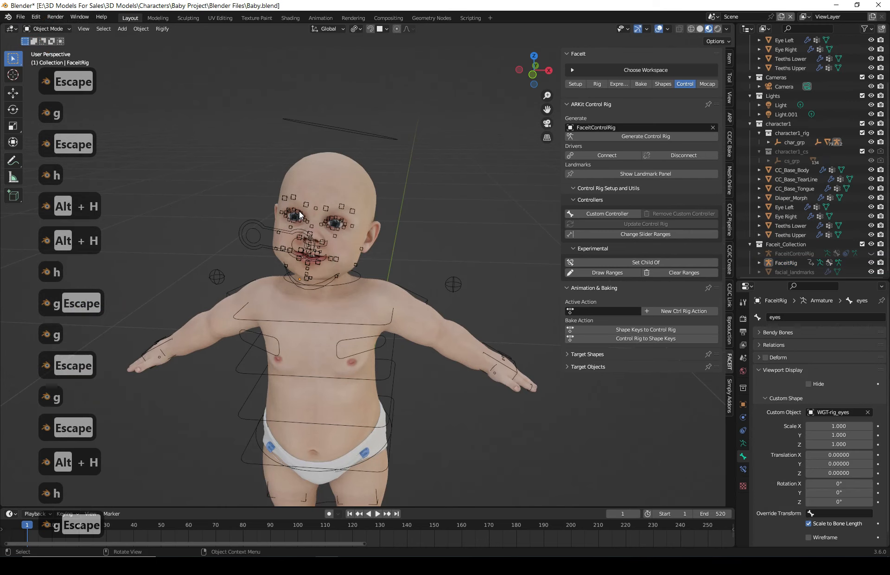
scroll(361, 187, up, 3)
middle_drag(332, 197, 404, 250)
middle_drag(378, 328, 365, 254)
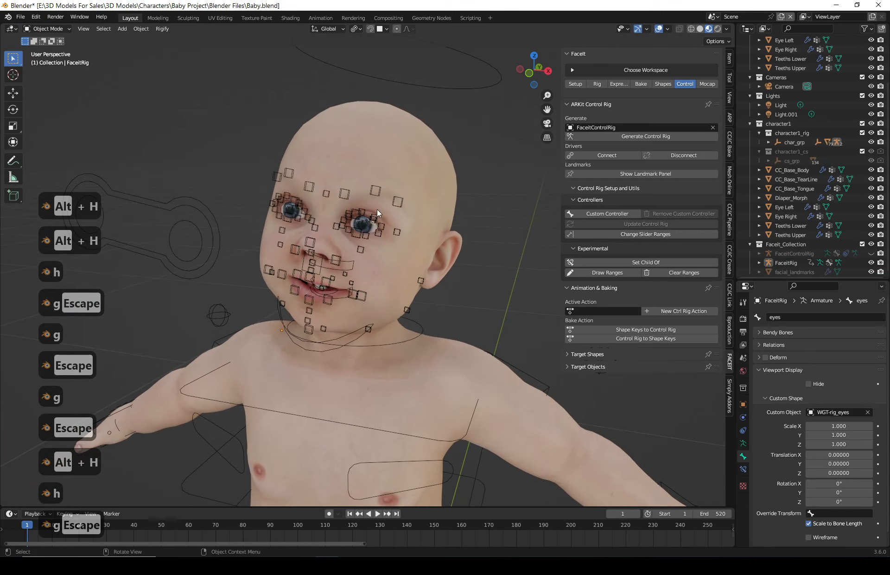
middle_drag(377, 209, 347, 234)
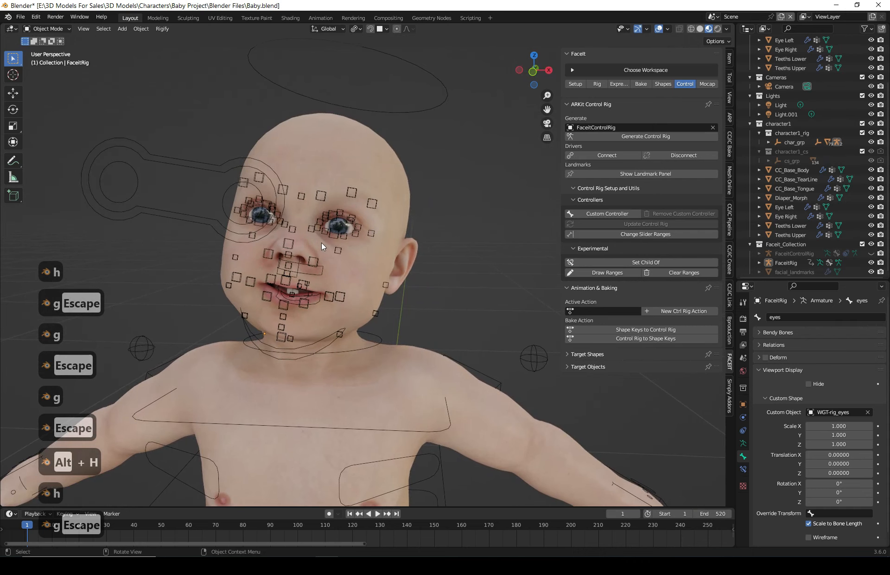
scroll(324, 246, down, 5)
middle_drag(424, 320, 488, 304)
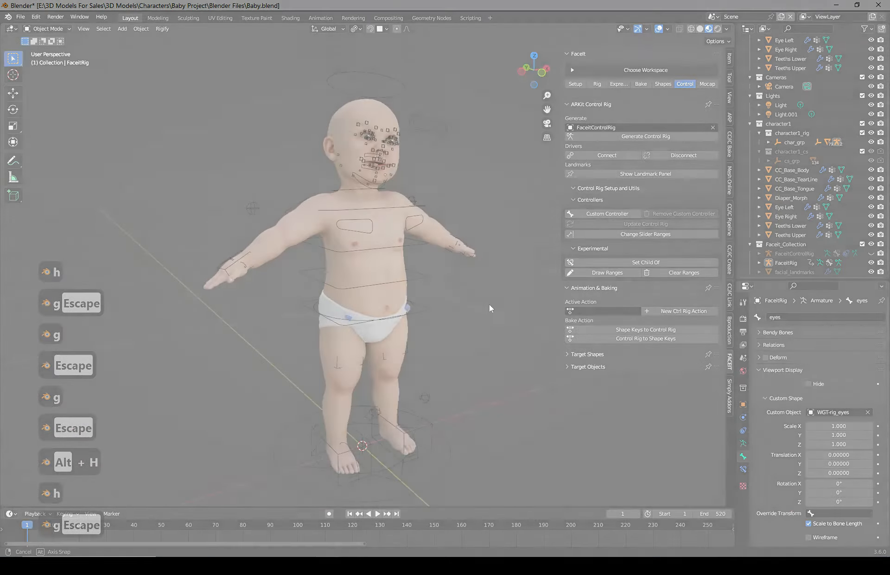